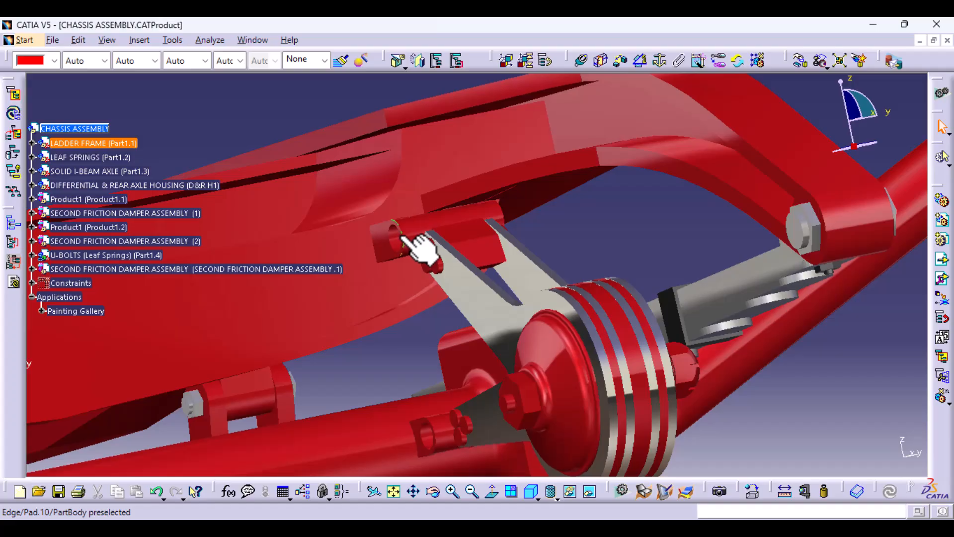
# Minimize the chassis assembly and create a new Part Design part named FRICTION DAMPER BOLT 70MM.
pyautogui.click(70, 128)
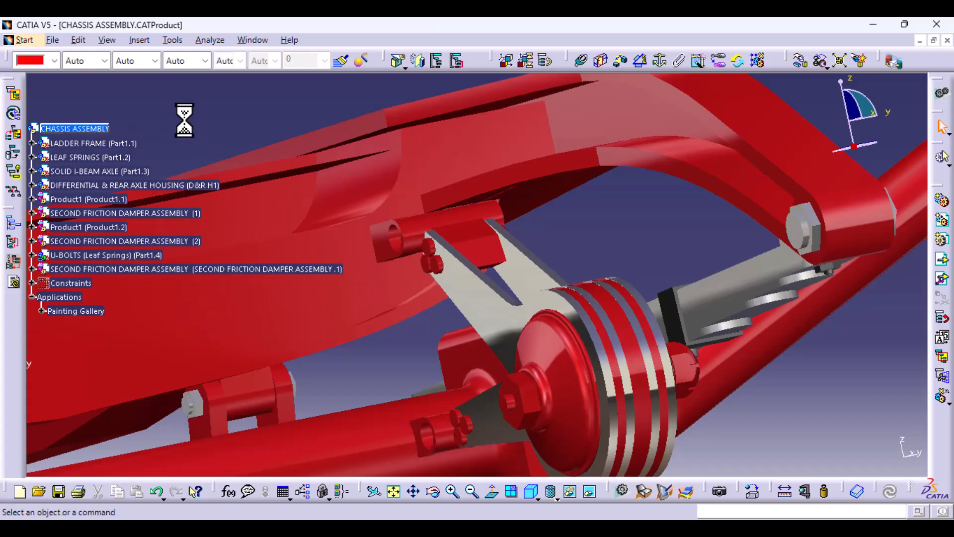
pyautogui.click(920, 41)
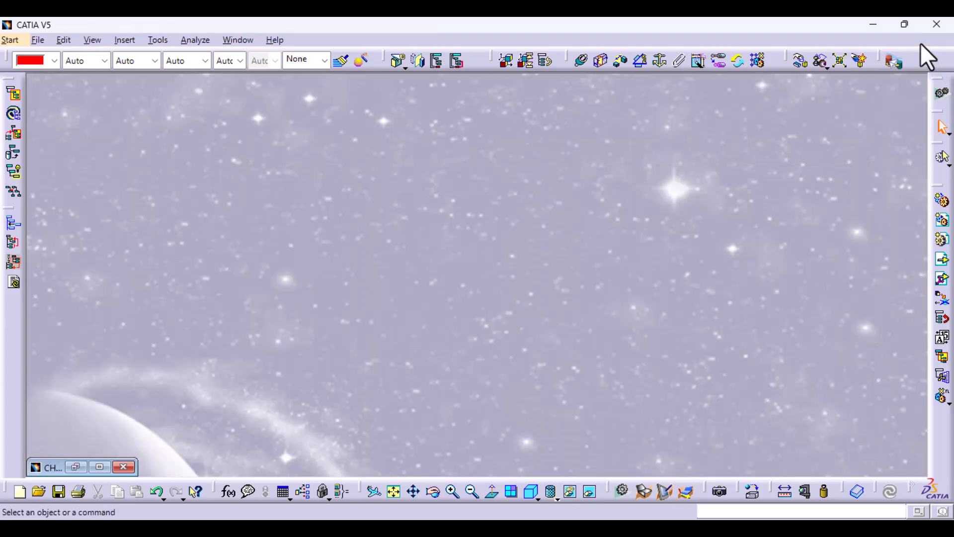
pyautogui.click(10, 40)
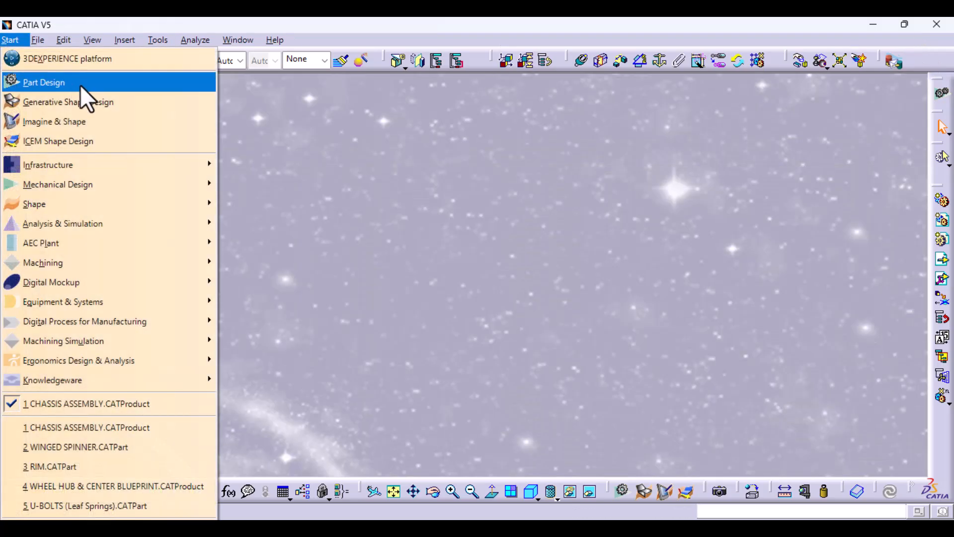
pyautogui.click(80, 91)
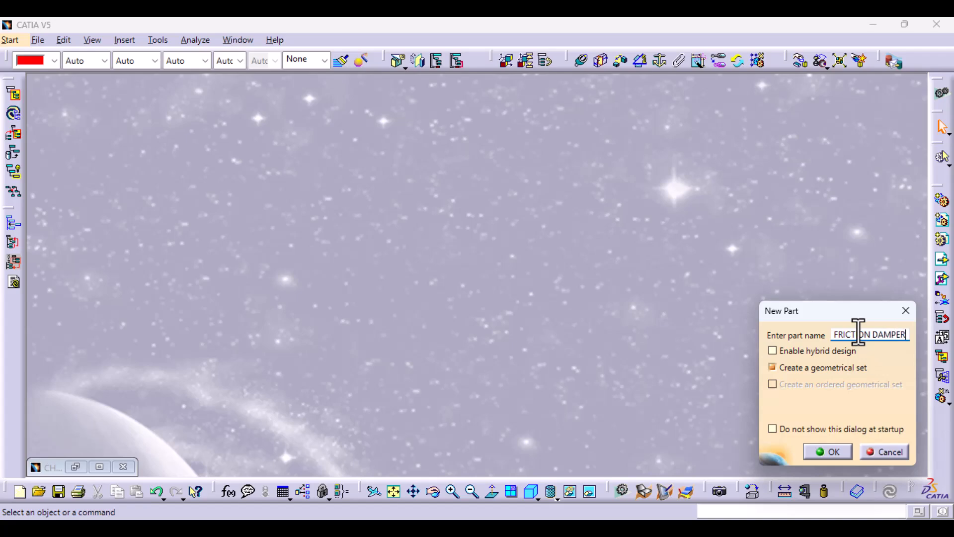
pyautogui.write('BOLT')
pyautogui.write('70MM')
pyautogui.click(819, 452)
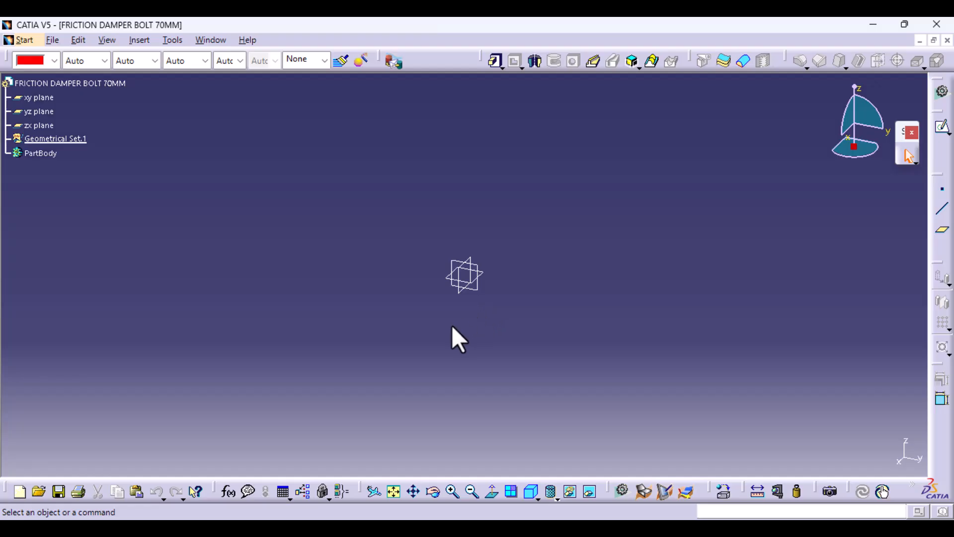
# Open a new sketch on the yz plane.
pyautogui.click(477, 287)
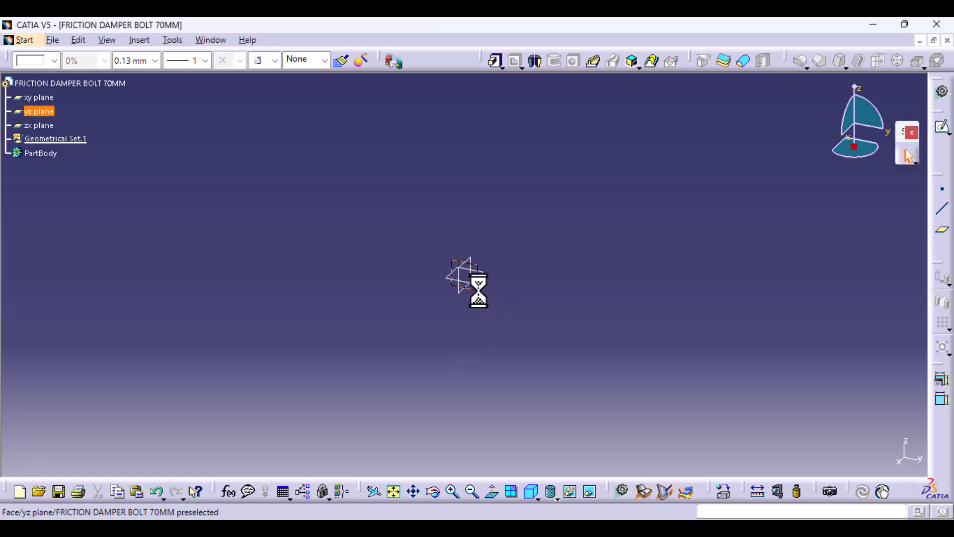
pyautogui.click(462, 296)
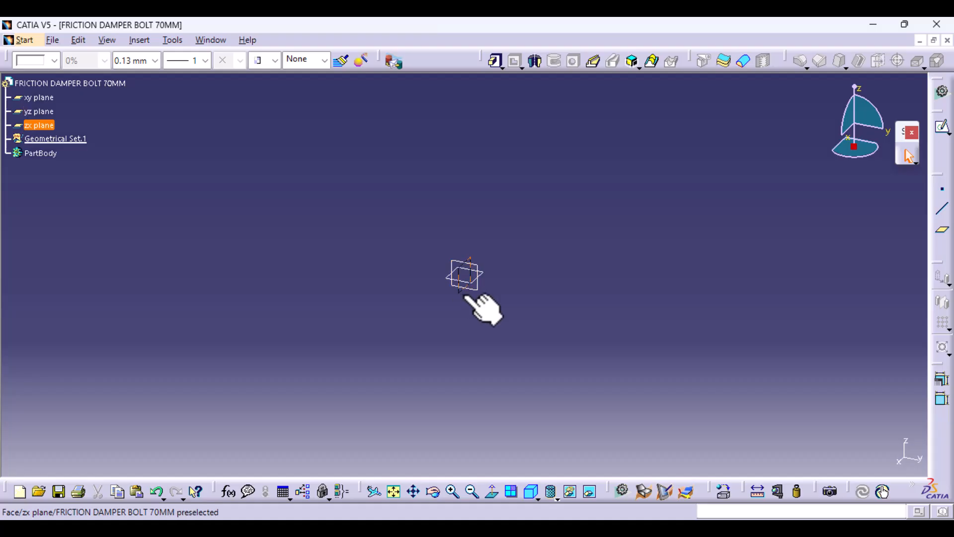
pyautogui.click(477, 288)
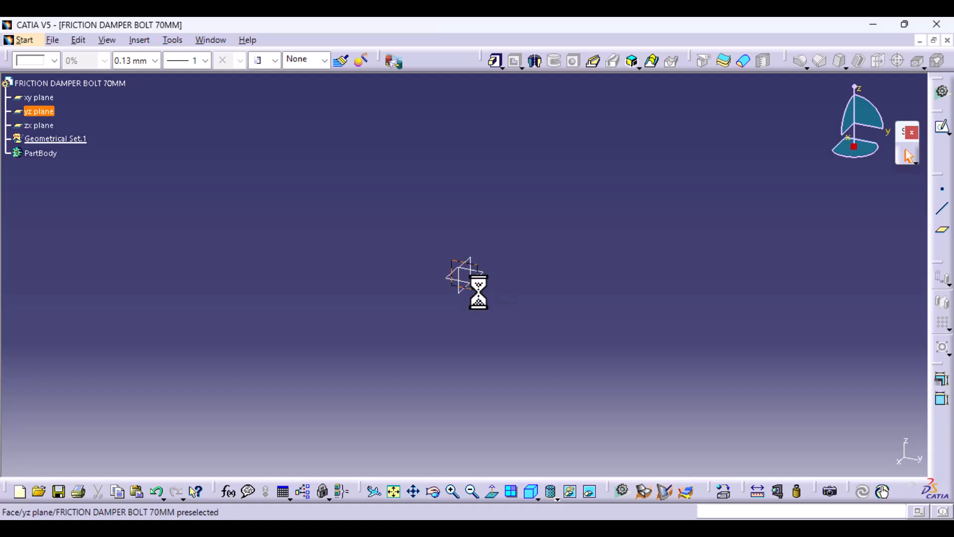
pyautogui.click(943, 128)
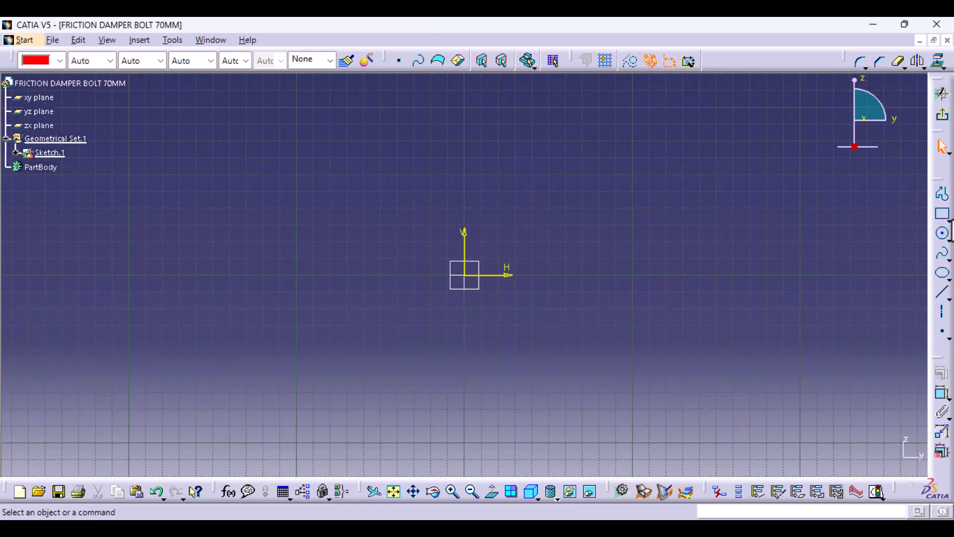
# Sketch a stepped profile from about 178 mm on the H axis, up about 21 mm, back to the V axis, up to about 52 mm and outward.
pyautogui.click(942, 198)
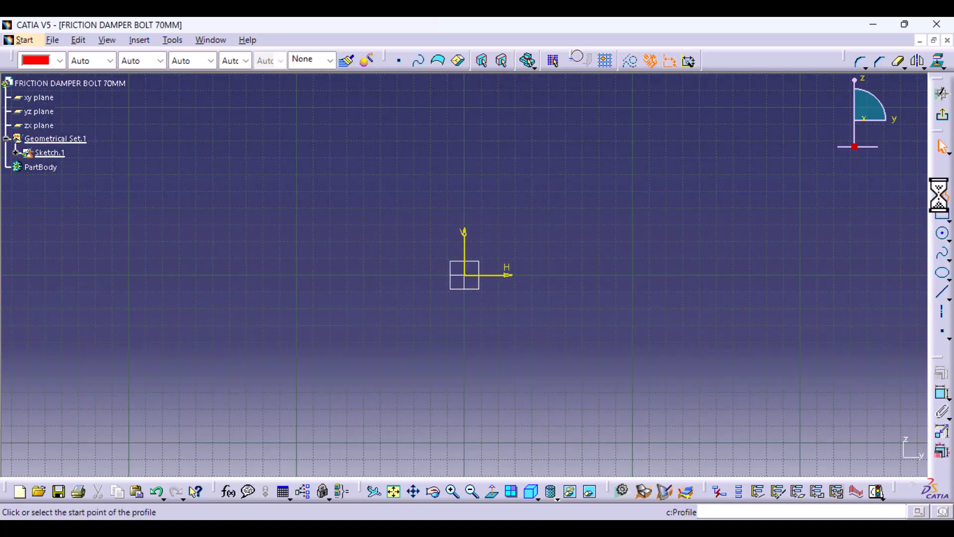
pyautogui.click(763, 274)
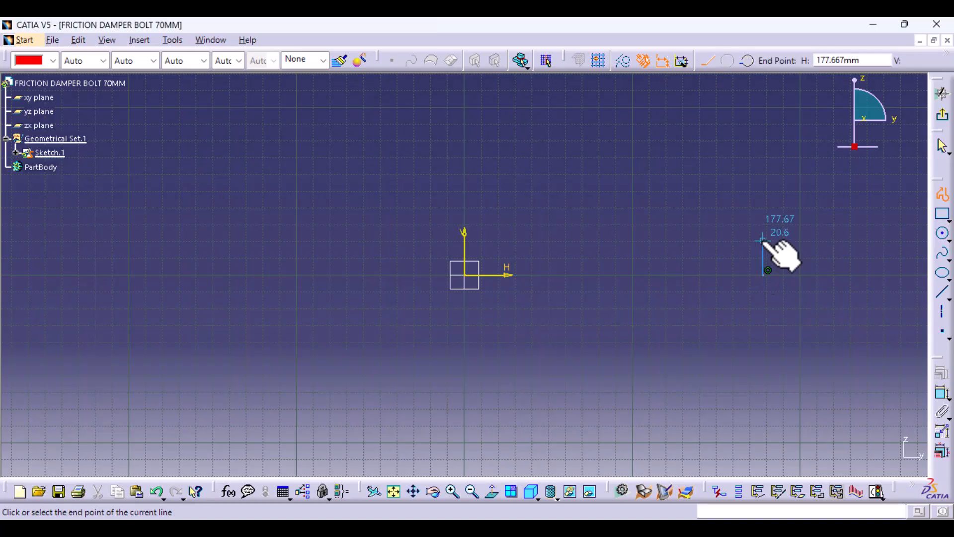
pyautogui.click(763, 240)
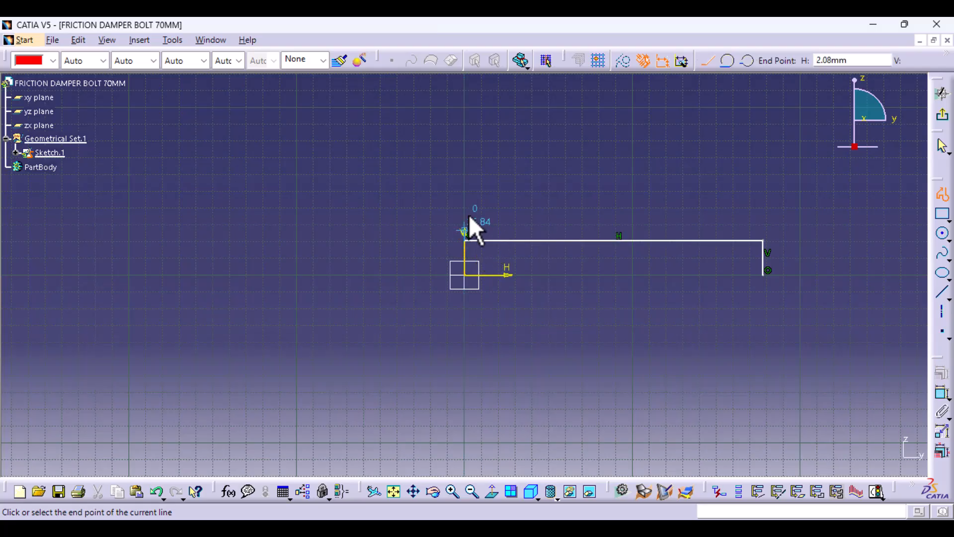
pyautogui.click(466, 187)
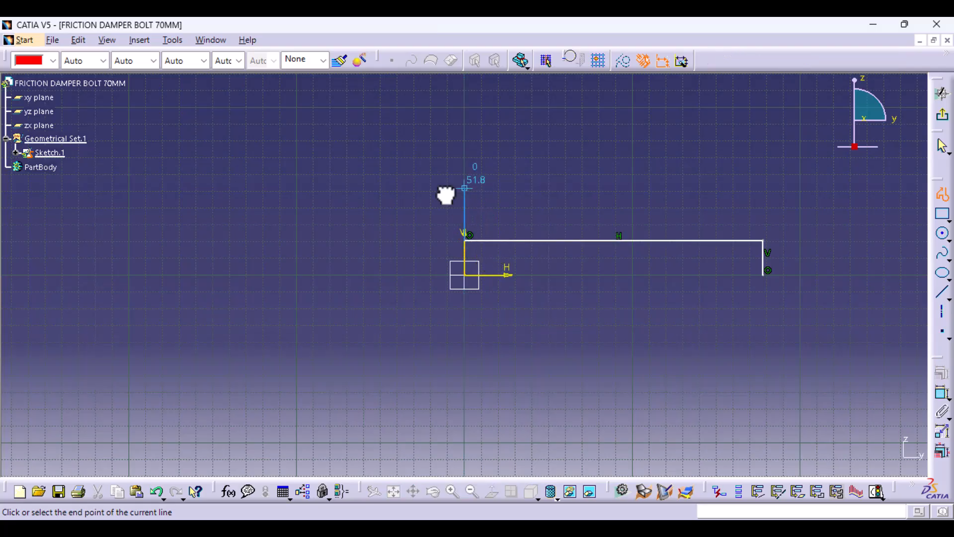
pyautogui.click(421, 189)
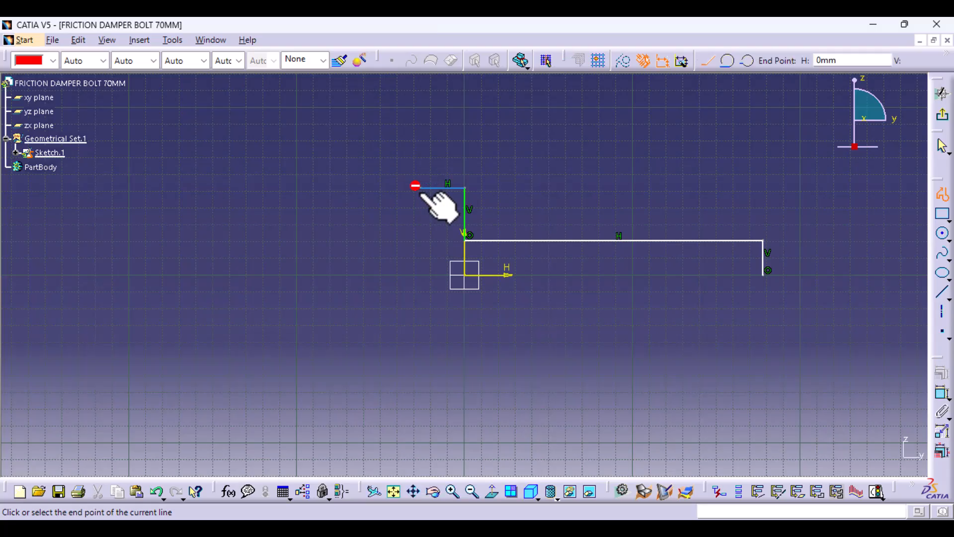
# Draw an arc centred on the H axis at about 61 mm, from the profile's open upper end to just above the H axis.
pyautogui.click(945, 264)
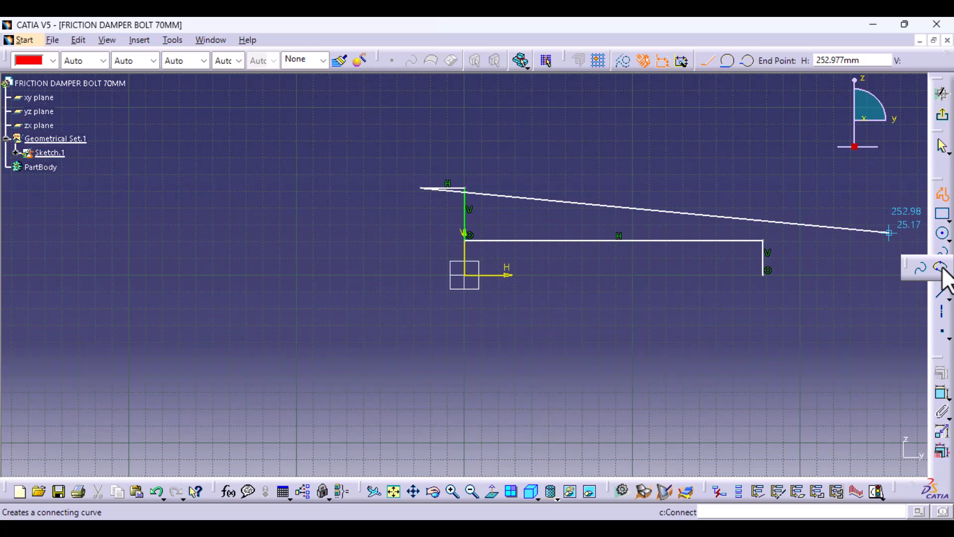
pyautogui.click(947, 238)
pyautogui.click(939, 249)
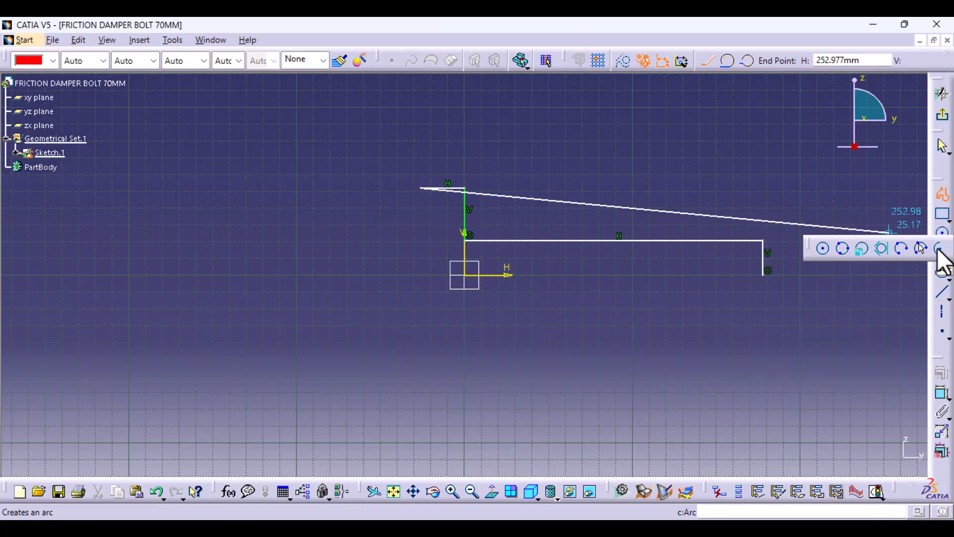
pyautogui.click(938, 249)
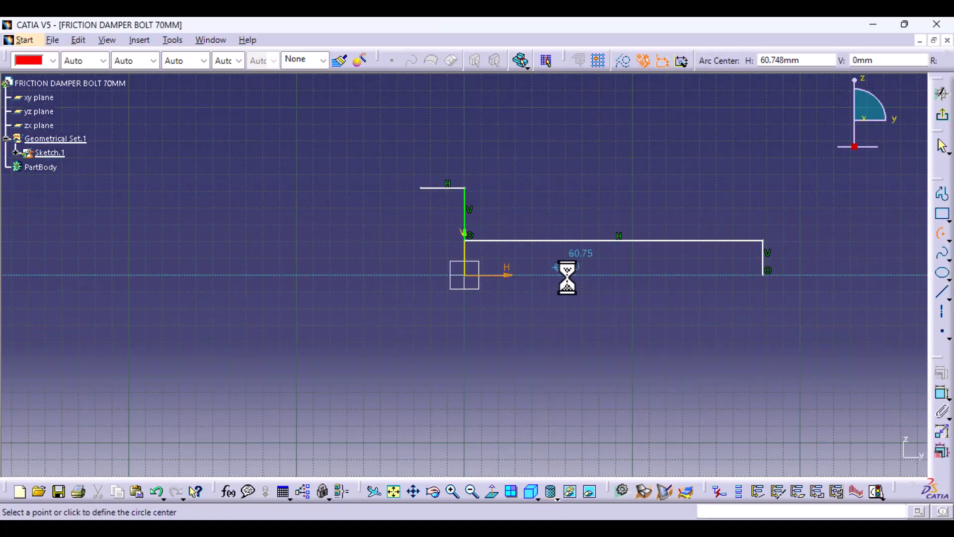
pyautogui.click(567, 275)
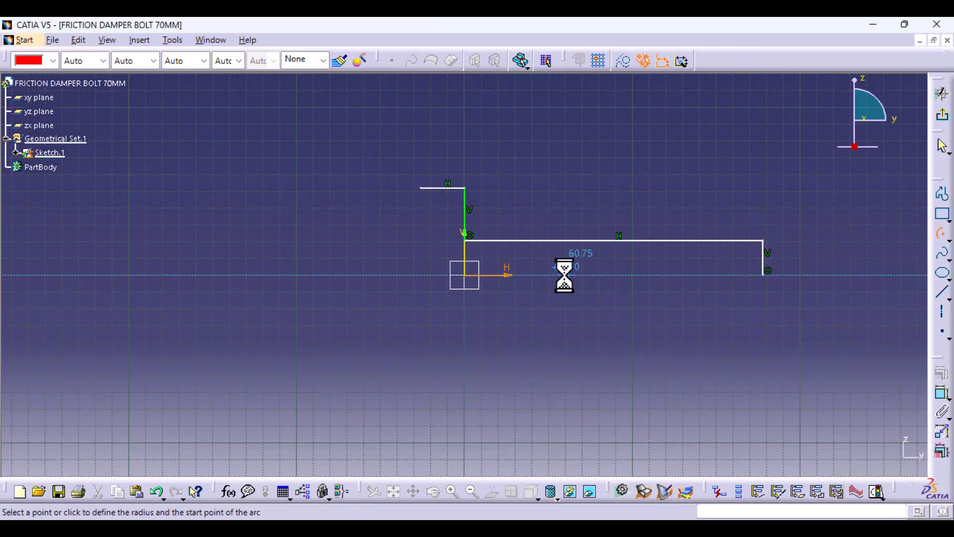
pyautogui.click(421, 188)
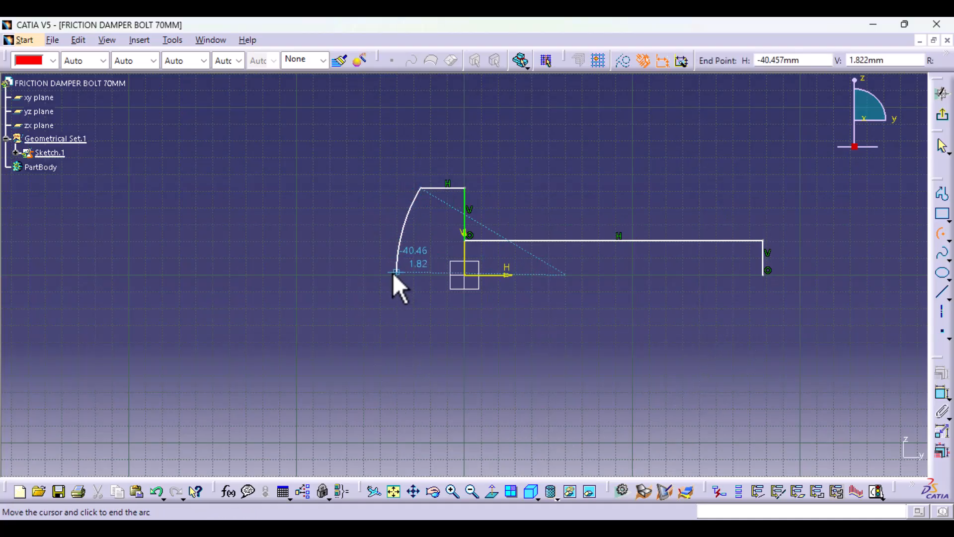
pyautogui.click(395, 272)
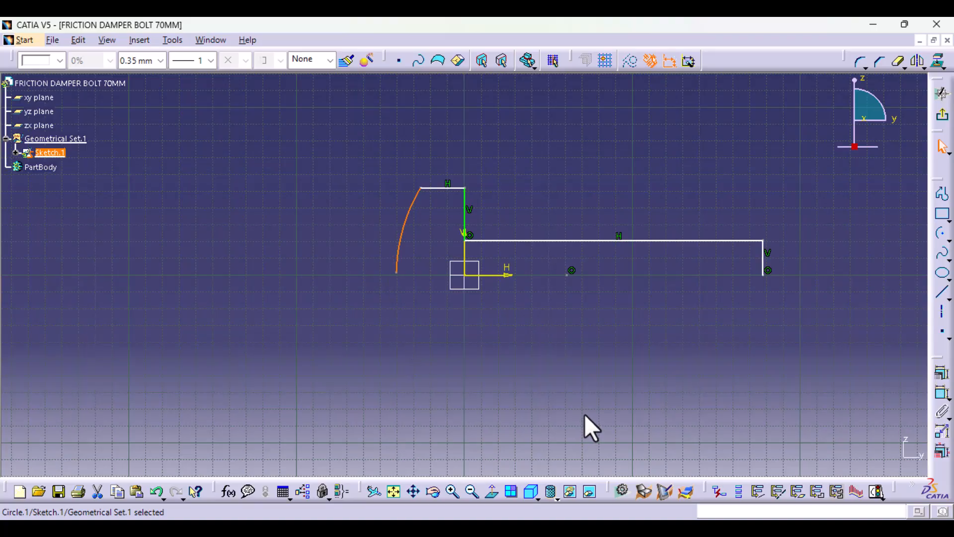
# Dimension the head arc's radius and set it to 100 mm.
pyautogui.click(943, 393)
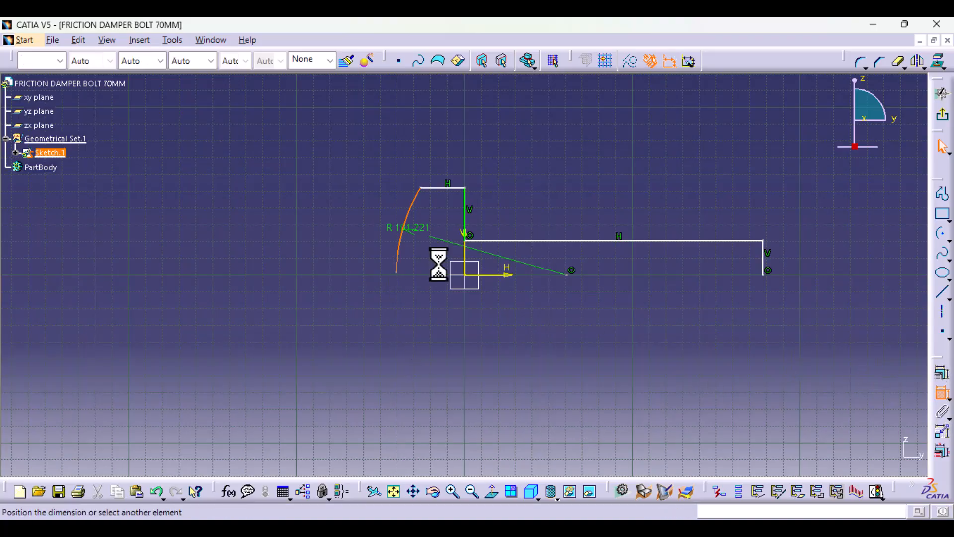
pyautogui.click(301, 200)
pyautogui.doubleClick(299, 200)
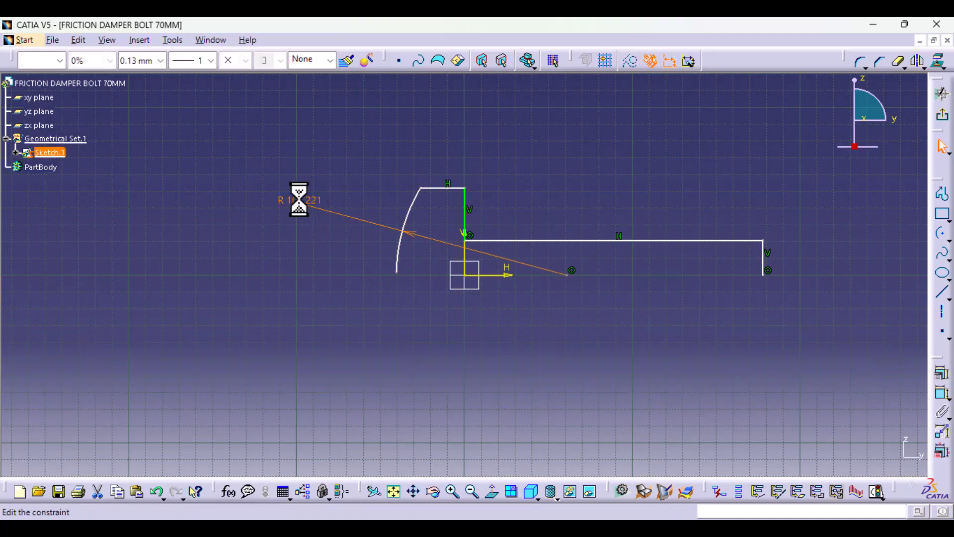
pyautogui.write('100')
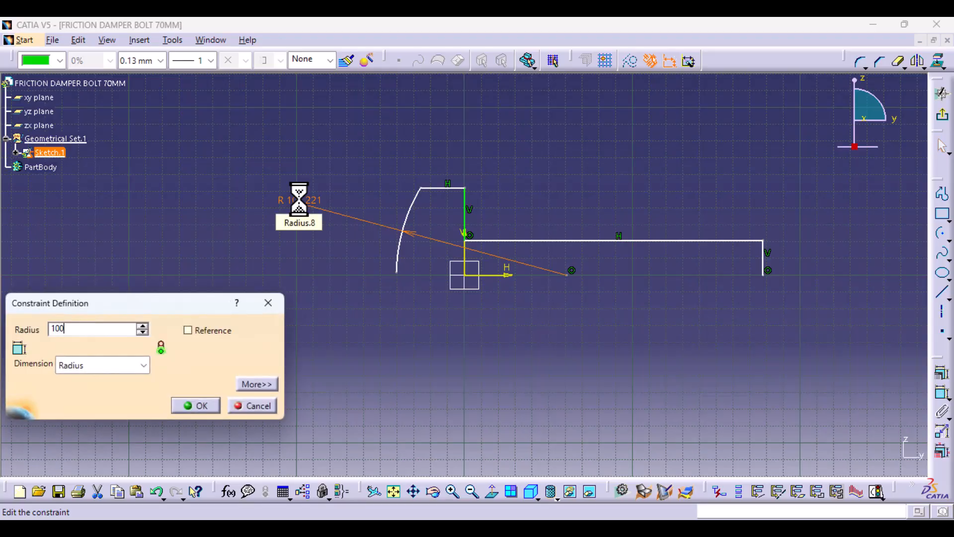
pyautogui.press('Return')
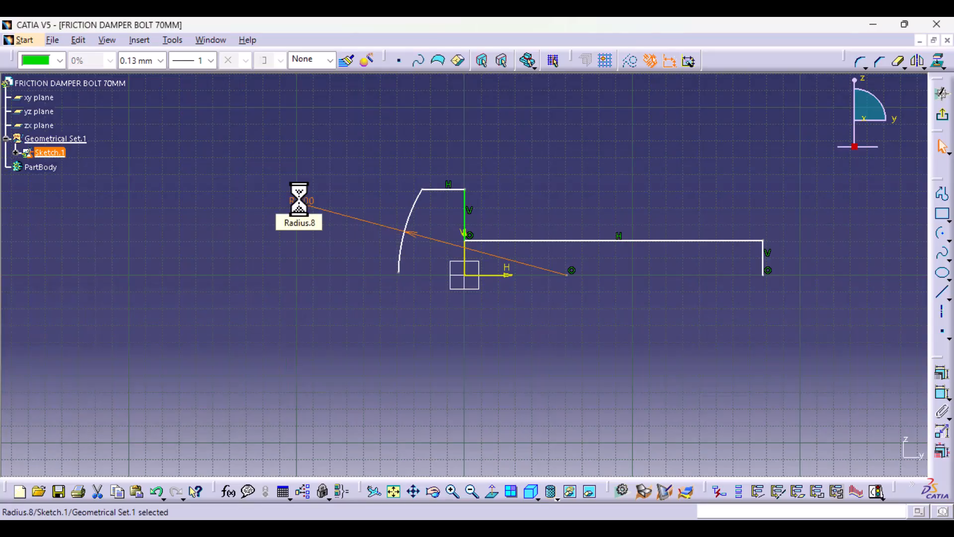
pyautogui.click(680, 343)
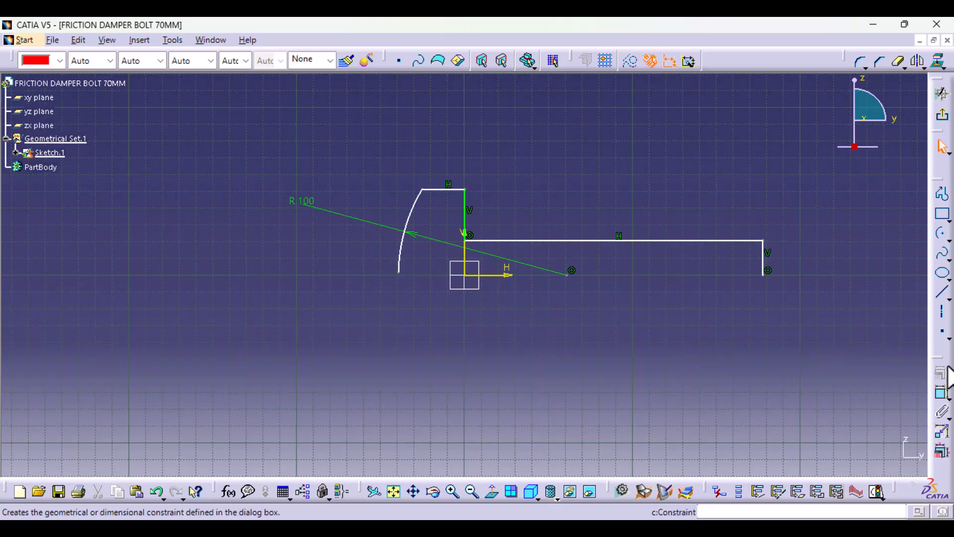
# Add a horizontal dimension between the head arc's two end points and set it to 15 mm.
pyautogui.click(942, 397)
pyautogui.moveTo(394, 399); pyautogui.dragTo(393, 331, button='middle')
pyautogui.click(356, 271)
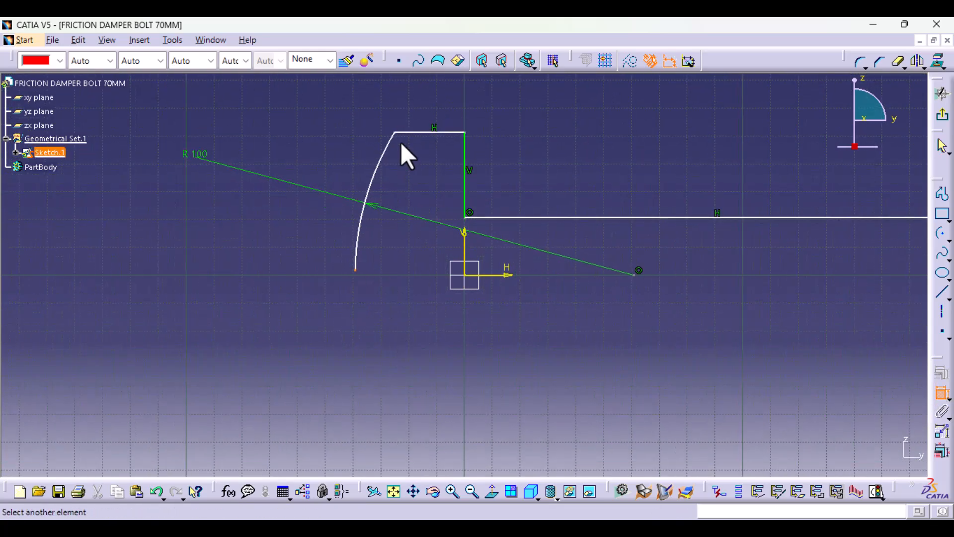
pyautogui.click(396, 133)
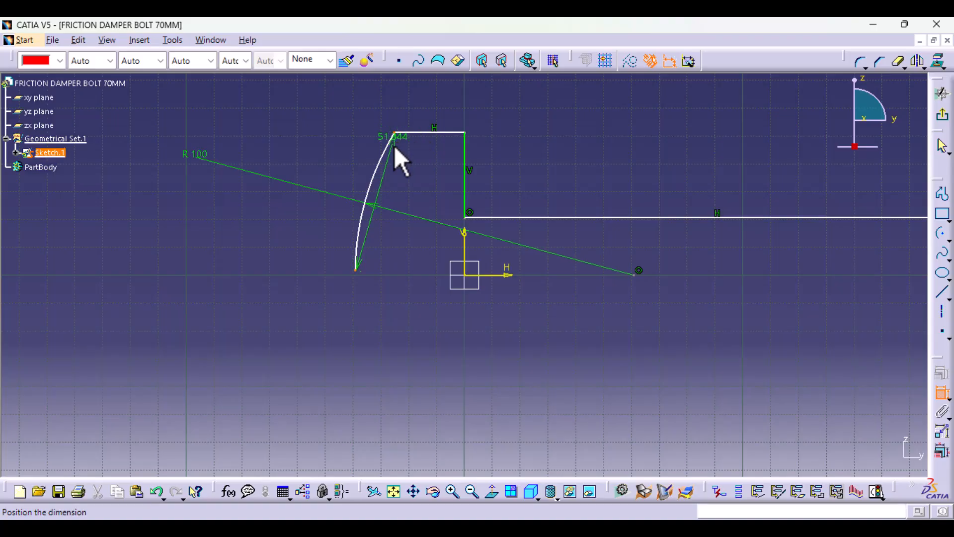
pyautogui.rightClick(400, 280)
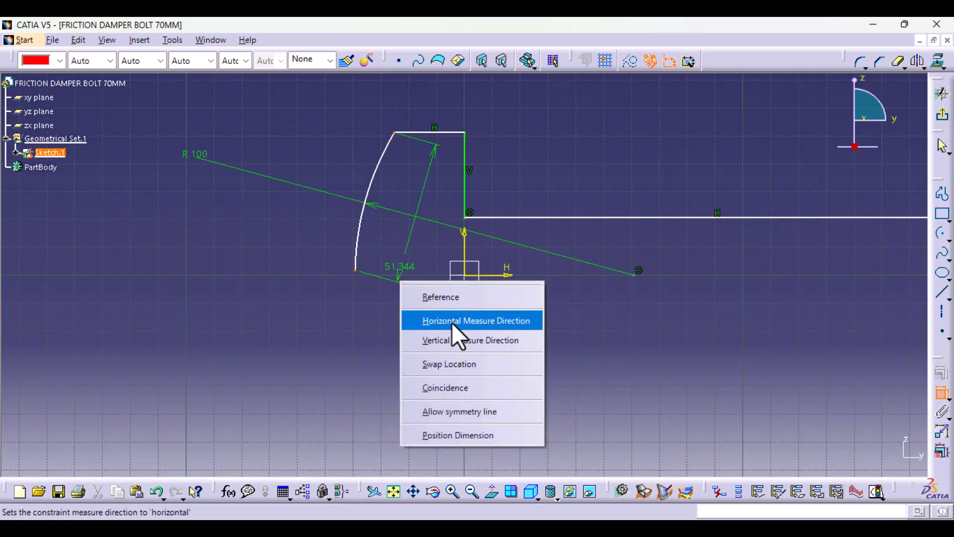
pyautogui.click(449, 340)
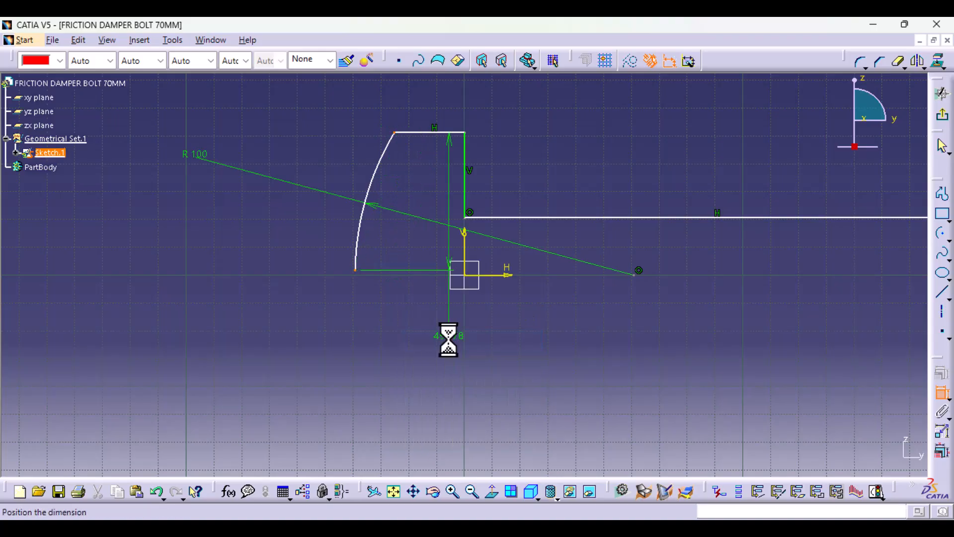
pyautogui.rightClick(379, 316)
pyautogui.click(429, 369)
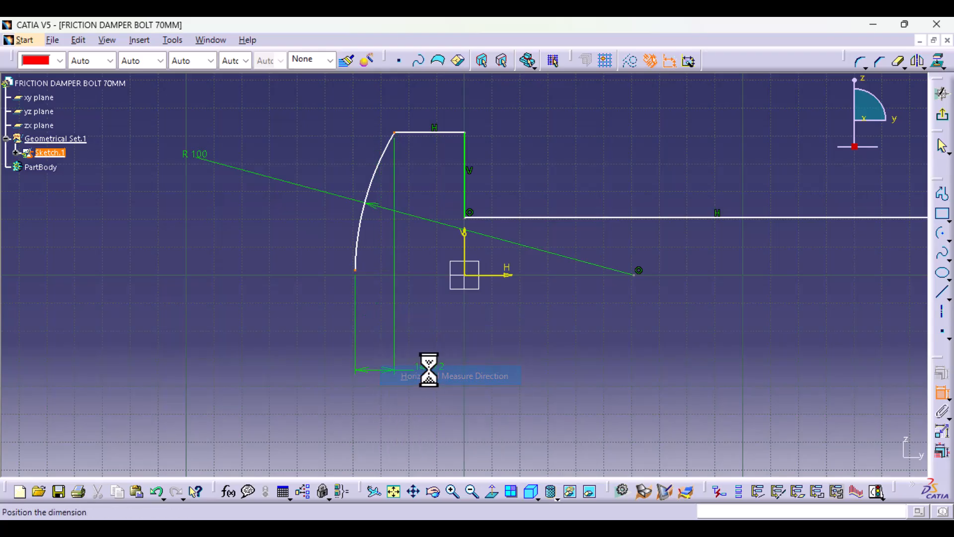
pyautogui.doubleClick(448, 371)
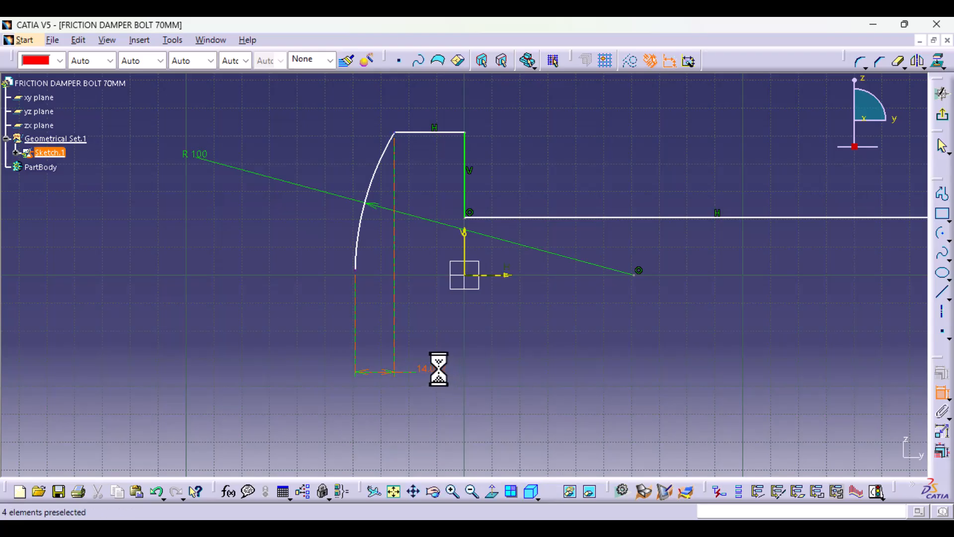
pyautogui.write('1')
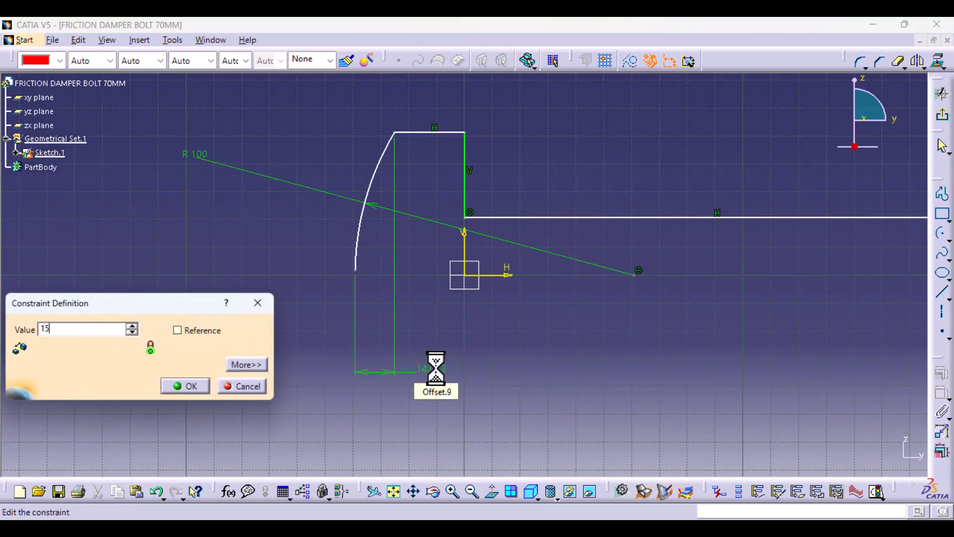
pyautogui.write('5')
pyautogui.press('Return')
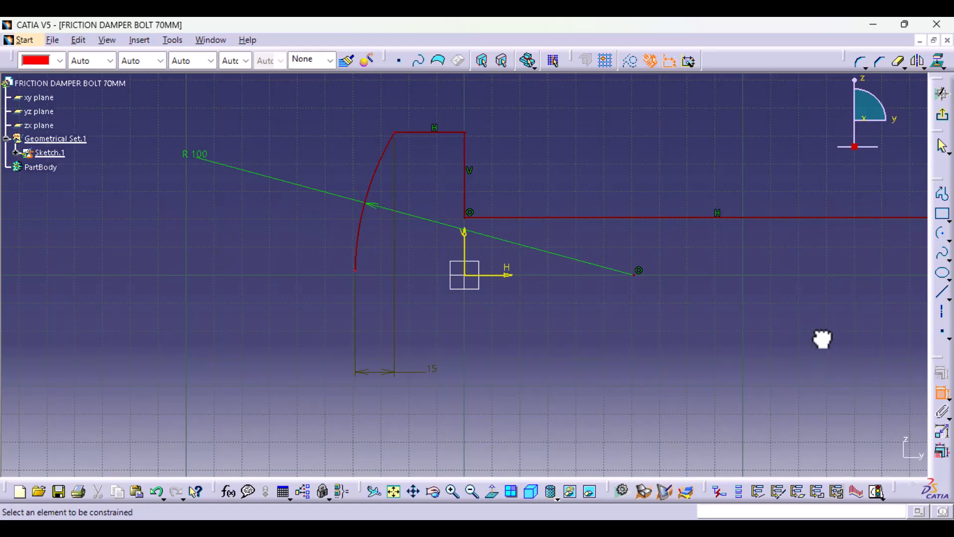
# Delete the head arc's radius dimension.
pyautogui.click(214, 165)
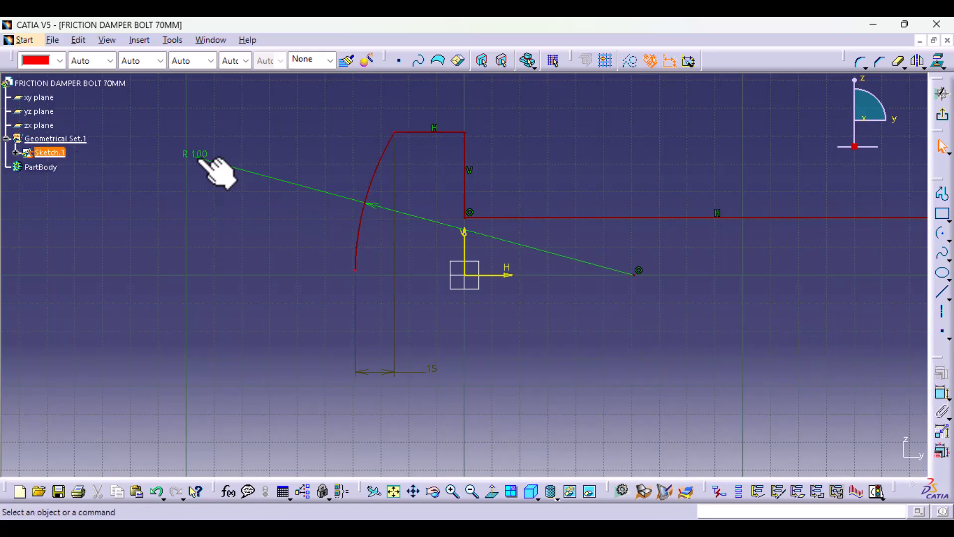
pyautogui.press('Delete')
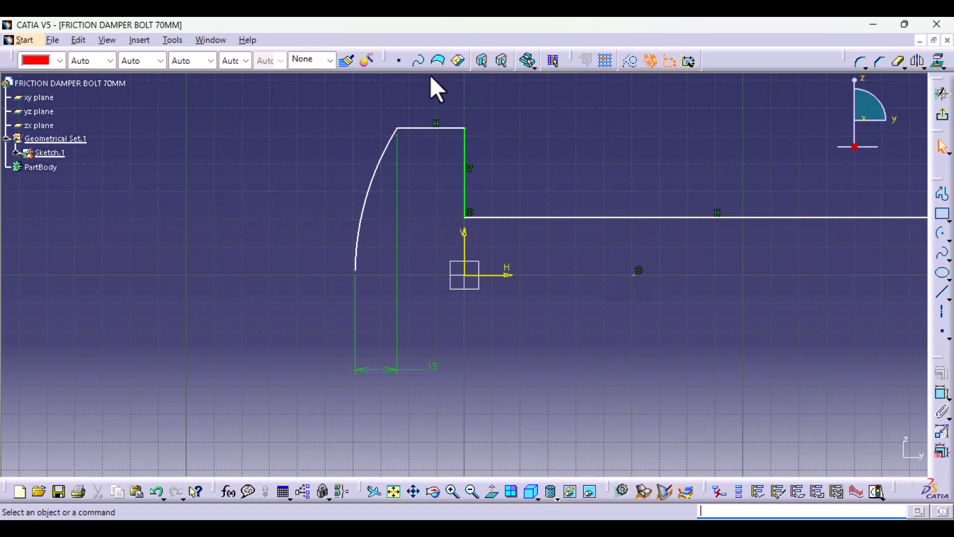
# Dimension the length of the bolt head's upper horizontal line, placing the dimension above it.
pyautogui.click(943, 393)
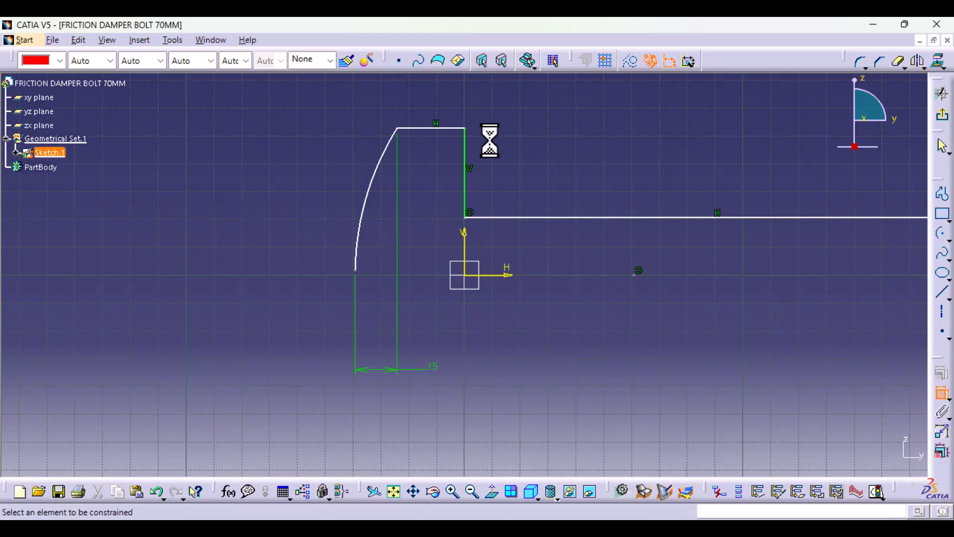
pyautogui.click(436, 128)
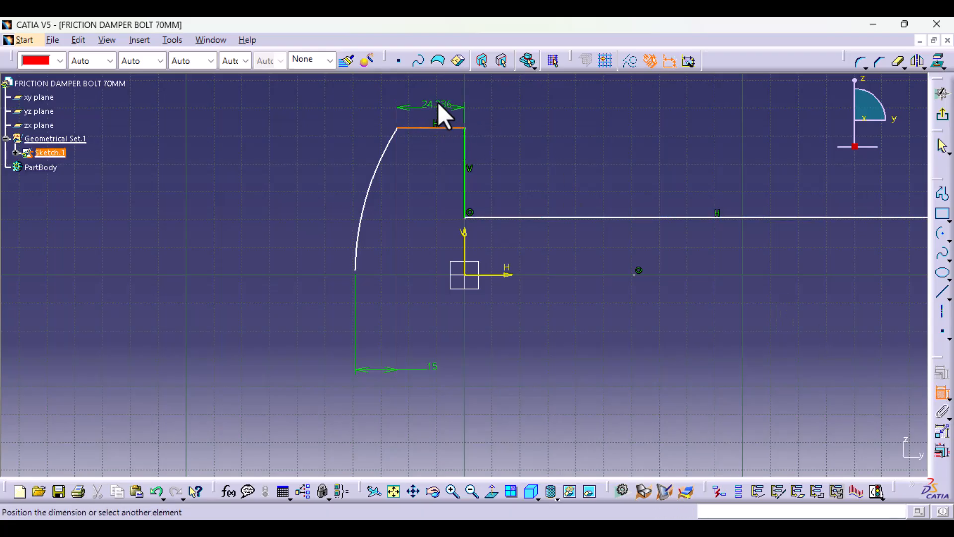
pyautogui.click(437, 103)
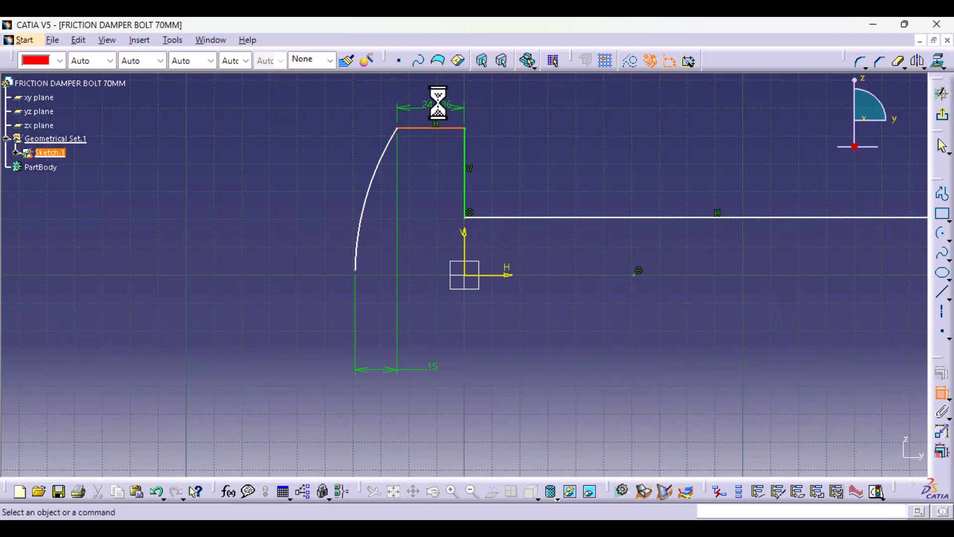
# Dimension the length of the shank's horizontal line and set it to 70 mm.
pyautogui.moveTo(549, 193)
pyautogui.mouseDown(button='middle')
pyautogui.moveTo(482, 253)
pyautogui.moveTo(473, 251)
pyautogui.mouseUp(button='middle')
pyautogui.click(941, 395)
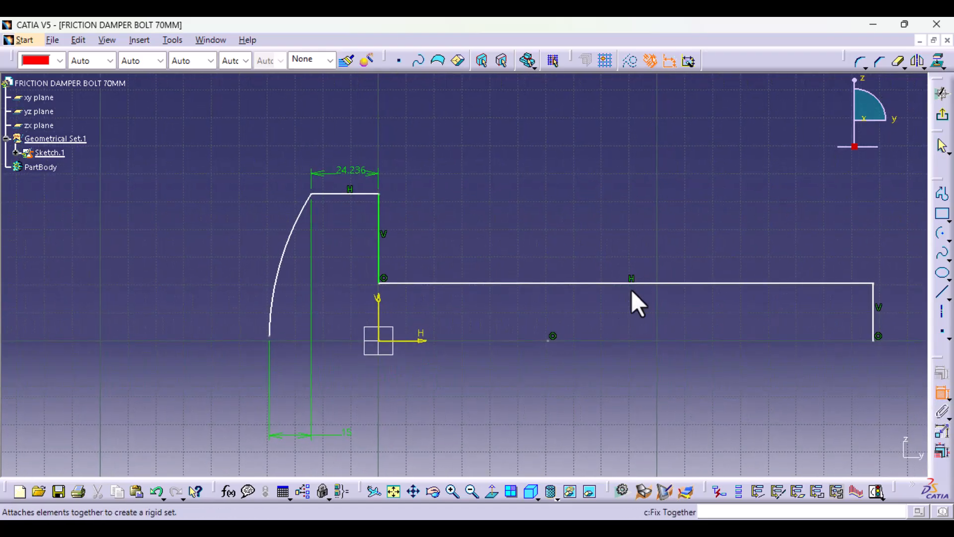
pyautogui.click(639, 283)
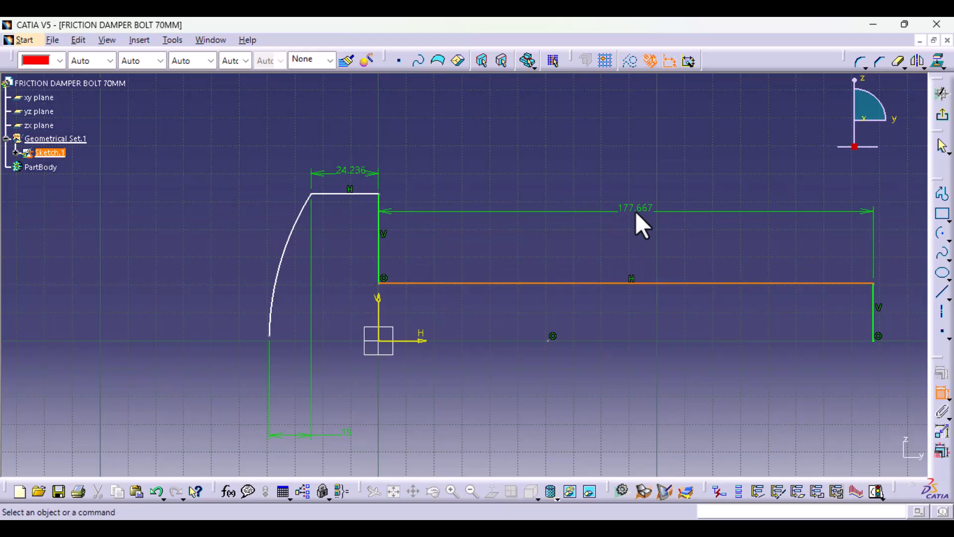
pyautogui.click(636, 211)
pyautogui.doubleClick(640, 211)
pyautogui.write('70')
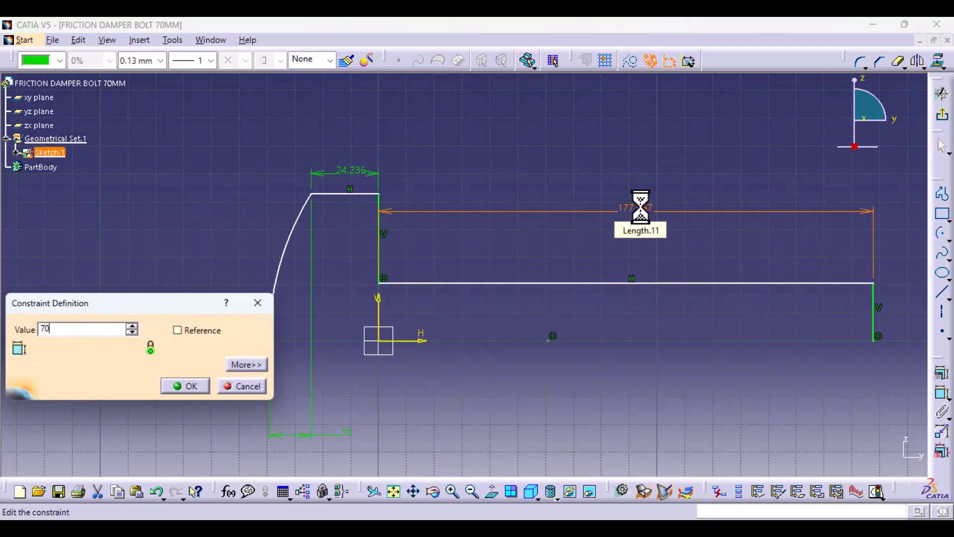
pyautogui.press('Return')
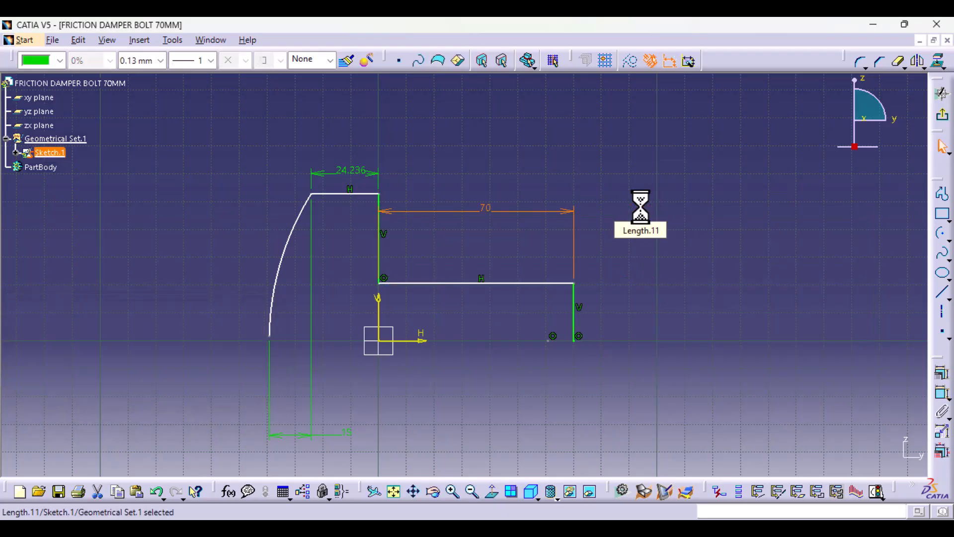
# Dimension the short vertical line at the shank's free end and set its length to 7.5 mm.
pyautogui.click(942, 394)
pyautogui.click(575, 319)
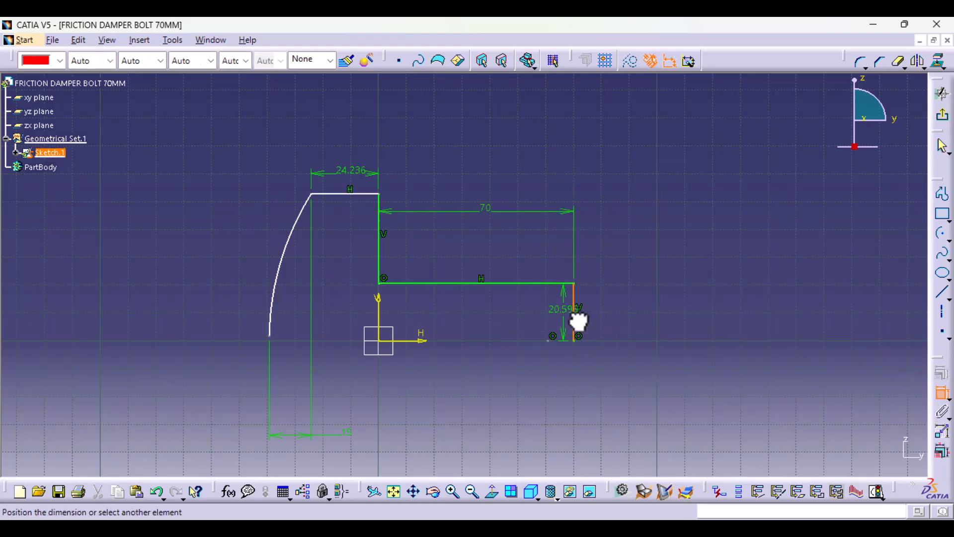
pyautogui.click(631, 326)
pyautogui.doubleClick(632, 327)
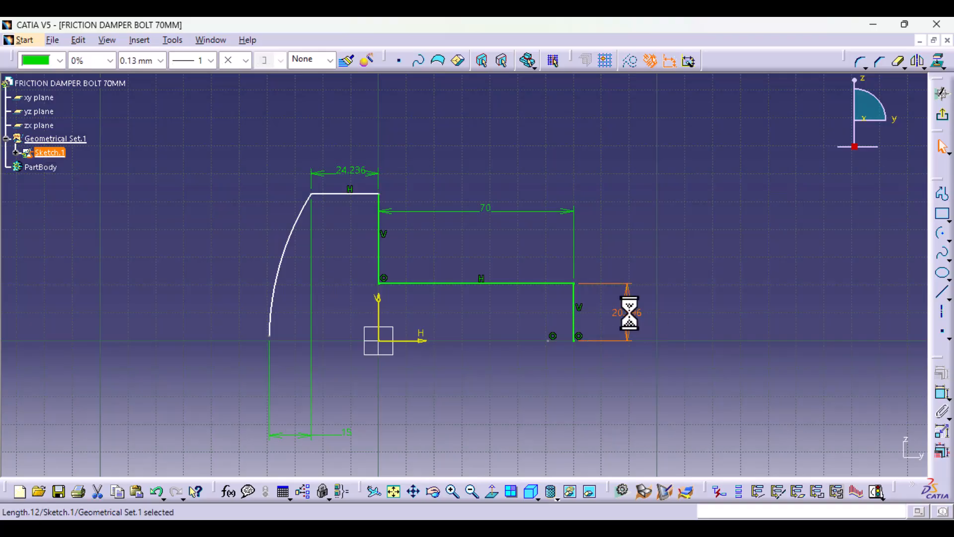
pyautogui.write('7.5')
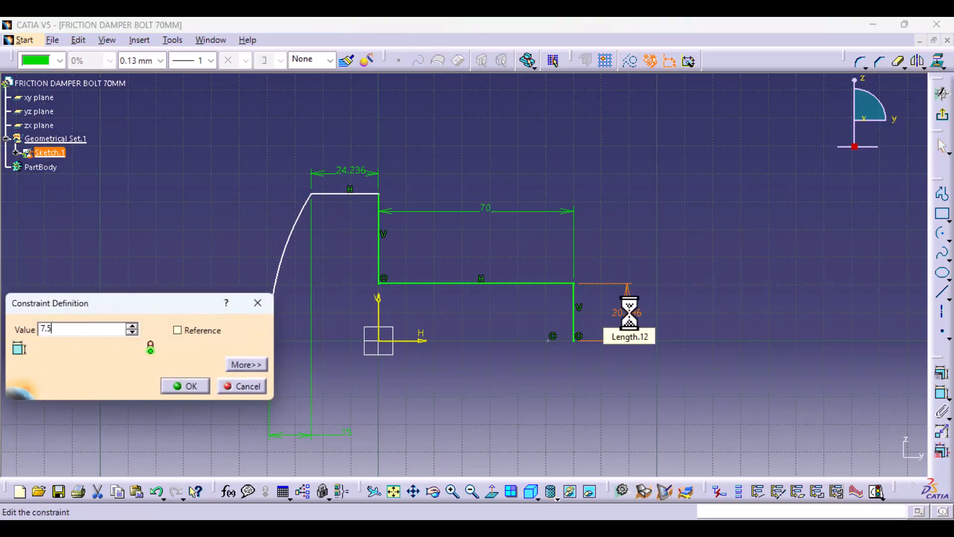
pyautogui.press('Return')
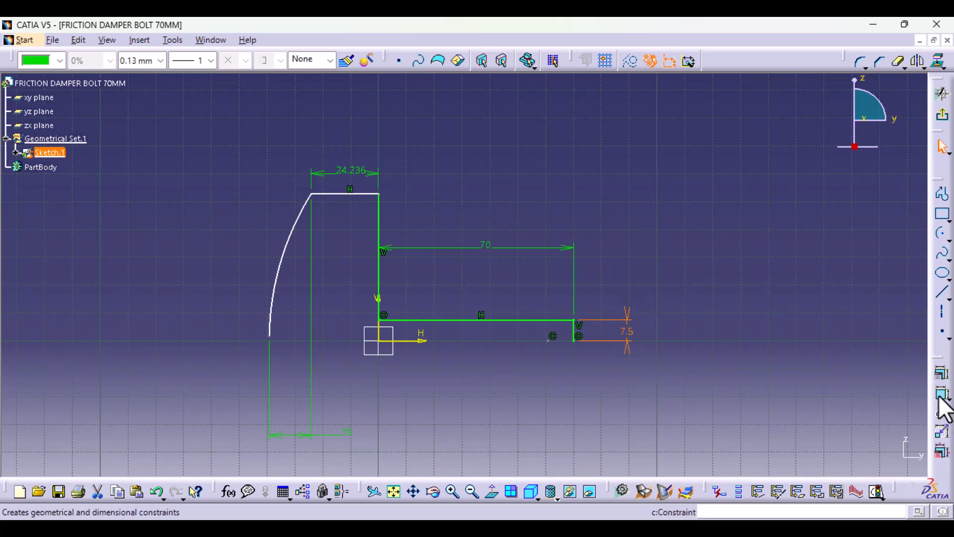
pyautogui.click(380, 276)
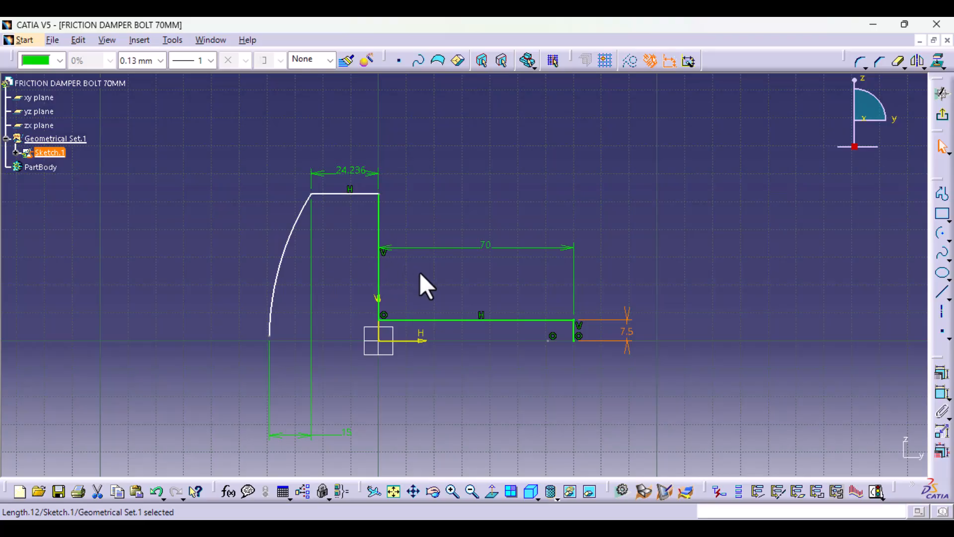
pyautogui.click(385, 284)
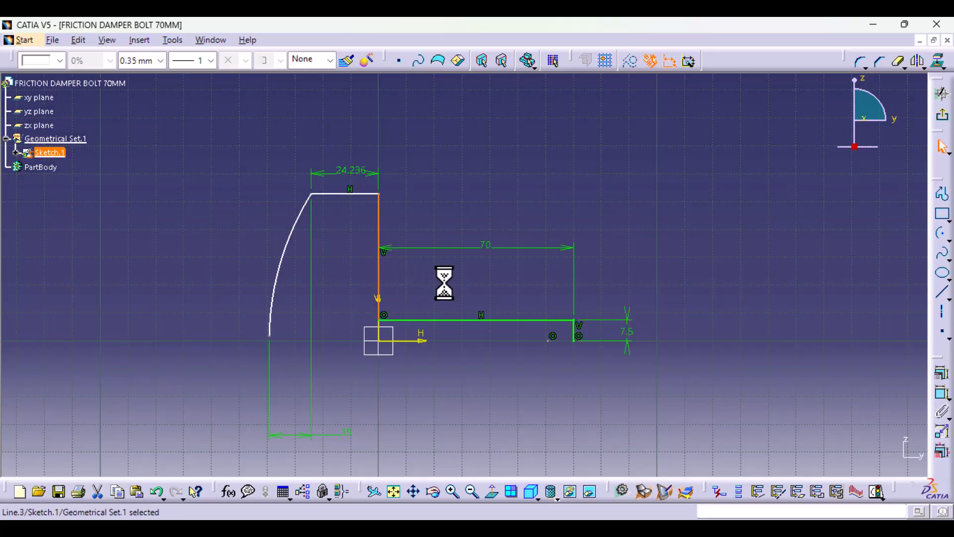
pyautogui.click(873, 400)
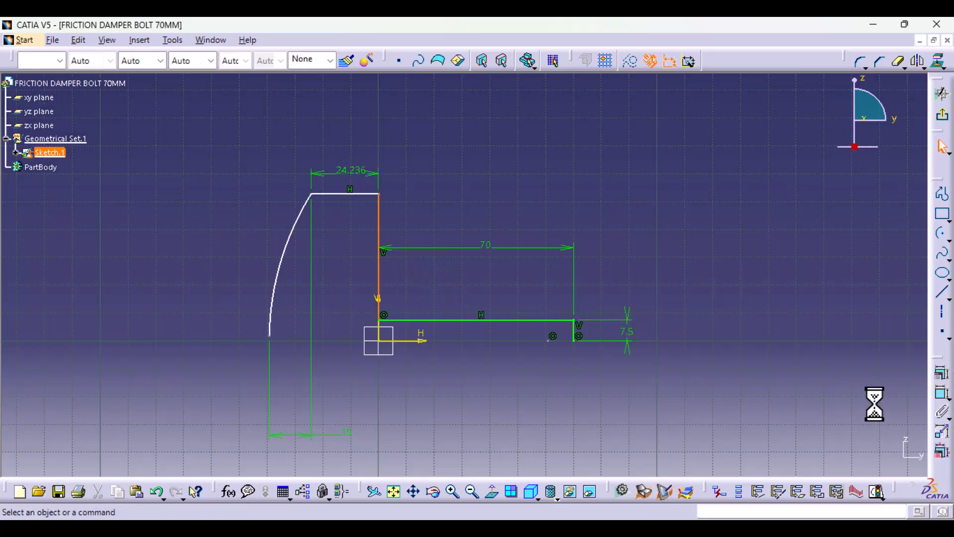
# Dimension the distance from the head's upper horizontal line to the H axis and set it to 15 mm.
pyautogui.click(939, 392)
pyautogui.click(356, 193)
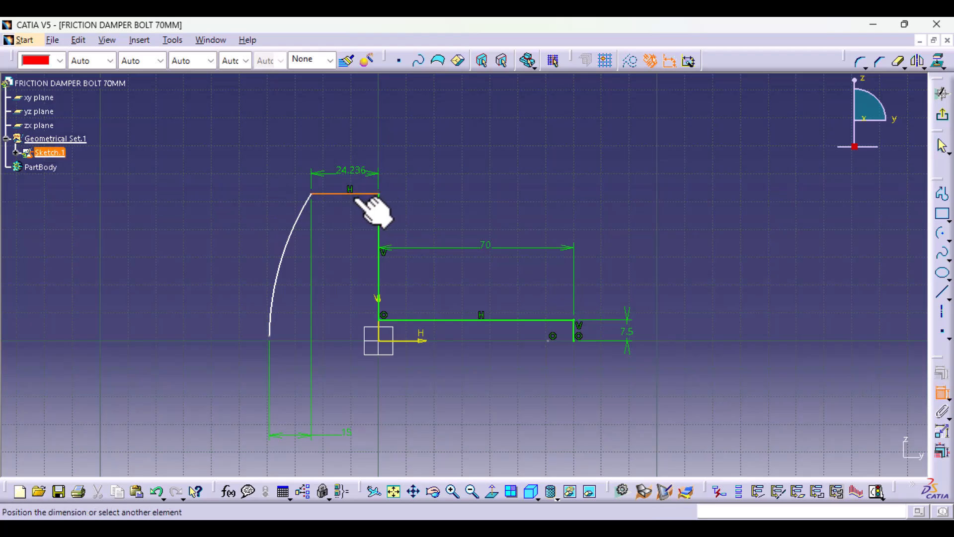
pyautogui.click(424, 341)
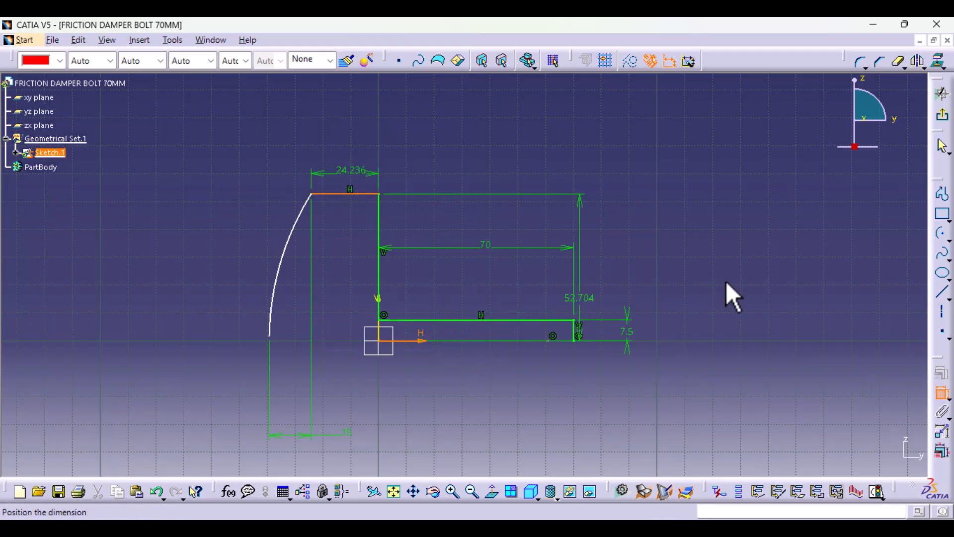
pyautogui.click(696, 283)
pyautogui.doubleClick(696, 282)
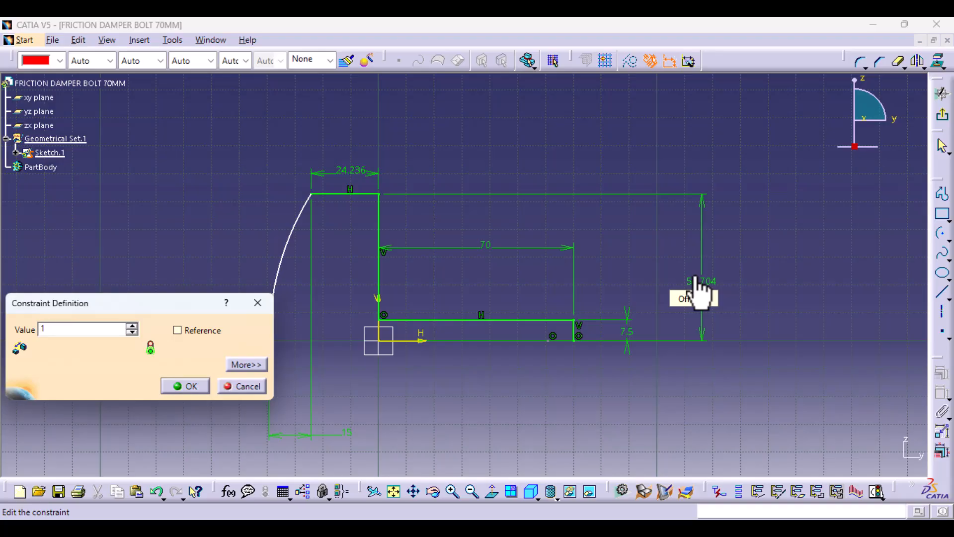
pyautogui.press('Return')
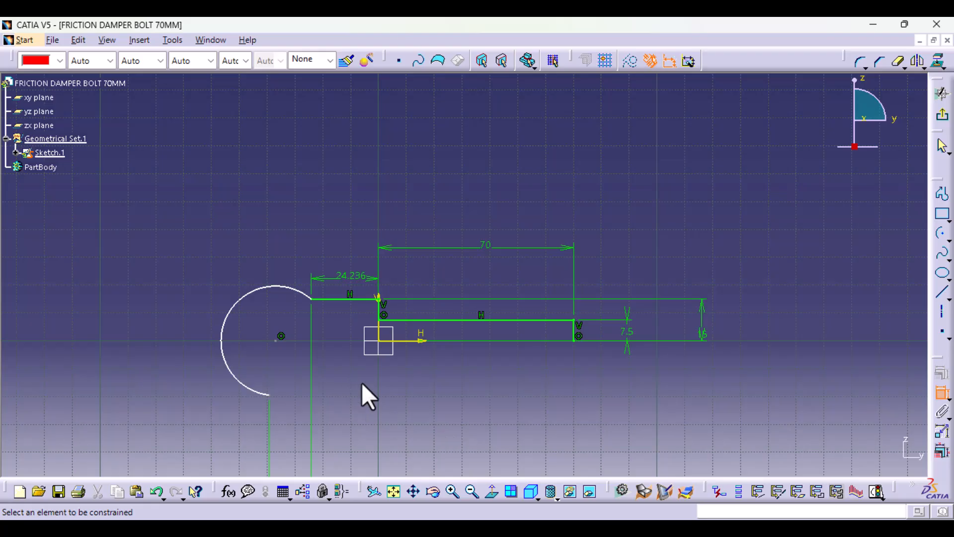
# Delete the head arc's horizontal dimension and move the arc's free end onto the H axis, about 27 mm from the origin.
pyautogui.moveTo(362, 384); pyautogui.dragTo(361, 253, button='middle')
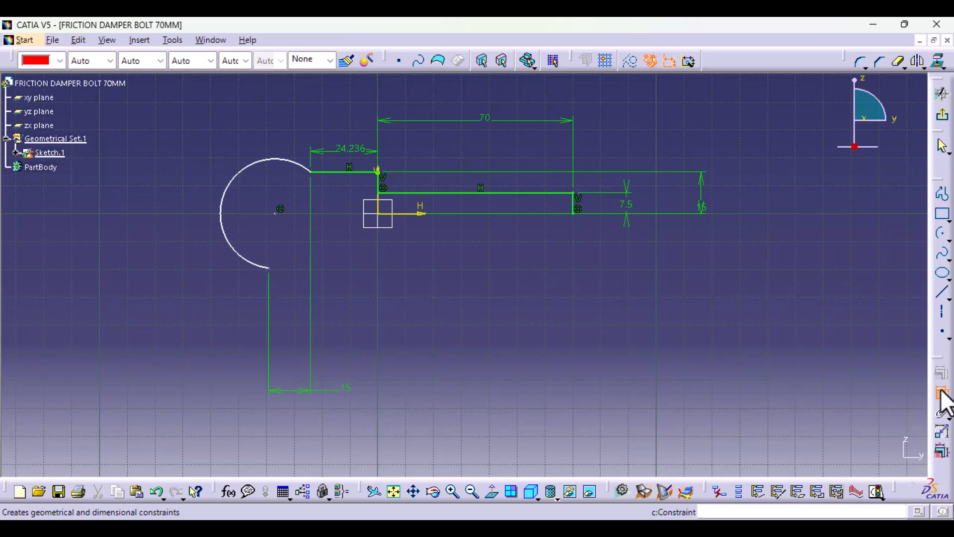
pyautogui.click(348, 387)
pyautogui.press('Delete')
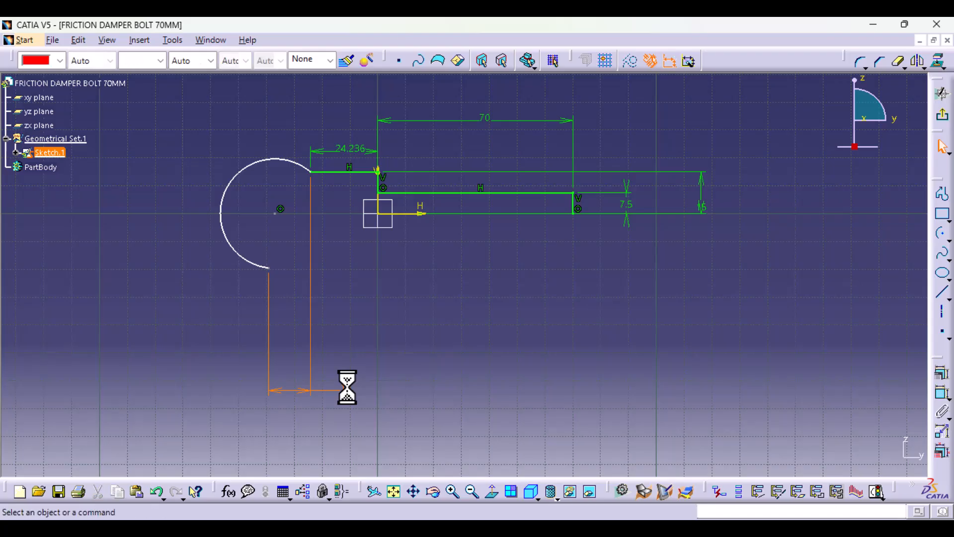
pyautogui.moveTo(268, 271); pyautogui.dragTo(292, 208)
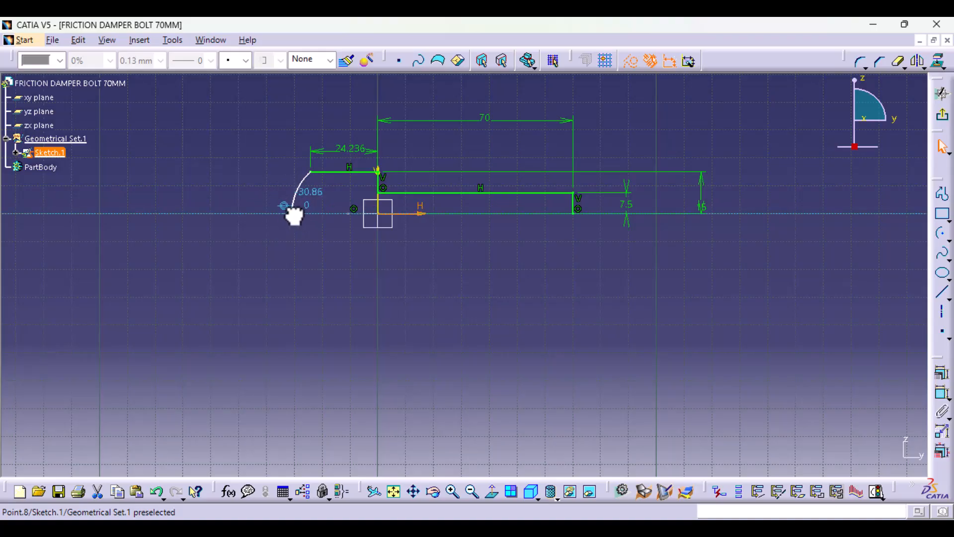
pyautogui.moveTo(293, 215); pyautogui.dragTo(299, 214)
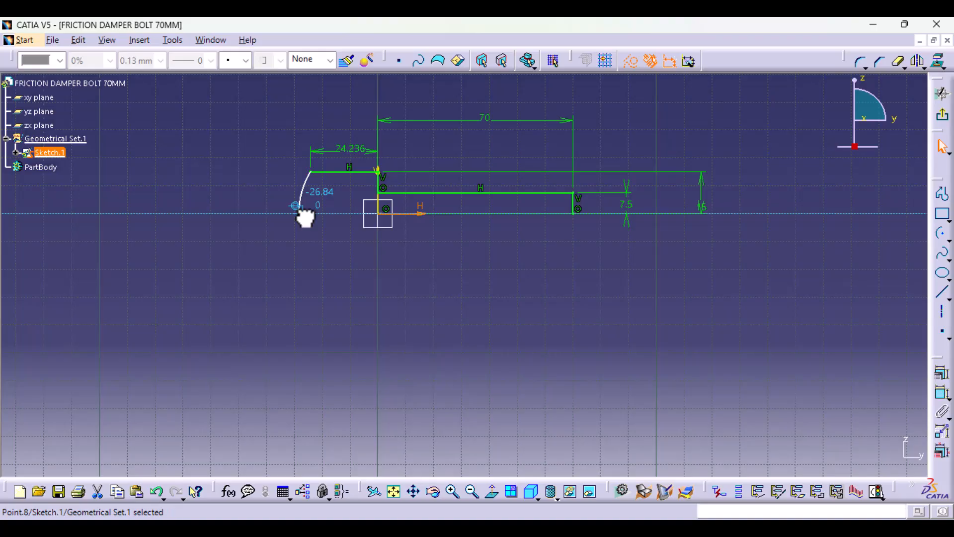
# Set the length of the head's upper horizontal line to 5 mm.
pyautogui.doubleClick(341, 149)
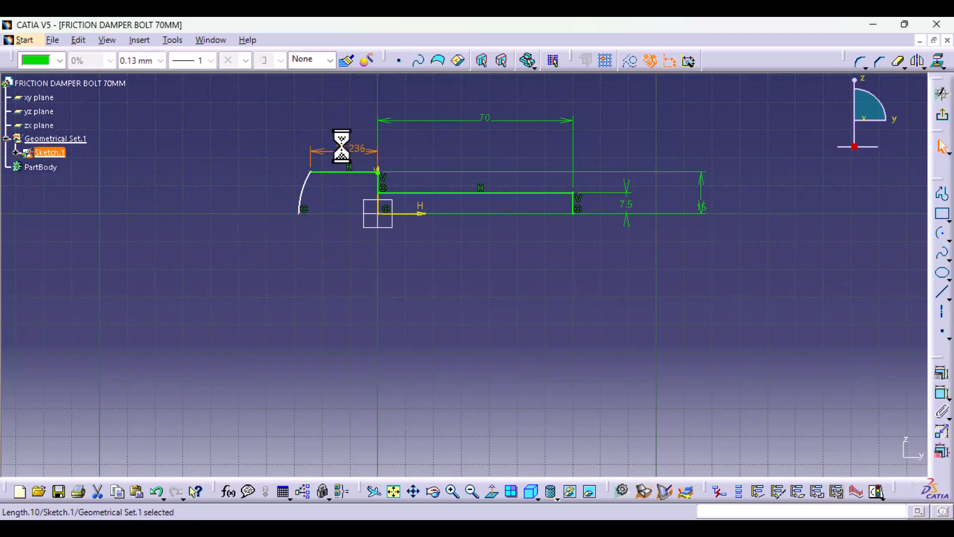
pyautogui.write('5')
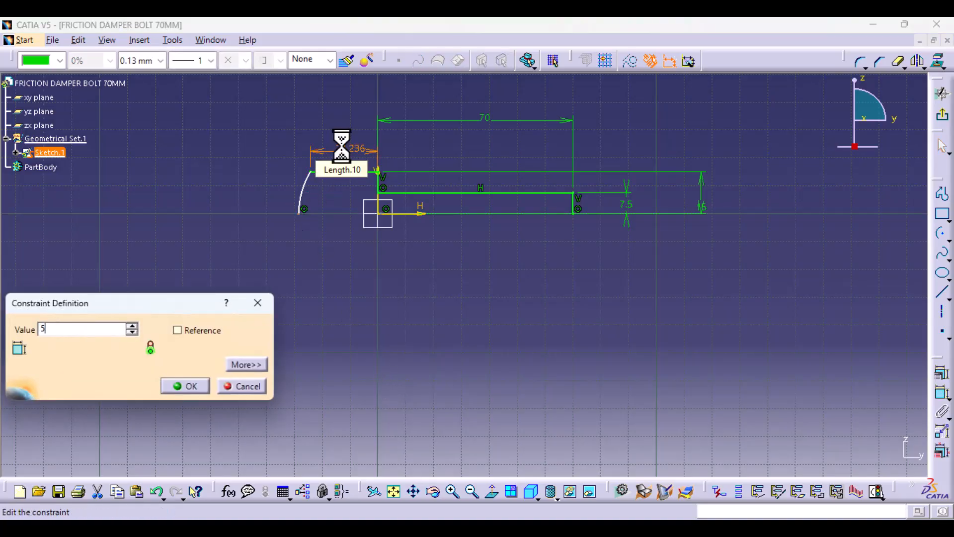
pyautogui.press('Return')
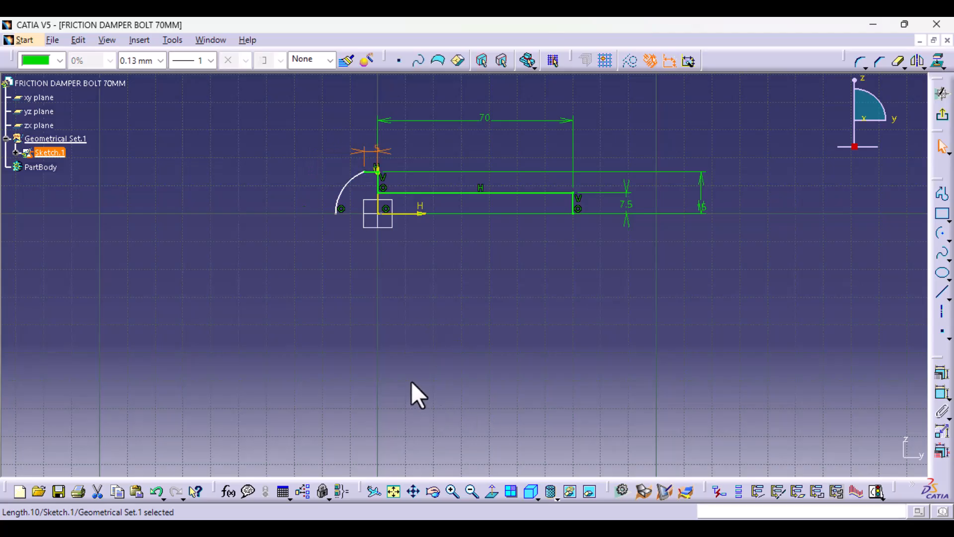
# Add a horizontal dimension between the head arc's two end points and set it to 5 mm.
pyautogui.keyDown('ctrl'); pyautogui.moveTo(411, 380); pyautogui.dragTo(412, 280, button='middle'); pyautogui.keyUp('ctrl')
pyautogui.moveTo(412, 280); pyautogui.dragTo(529, 486, button='middle')
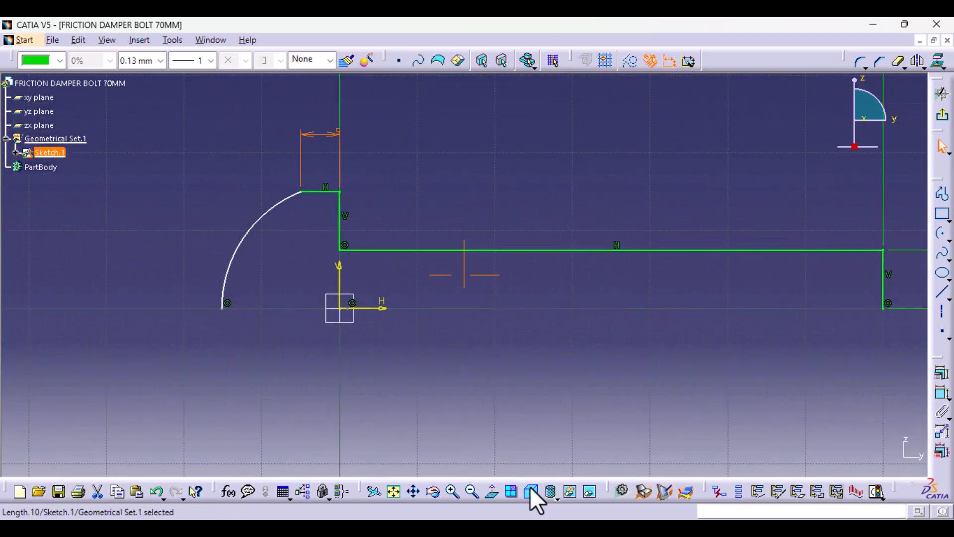
pyautogui.click(935, 376)
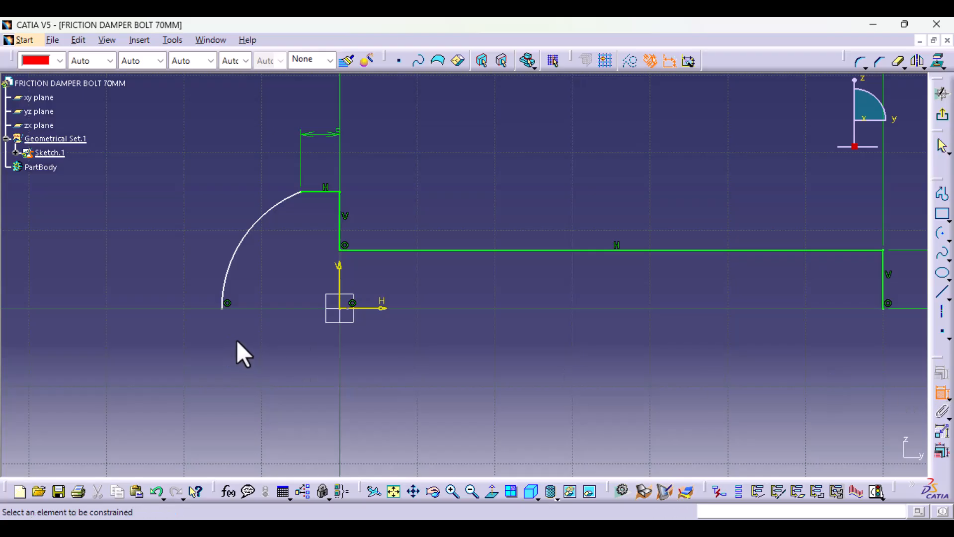
pyautogui.click(225, 310)
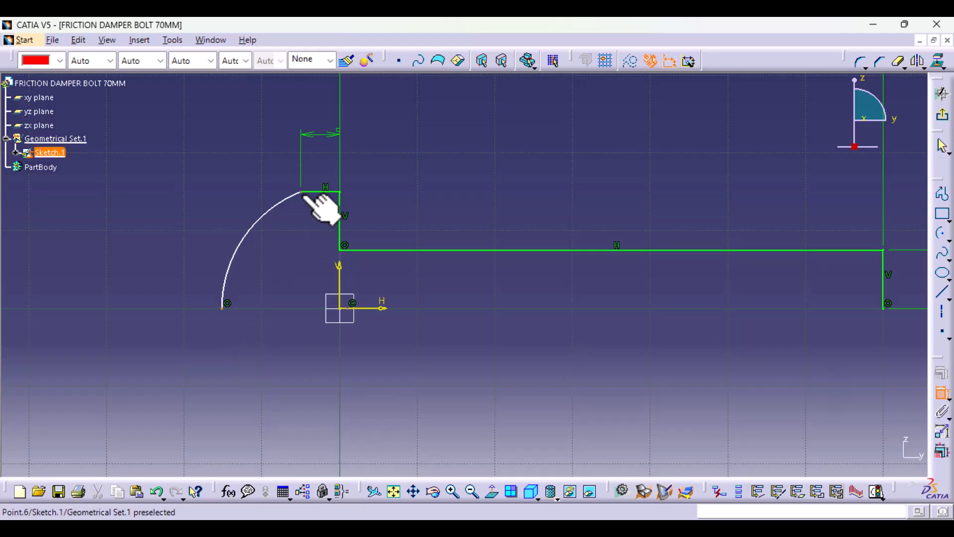
pyautogui.click(318, 195)
pyautogui.rightClick(305, 335)
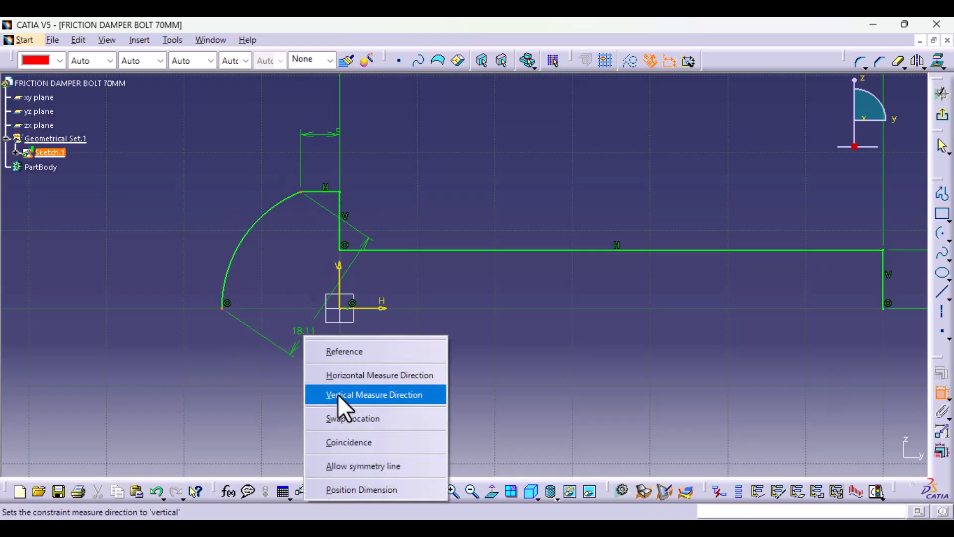
pyautogui.click(340, 395)
pyautogui.rightClick(279, 363)
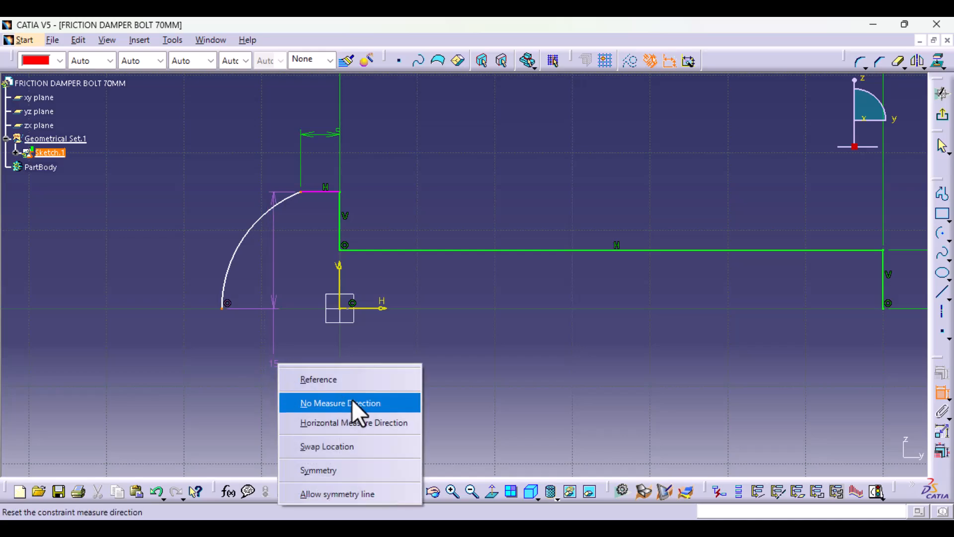
pyautogui.click(341, 422)
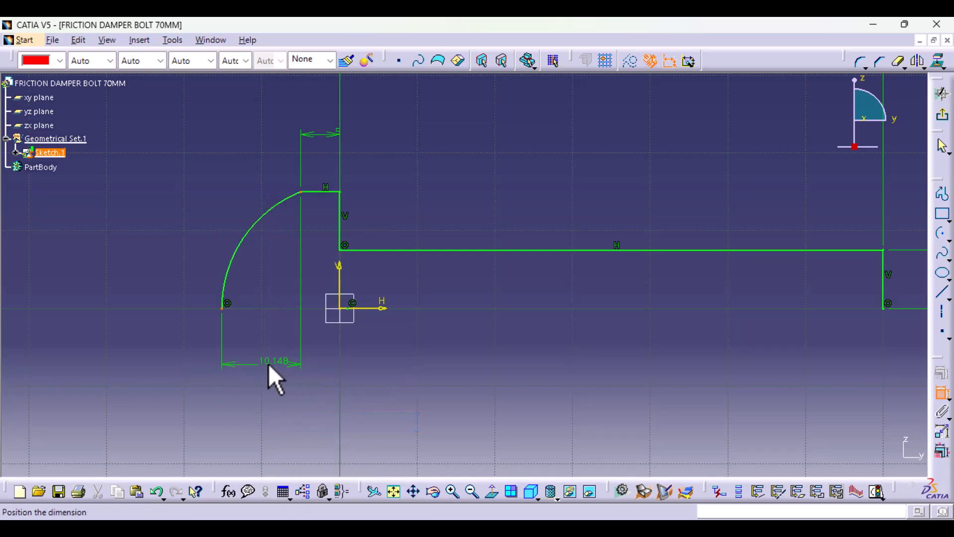
pyautogui.click(269, 366)
pyautogui.doubleClick(268, 362)
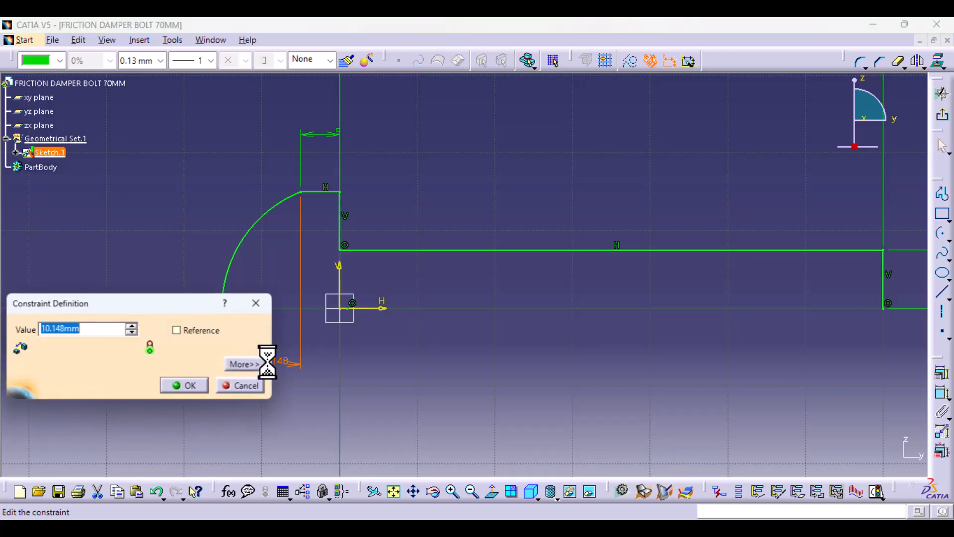
pyautogui.write('5mm')
pyautogui.press('Return')
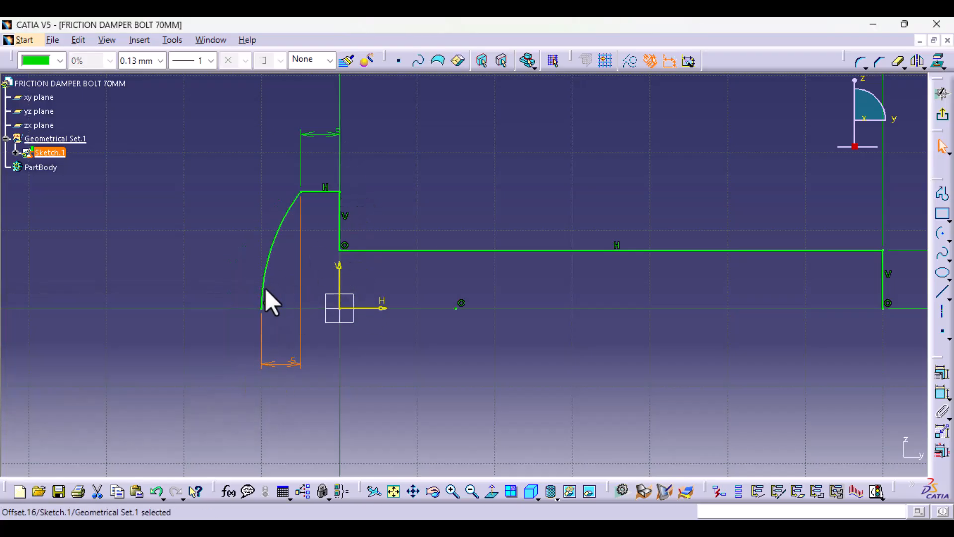
# Set the distance from the head's upper horizontal line to the H axis to 10 mm.
pyautogui.moveTo(599, 311)
pyautogui.mouseDown(button='middle')
pyautogui.moveTo(575, 383)
pyautogui.moveTo(572, 352)
pyautogui.mouseUp(button='middle')
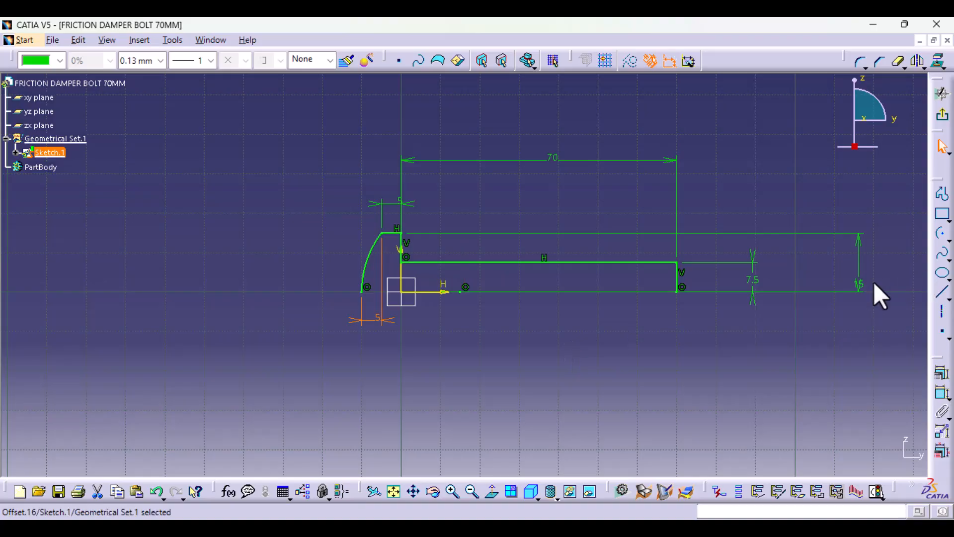
pyautogui.doubleClick(862, 286)
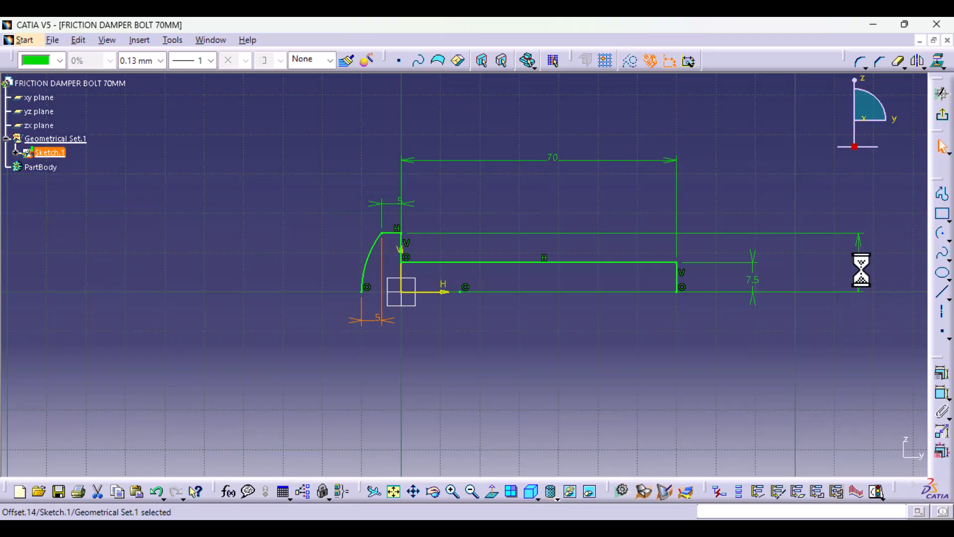
pyautogui.click(847, 332)
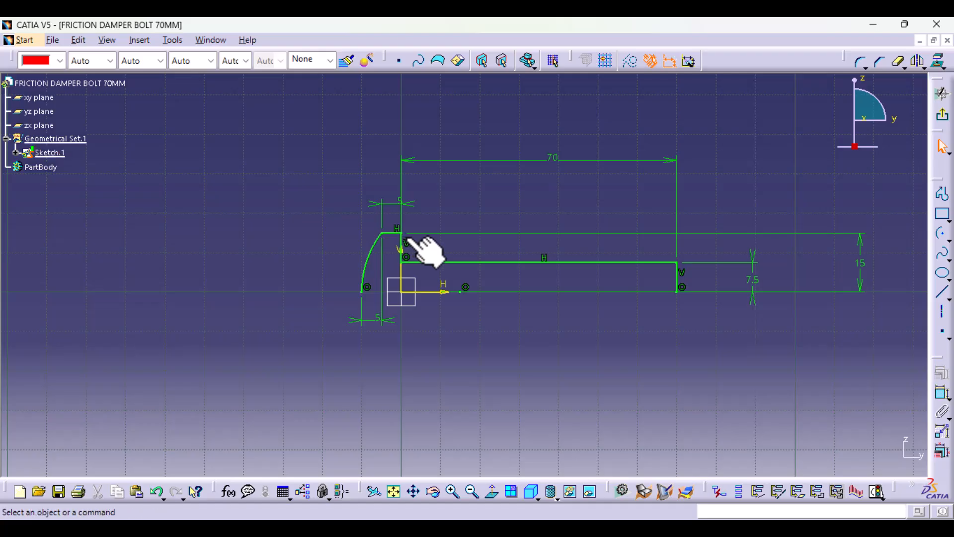
pyautogui.doubleClick(858, 263)
pyautogui.write('10')
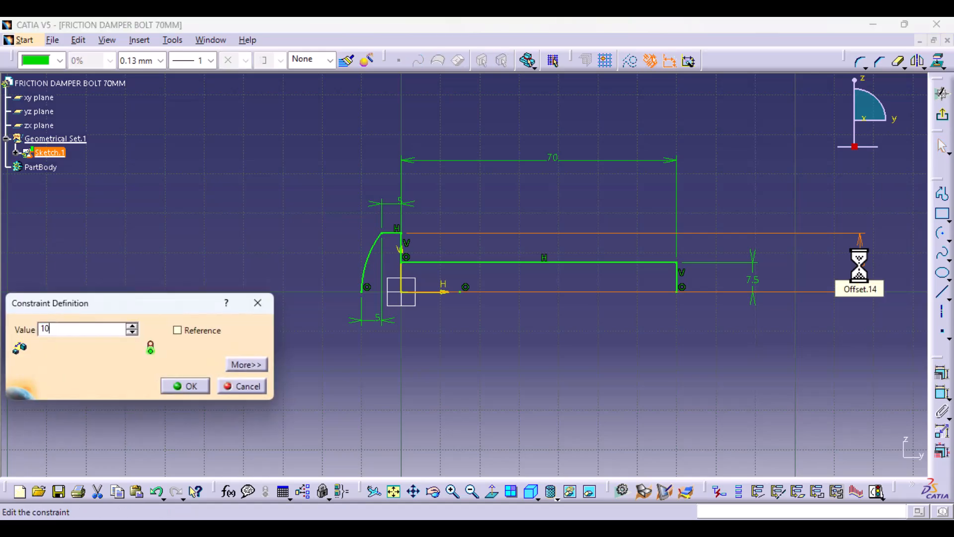
pyautogui.press('Return')
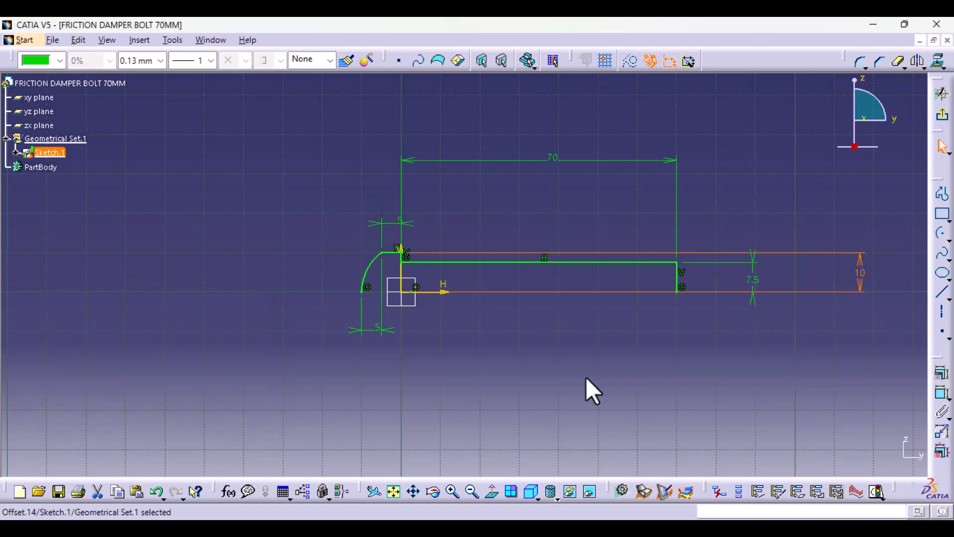
pyautogui.click(429, 377)
pyautogui.moveTo(431, 377)
pyautogui.mouseDown(button='middle')
pyautogui.moveTo(441, 386)
pyautogui.moveTo(441, 294)
pyautogui.moveTo(427, 353)
pyautogui.moveTo(416, 341)
pyautogui.moveTo(472, 364)
pyautogui.mouseUp(button='middle')
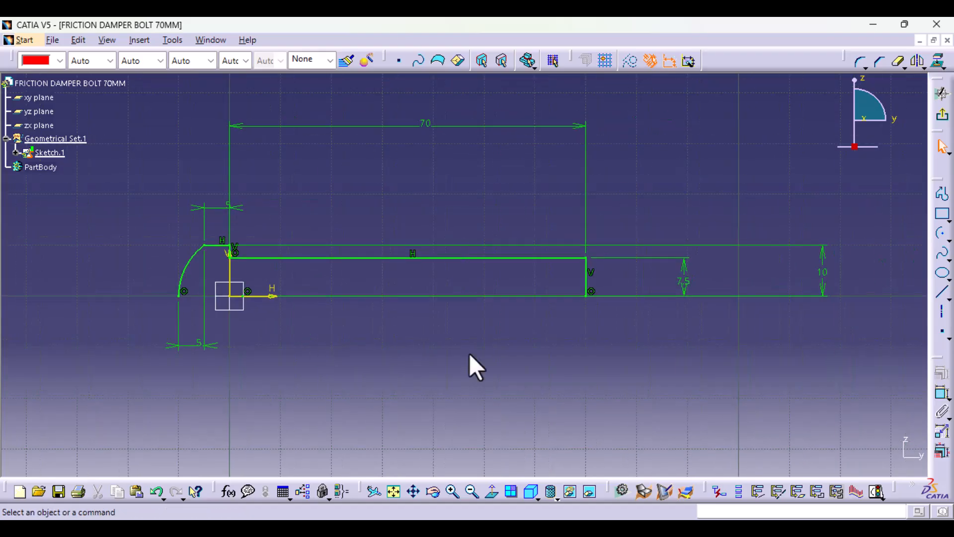
# Set the distance from the head's upper horizontal line to the H axis to 15 mm.
pyautogui.doubleClick(823, 273)
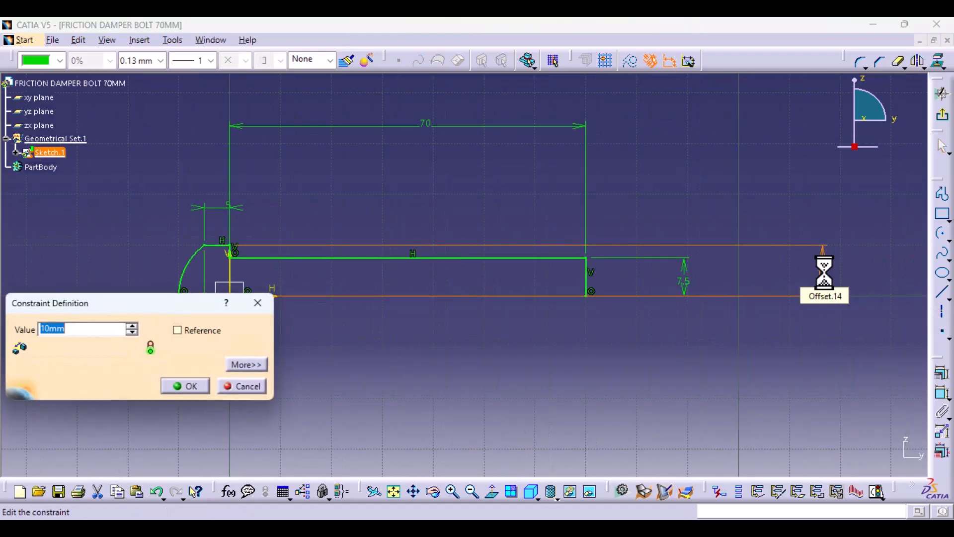
pyautogui.write('15')
pyautogui.press('Return')
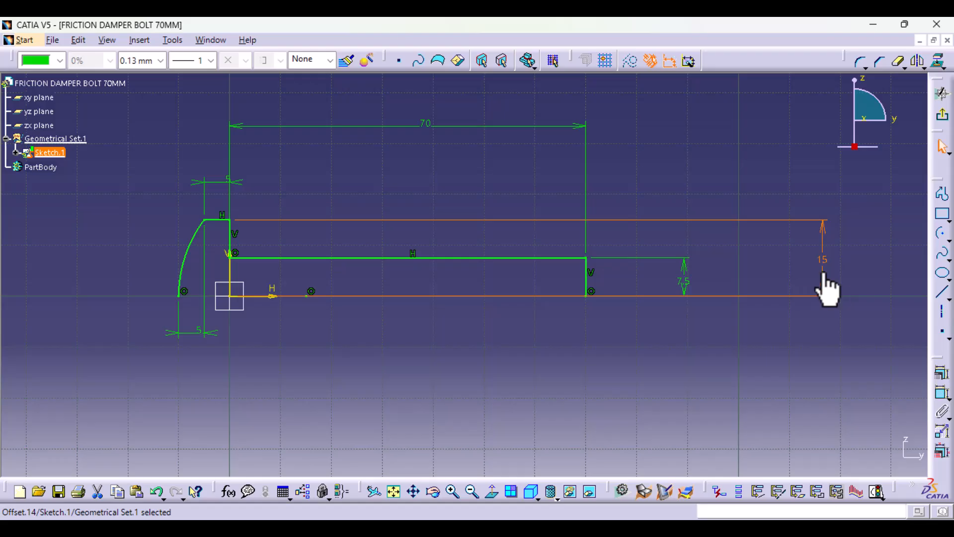
pyautogui.click(837, 306)
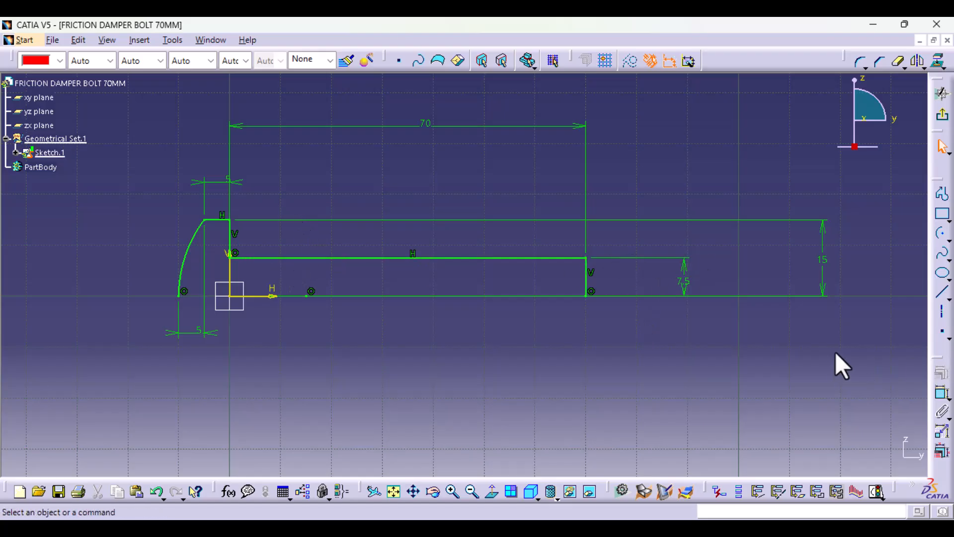
# Draw a sketch axis along the H axis, extending past the head arc and past the end of the shank.
pyautogui.click(942, 331)
pyautogui.click(942, 316)
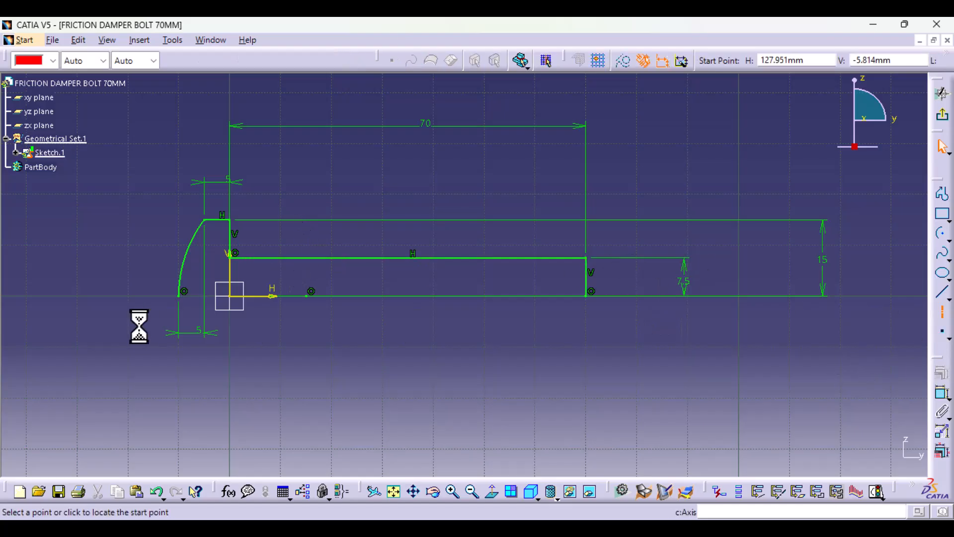
pyautogui.click(76, 295)
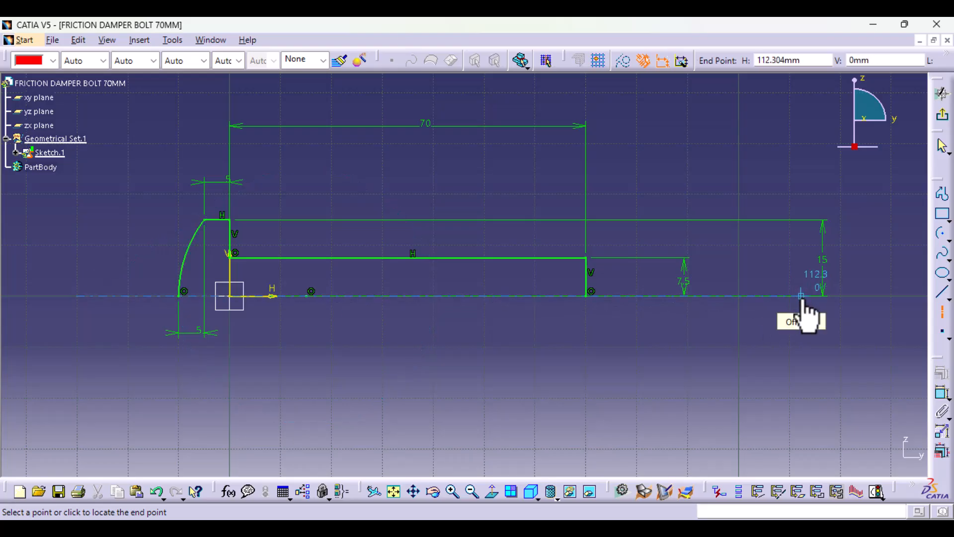
pyautogui.click(867, 293)
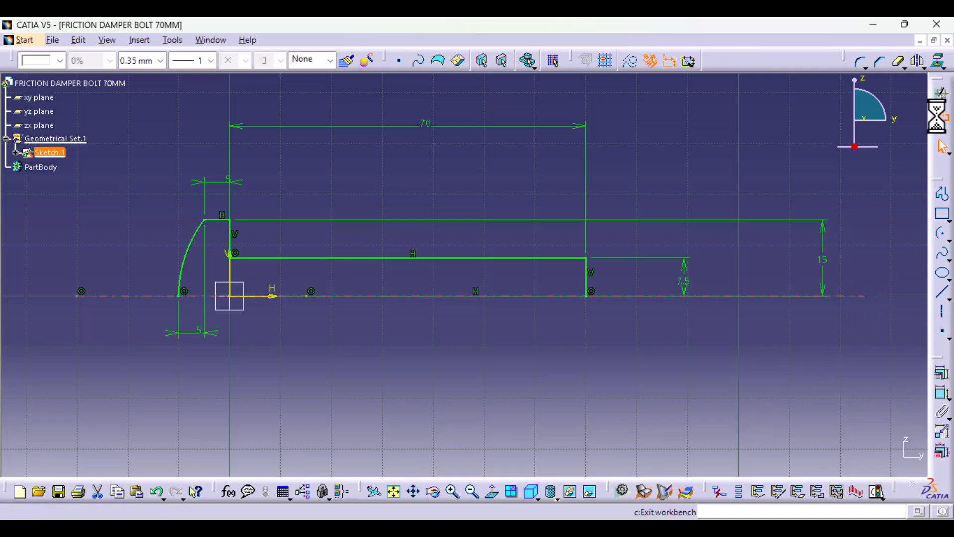
# Exit the sketch and revolve the half profile 360° about the sketch axis with the Shaft command.
pyautogui.click(942, 93)
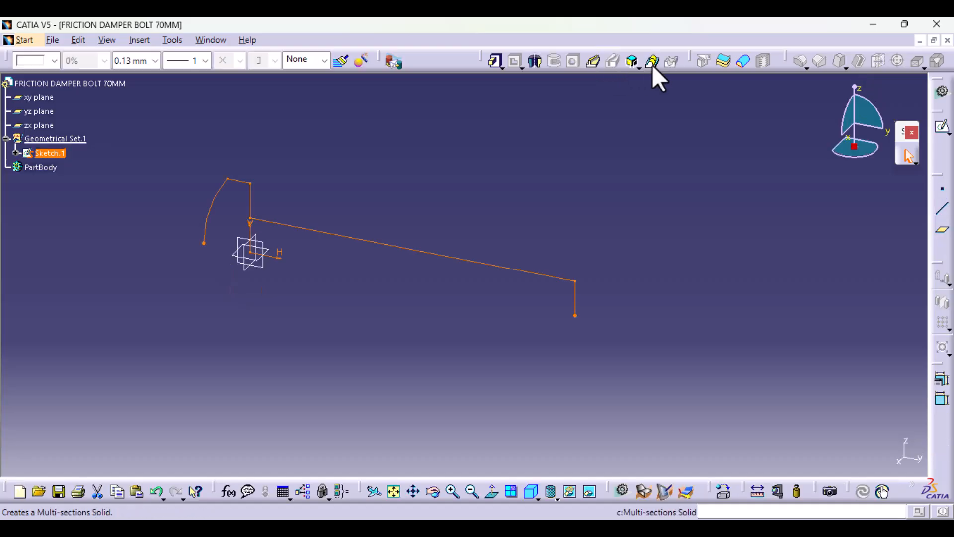
pyautogui.click(533, 62)
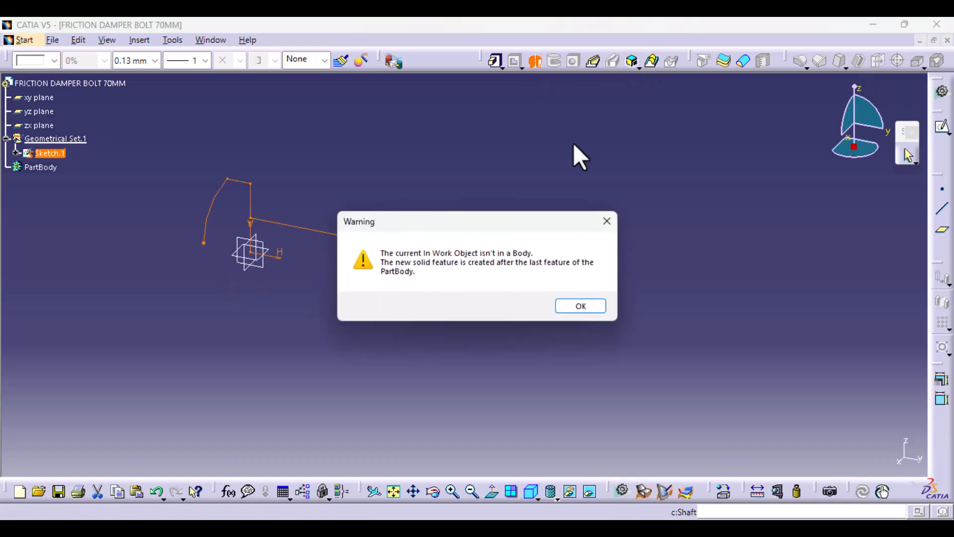
pyautogui.click(598, 307)
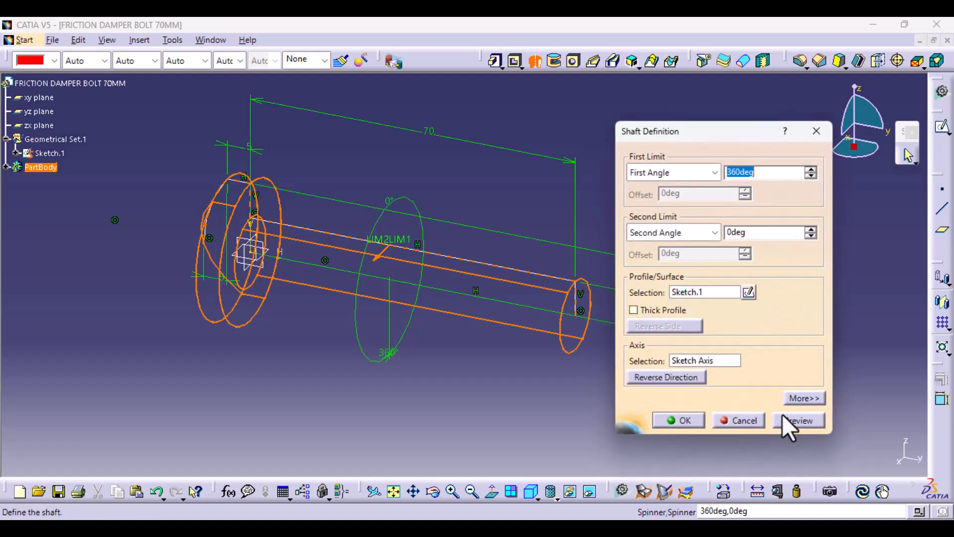
pyautogui.click(690, 420)
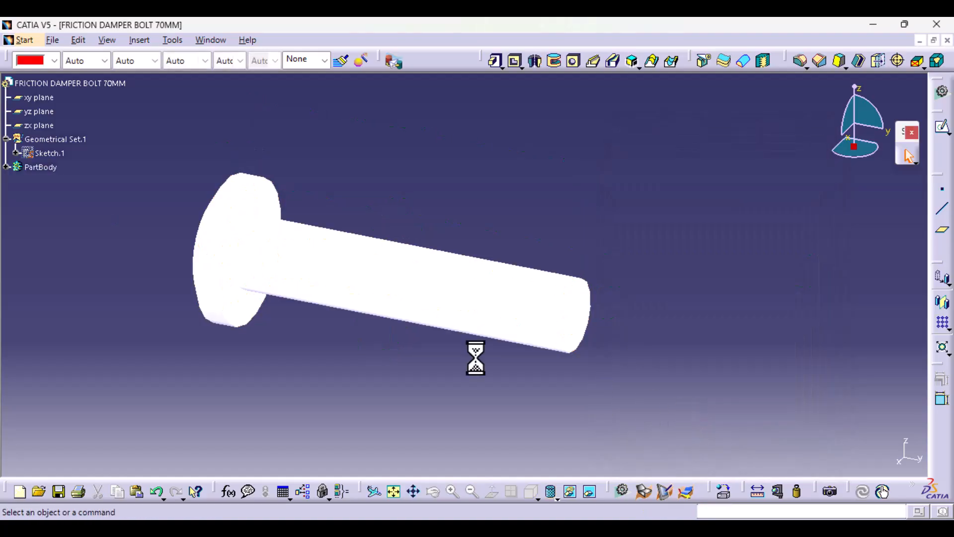
# Apply the DS Dark Red painting material to the PartBody.
pyautogui.click(50, 166)
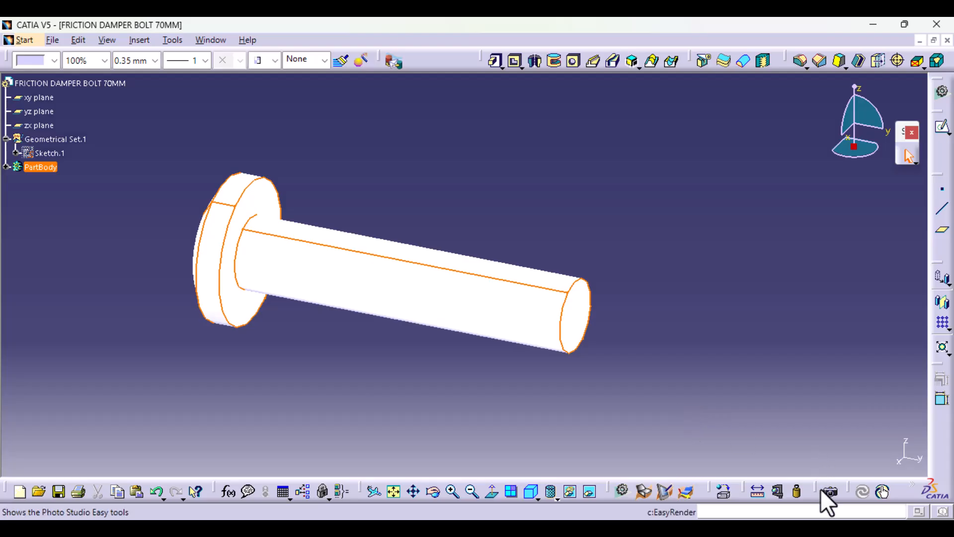
pyautogui.click(722, 491)
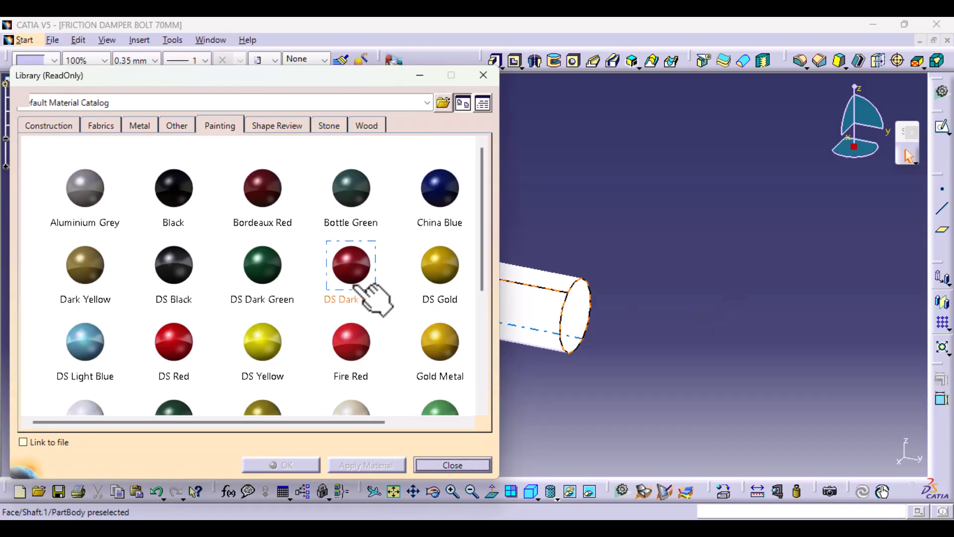
pyautogui.click(359, 286)
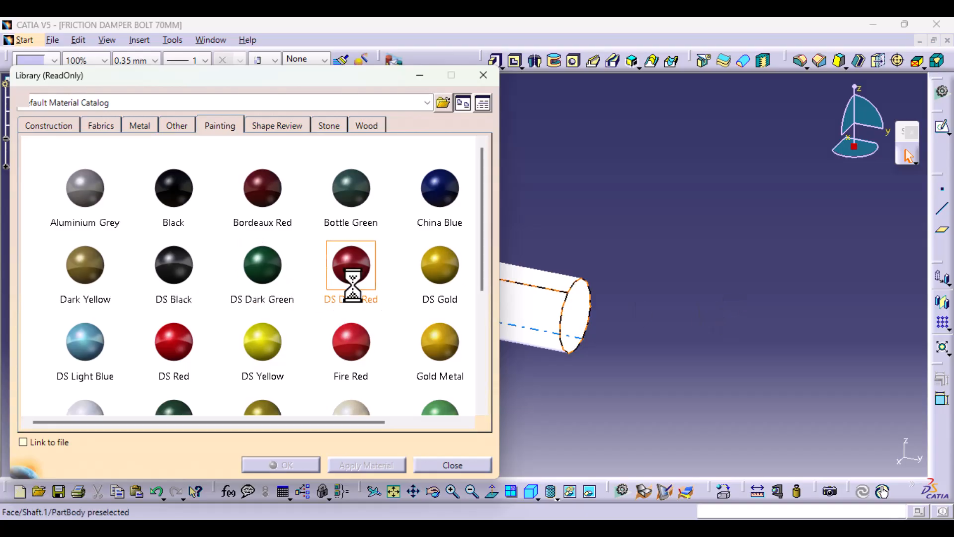
pyautogui.click(281, 464)
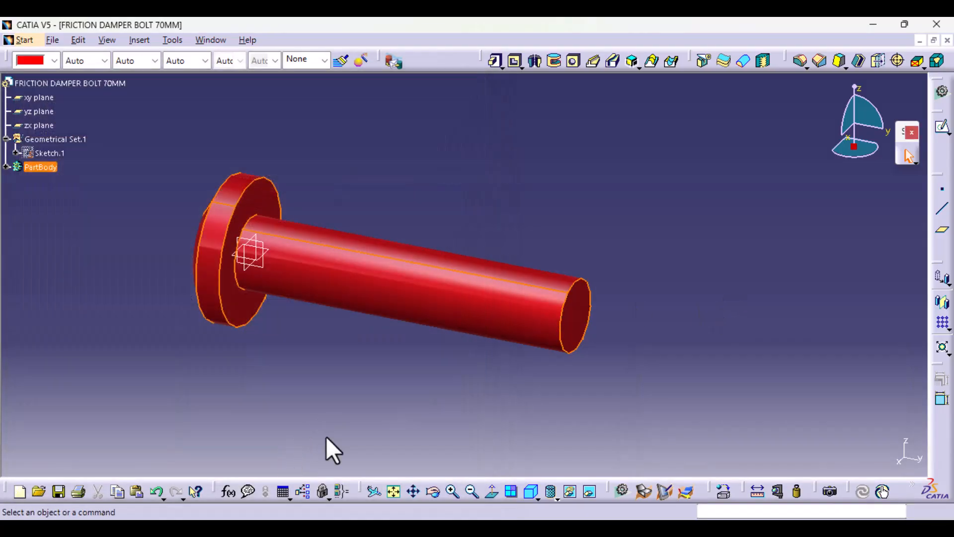
# Start a new sketch on the zx plane.
pyautogui.moveTo(284, 398); pyautogui.dragTo(426, 336, button='middle')
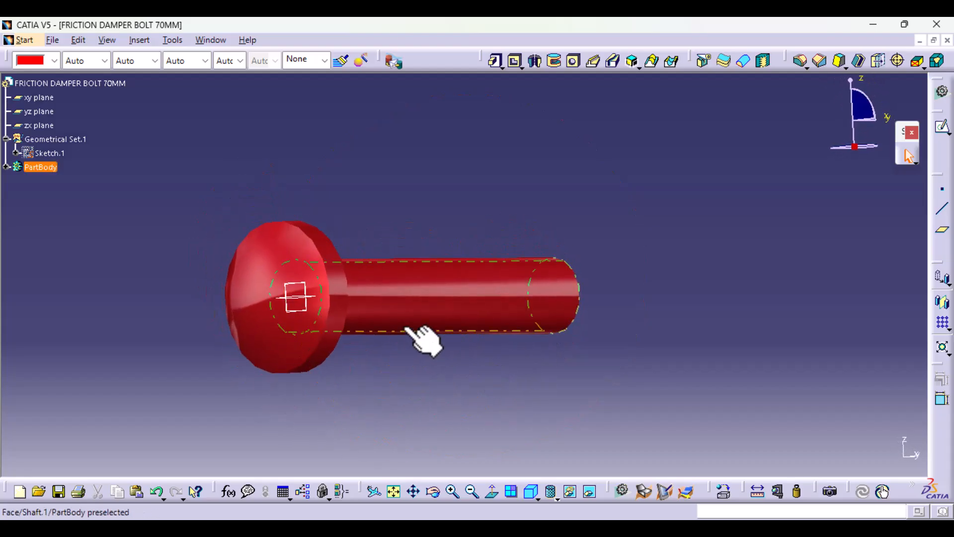
pyautogui.click(319, 317)
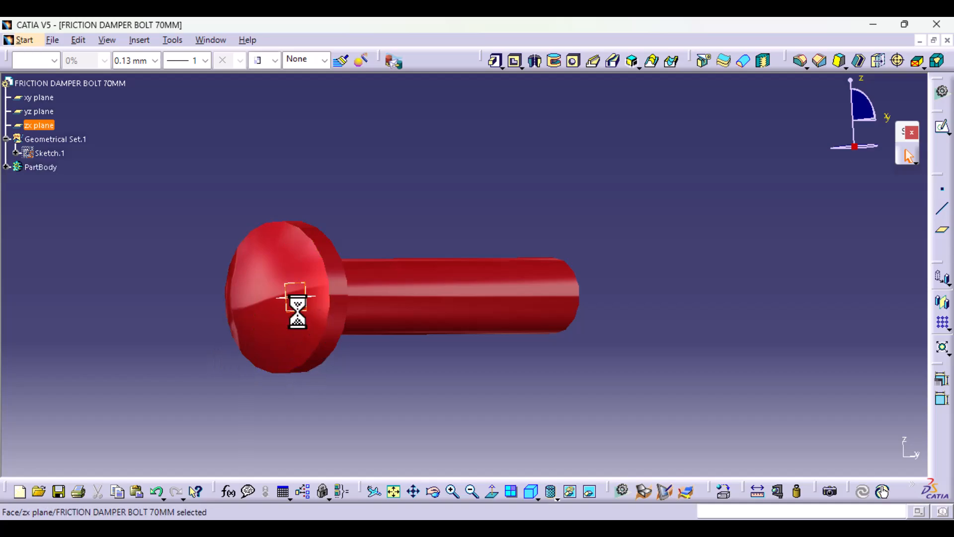
pyautogui.moveTo(202, 330)
pyautogui.mouseDown(button='middle')
pyautogui.moveTo(268, 283)
pyautogui.moveTo(358, 336)
pyautogui.mouseUp(button='middle')
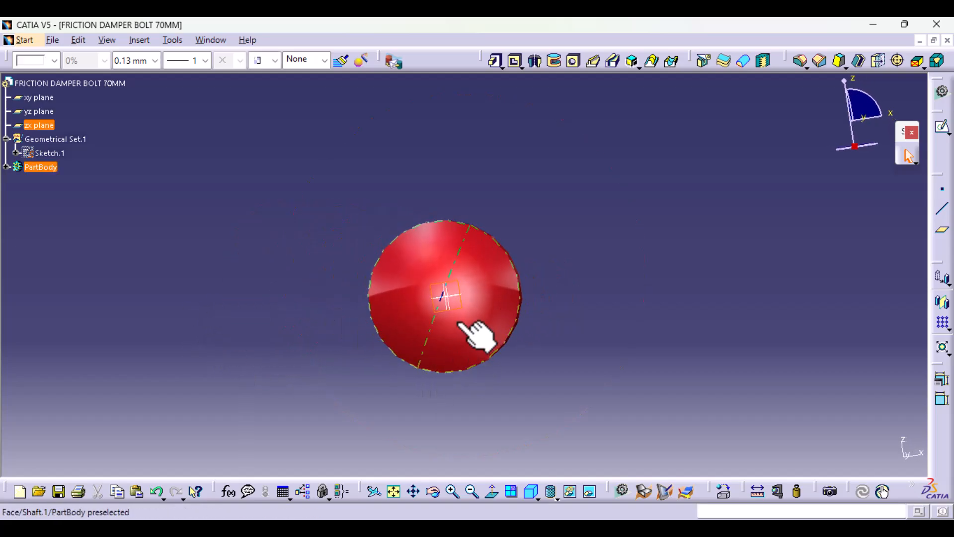
pyautogui.click(941, 130)
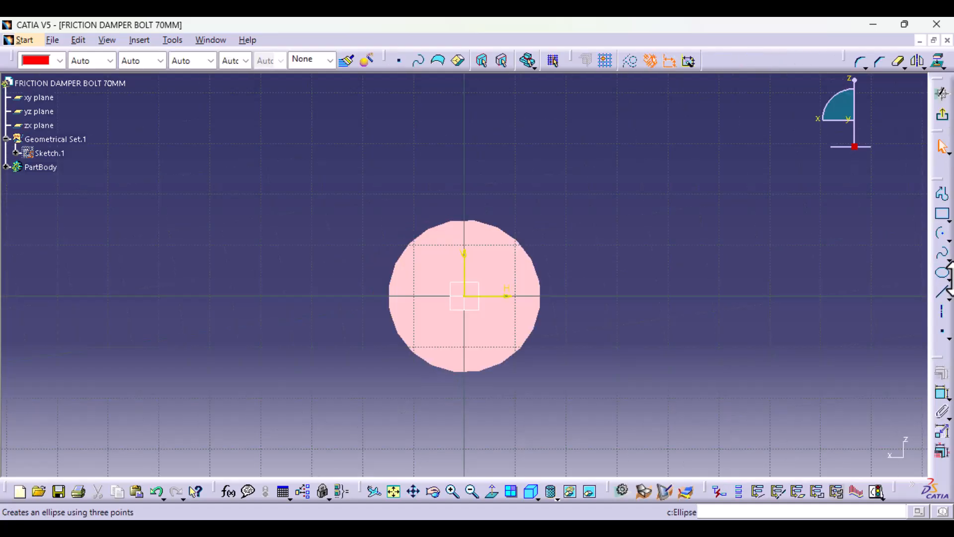
# Draw a hexagon centred on the origin with horizontal upper and lower sides, about 18.5 mm from centre to corner.
pyautogui.click(948, 219)
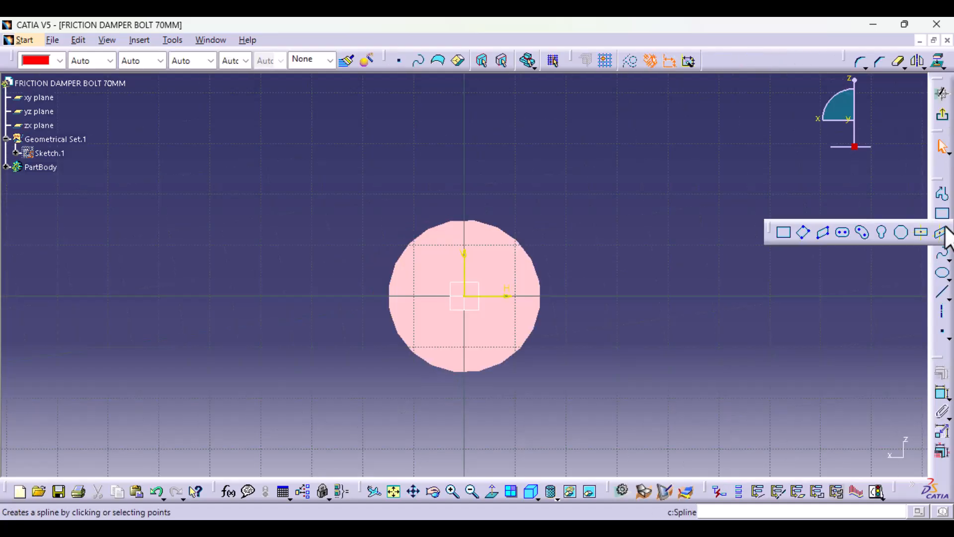
pyautogui.click(900, 234)
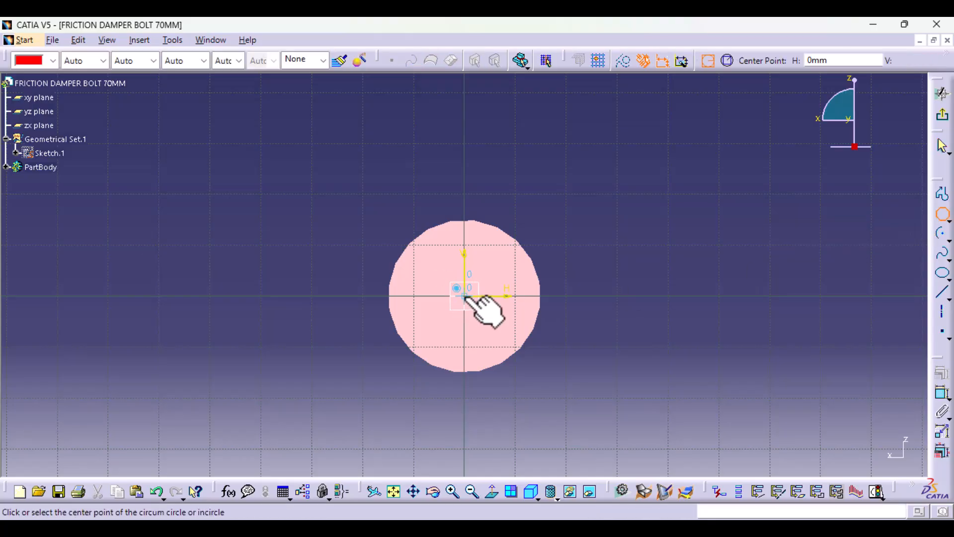
pyautogui.click(465, 297)
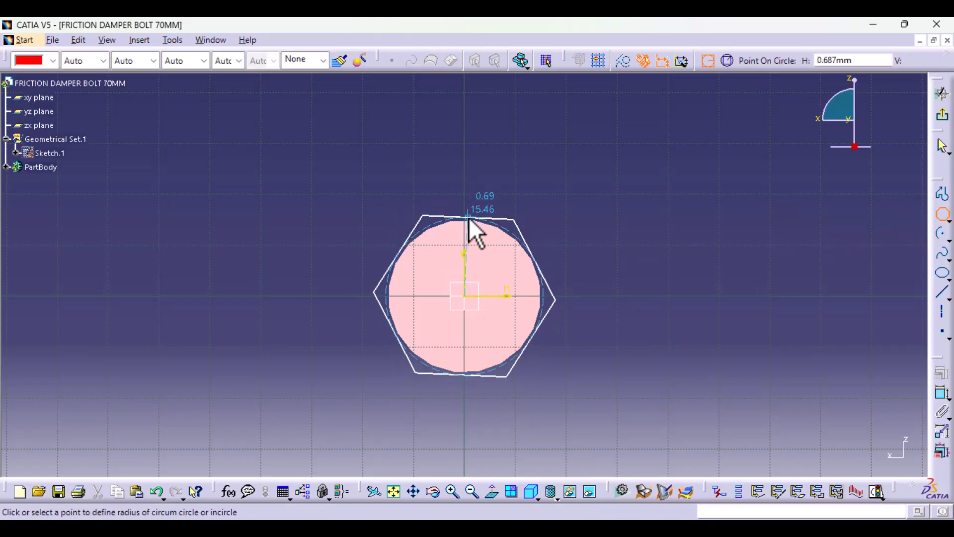
pyautogui.click(466, 213)
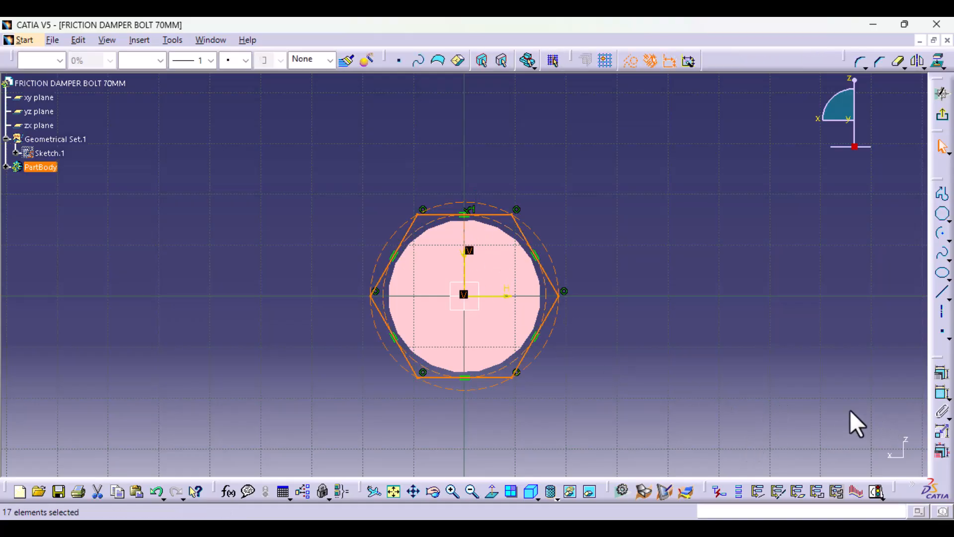
pyautogui.click(841, 400)
# Dimension the distance from the origin to the hexagon's upper corner on the positive H side and set it to 15 mm.
pyautogui.click(942, 393)
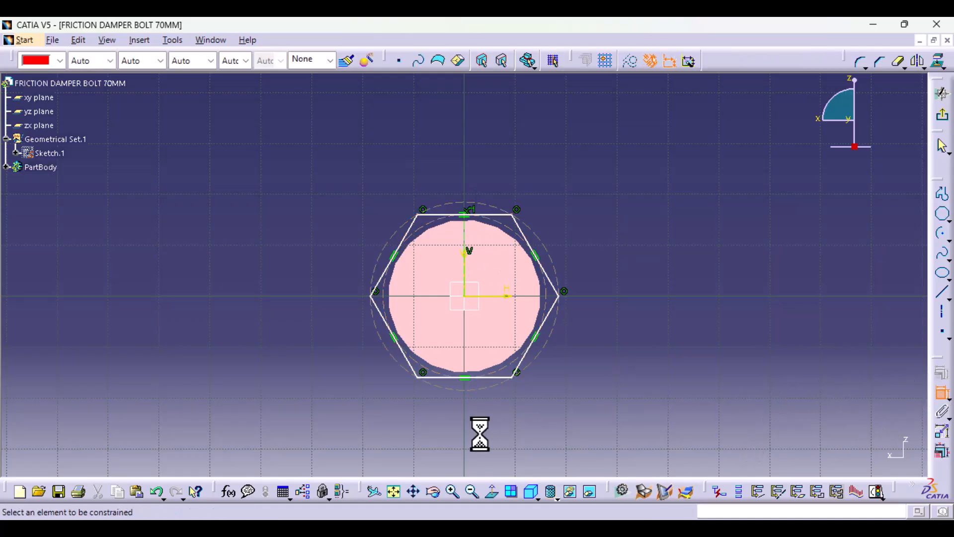
pyautogui.moveTo(480, 435); pyautogui.dragTo(560, 80, button='middle')
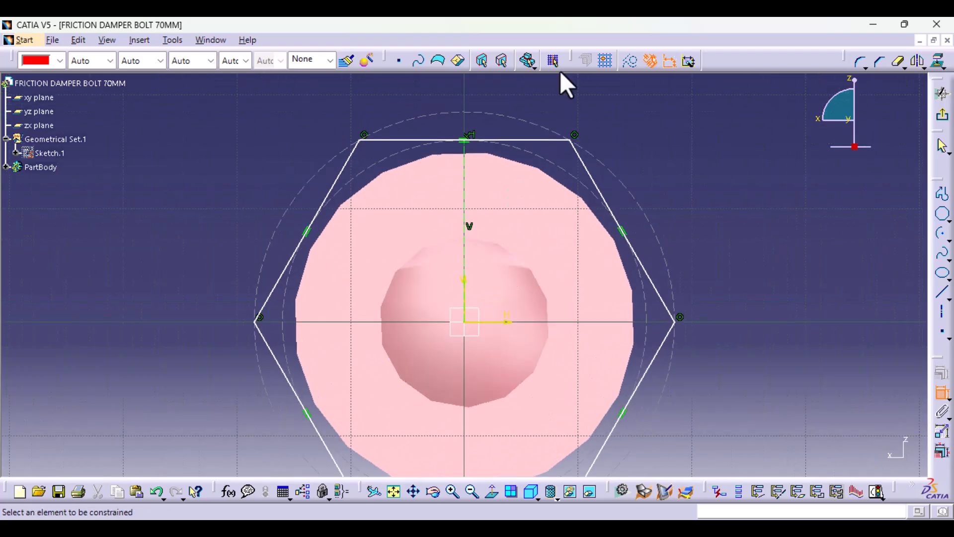
pyautogui.click(570, 141)
pyautogui.click(465, 322)
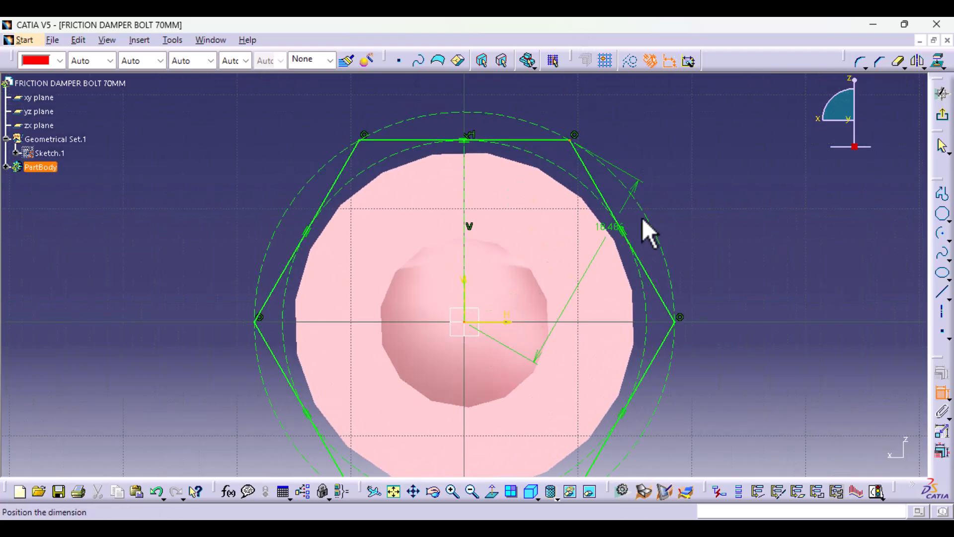
pyautogui.click(737, 348)
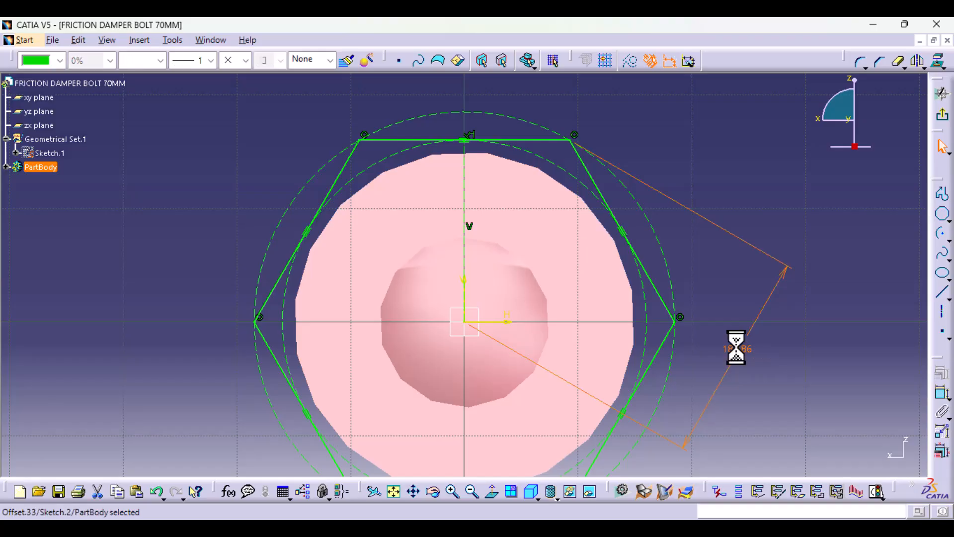
pyautogui.doubleClick(736, 348)
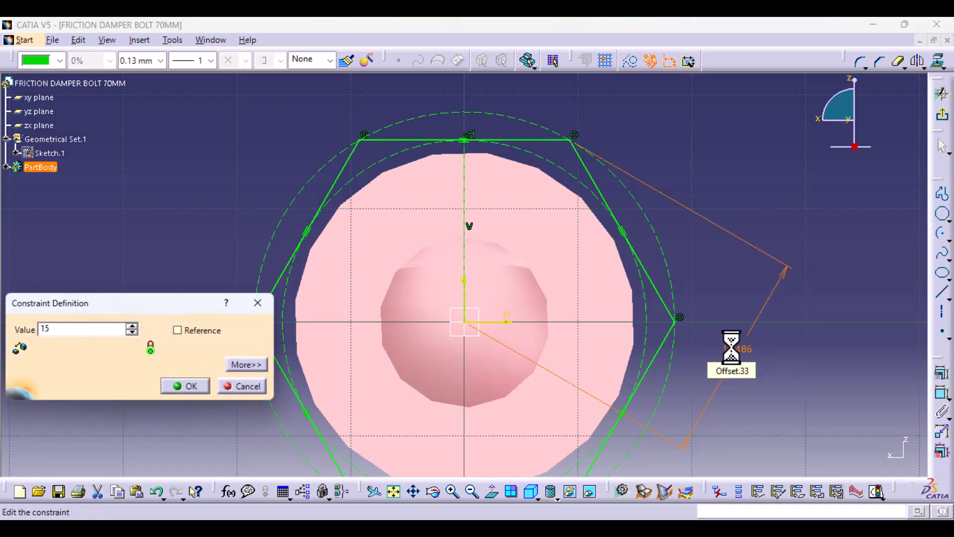
pyautogui.write('15')
pyautogui.press('Return')
pyautogui.click(746, 217)
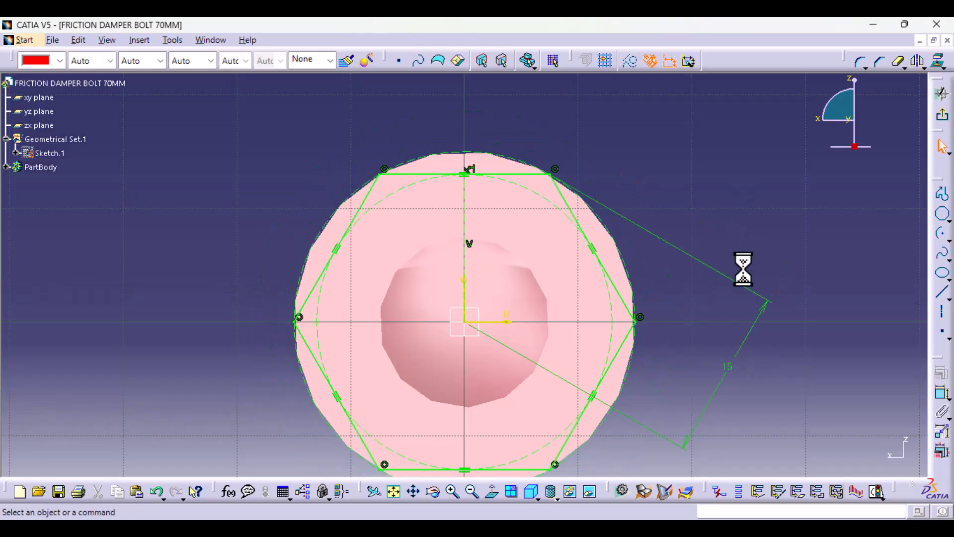
pyautogui.moveTo(704, 288); pyautogui.dragTo(693, 213, button='middle')
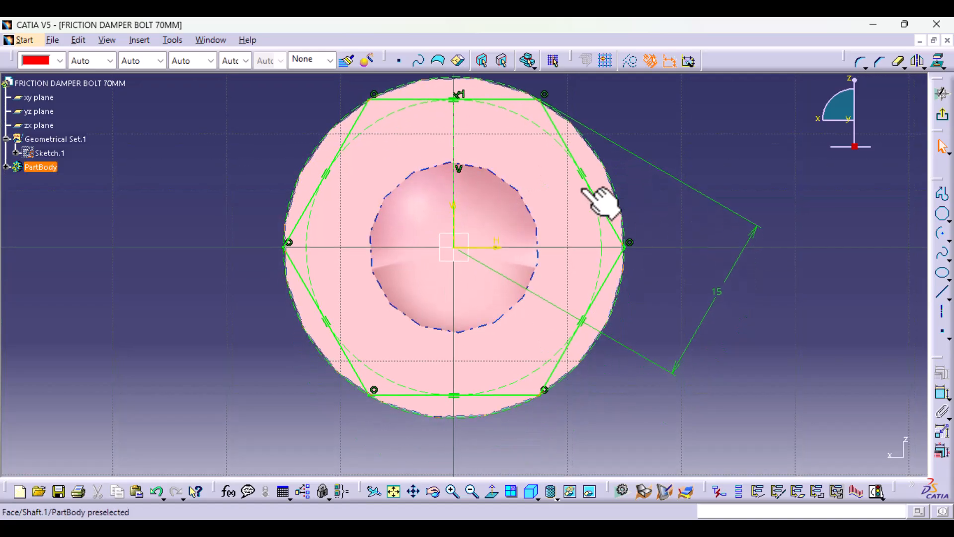
# Draw a circle of about 22 mm radius centred on the origin around the hexagon and exit the sketch.
pyautogui.click(950, 221)
pyautogui.click(851, 269)
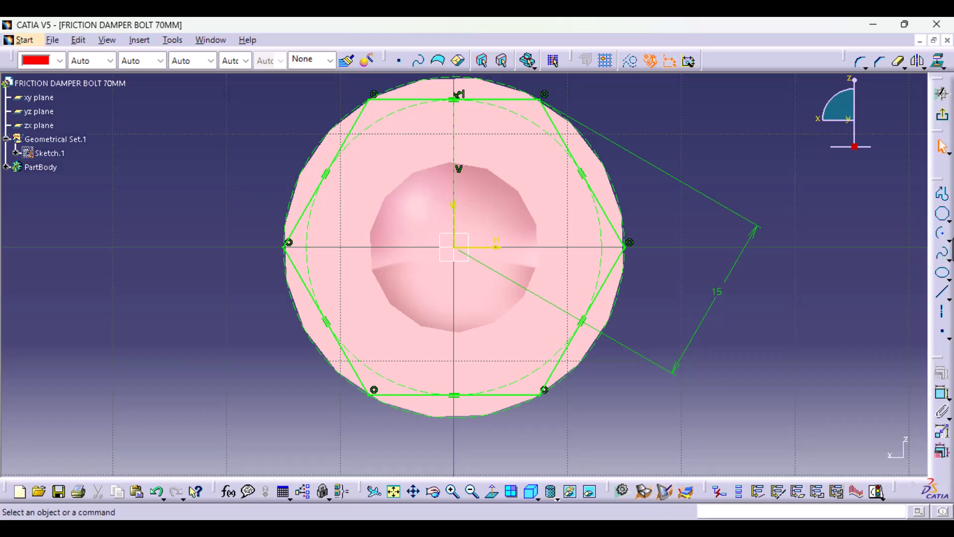
pyautogui.click(950, 240)
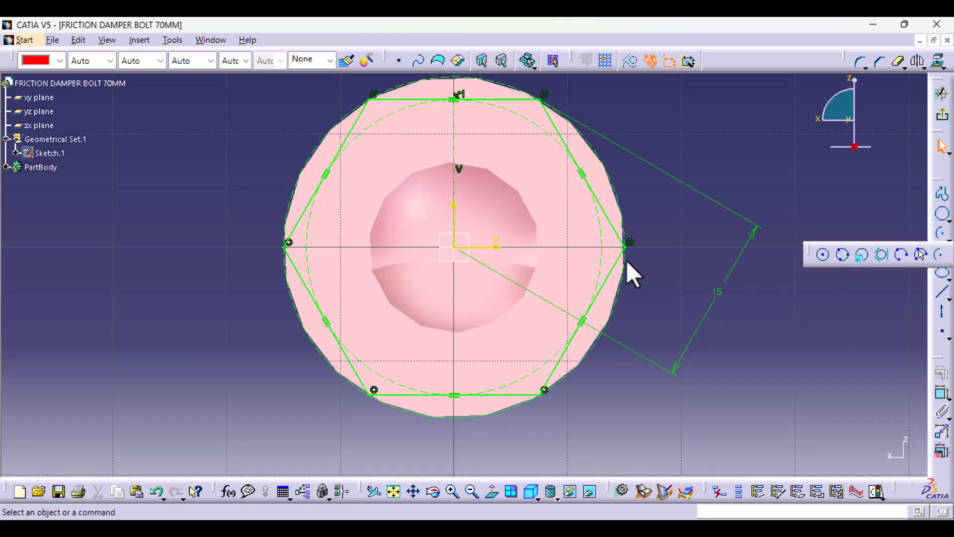
pyautogui.click(453, 247)
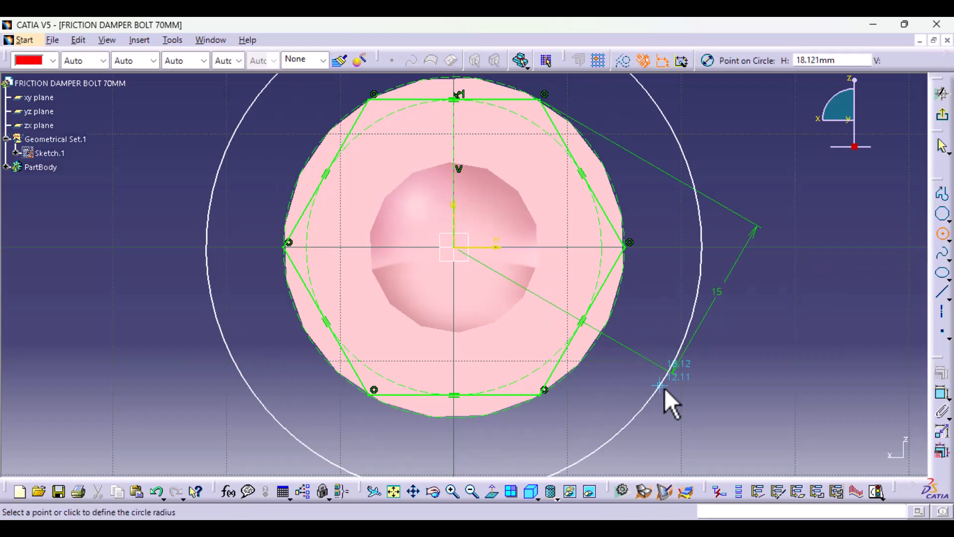
pyautogui.click(661, 386)
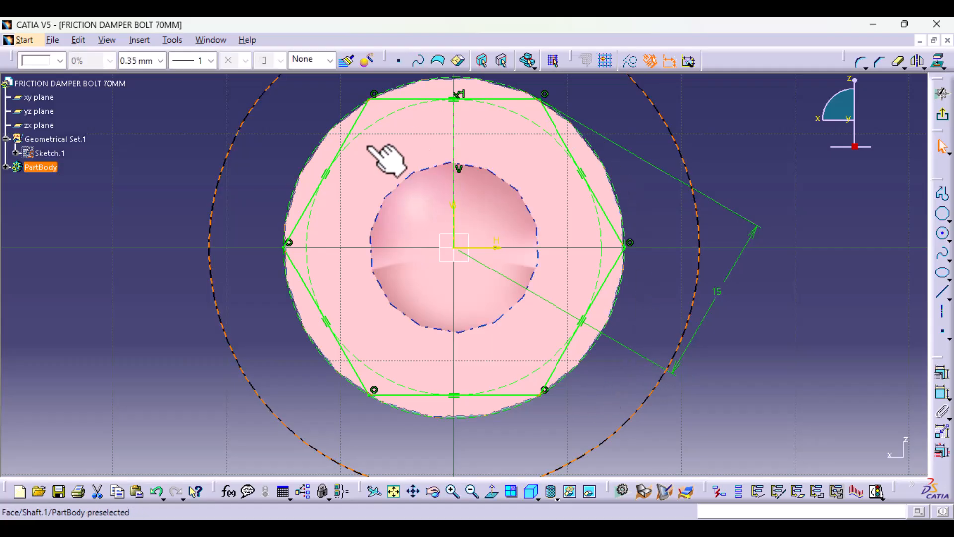
pyautogui.click(939, 114)
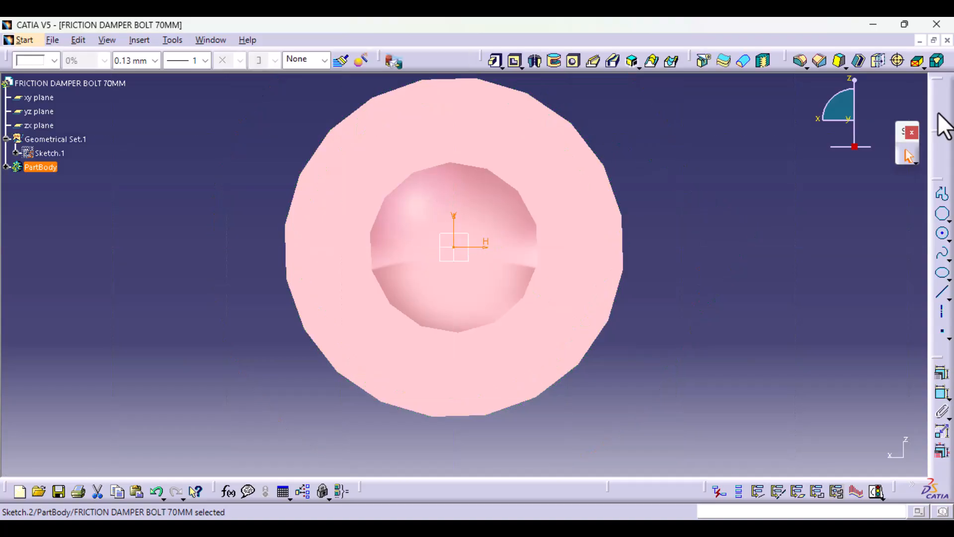
# Cut the bolt head to a hexagon with a Pocket of the sketch, 20 mm deep toward the dome and 18 mm toward the shank.
pyautogui.click(512, 60)
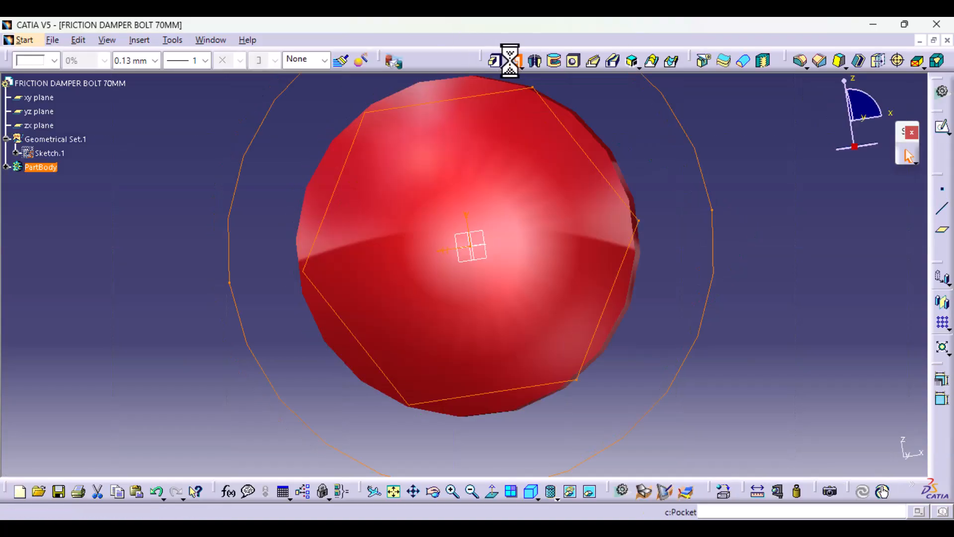
pyautogui.moveTo(612, 266); pyautogui.dragTo(330, 293, button='middle')
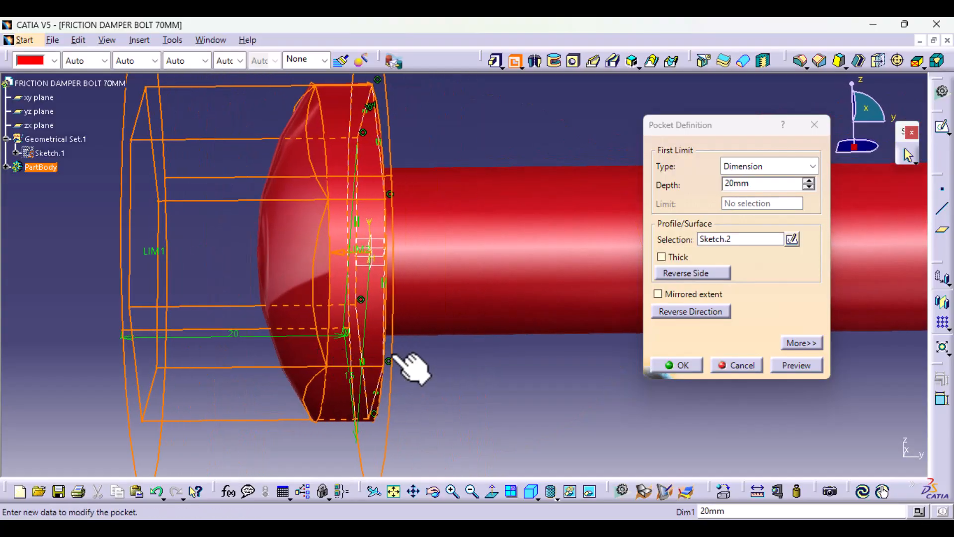
pyautogui.moveTo(411, 283); pyautogui.dragTo(380, 398, button='middle')
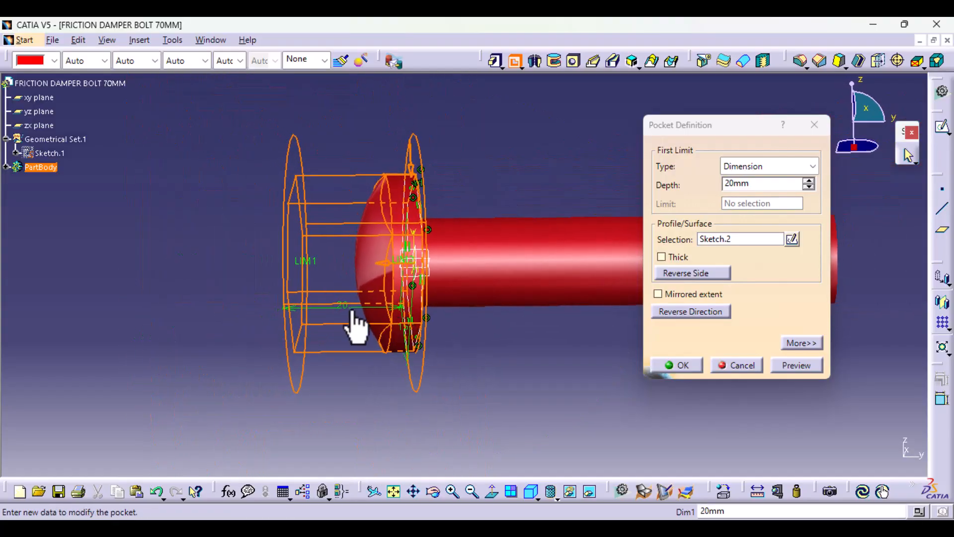
pyautogui.moveTo(427, 320); pyautogui.dragTo(419, 319, button='middle')
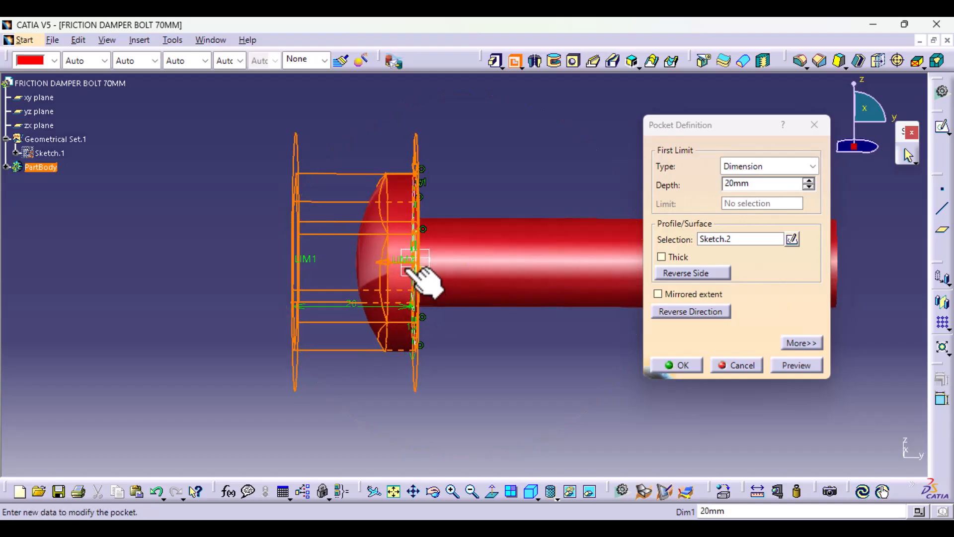
pyautogui.moveTo(406, 266); pyautogui.dragTo(530, 268)
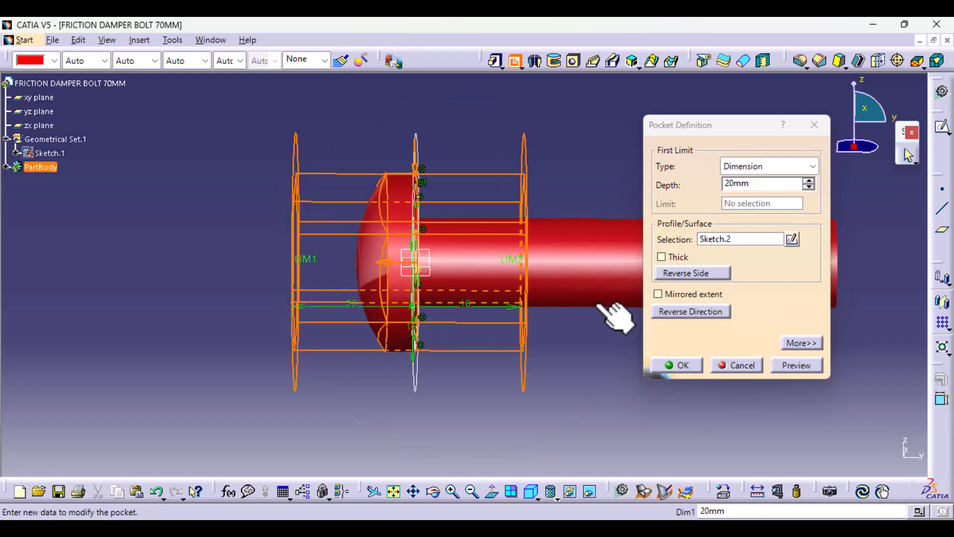
pyautogui.click(679, 366)
# Save the finished bolt as FRICTION DAMPER BOLT 70MM.CATPart in the PARTS folder.
pyautogui.moveTo(517, 390); pyautogui.dragTo(398, 372, button='middle')
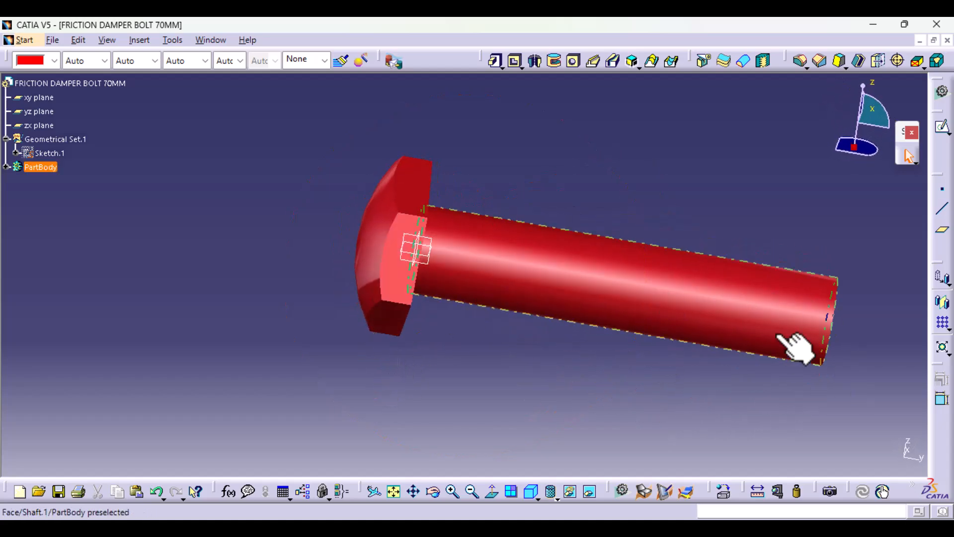
pyautogui.moveTo(750, 352); pyautogui.dragTo(459, 352, button='middle')
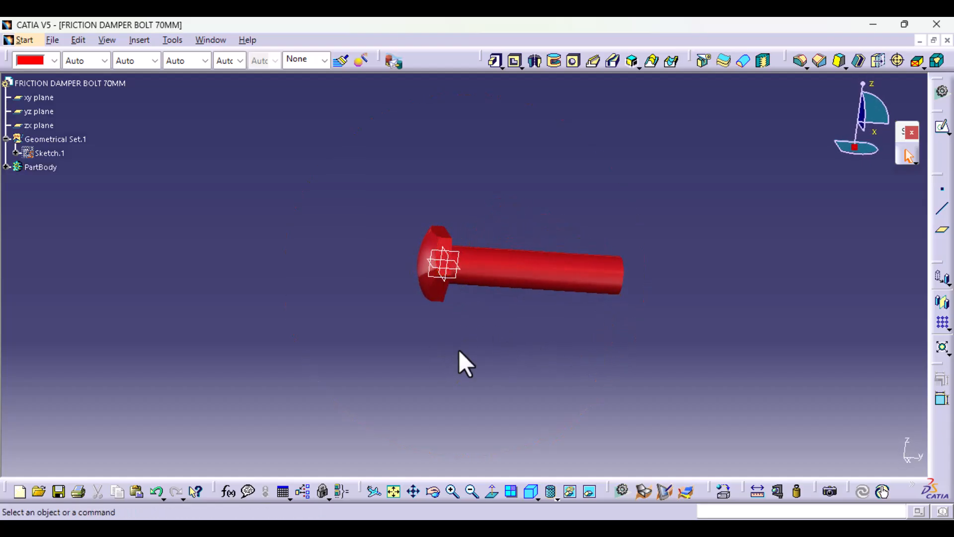
pyautogui.hotkey('ctrl', 's')
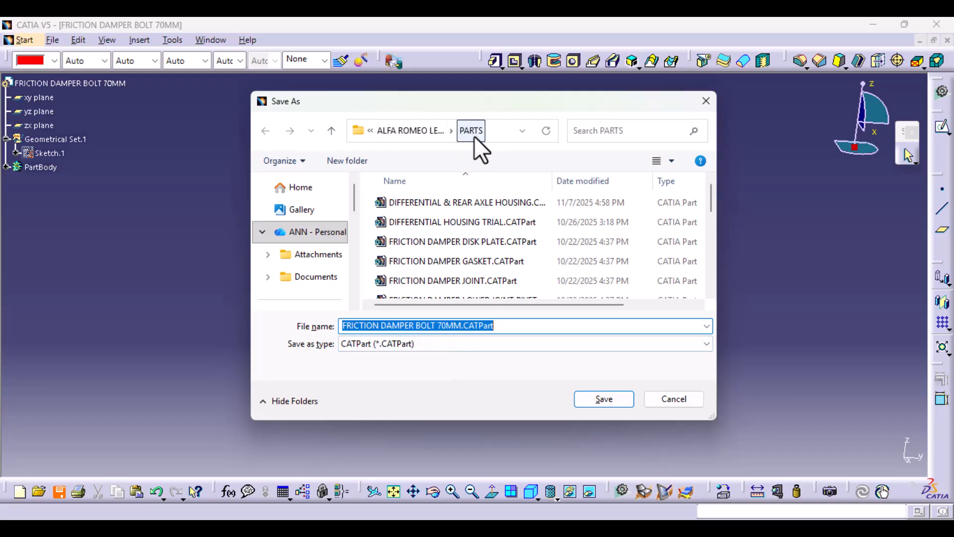
pyautogui.click(605, 399)
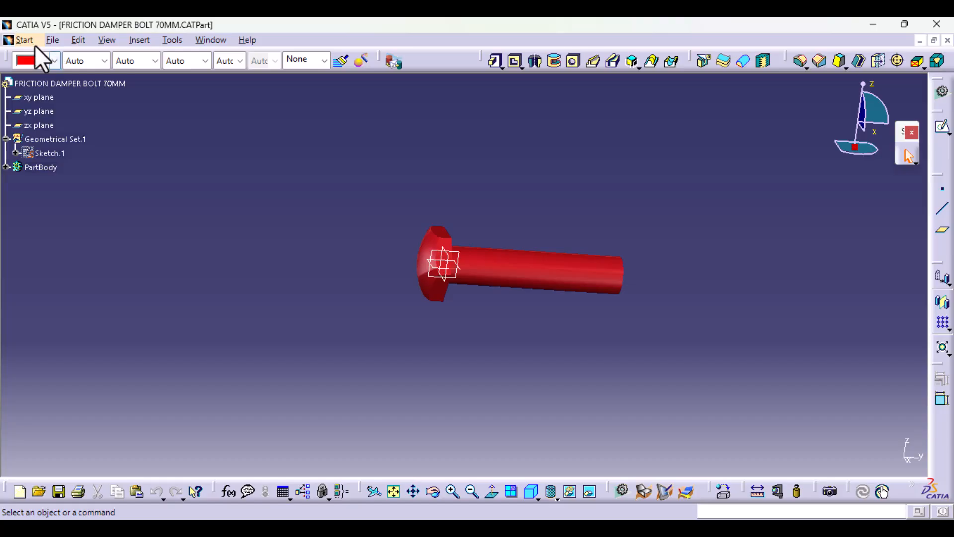
# Create a new part named FRICTION DAMPER BOLT 50MM with a geometrical set and without hybrid design.
pyautogui.click(31, 40)
pyautogui.click(73, 75)
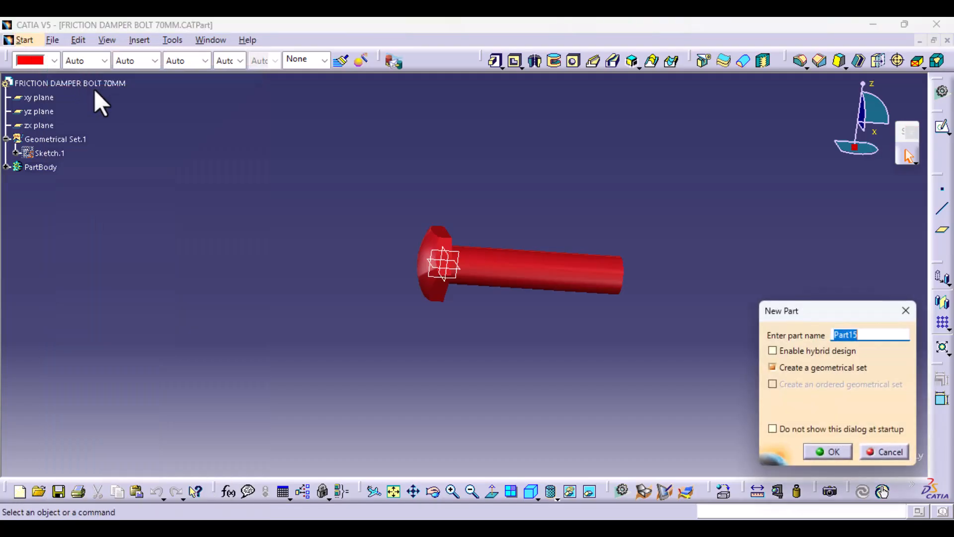
pyautogui.write('FRICTION DAMPER')
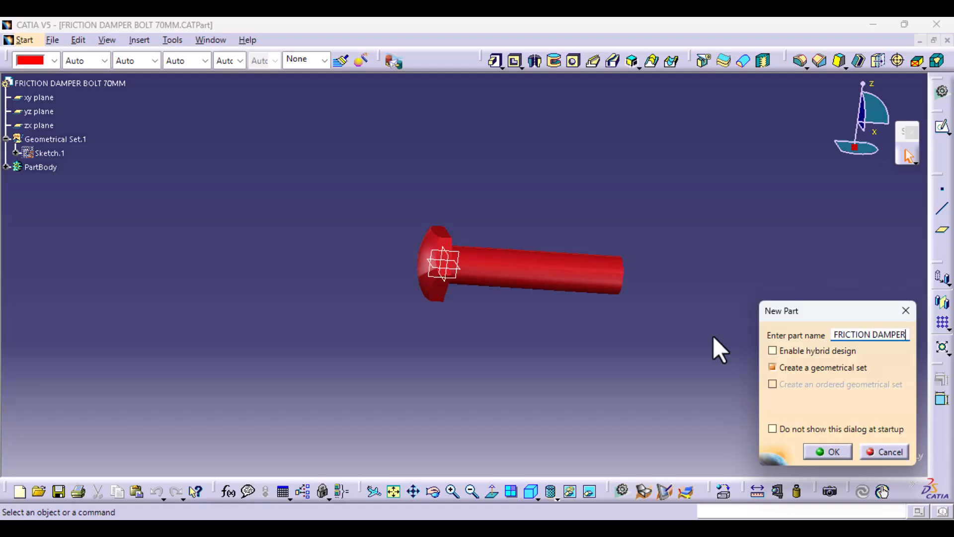
pyautogui.write(' BOL')
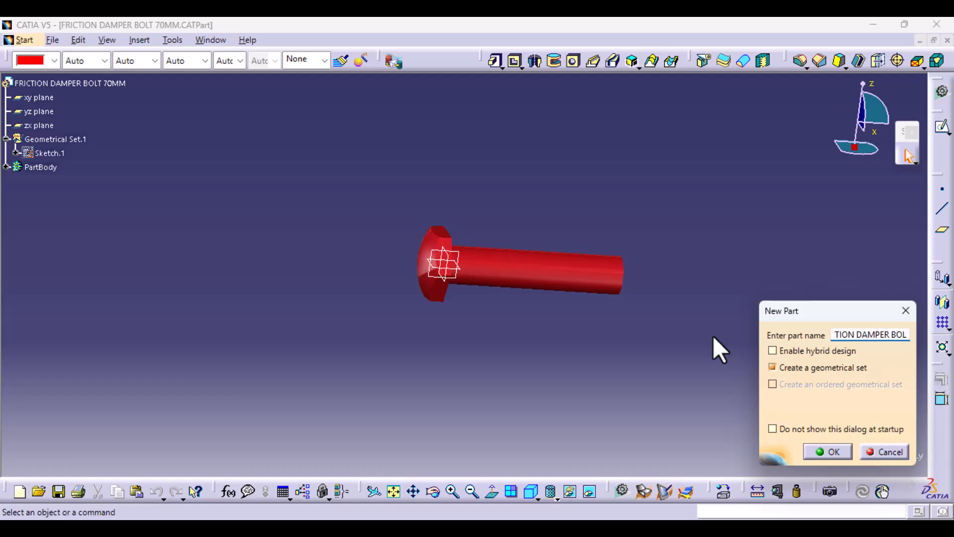
pyautogui.write('T')
pyautogui.write('50MM')
pyautogui.click(837, 451)
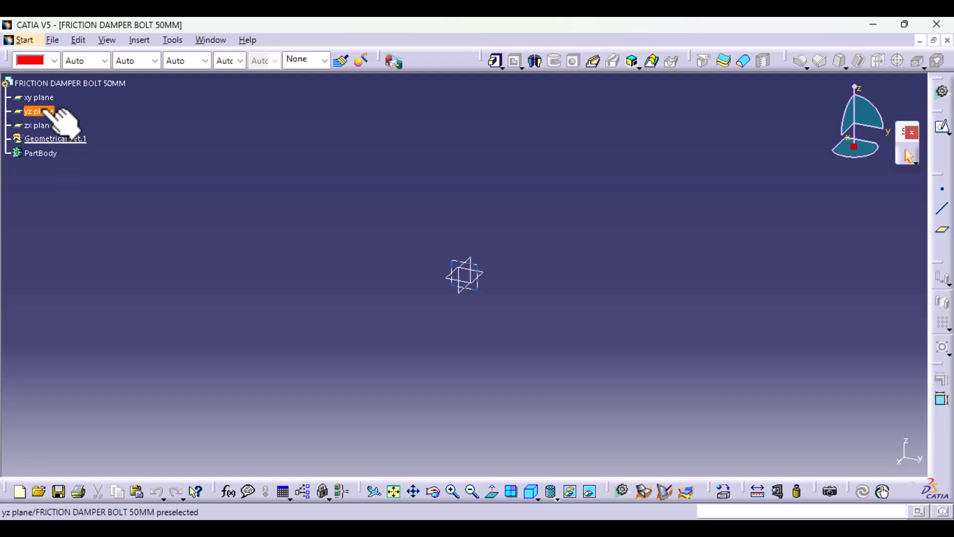
# Sketch an open bolt half-profile on the yz plane: shank about 114 mm long and 17 mm high, head about 46 mm high with a 17 mm edge.
pyautogui.click(48, 113)
pyautogui.click(939, 130)
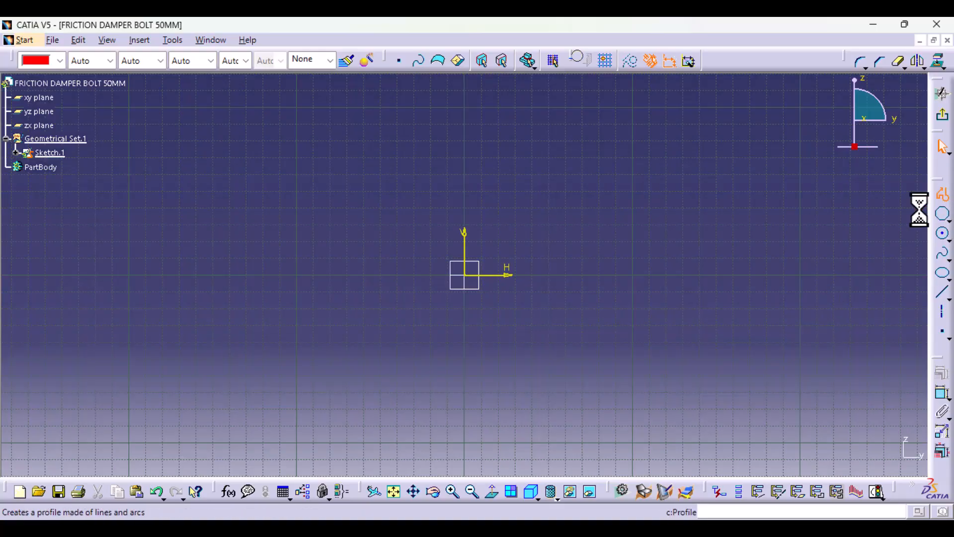
pyautogui.click(944, 195)
pyautogui.click(658, 275)
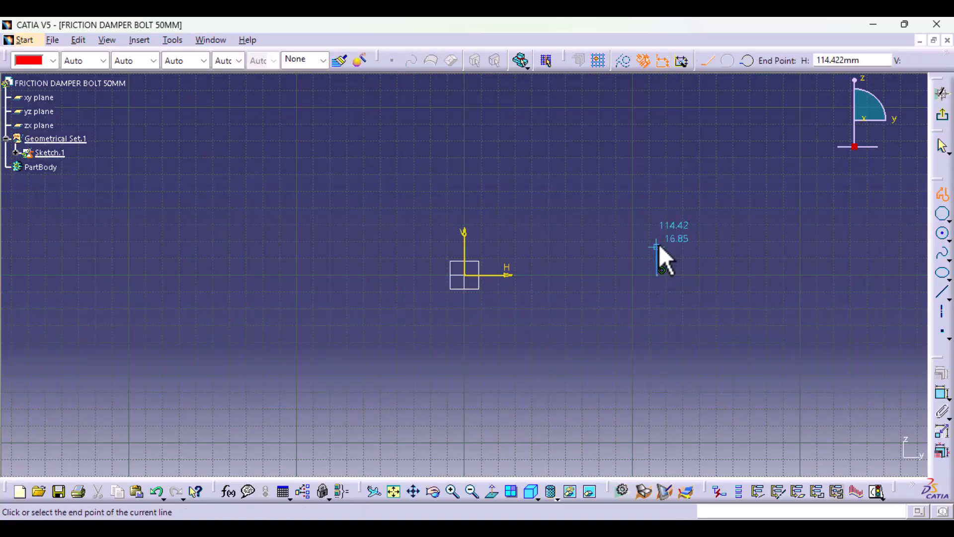
pyautogui.click(657, 246)
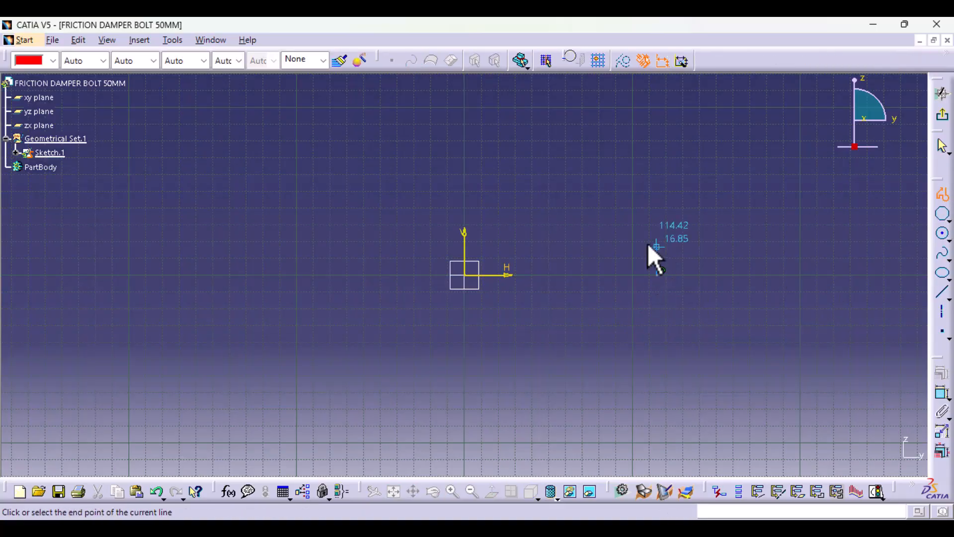
pyautogui.click(465, 247)
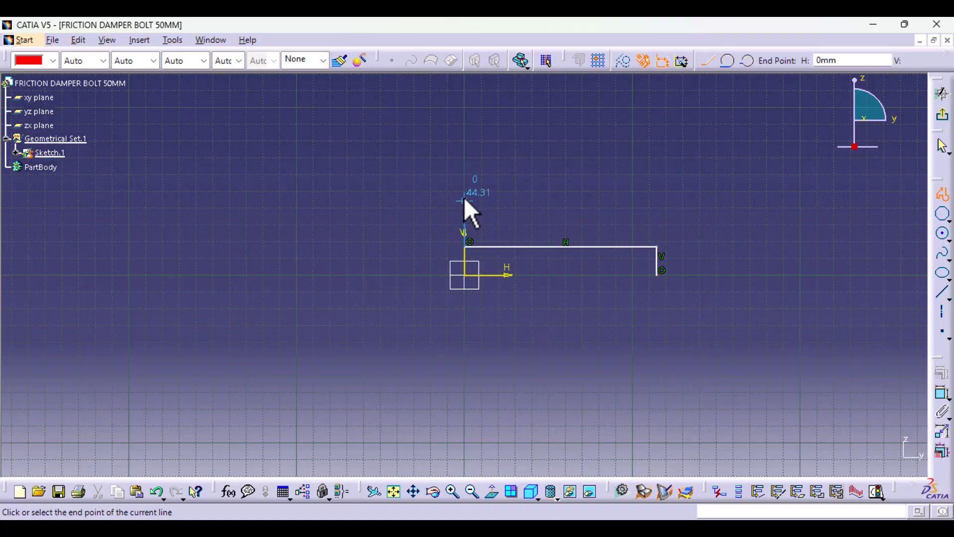
pyautogui.click(465, 198)
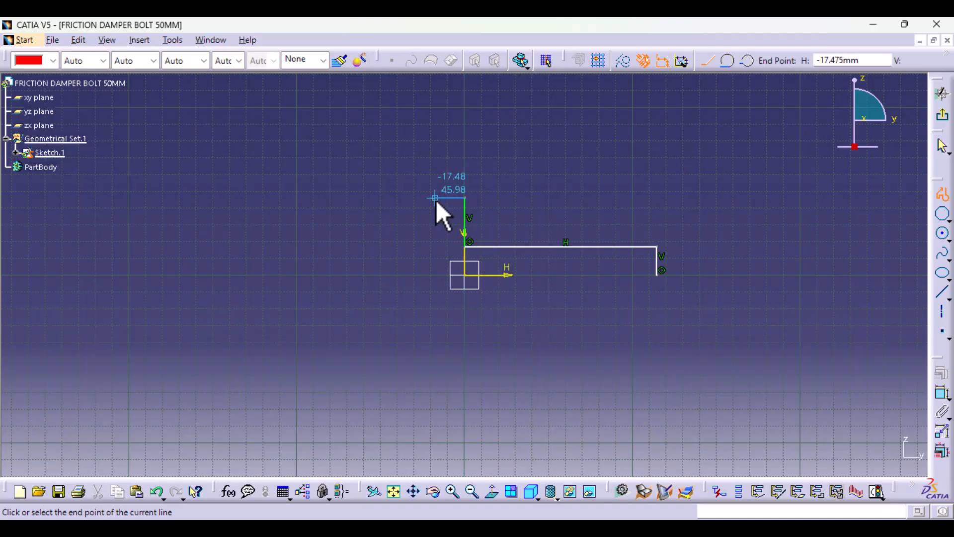
pyautogui.click(435, 198)
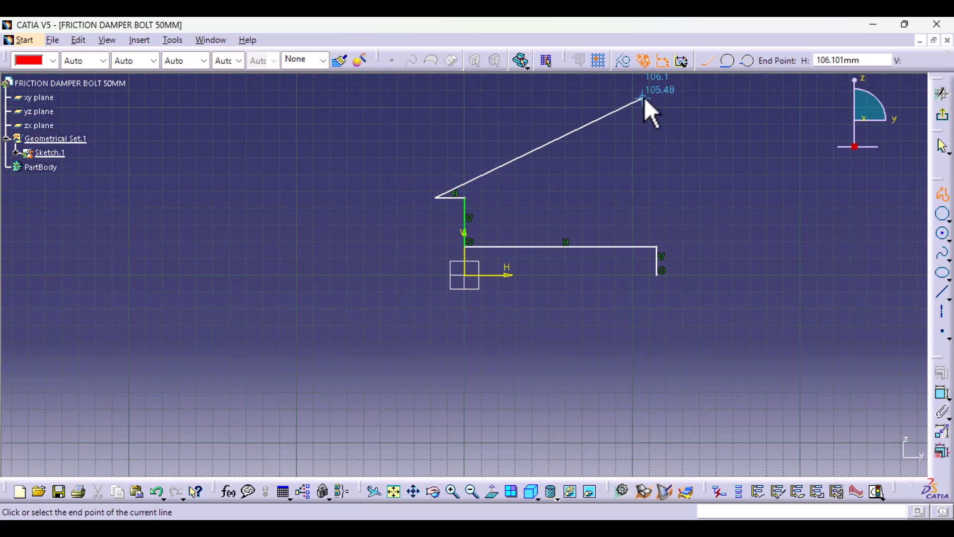
# Draw the head's domed arc from the free end of the edge line to the H axis, centred on that axis about 47 mm from the origin.
pyautogui.click(947, 237)
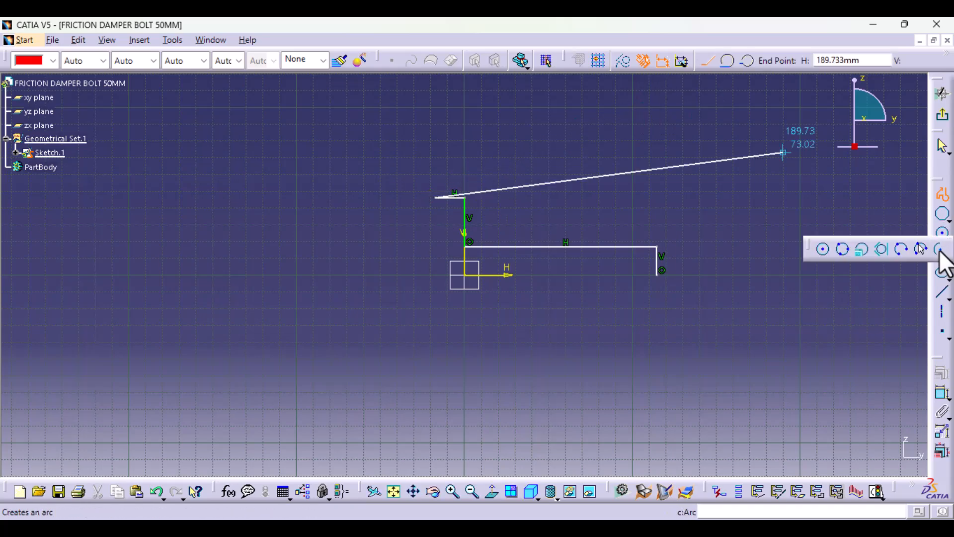
pyautogui.click(940, 250)
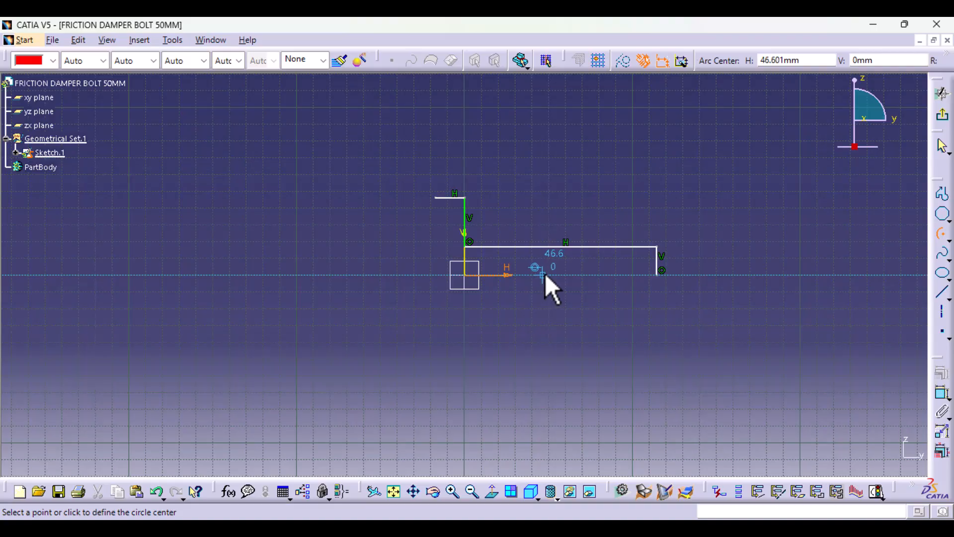
pyautogui.click(545, 275)
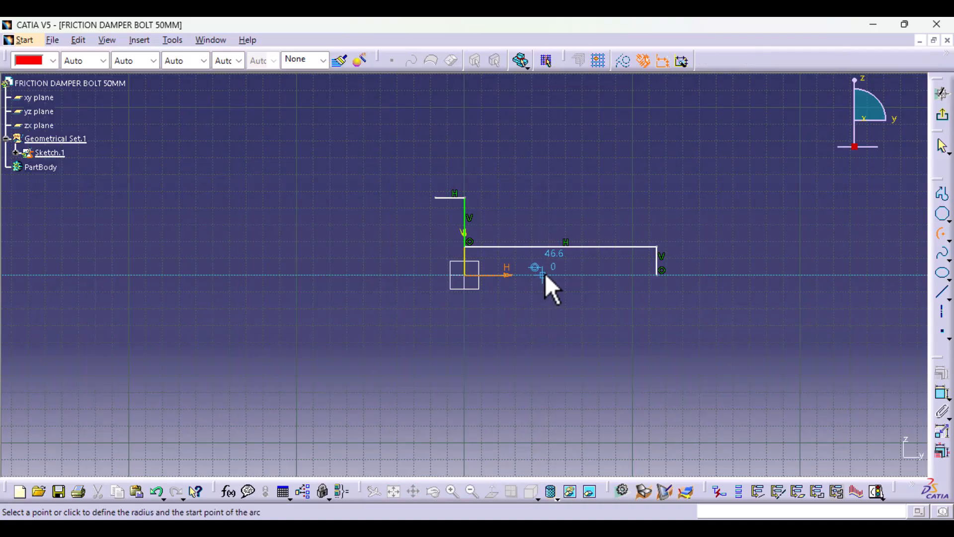
pyautogui.click(436, 198)
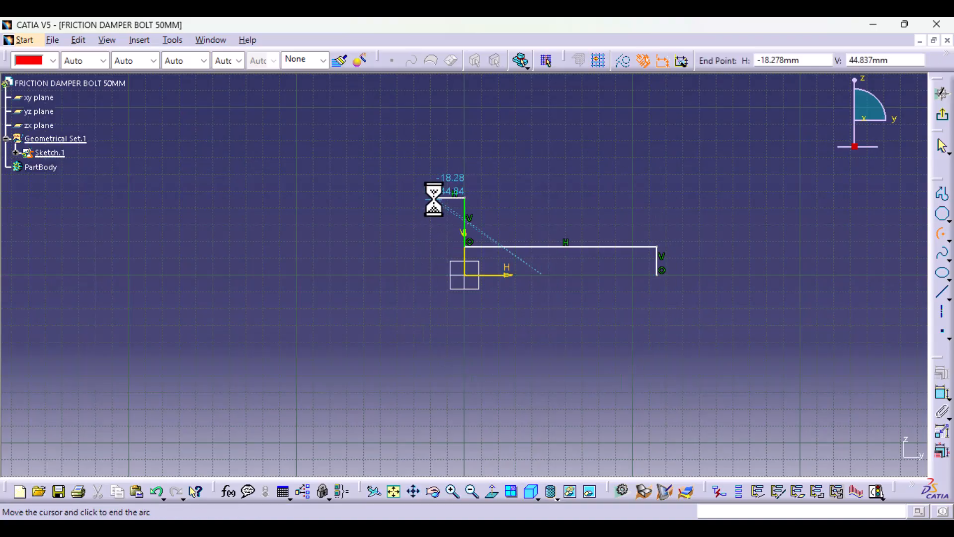
pyautogui.click(407, 275)
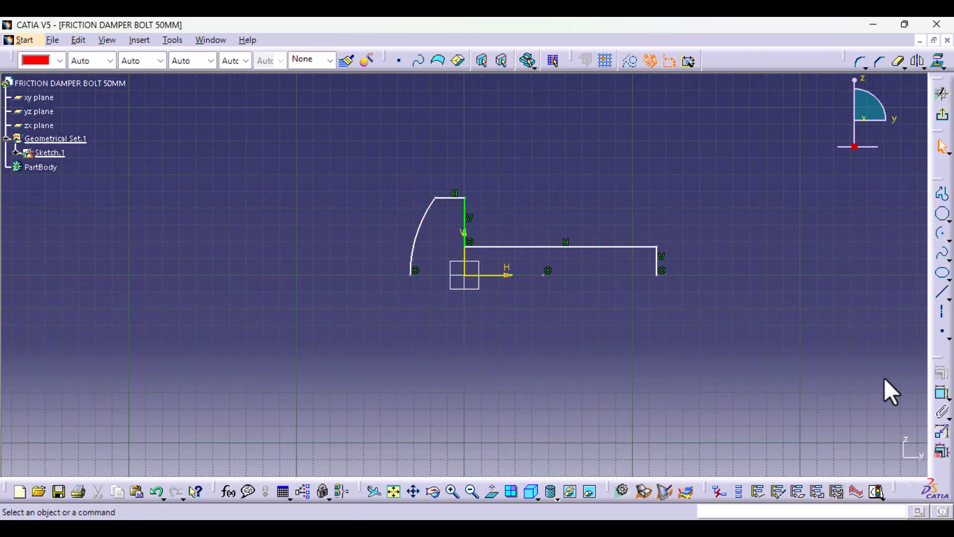
# Dimension the short vertical line at the shank's free end and set its length to 7.5 mm.
pyautogui.click(942, 394)
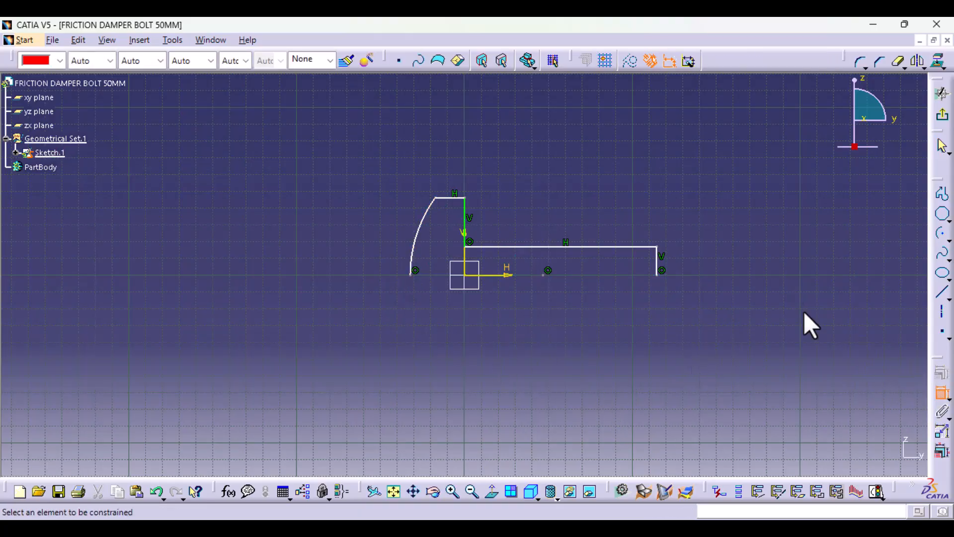
pyautogui.click(657, 264)
pyautogui.click(696, 257)
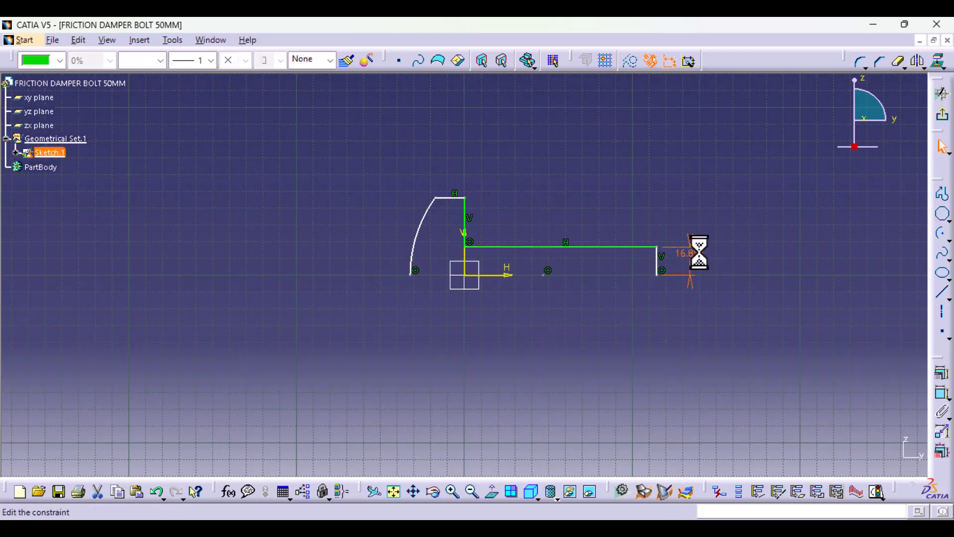
pyautogui.write('7.5')
pyautogui.press('Return')
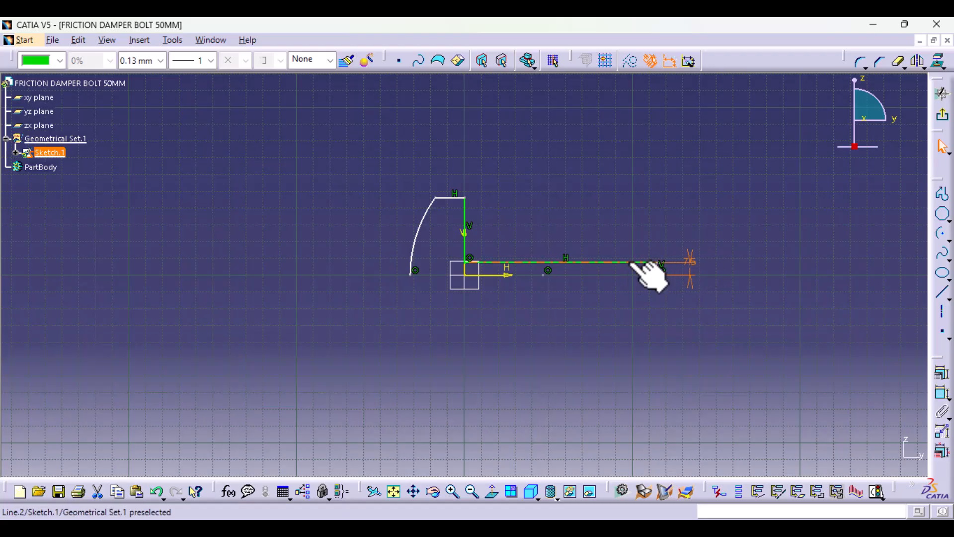
# Dimension the long horizontal shank line and set its length to 50 mm.
pyautogui.click(642, 262)
pyautogui.click(942, 392)
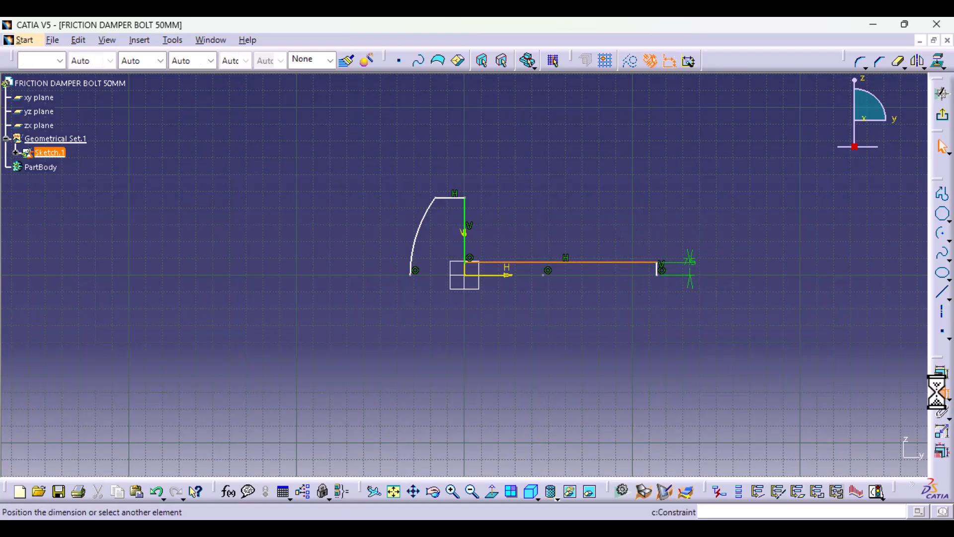
pyautogui.click(567, 205)
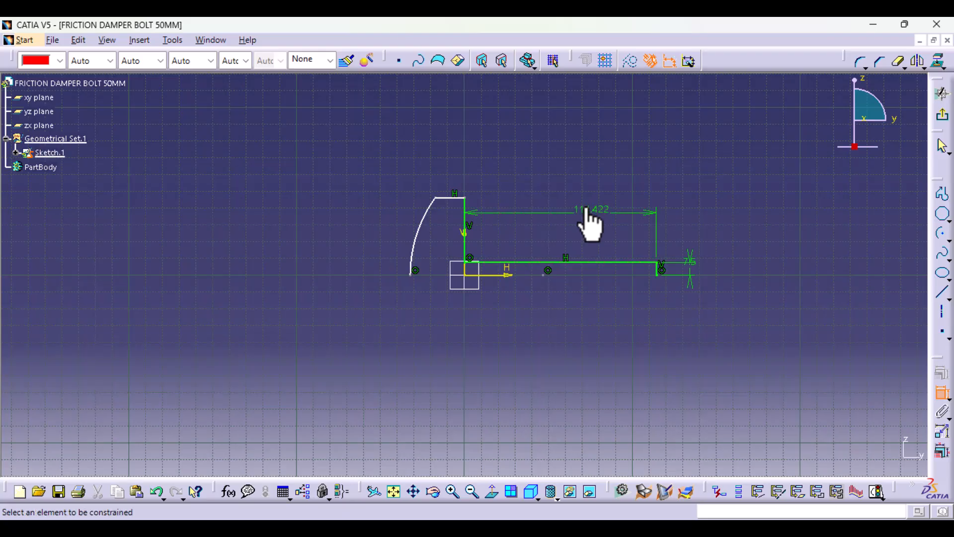
pyautogui.doubleClick(586, 212)
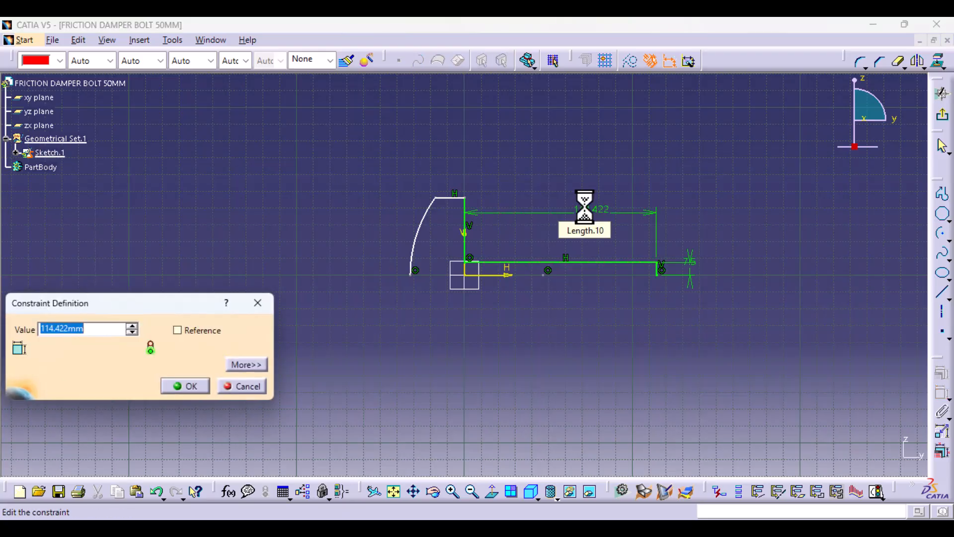
pyautogui.press('Return')
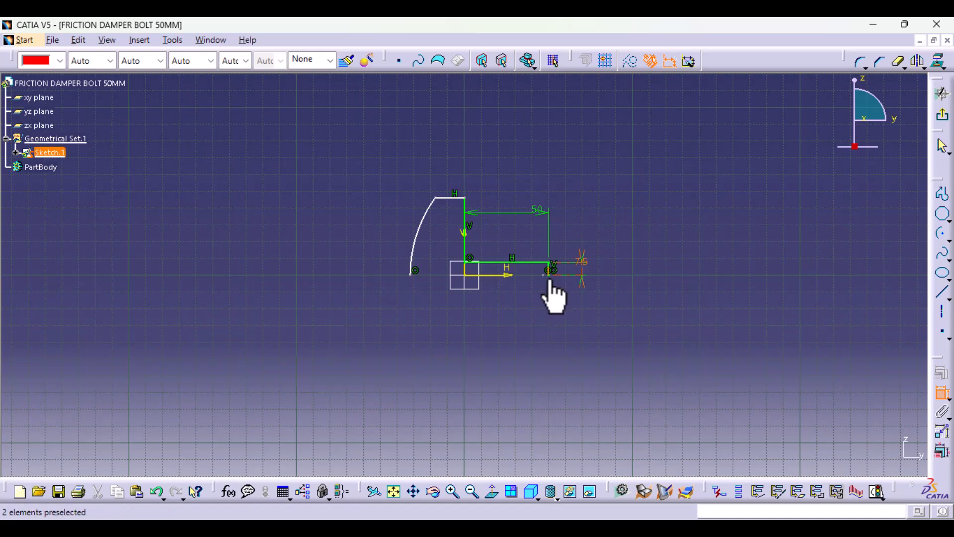
# Dimension the head's short horizontal edge line from the H axis and set the distance to 15 mm.
pyautogui.click(500, 275)
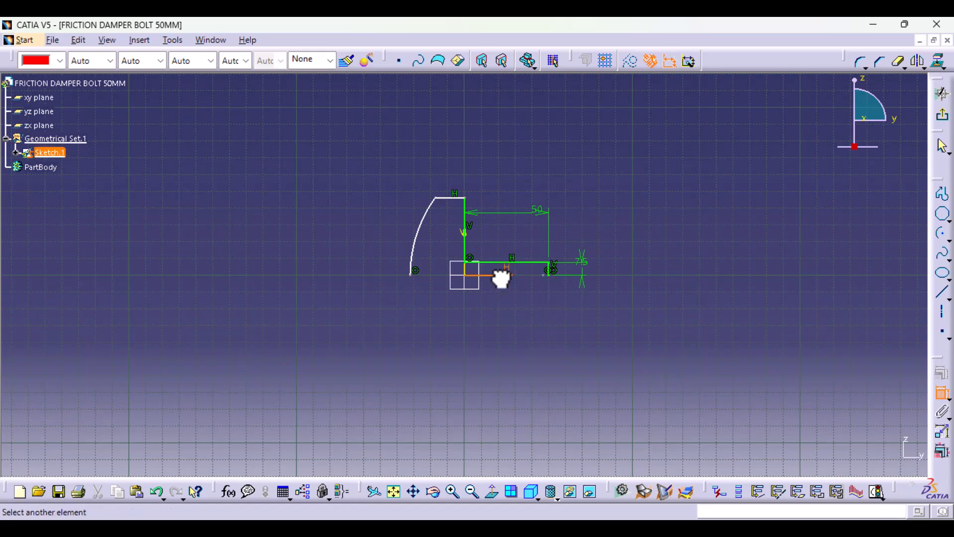
pyautogui.click(460, 198)
pyautogui.click(646, 244)
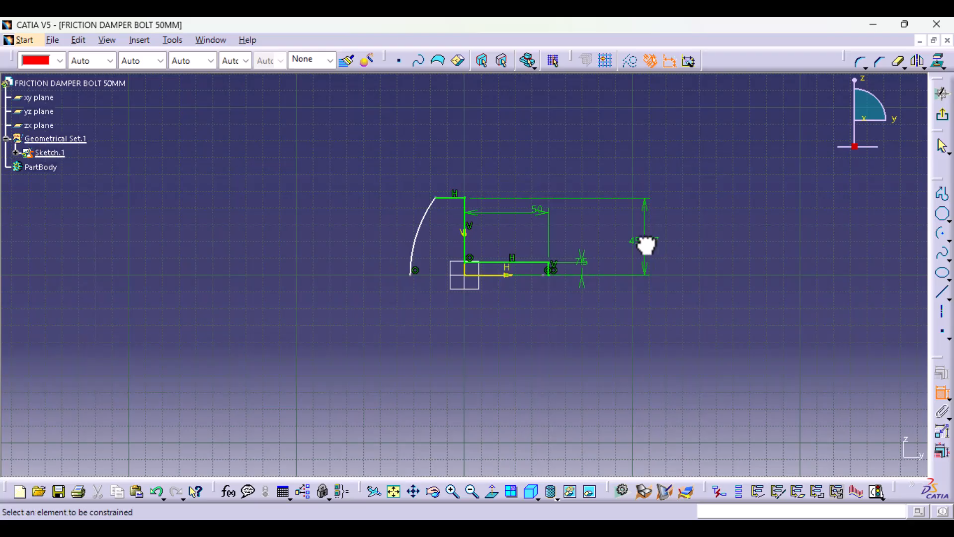
pyautogui.doubleClick(645, 242)
pyautogui.write('15')
pyautogui.press('Return')
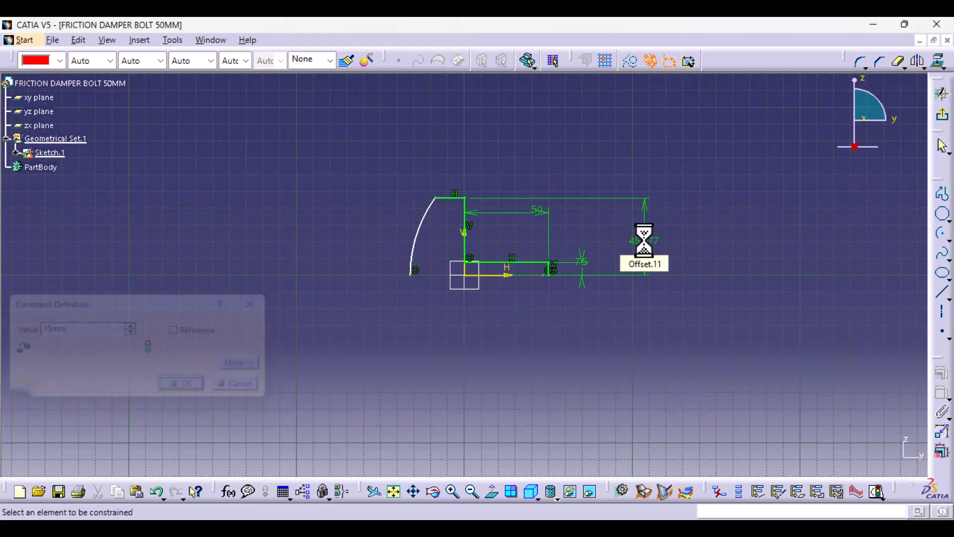
# Dimension the horizontal edge line of the bolt head and set its length to 5 mm.
pyautogui.keyDown('ctrl'); pyautogui.moveTo(434, 374); pyautogui.dragTo(415, 264, button='middle'); pyautogui.keyUp('ctrl')
pyautogui.click(401, 217)
pyautogui.click(410, 181)
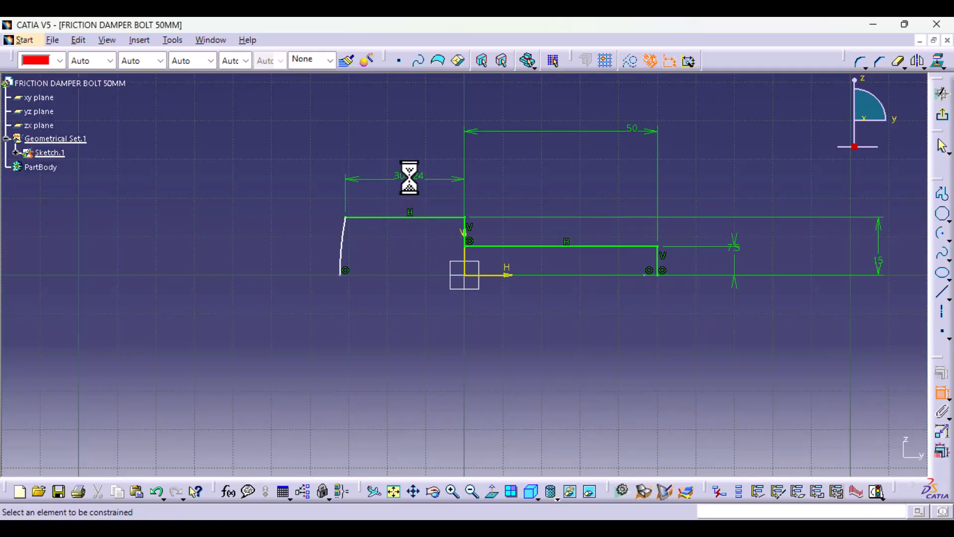
pyautogui.doubleClick(410, 178)
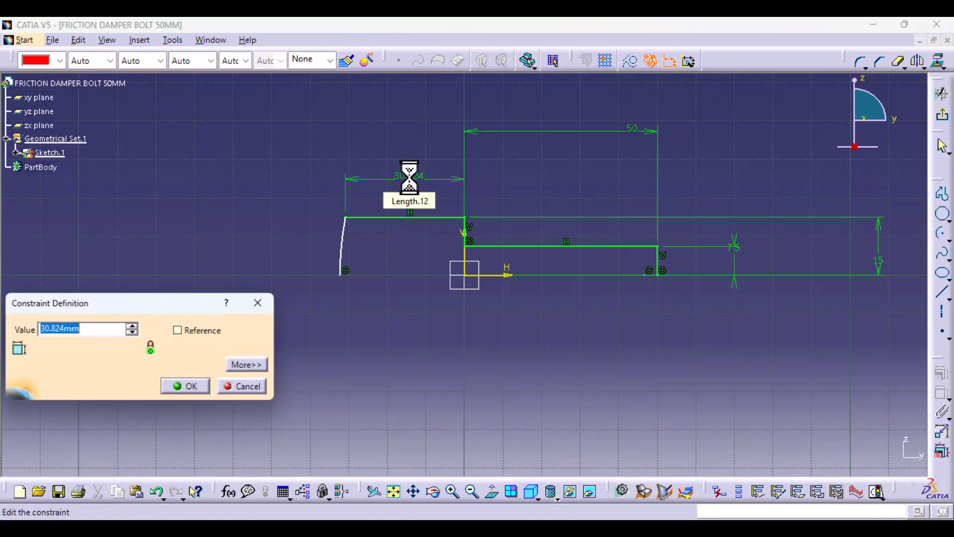
pyautogui.press('Return')
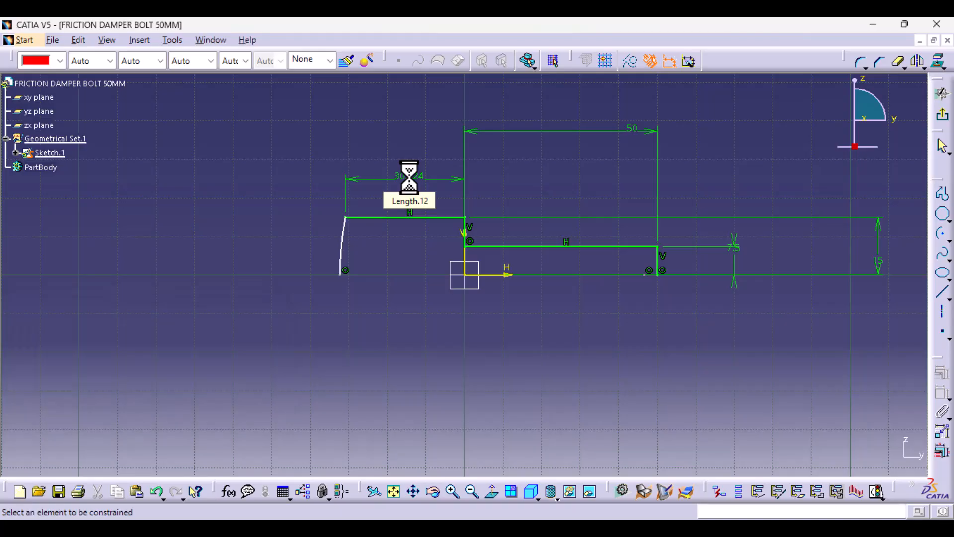
# Dimension the horizontal distance between the two ends of the head's domed arc and set it to 5 mm.
pyautogui.keyDown('ctrl'); pyautogui.moveTo(446, 365); pyautogui.dragTo(409, 132, button='middle'); pyautogui.keyUp('ctrl')
pyautogui.click(409, 102)
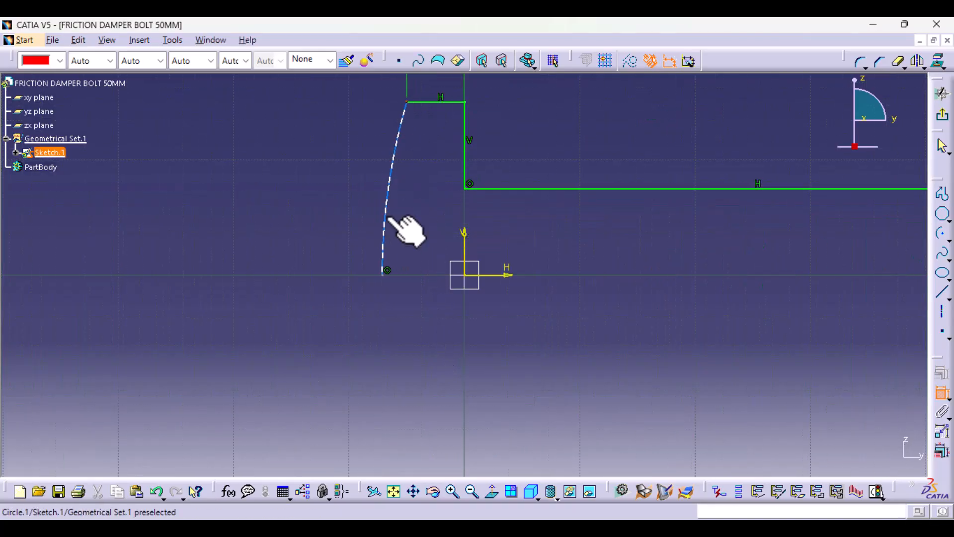
pyautogui.click(383, 273)
pyautogui.rightClick(409, 324)
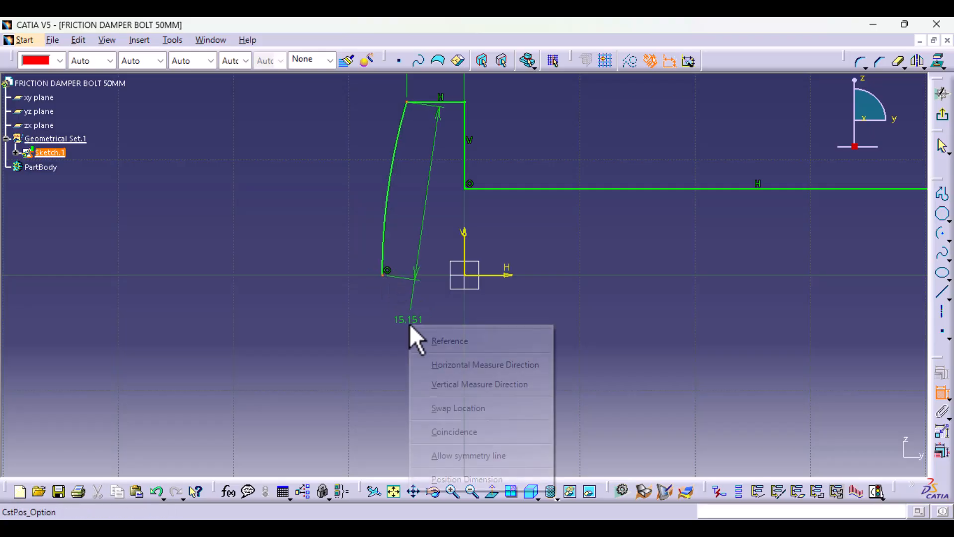
pyautogui.click(447, 385)
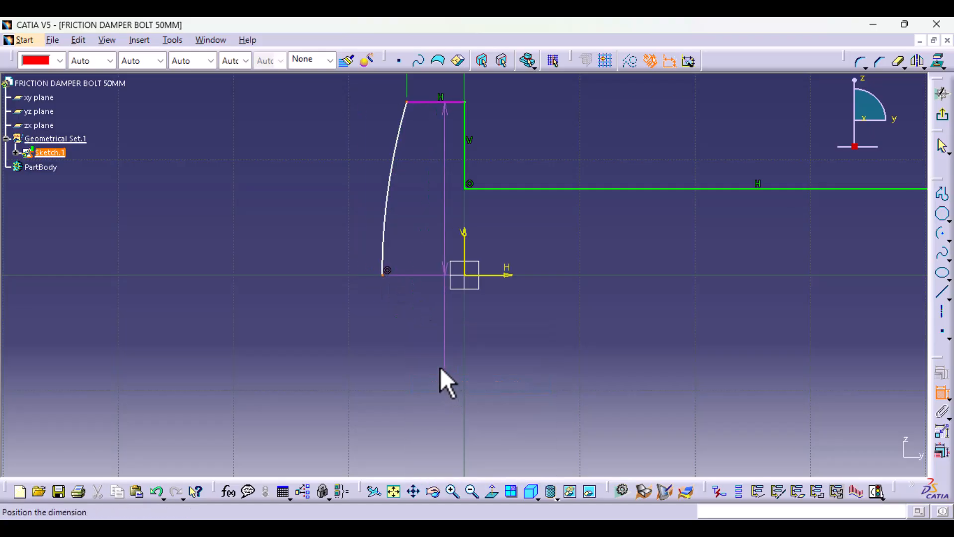
pyautogui.rightClick(441, 370)
pyautogui.click(479, 428)
pyautogui.click(447, 385)
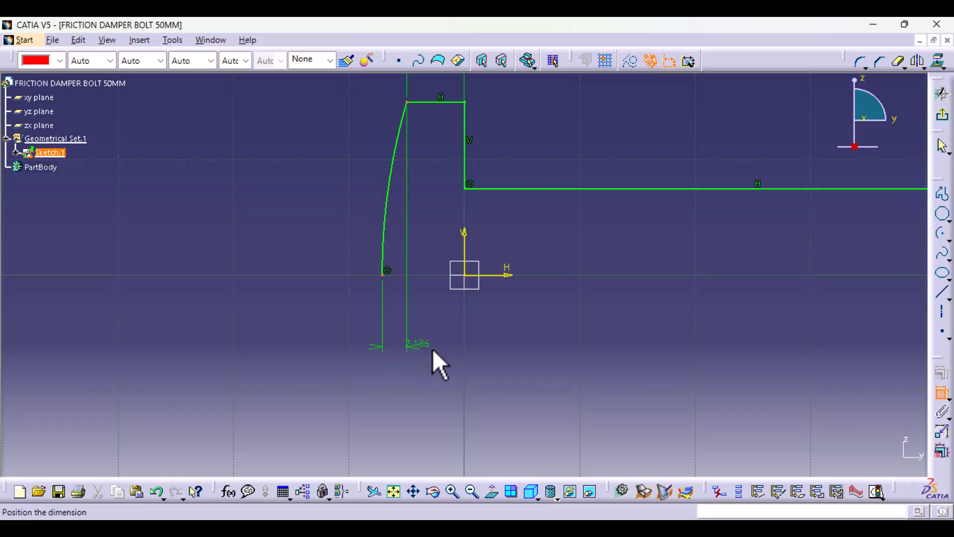
pyautogui.click(441, 356)
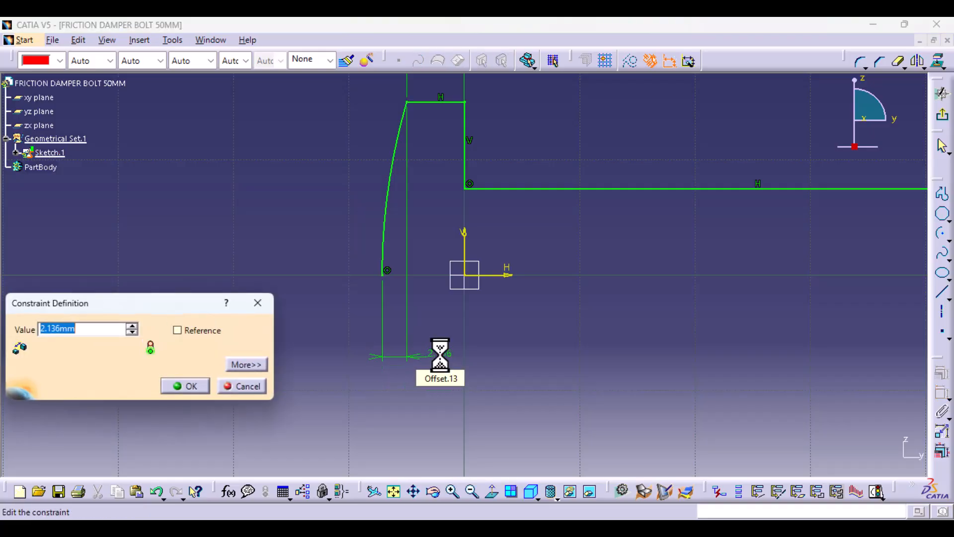
pyautogui.press('Return')
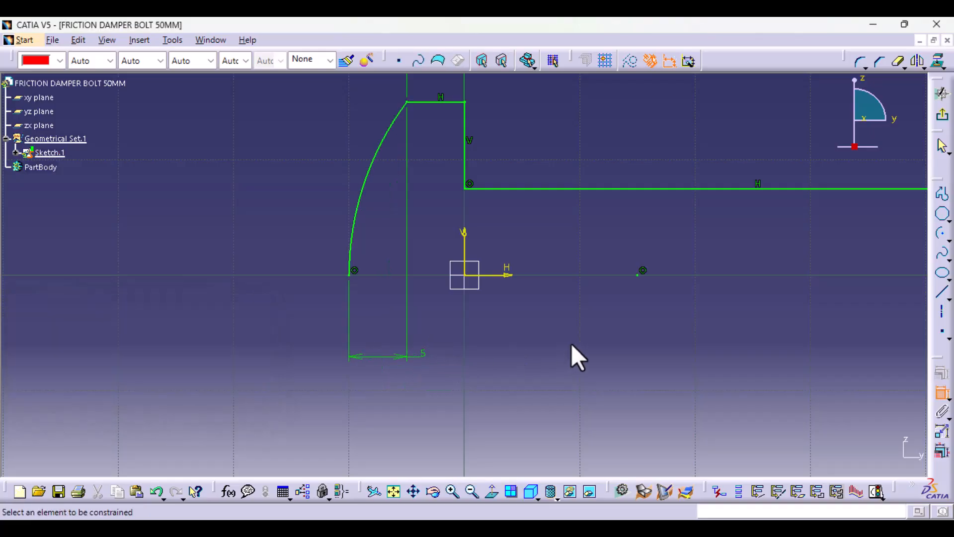
# Draw an axis line on the H axis from about 120 mm beyond the origin to past the domed head, and exit the sketch.
pyautogui.moveTo(567, 276)
pyautogui.mouseDown(button='middle')
pyautogui.moveTo(543, 428)
pyautogui.moveTo(547, 367)
pyautogui.moveTo(569, 371)
pyautogui.moveTo(335, 406)
pyautogui.mouseUp(button='middle')
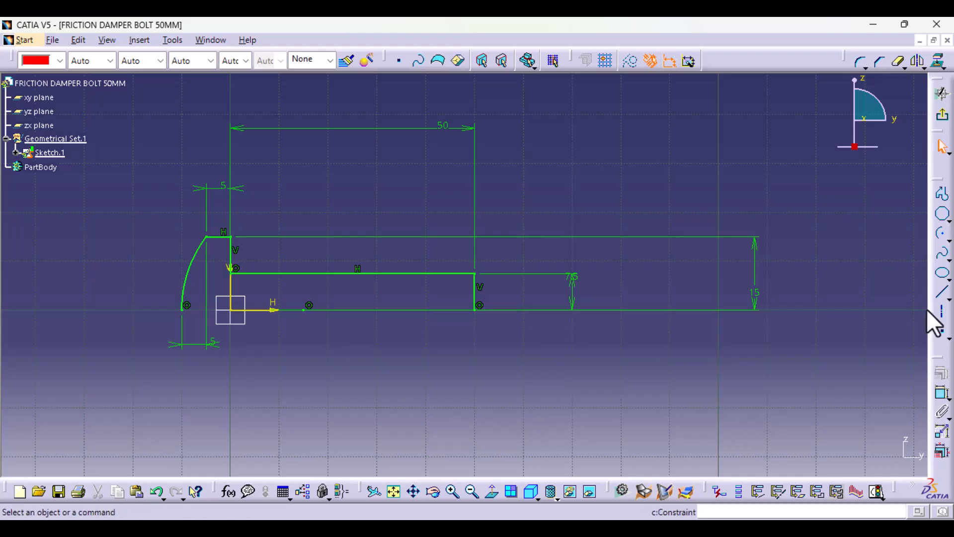
pyautogui.click(943, 314)
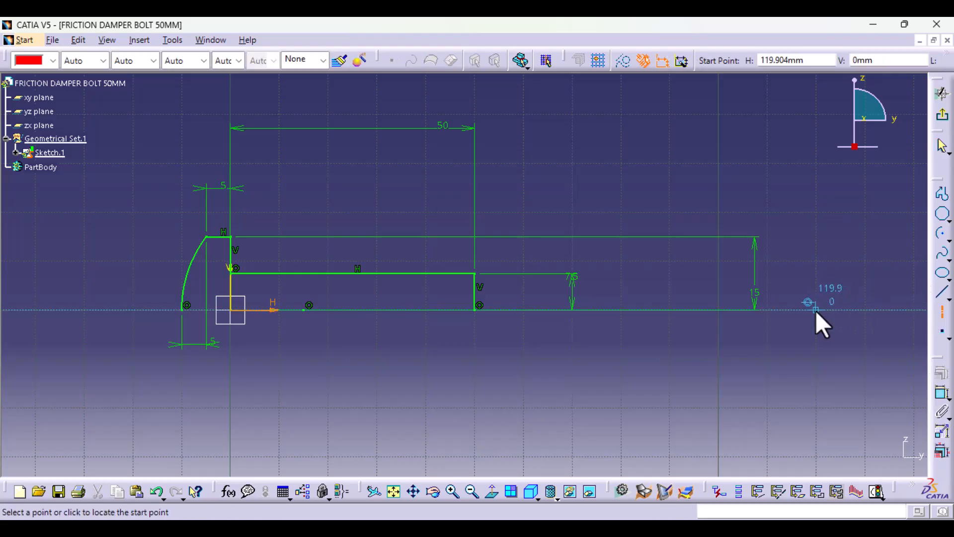
pyautogui.click(816, 311)
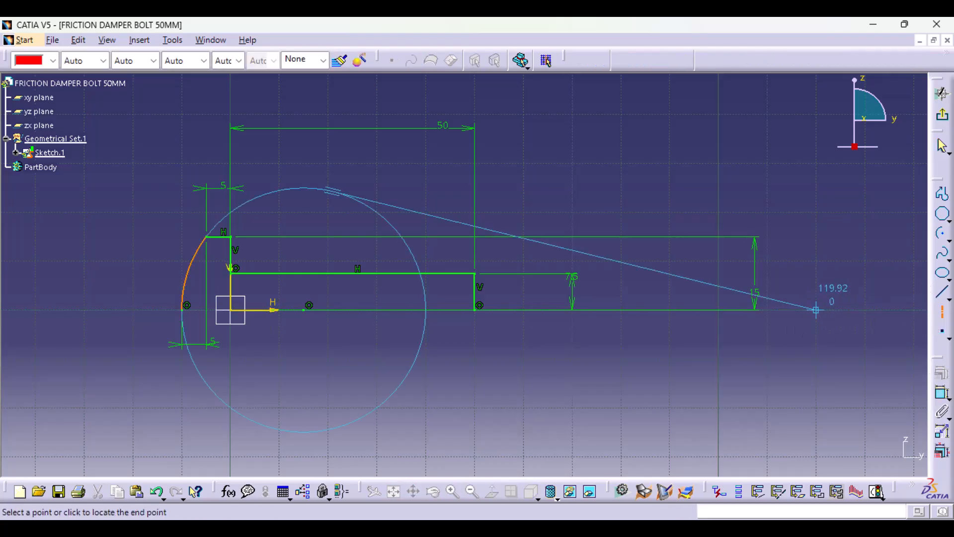
pyautogui.click(43, 310)
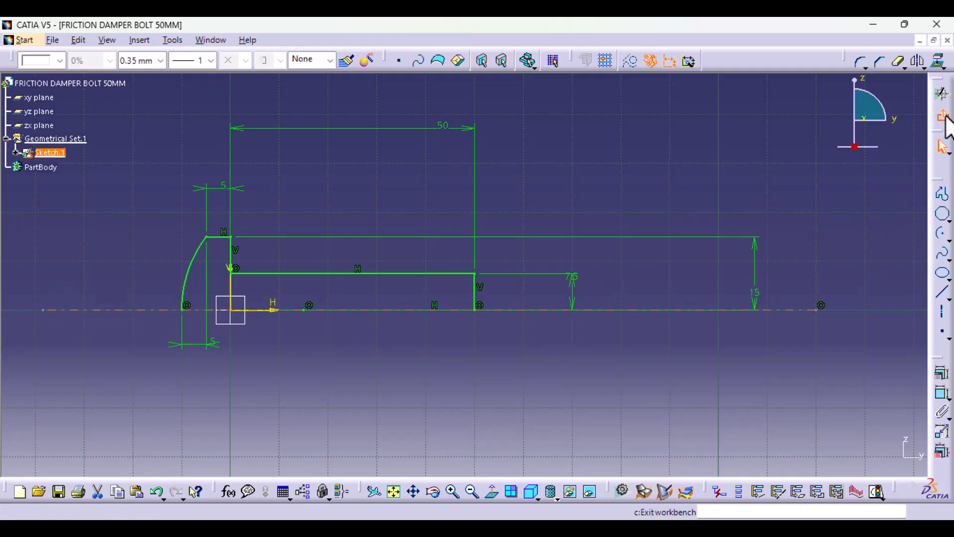
pyautogui.click(942, 94)
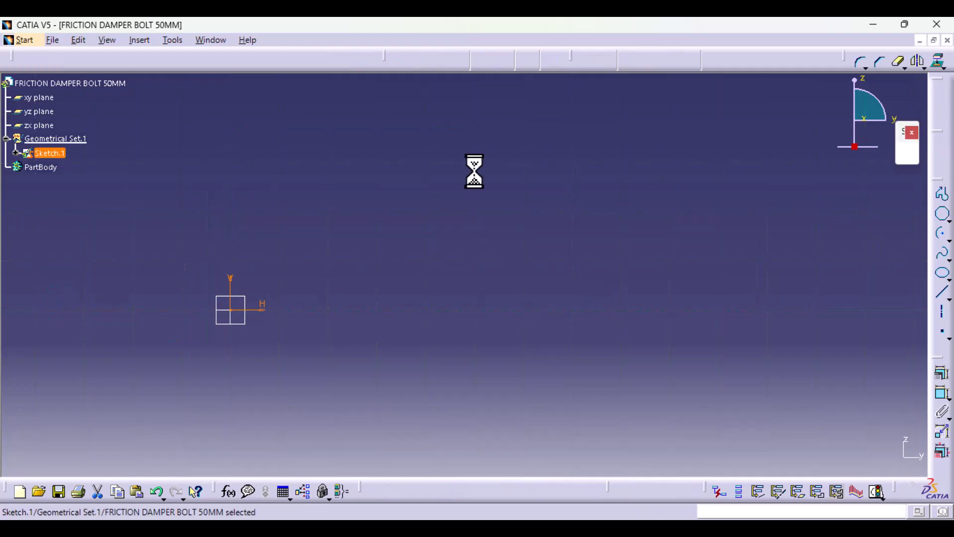
# Revolve the bolt profile 360 degrees about the sketch axis with the Shaft command.
pyautogui.click(537, 67)
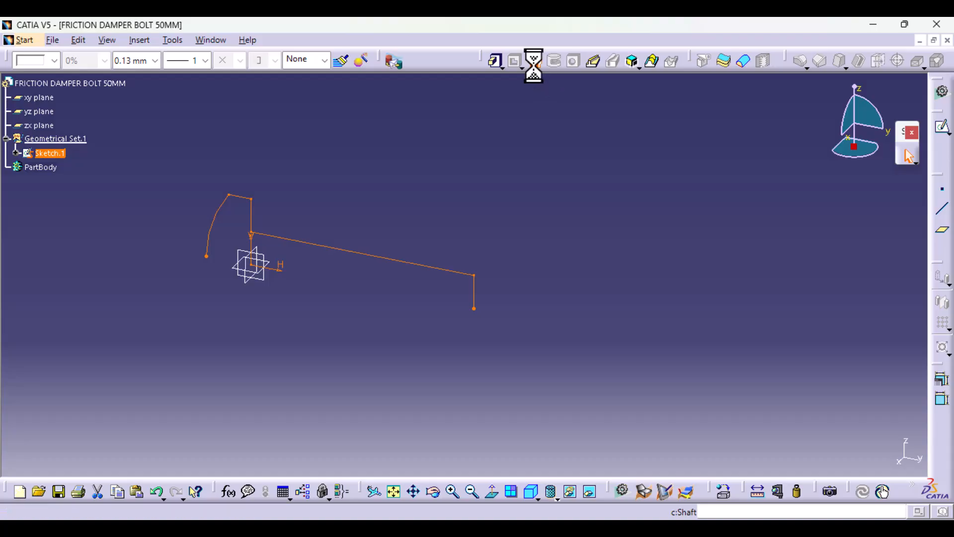
pyautogui.click(565, 308)
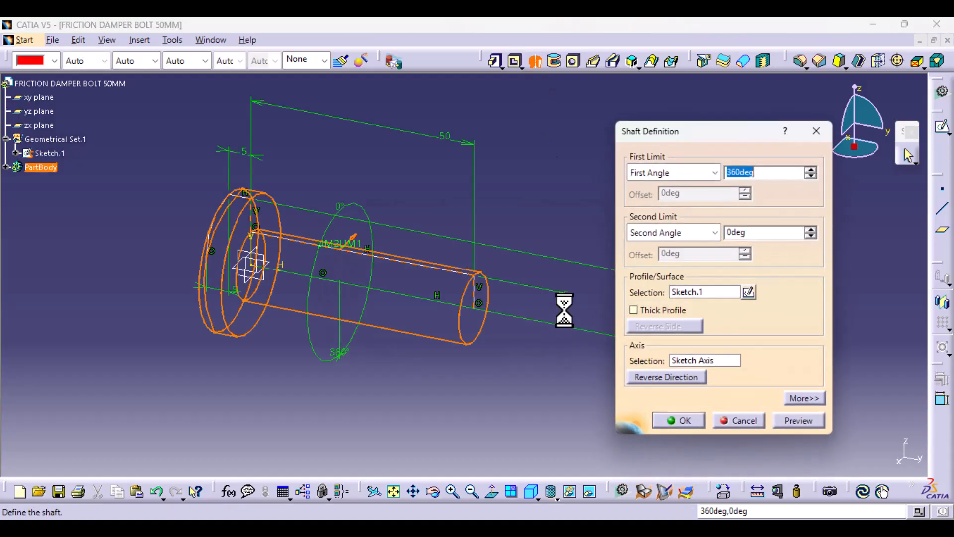
pyautogui.click(680, 421)
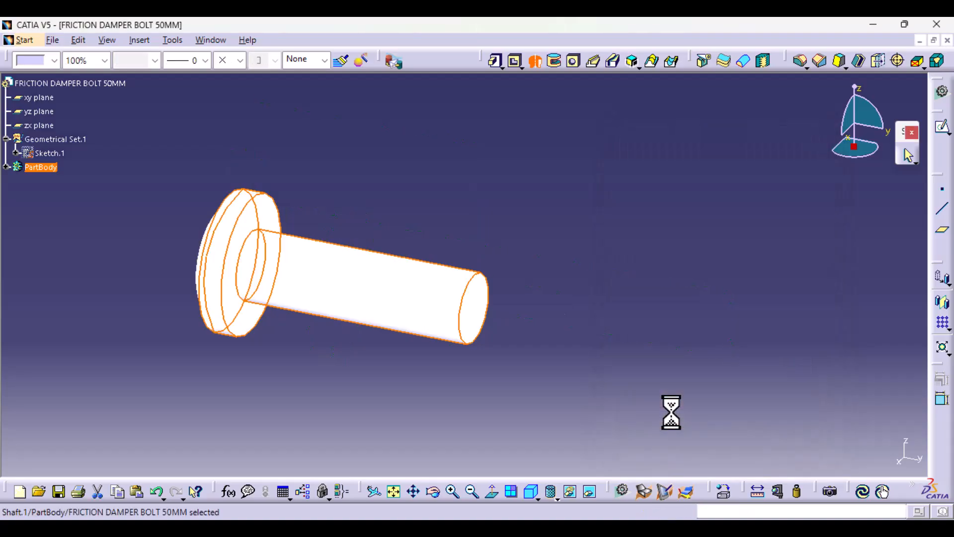
# Apply the DS Dark Red painting material to the bolt body.
pyautogui.click(723, 491)
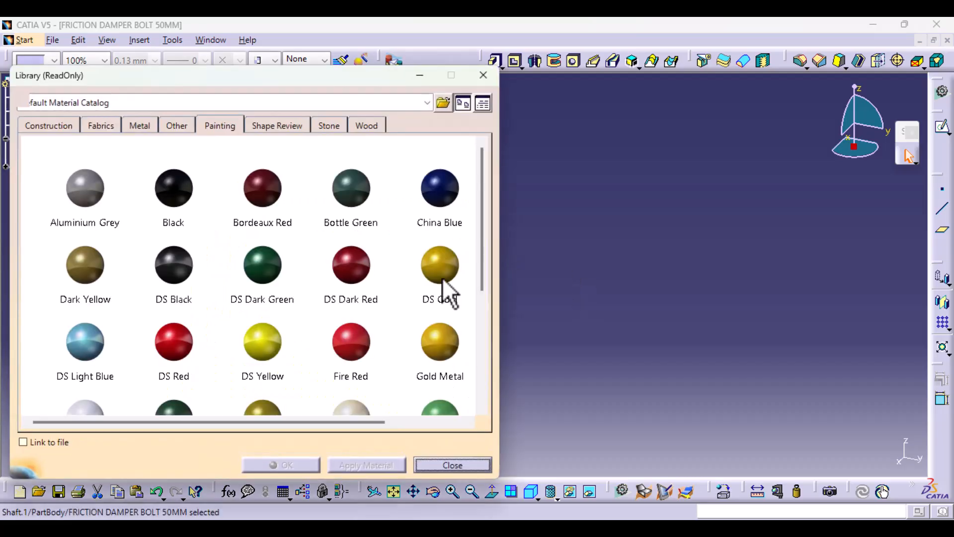
pyautogui.click(353, 276)
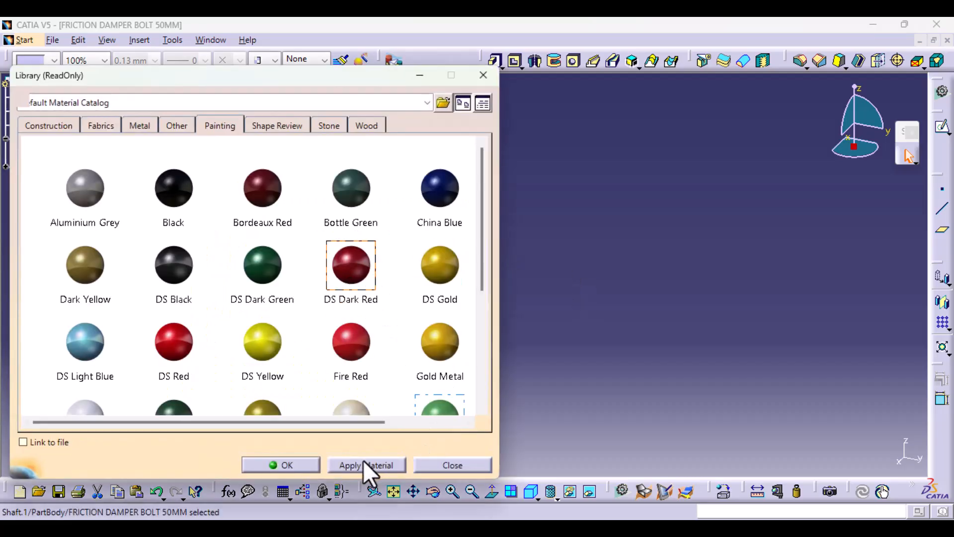
pyautogui.click(290, 464)
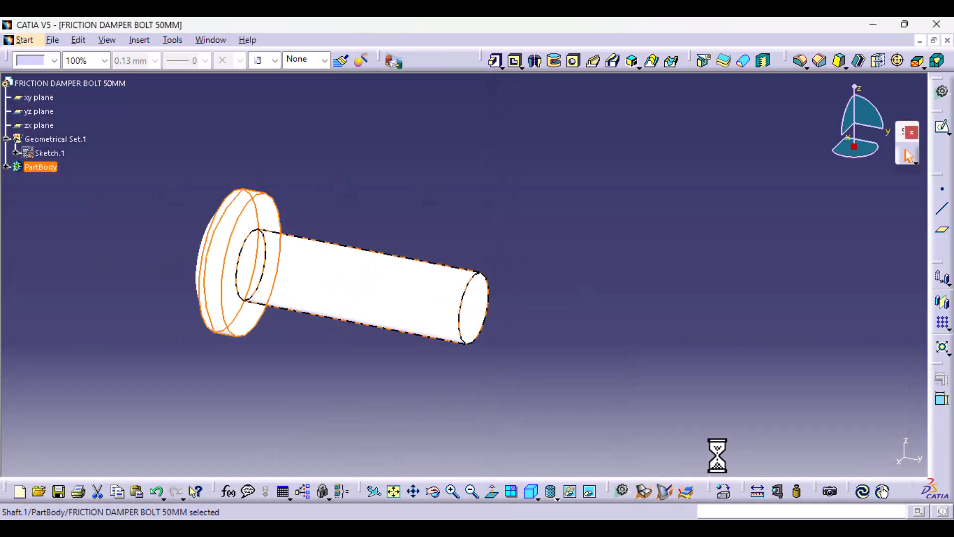
# Start a sketch on a flat bolt face perpendicular to its axis and draw a hexagon centred on the origin, larger than the head.
pyautogui.click(247, 286)
pyautogui.click(943, 128)
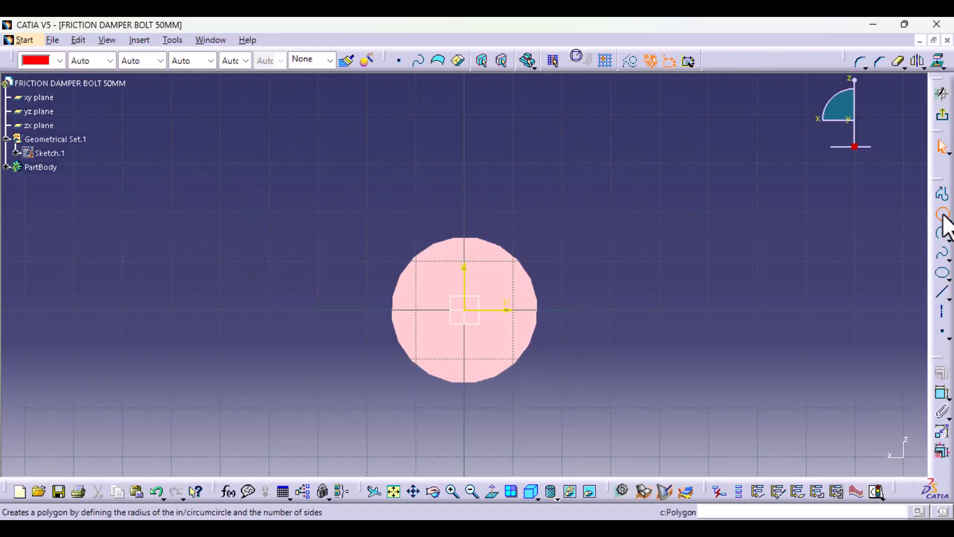
pyautogui.click(943, 215)
pyautogui.click(465, 309)
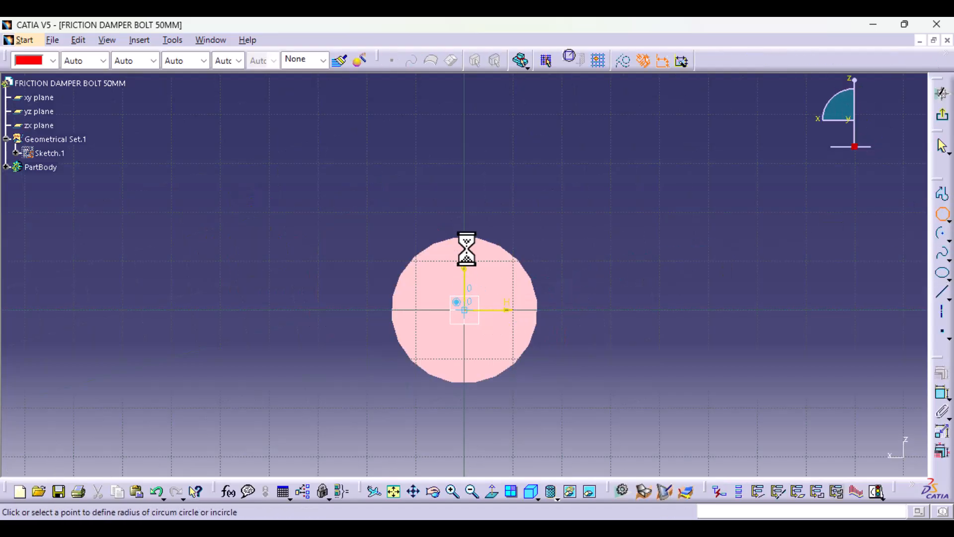
pyautogui.click(466, 203)
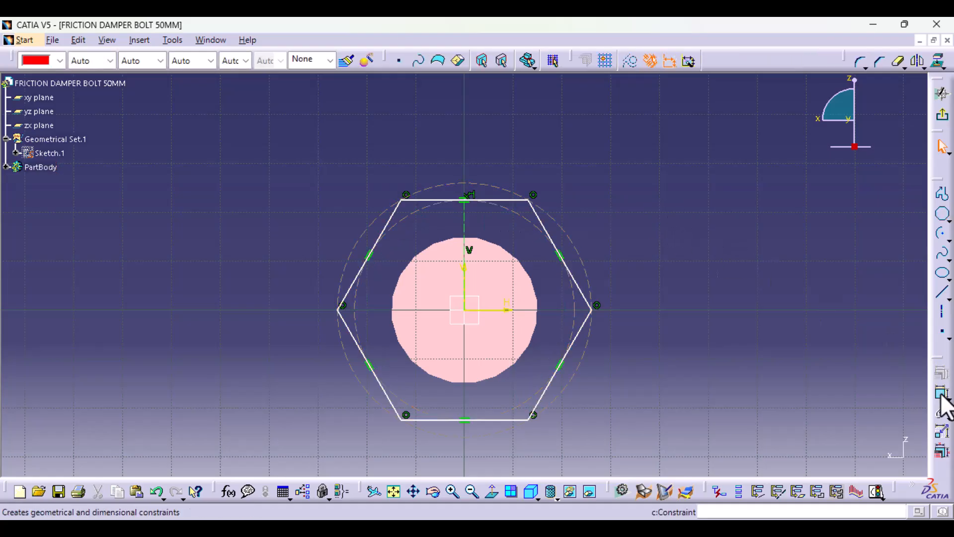
# Dimension the hexagon from its centre to an upper corner and set the distance to 15 mm.
pyautogui.click(478, 311)
pyautogui.click(537, 206)
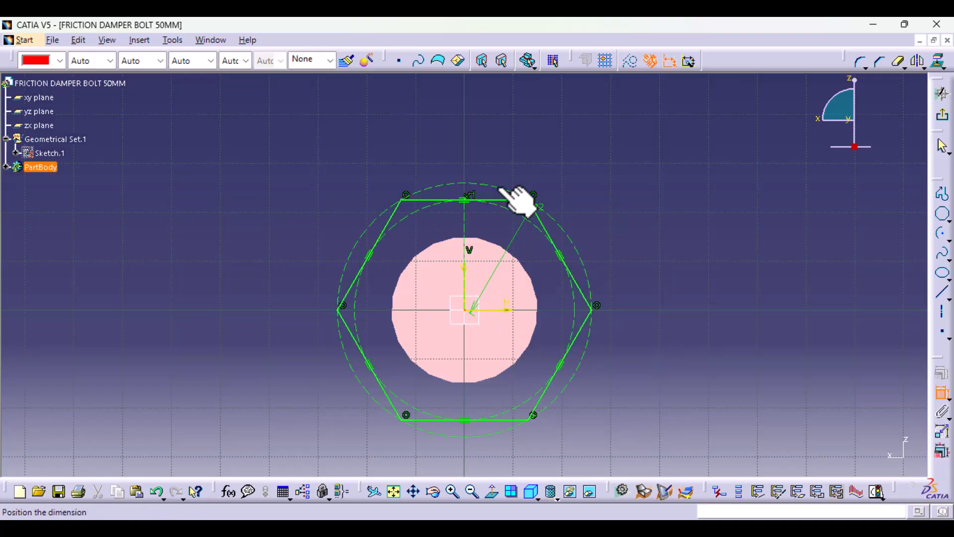
pyautogui.click(350, 160)
pyautogui.doubleClick(348, 160)
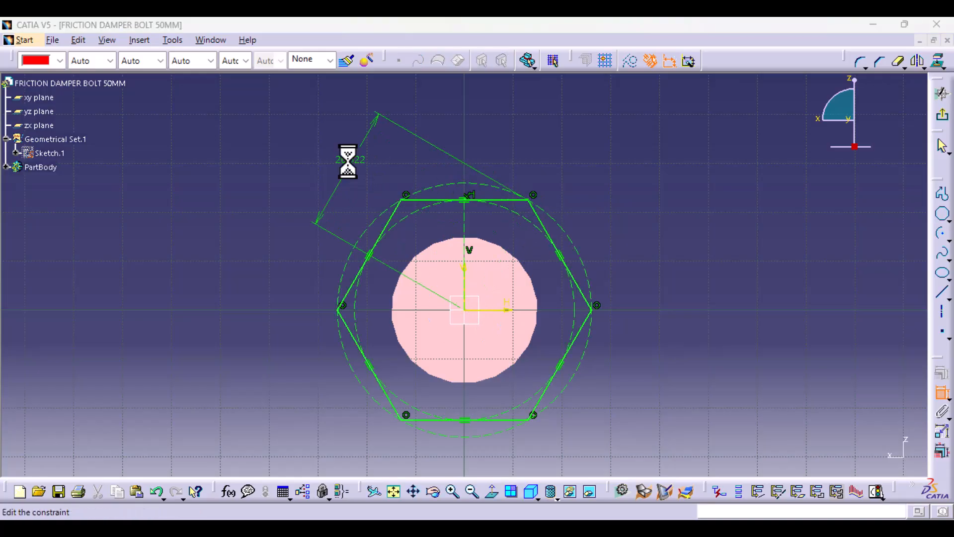
pyautogui.write('15')
pyautogui.press('Return')
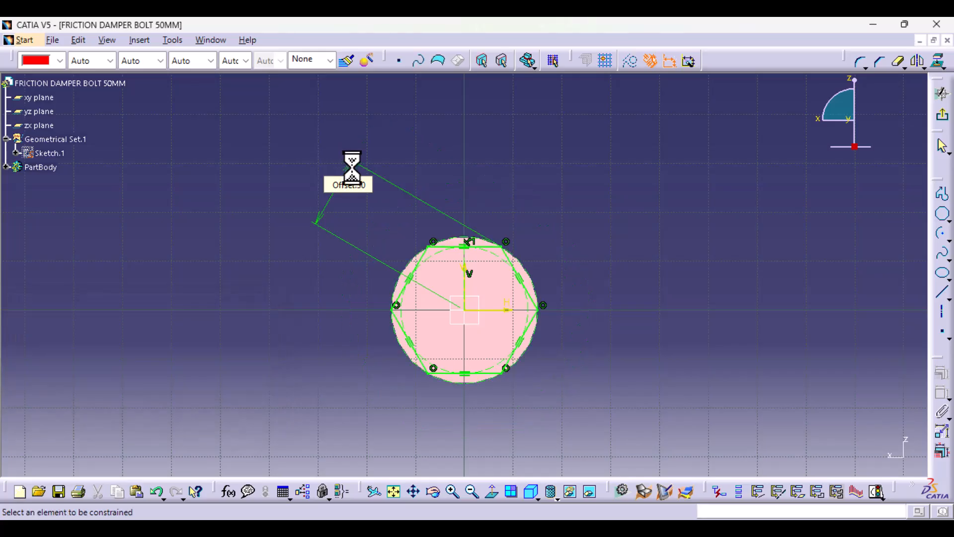
# Draw a second, larger hexagon centred on the origin, enclosing the whole bolt head, and finish the sketch.
pyautogui.click(943, 217)
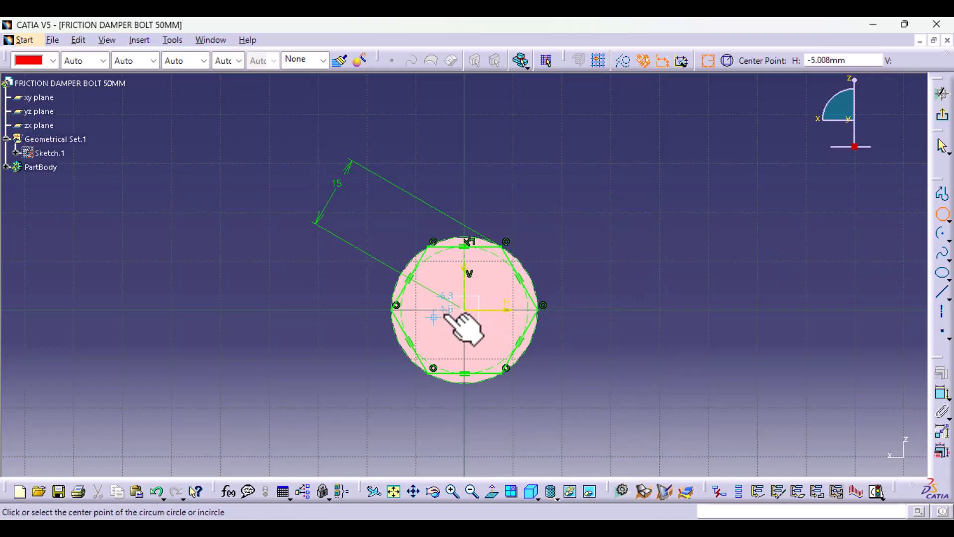
pyautogui.click(466, 310)
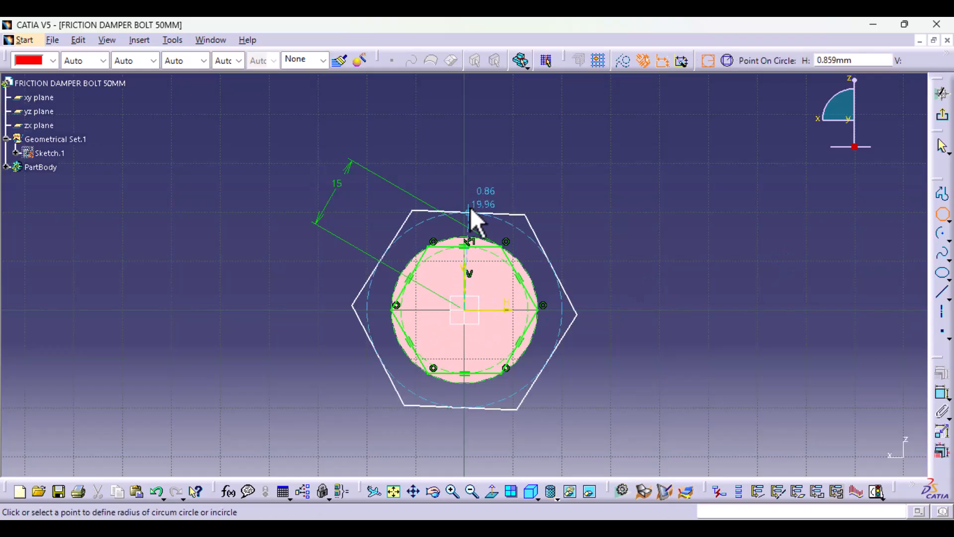
pyautogui.click(467, 207)
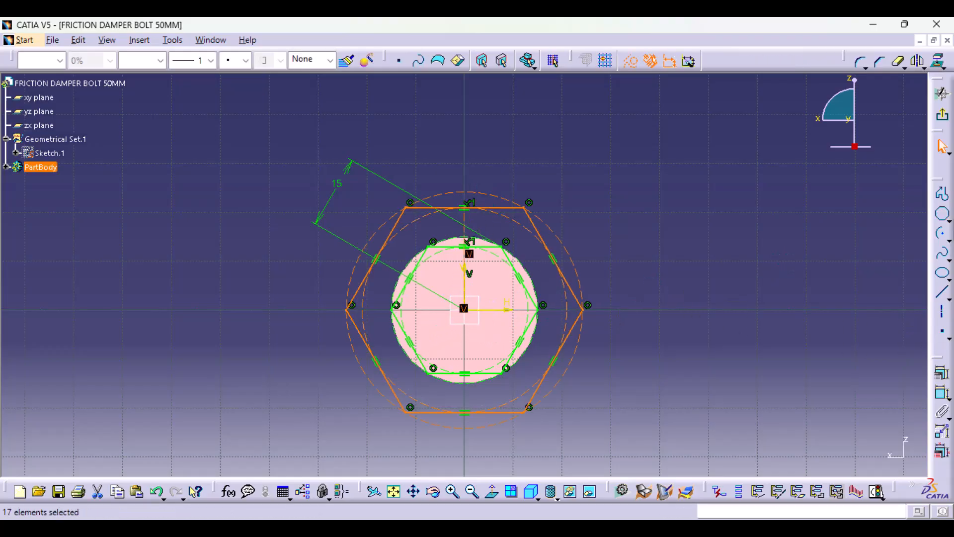
pyautogui.click(944, 142)
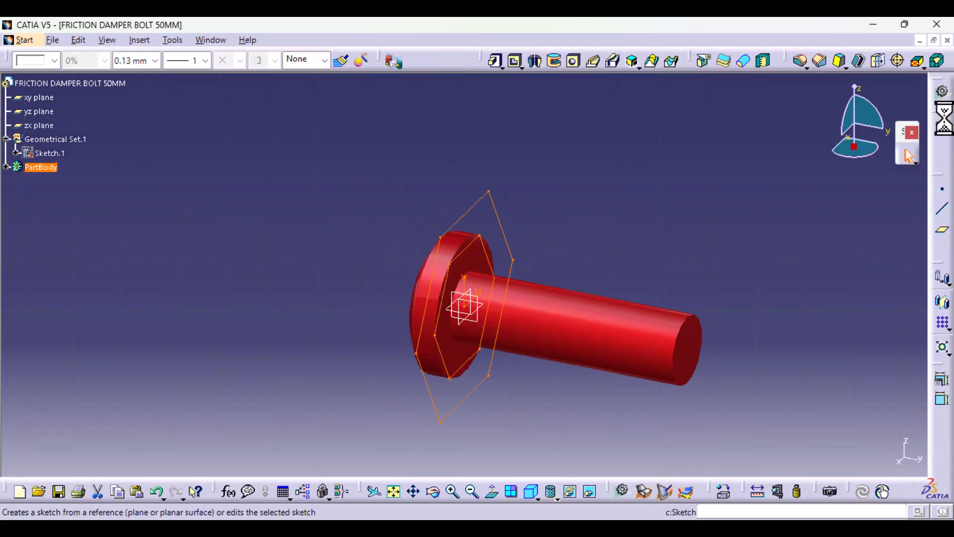
# Cut the head with a 20 mm Pocket whose second limit extends toward the shank, and save the part as FRICTION DAMPER BOLT 50MM.CATPart.
pyautogui.click(512, 62)
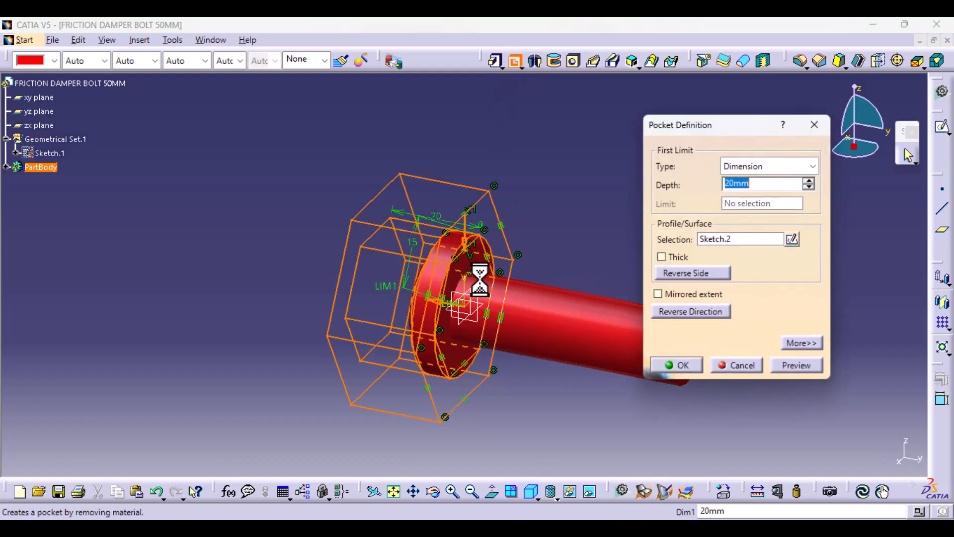
pyautogui.moveTo(454, 303); pyautogui.dragTo(494, 322)
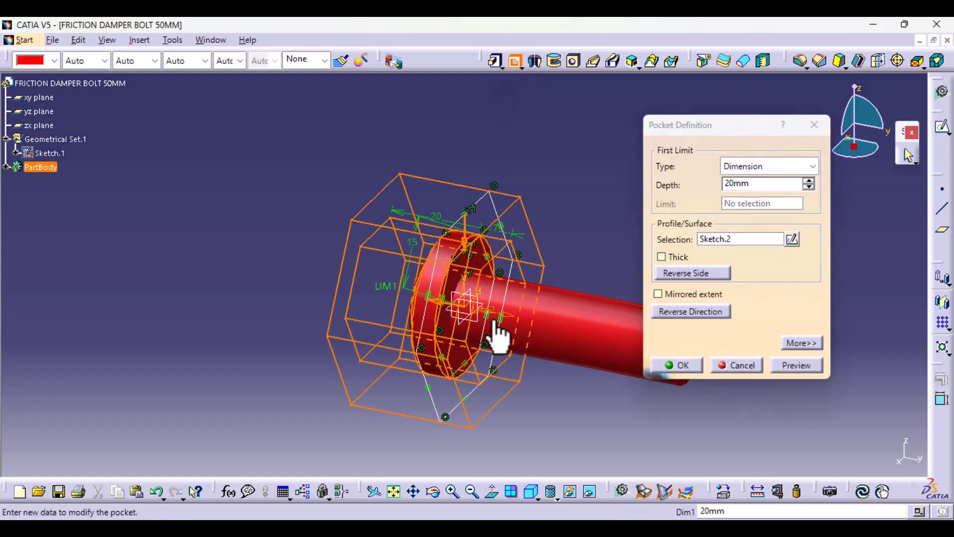
pyautogui.click(677, 365)
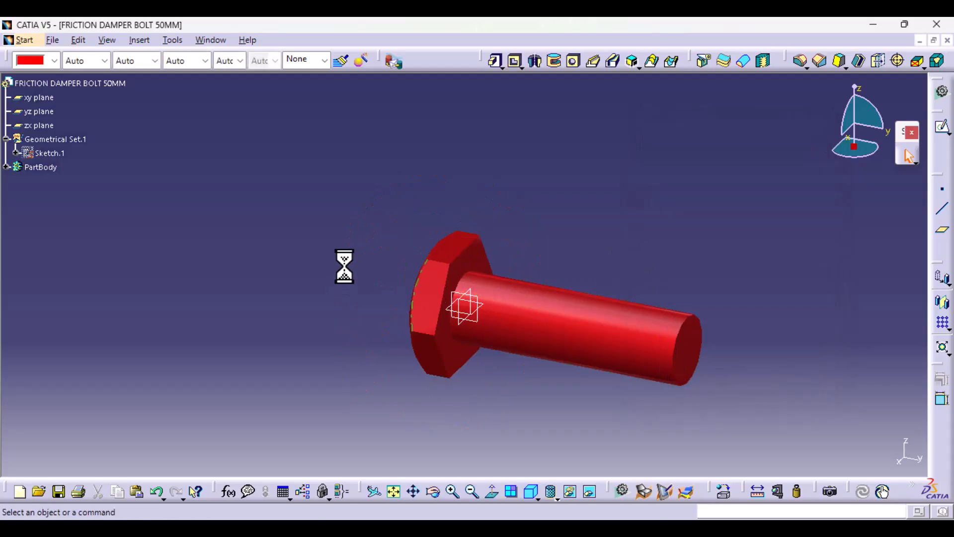
pyautogui.moveTo(447, 286); pyautogui.dragTo(468, 309, button='middle')
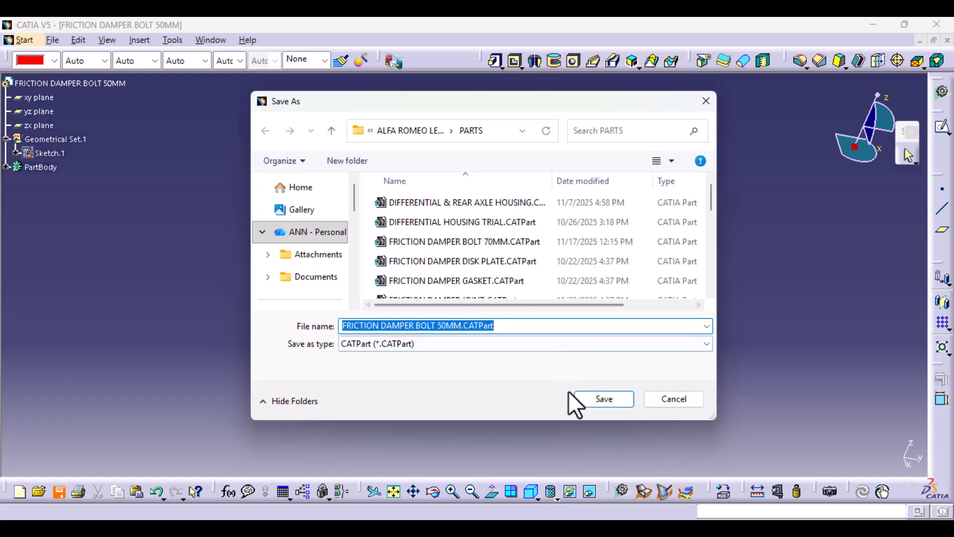
pyautogui.click(587, 398)
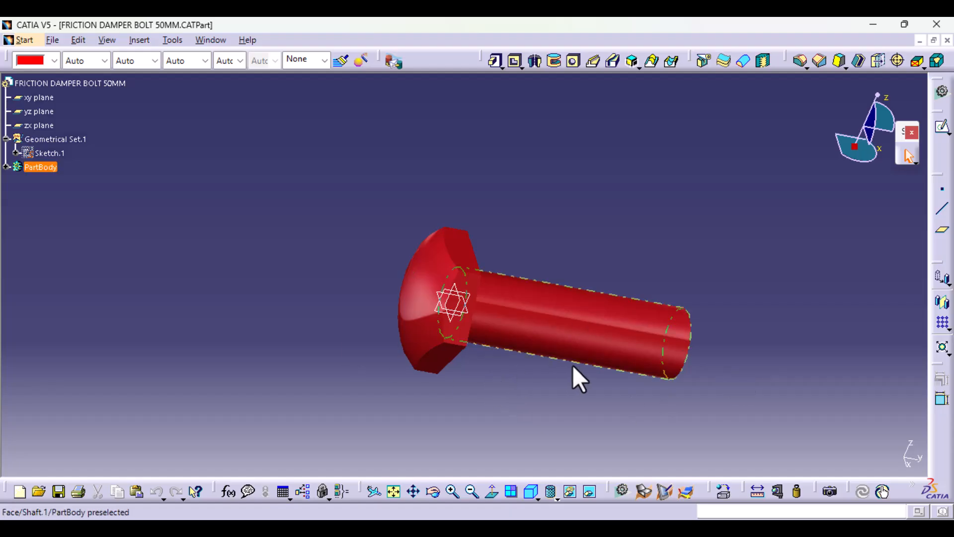
# Create a new part named FRICTION DAMPER LINK NUT with a geometrical set.
pyautogui.click(25, 40)
pyautogui.click(87, 56)
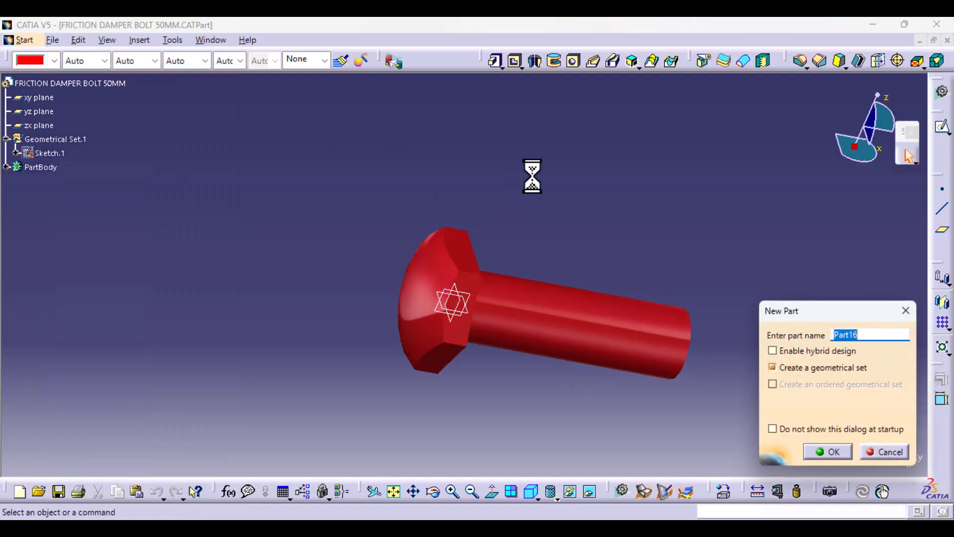
pyautogui.write('FRICTIO')
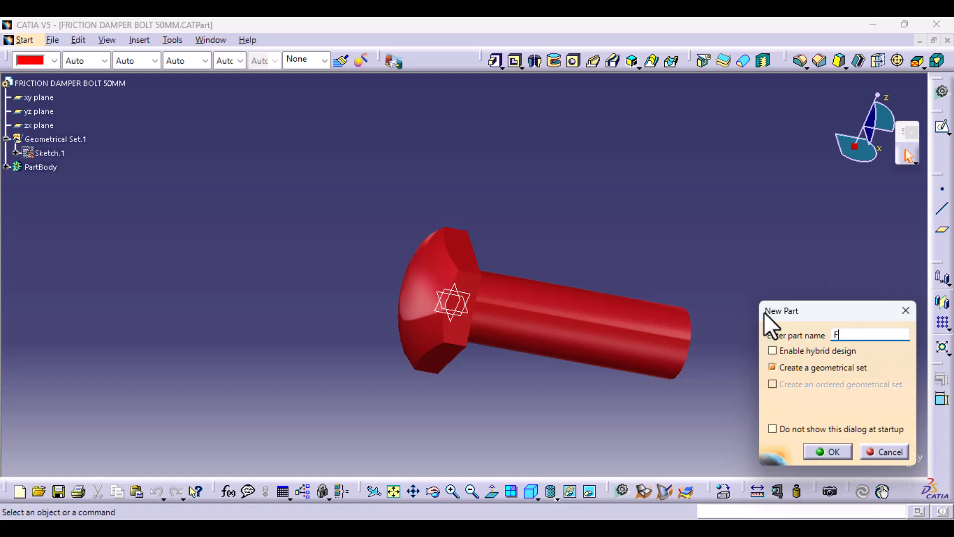
pyautogui.write('N DAMPE')
pyautogui.write('R LINK')
pyautogui.write(' N')
pyautogui.write('UT')
pyautogui.press('Return')
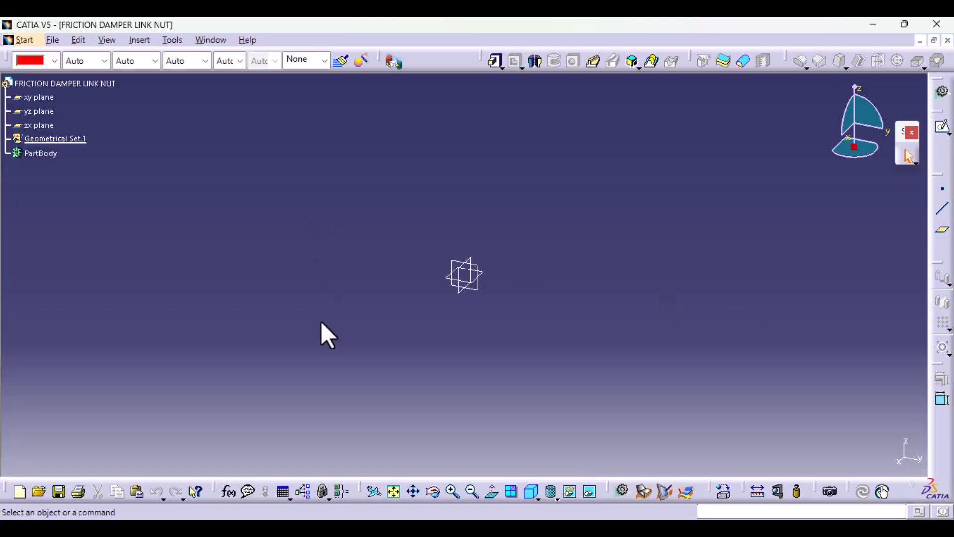
# Start a sketch on the zx plane and draw a hexagon centred on the origin, about 45 mm from centre to flat.
pyautogui.click(43, 112)
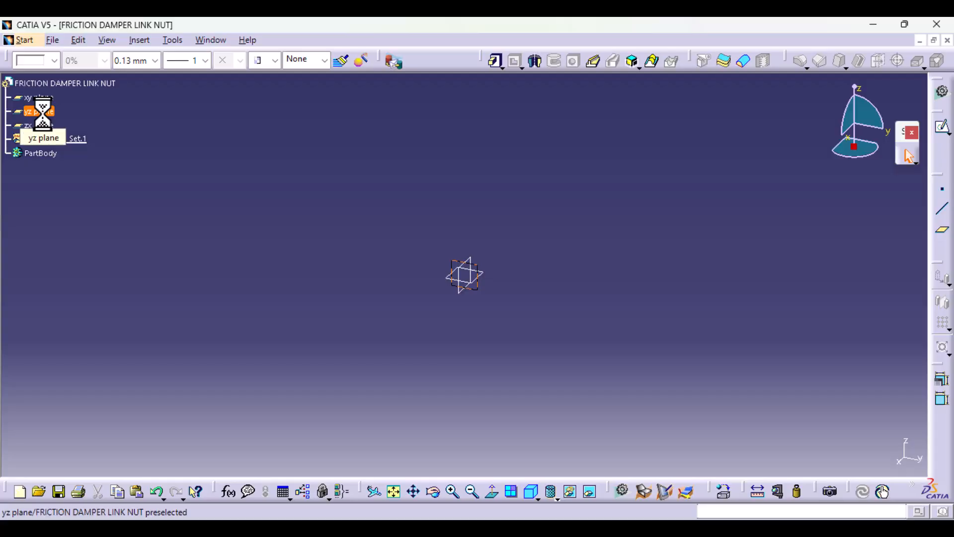
pyautogui.click(40, 126)
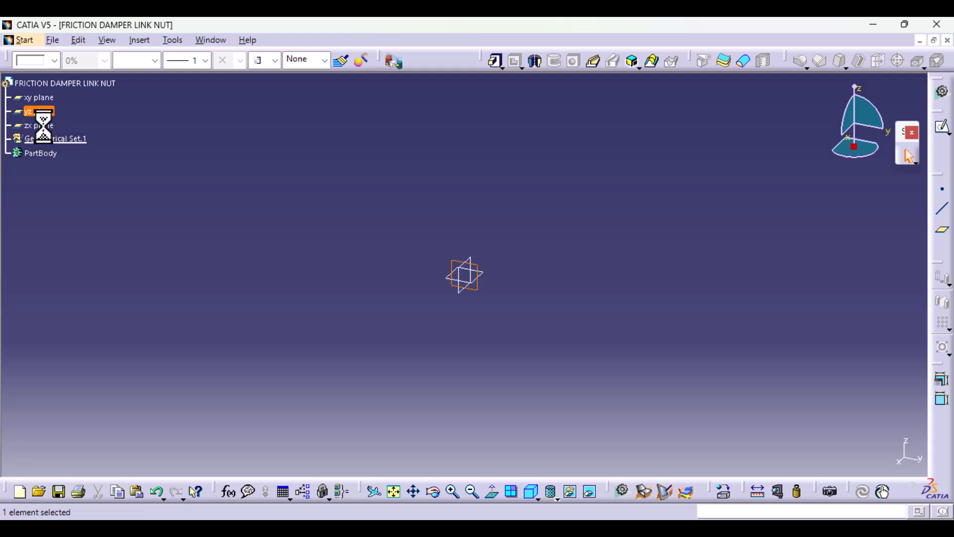
pyautogui.click(943, 128)
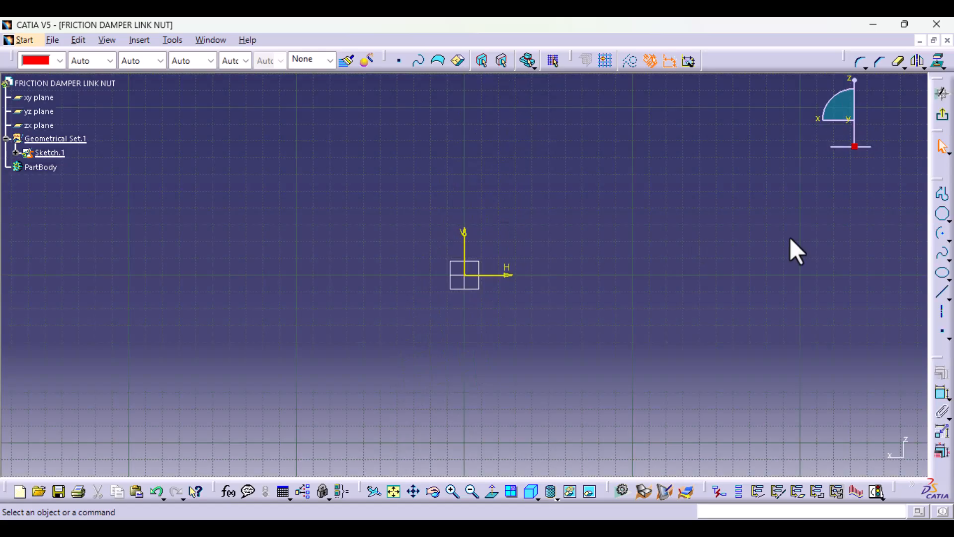
pyautogui.click(943, 218)
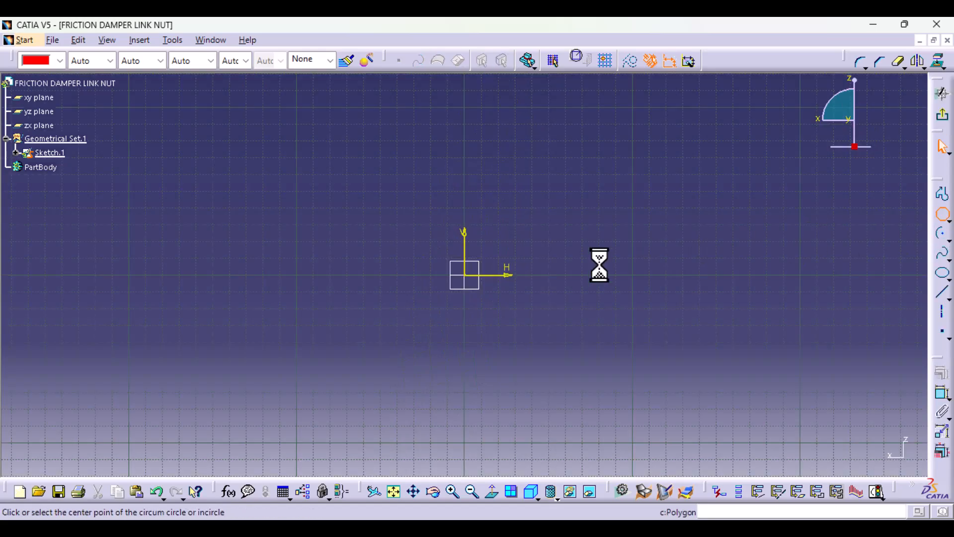
pyautogui.click(464, 274)
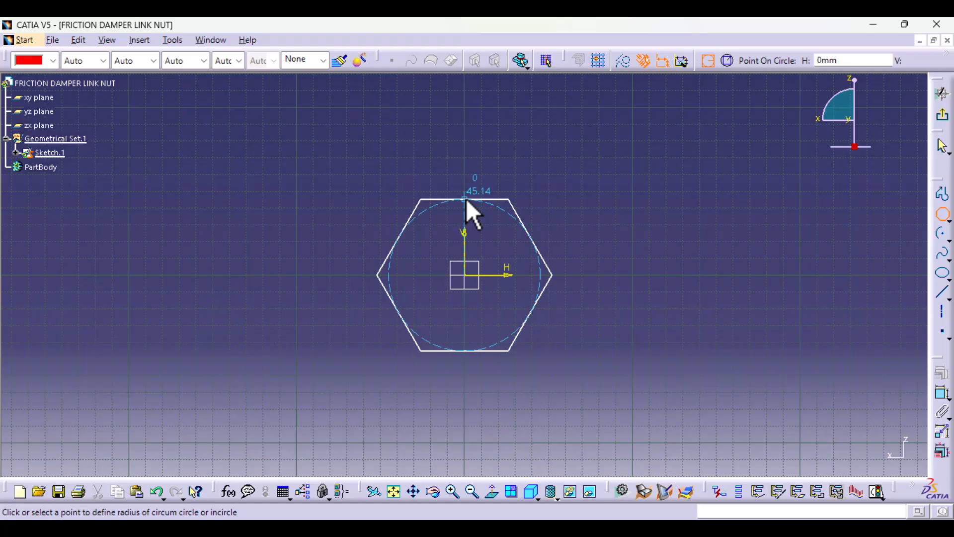
pyautogui.click(466, 198)
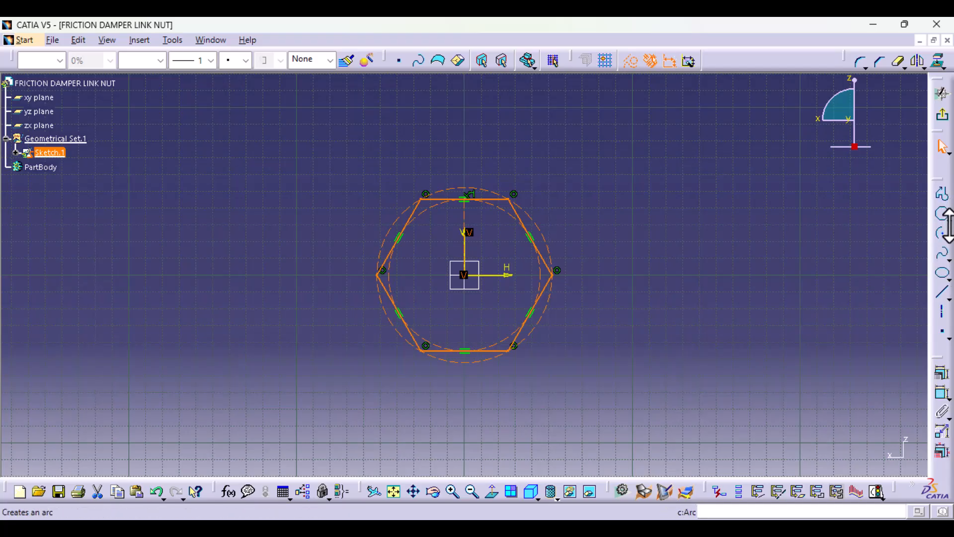
pyautogui.click(860, 320)
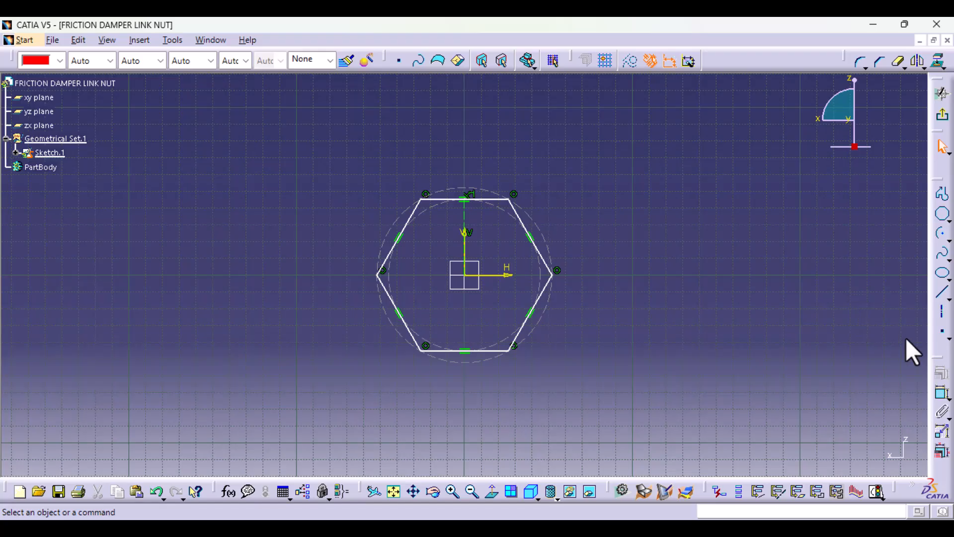
# Dimension the hexagon from its centre to an upper corner and set the distance to 15 mm in the nut sketch.
pyautogui.click(942, 394)
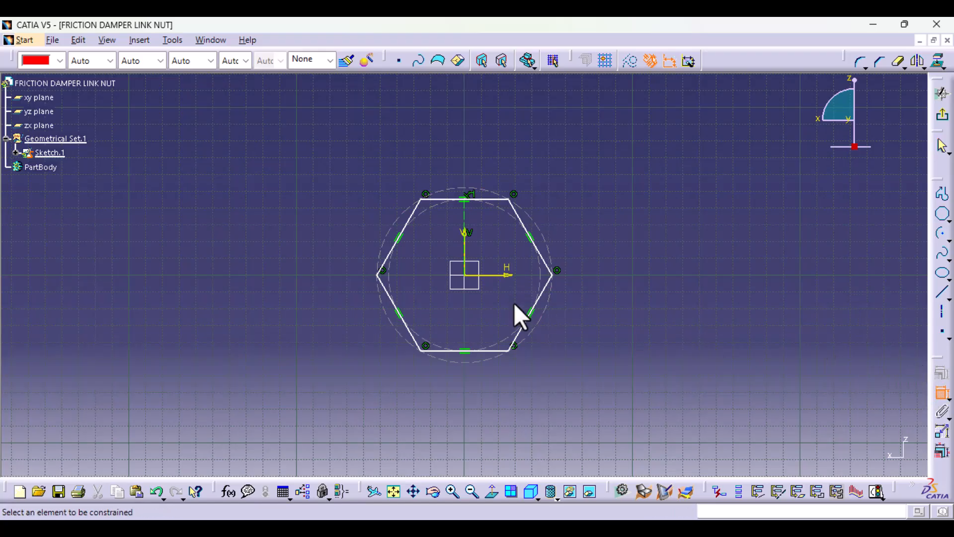
pyautogui.click(465, 276)
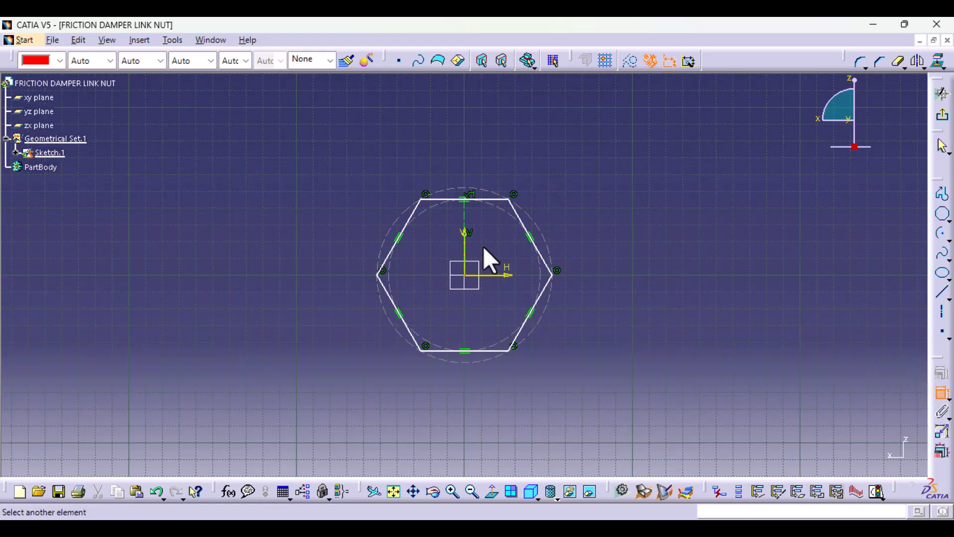
pyautogui.click(512, 199)
pyautogui.click(628, 293)
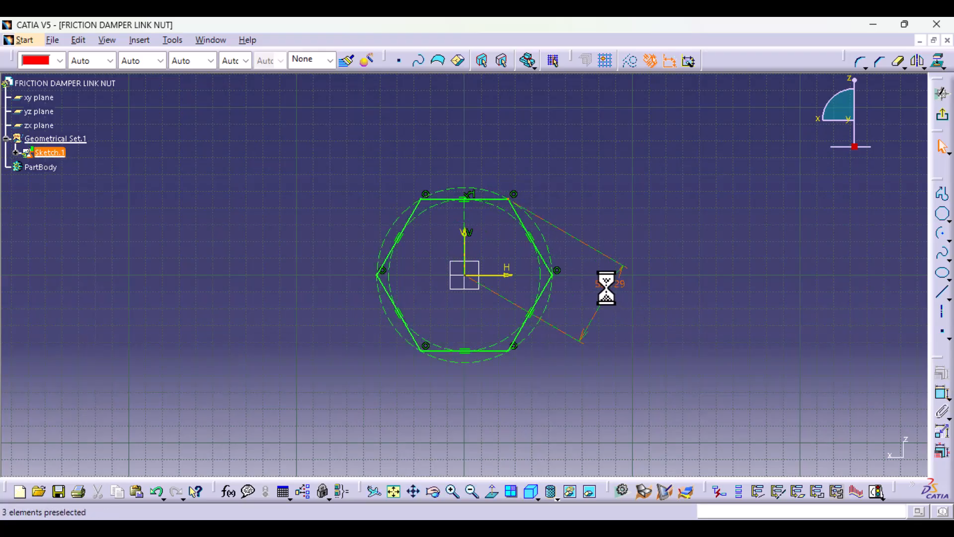
pyautogui.doubleClick(606, 287)
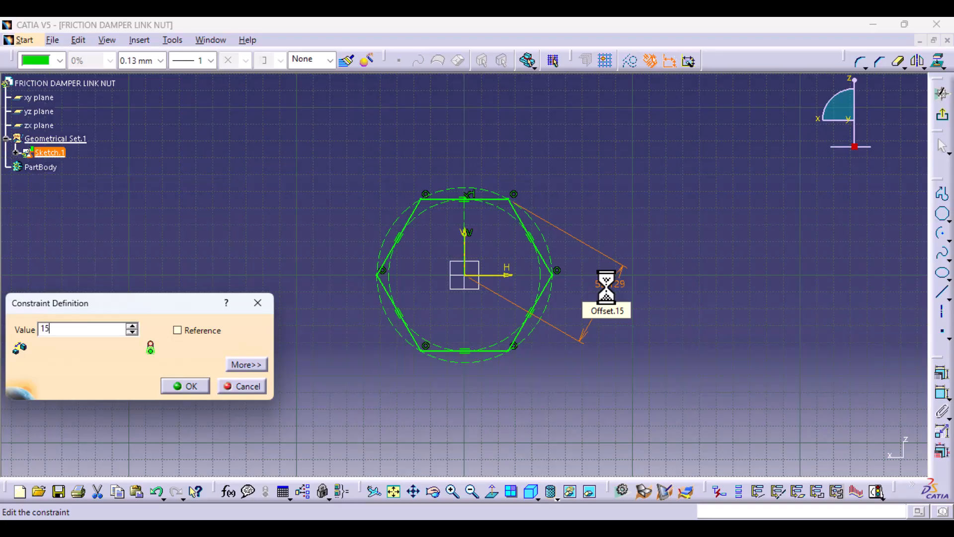
pyautogui.press('Return')
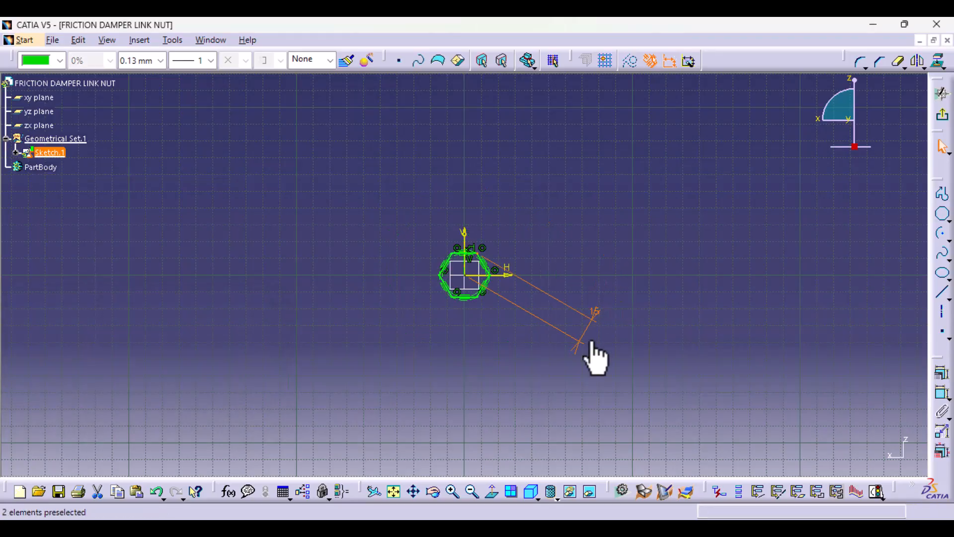
# Draw a circle about 15 mm in diameter inside the hexagon, centred on the origin.
pyautogui.moveTo(534, 390); pyautogui.dragTo(544, 234, button='middle')
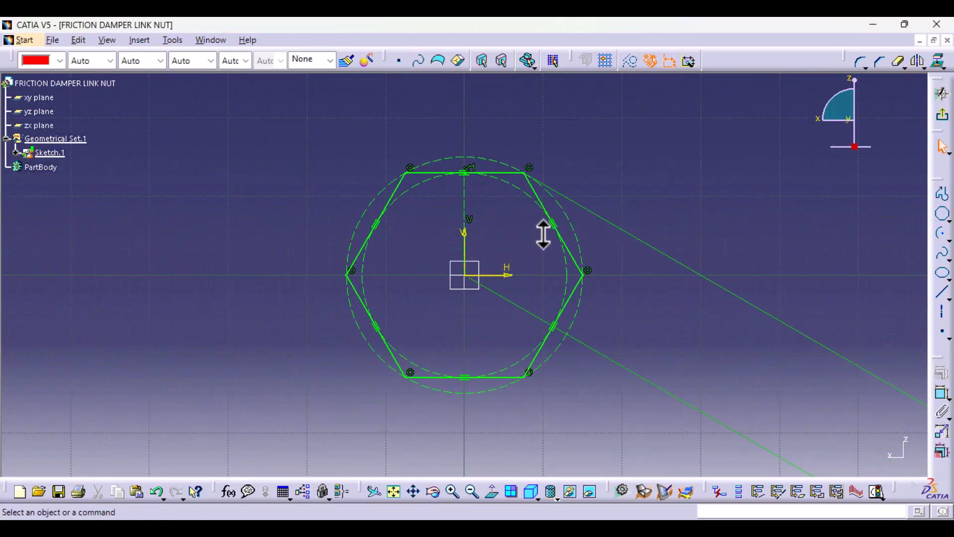
pyautogui.click(949, 240)
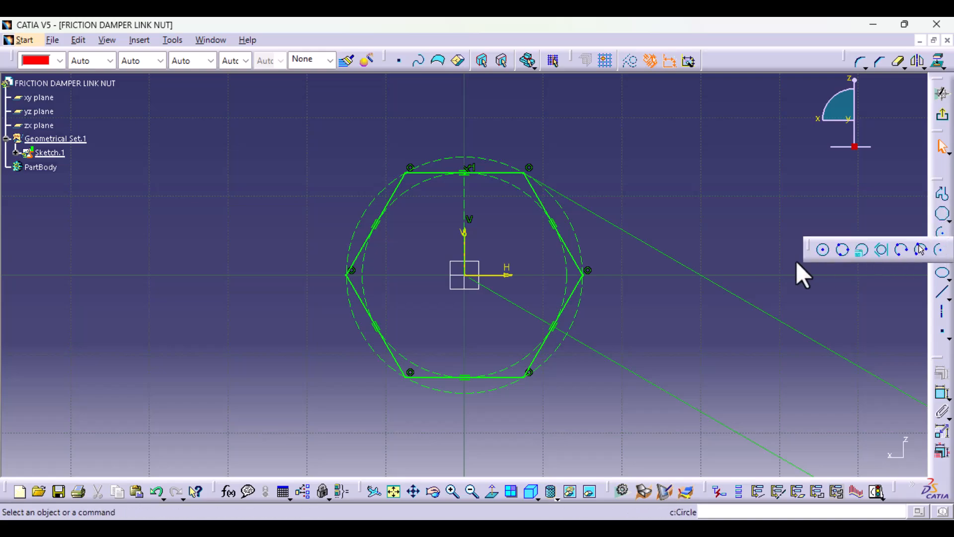
pyautogui.click(823, 250)
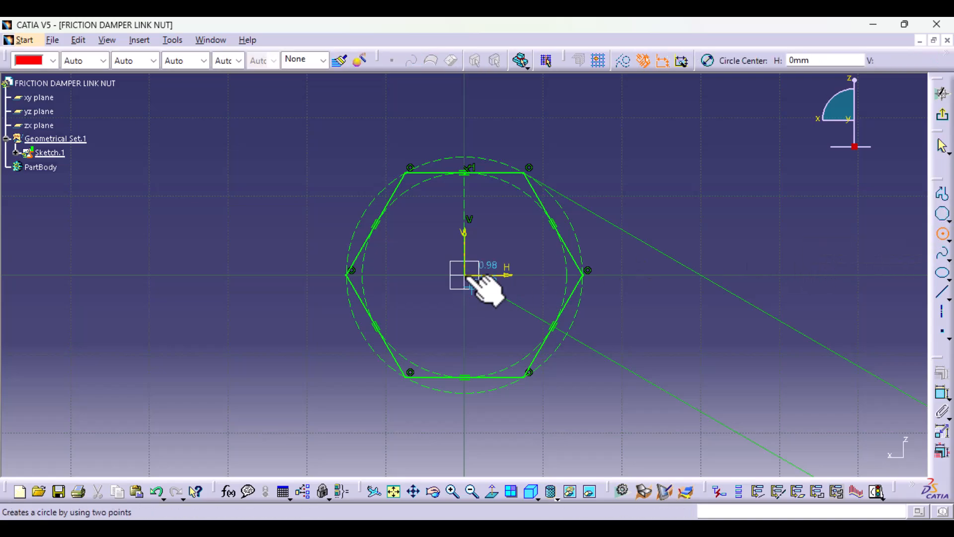
pyautogui.click(464, 275)
pyautogui.click(527, 284)
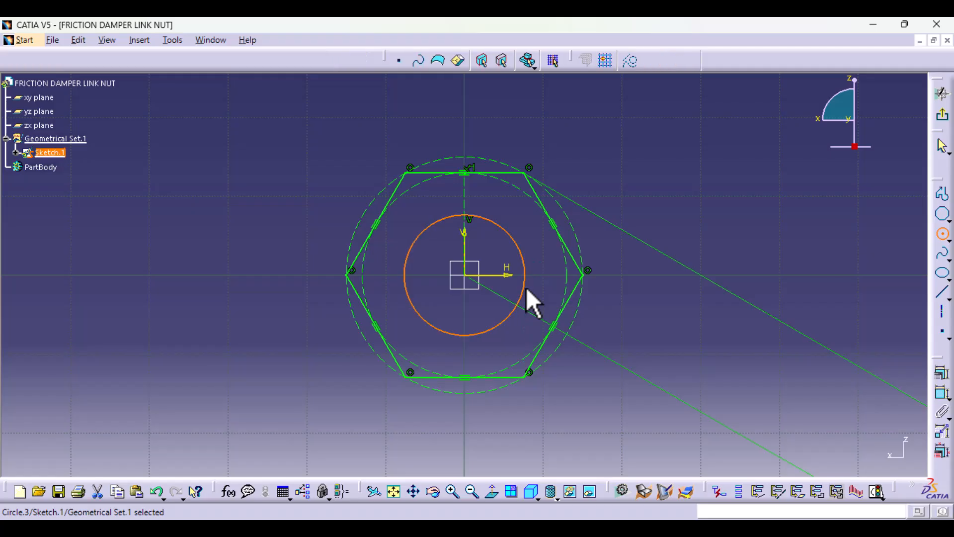
# Dimension the inner circle and set its diameter to 15 mm.
pyautogui.click(941, 391)
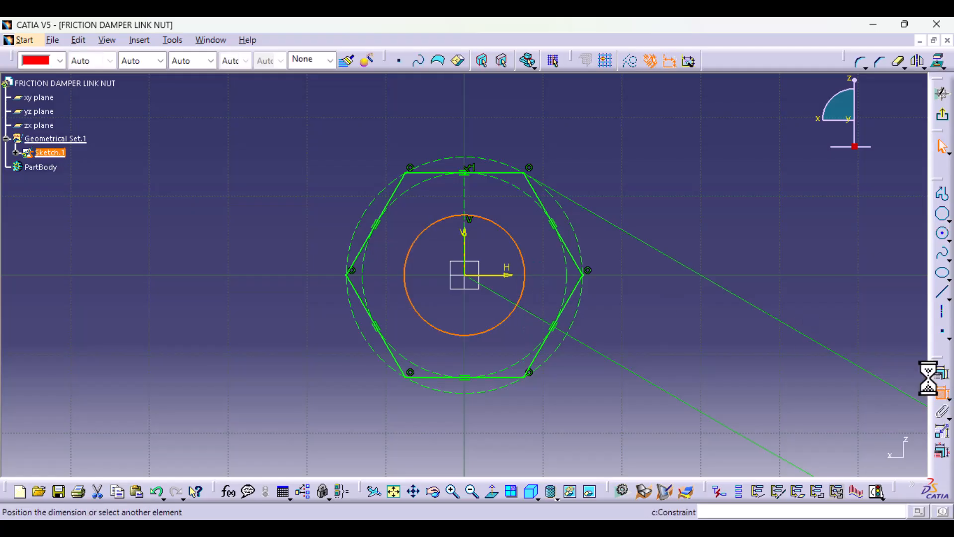
pyautogui.click(708, 209)
pyautogui.doubleClick(708, 206)
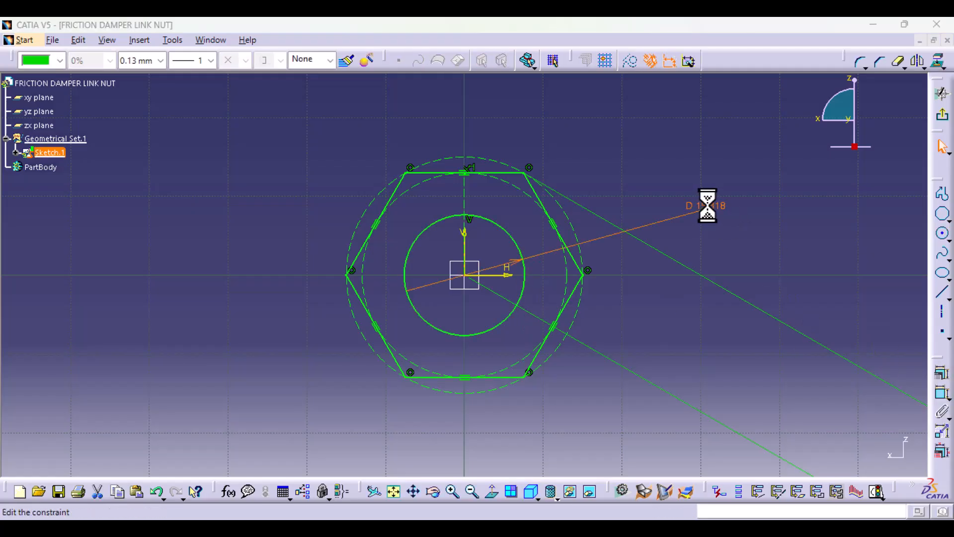
pyautogui.write('15')
pyautogui.press('Return')
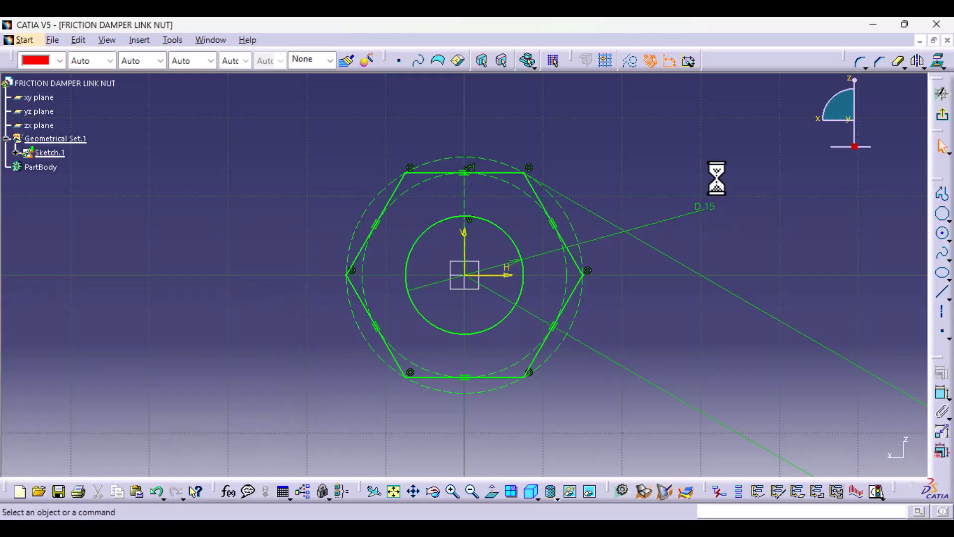
# Exit the nut sketch and pad the hexagon with its inner circle to a length of 10 mm.
pyautogui.click(941, 116)
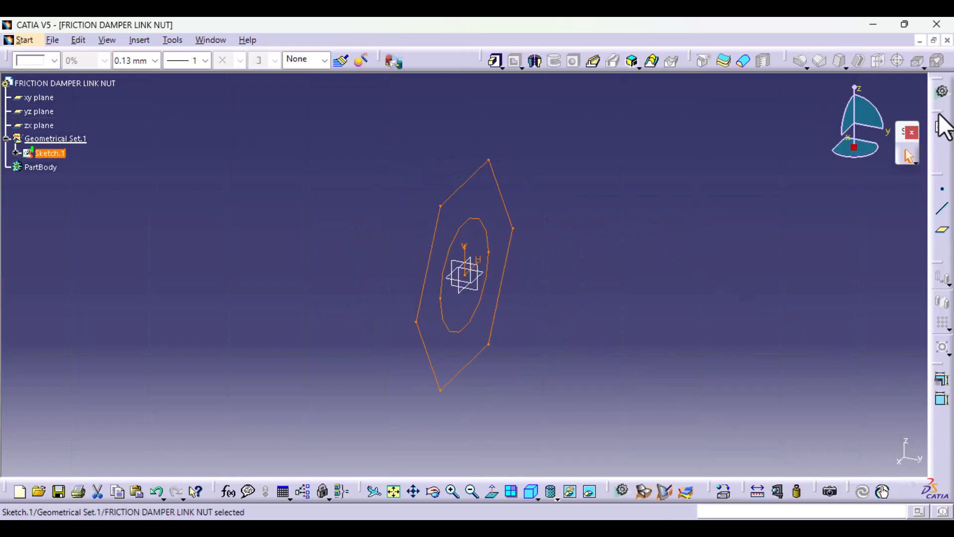
pyautogui.click(493, 60)
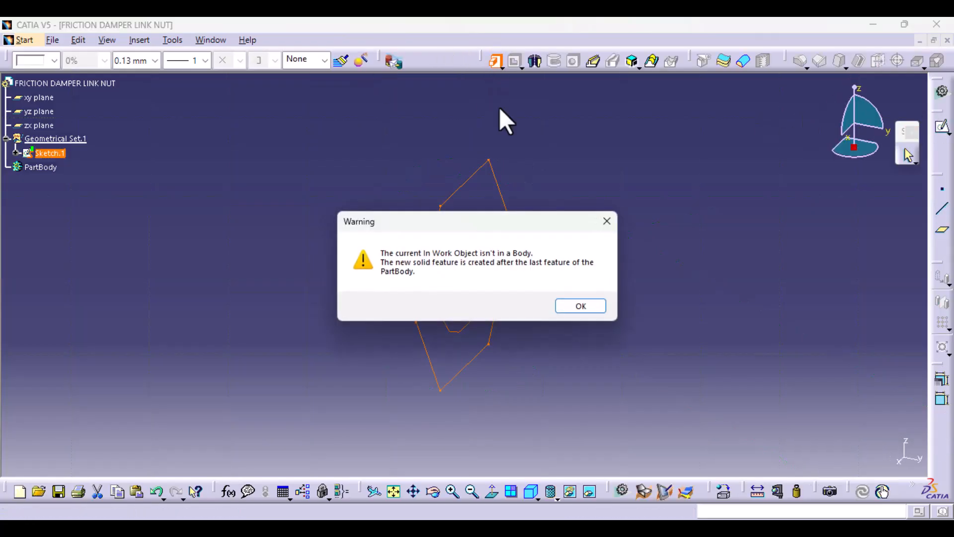
pyautogui.click(571, 310)
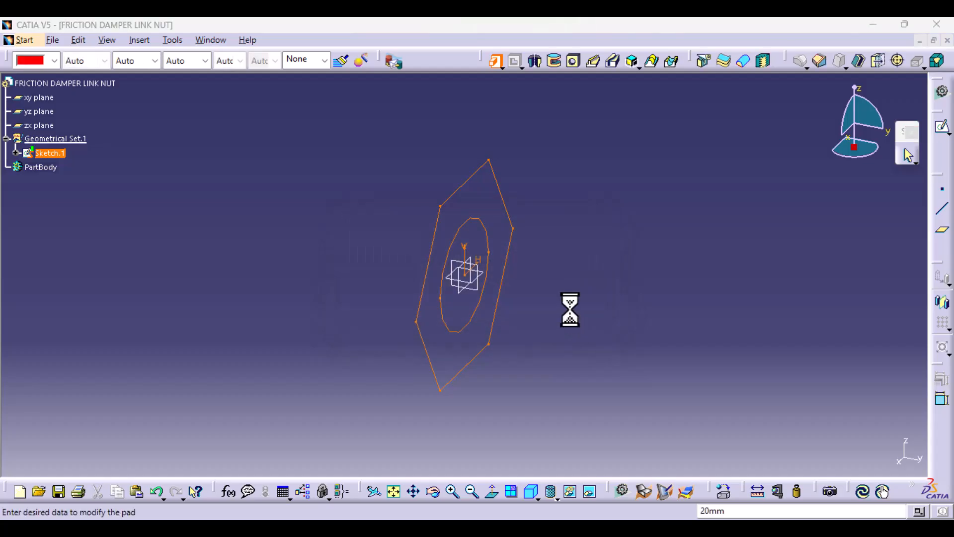
pyautogui.write('1')
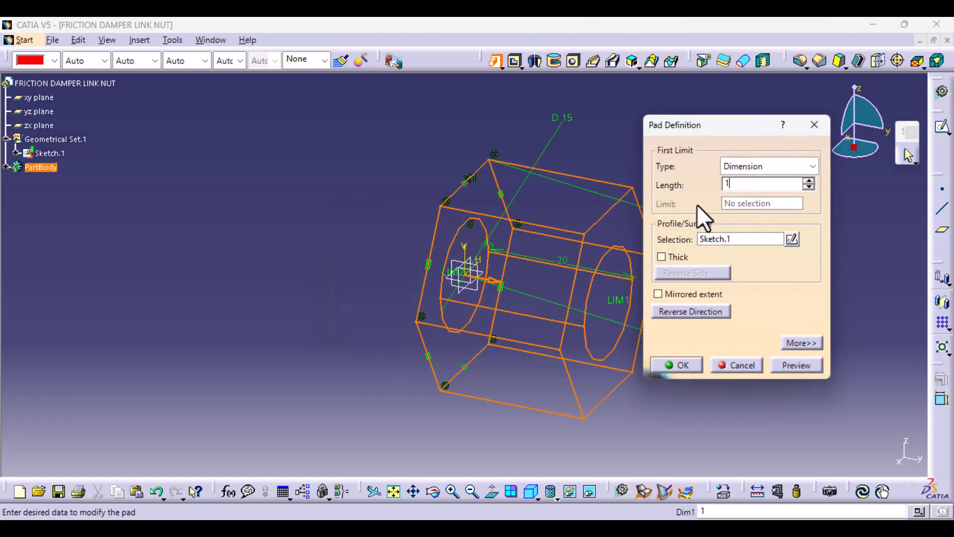
pyautogui.write('0')
pyautogui.click(806, 364)
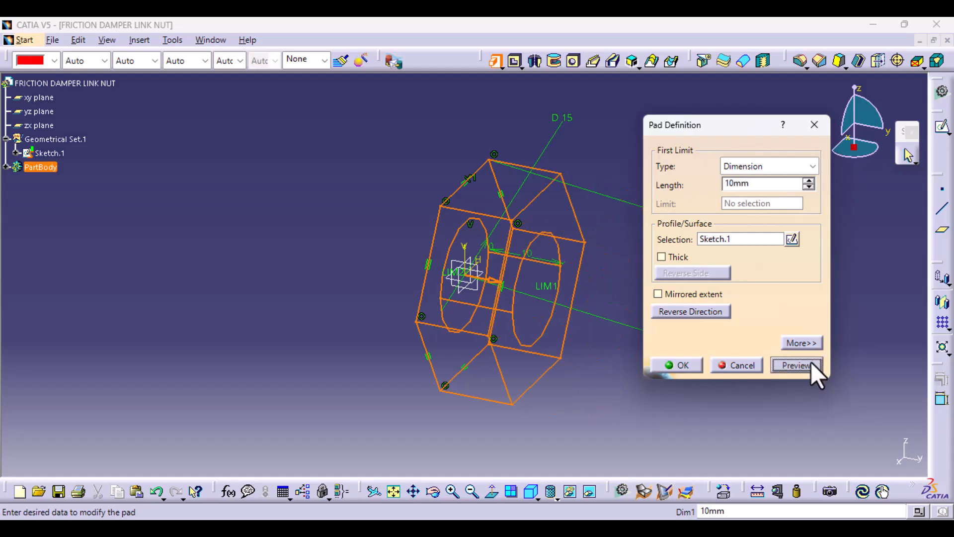
pyautogui.click(690, 368)
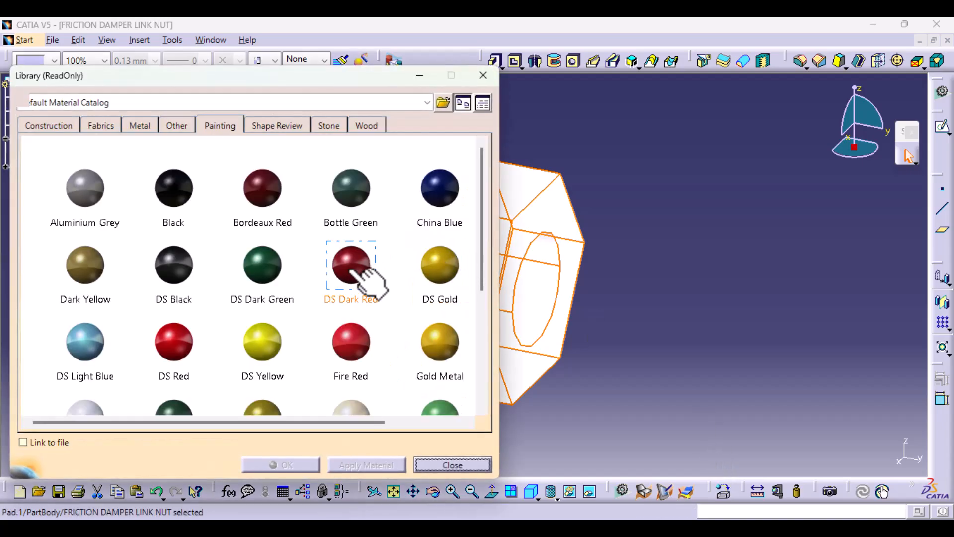
# Apply the DS Dark Red painting material to the link nut.
pyautogui.click(366, 271)
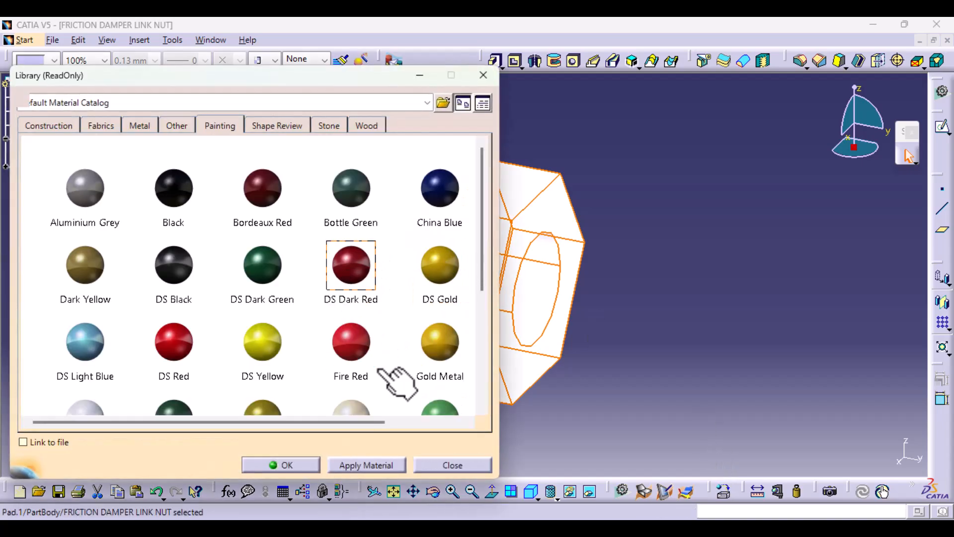
pyautogui.click(366, 465)
pyautogui.click(281, 465)
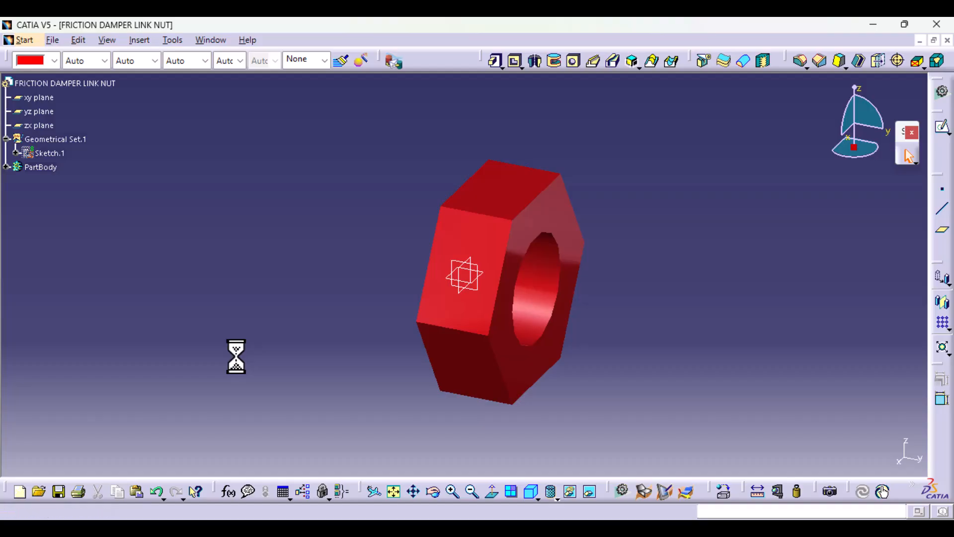
# Save the nut as FRICTION DAMPER LINK NUT.CATPart in the PARTS folder and close the nut and 50MM bolt documents.
pyautogui.hotkey('ctrl', 's')
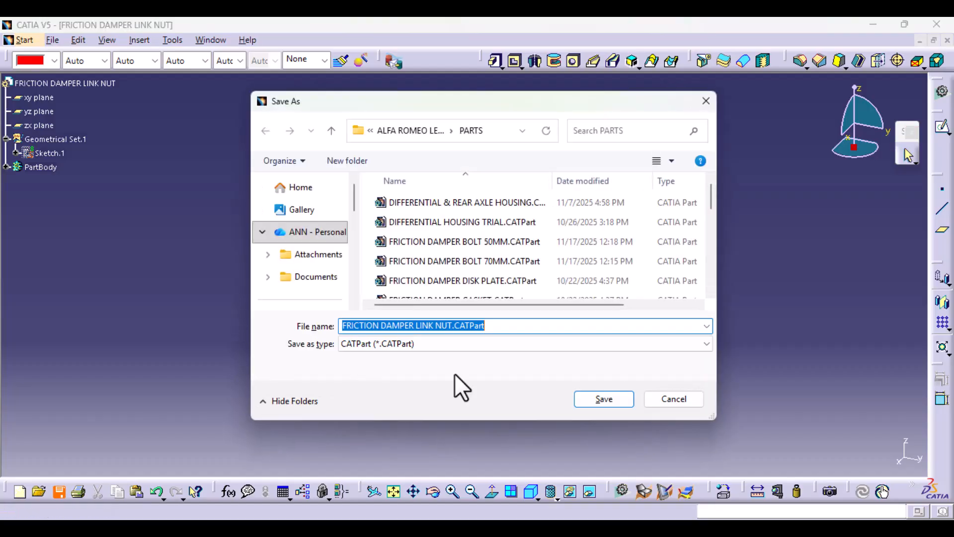
pyautogui.click(587, 400)
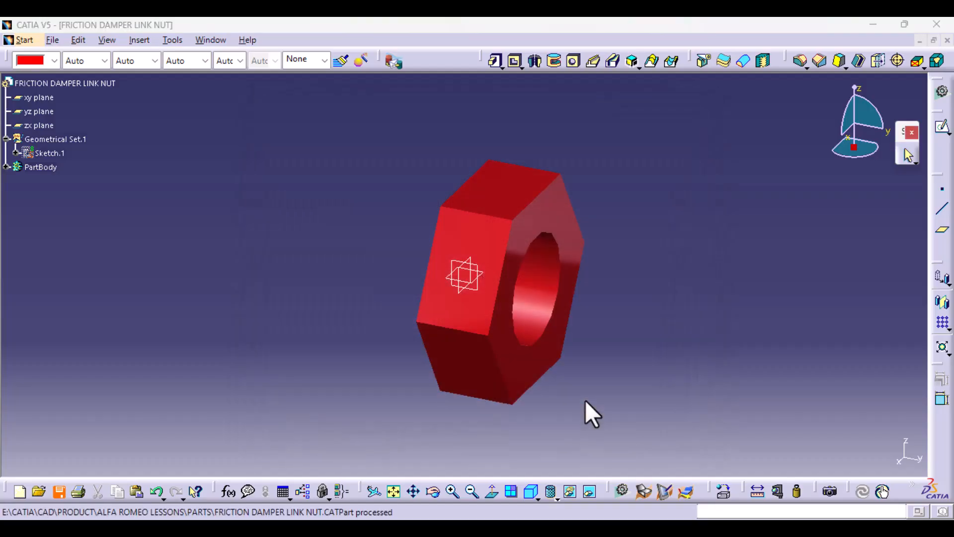
pyautogui.click(947, 41)
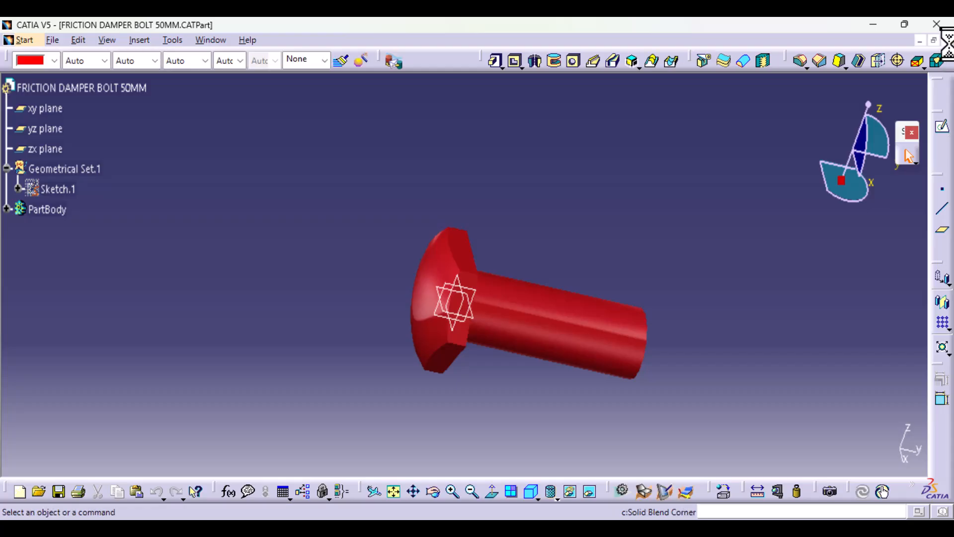
pyautogui.click(948, 41)
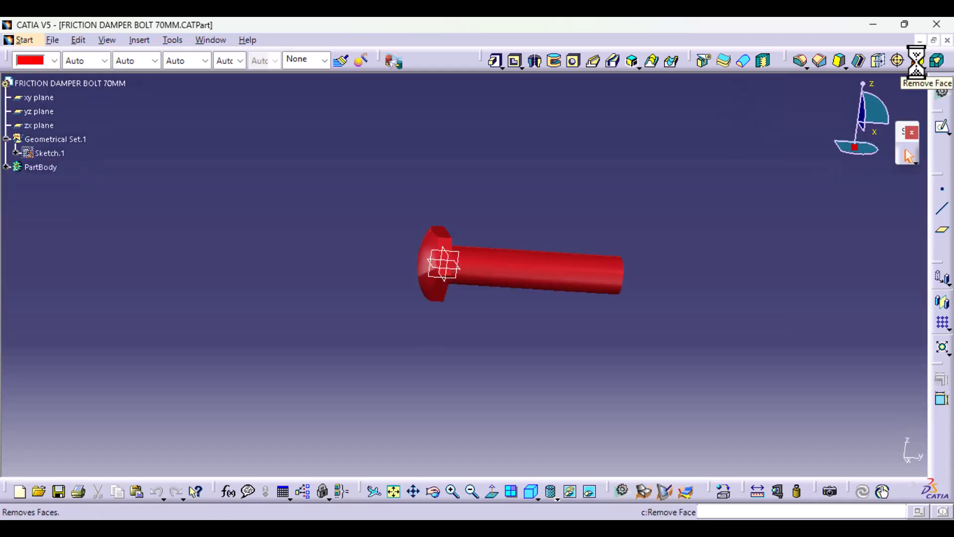
# Hide the xy, yz and zx planes in FRICTION DAMPER BOLT 70MM, and save and close the part.
pyautogui.click(559, 493)
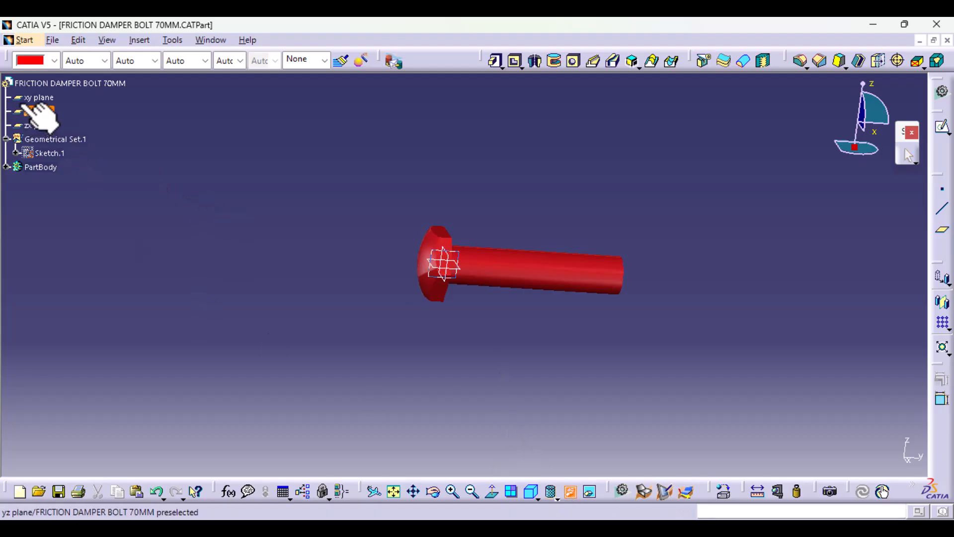
pyautogui.click(38, 97)
pyautogui.click(38, 112)
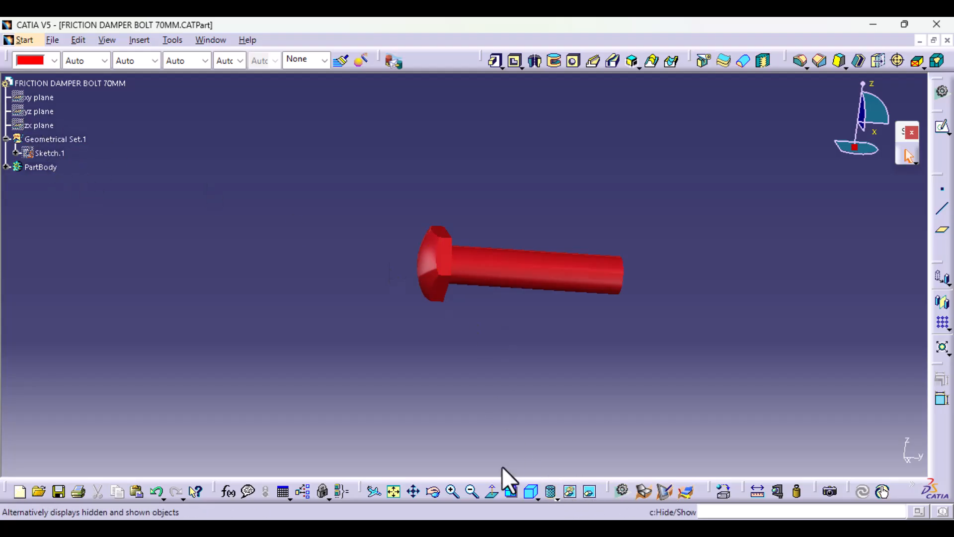
pyautogui.scroll(5, 181, 341)
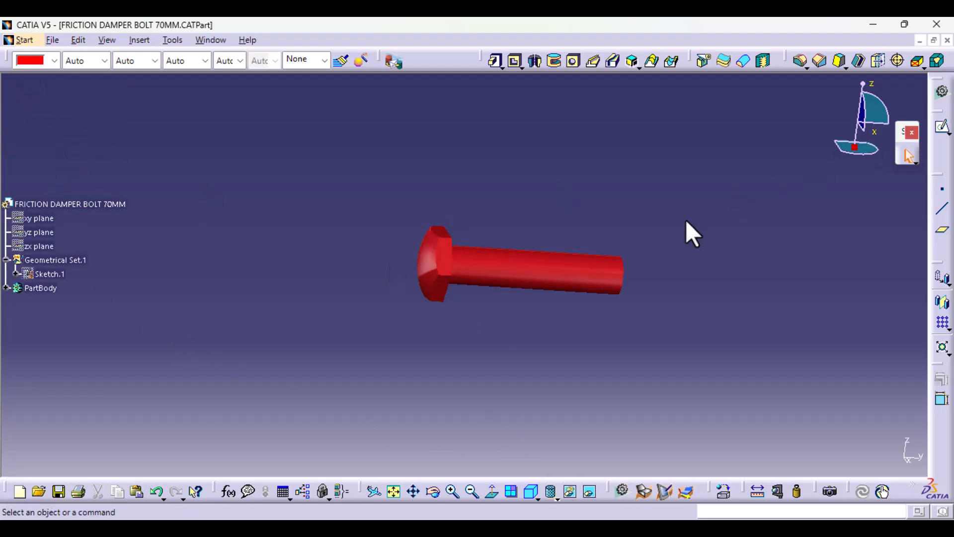
pyautogui.hotkey('ctrl', 's')
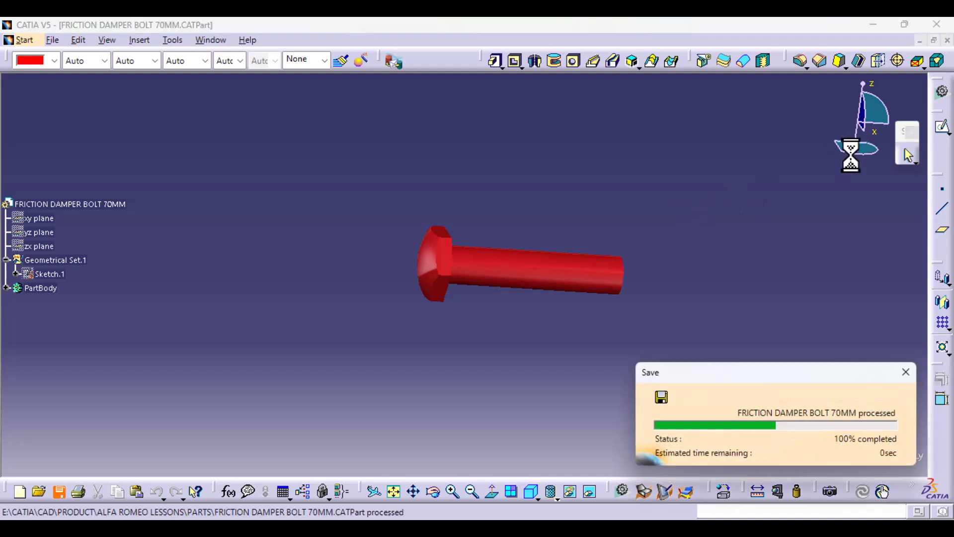
pyautogui.click(948, 40)
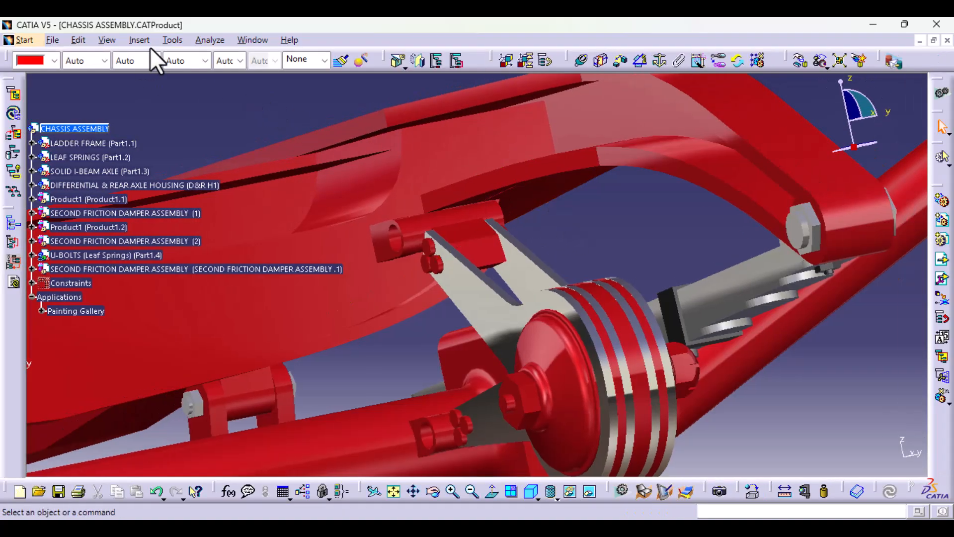
# Insert FRICTION DAMPER BOLT 70MM.CATPart from the PARTS folder into CHASSIS ASSEMBLY as an existing component and select it.
pyautogui.click(139, 40)
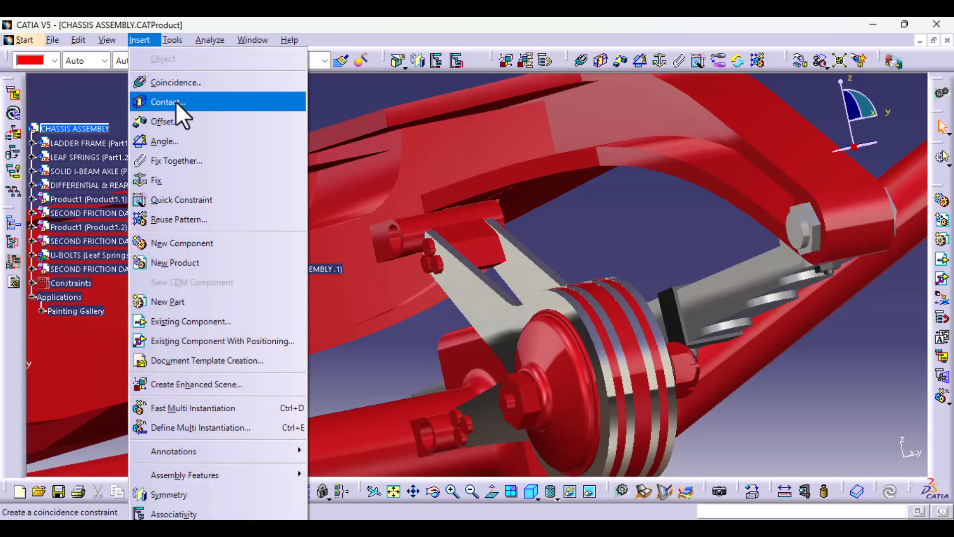
pyautogui.click(183, 321)
pyautogui.click(91, 128)
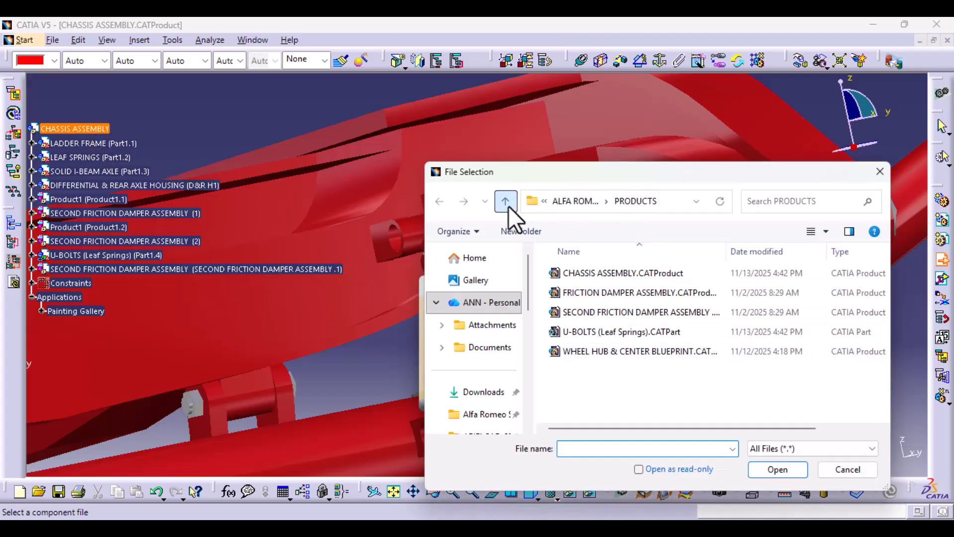
pyautogui.click(505, 201)
pyautogui.click(611, 275)
pyautogui.doubleClick(611, 275)
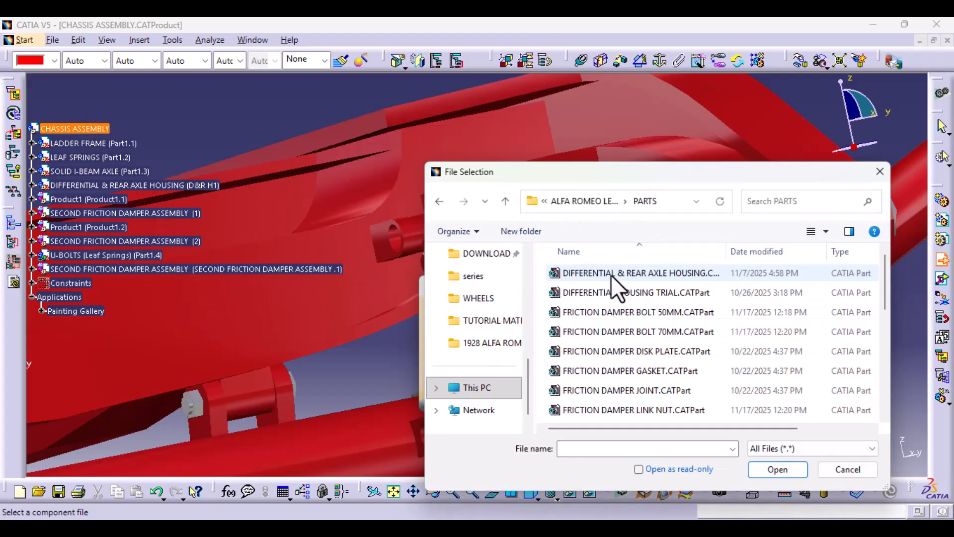
pyautogui.scroll(-2, 658, 356)
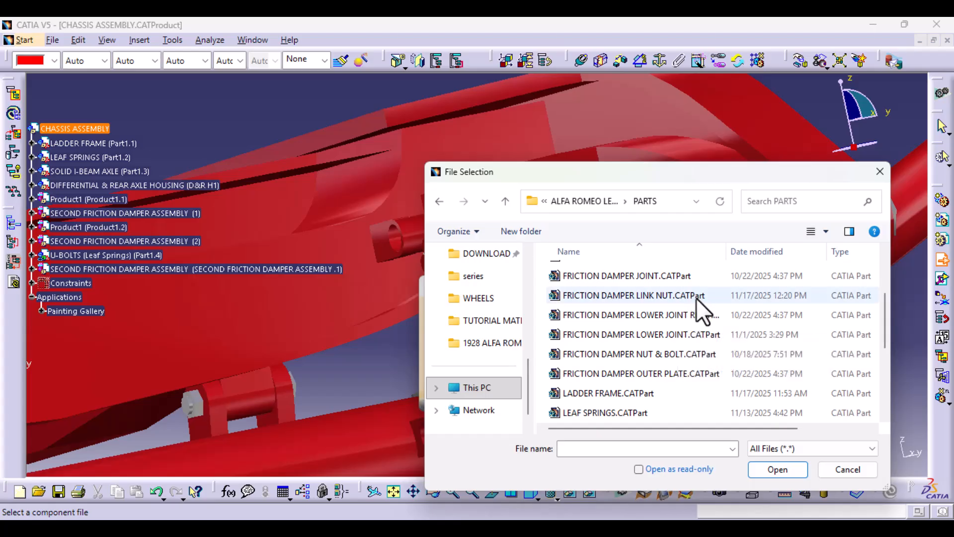
pyautogui.scroll(-1, 713, 333)
pyautogui.scroll(-1, 714, 342)
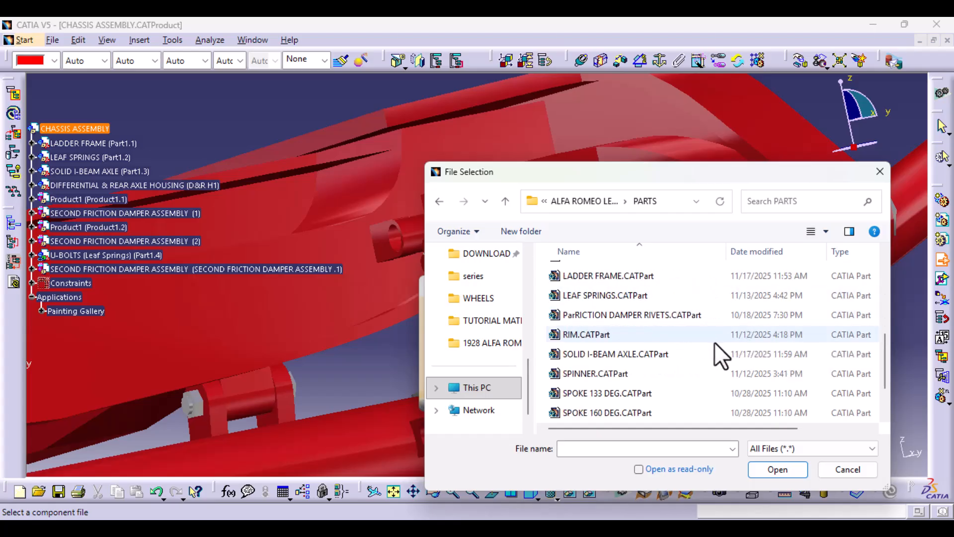
pyautogui.scroll(-1, 714, 342)
pyautogui.scroll(4, 714, 342)
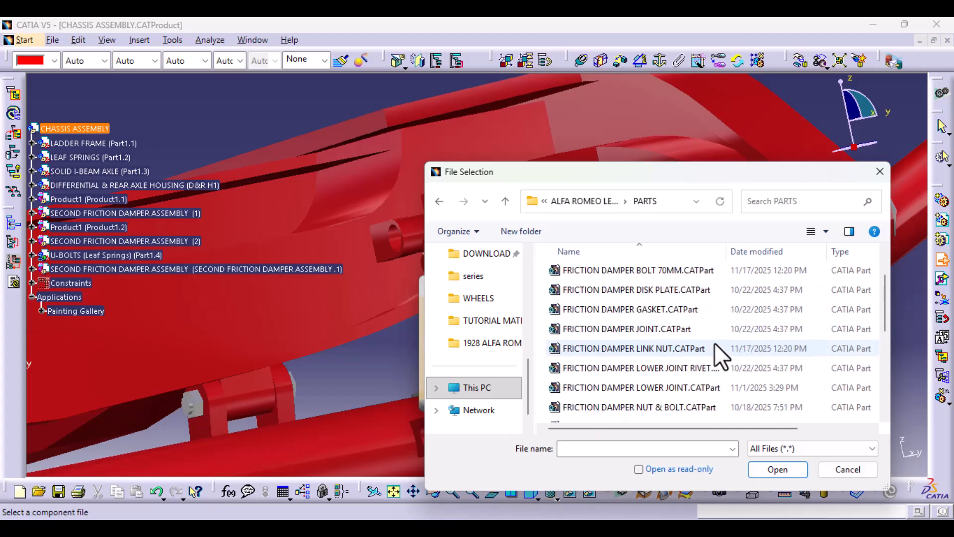
pyautogui.click(702, 273)
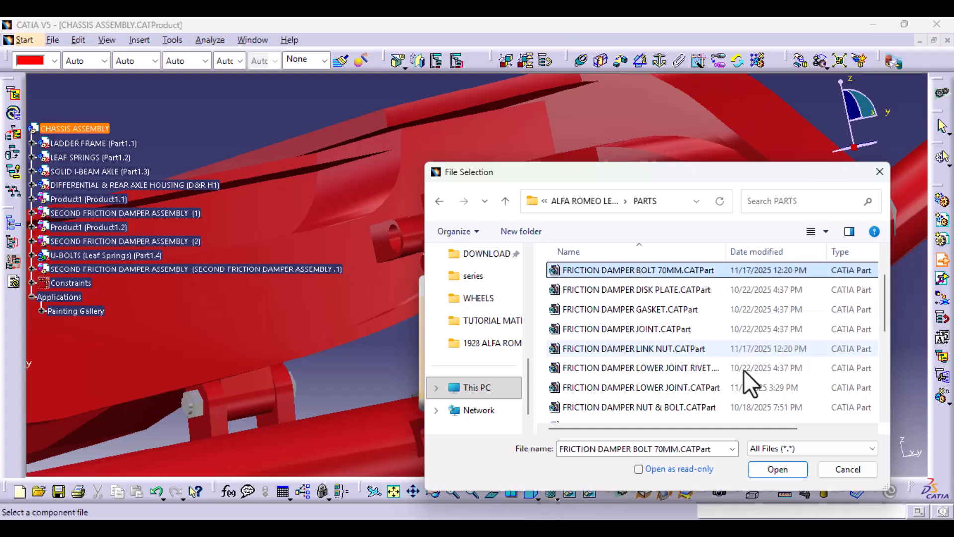
pyautogui.click(771, 469)
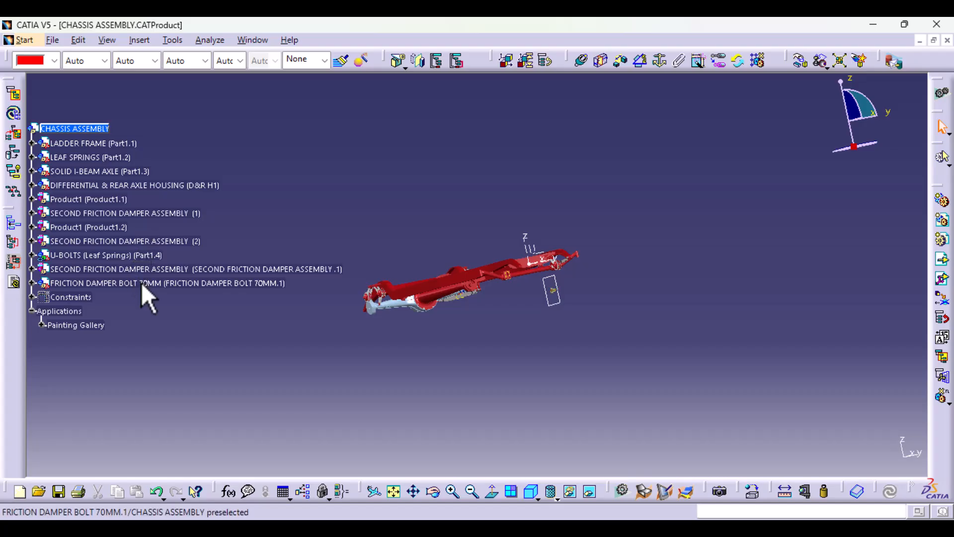
pyautogui.click(141, 283)
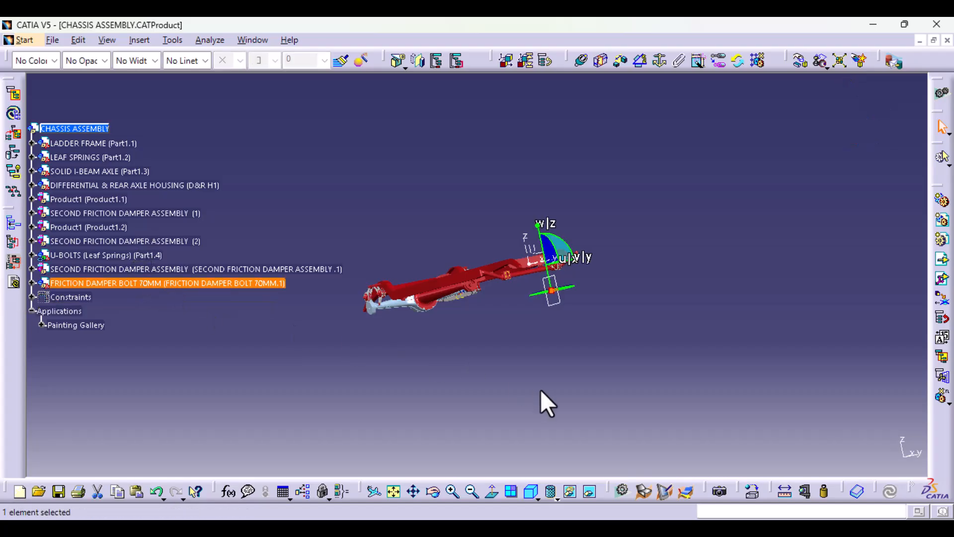
# Add a coincidence constraint between the 70 mm friction damper bolt's axis and the hole axis of the ladder frame's damper bracket.
pyautogui.moveTo(540, 389); pyautogui.dragTo(522, 193, button='middle')
pyautogui.moveTo(598, 316); pyautogui.dragTo(38, 330, button='middle')
pyautogui.click(604, 437)
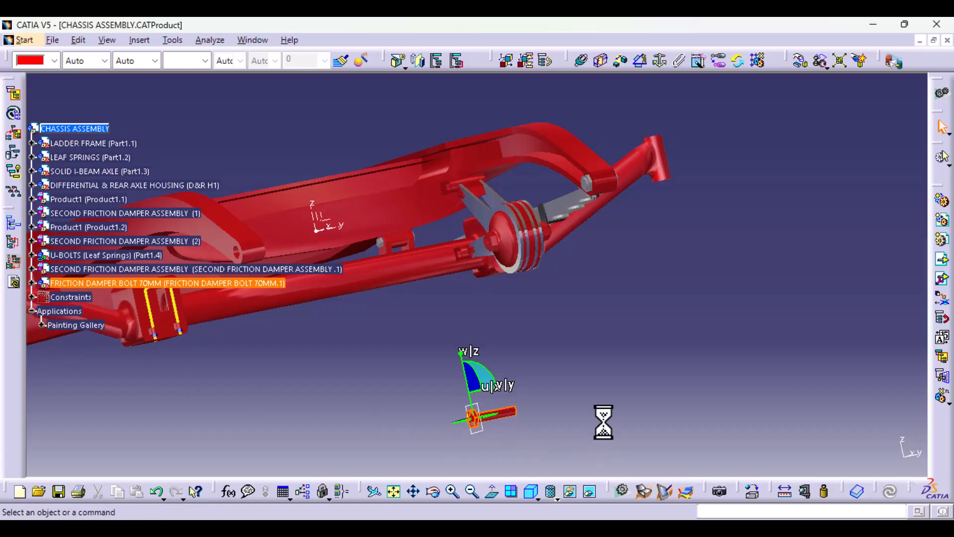
pyautogui.click(581, 59)
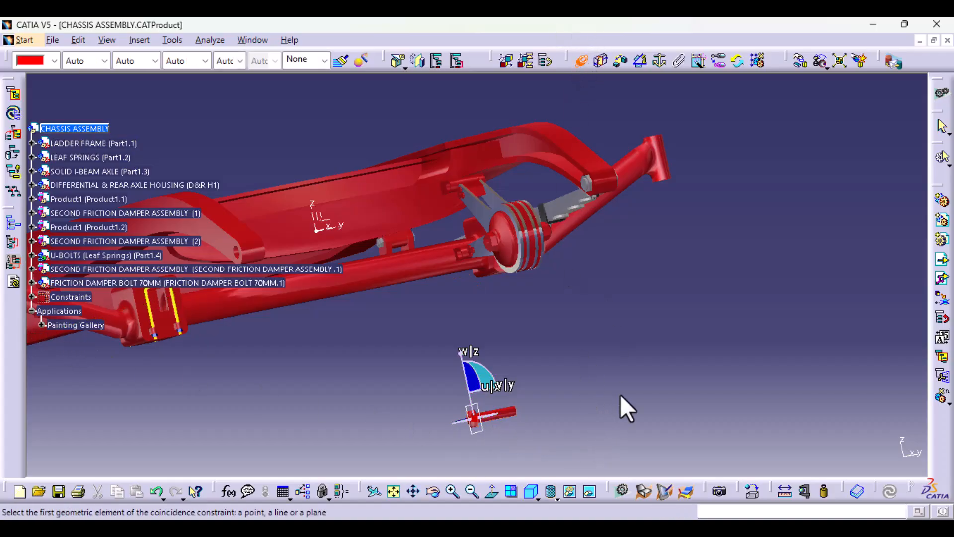
pyautogui.keyDown('ctrl'); pyautogui.moveTo(529, 395); pyautogui.dragTo(526, 348, button='middle'); pyautogui.keyUp('ctrl')
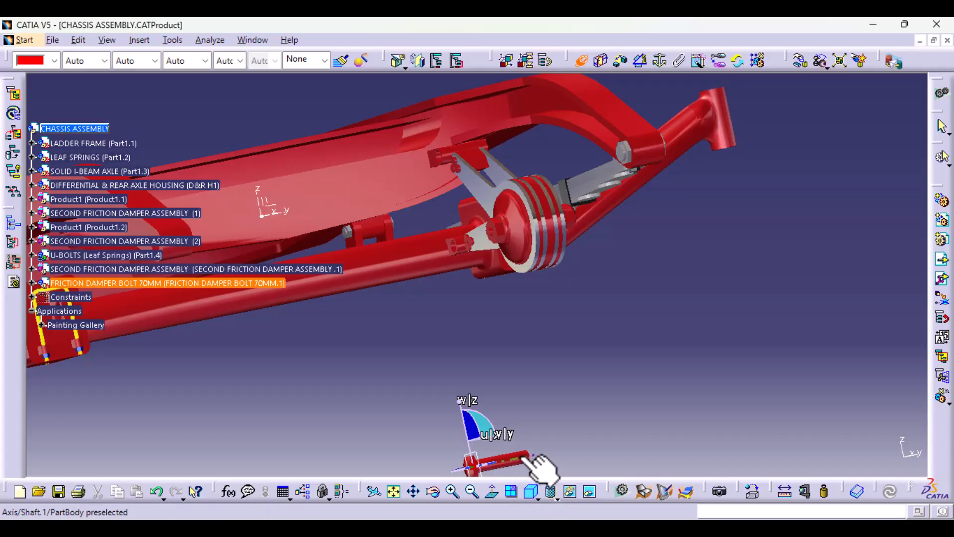
pyautogui.click(523, 459)
pyautogui.moveTo(438, 325)
pyautogui.keyDown('ctrl'); pyautogui.mouseDown(button='middle')
pyautogui.moveTo(437, 192)
pyautogui.moveTo(423, 331)
pyautogui.mouseUp(button='middle'); pyautogui.keyUp('ctrl')
pyautogui.click(398, 211)
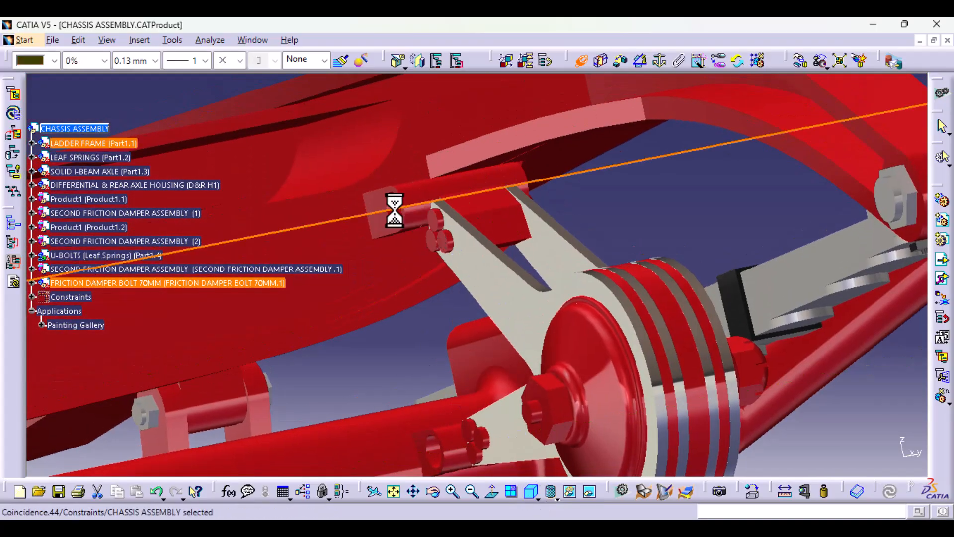
# Add a contact constraint between the ladder frame bracket's end face and the underside of the 70 mm bolt's head.
pyautogui.click(602, 61)
pyautogui.click(390, 218)
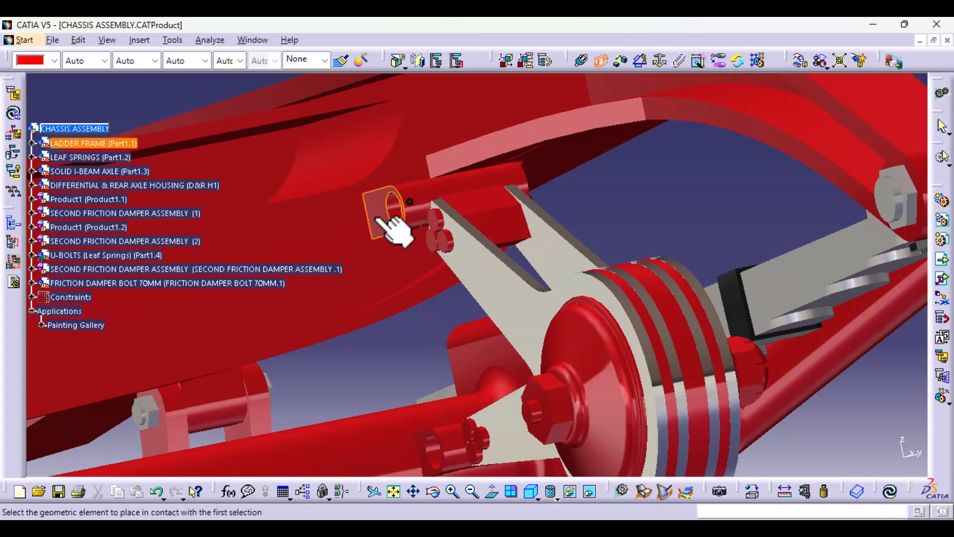
pyautogui.keyDown('ctrl'); pyautogui.moveTo(539, 290); pyautogui.dragTo(480, 219, button='middle'); pyautogui.keyUp('ctrl')
pyautogui.moveTo(488, 255); pyautogui.dragTo(773, 240, button='middle')
pyautogui.keyDown('ctrl'); pyautogui.moveTo(422, 356); pyautogui.dragTo(418, 248, button='middle'); pyautogui.keyUp('ctrl')
pyautogui.moveTo(293, 303); pyautogui.dragTo(888, 343, button='middle')
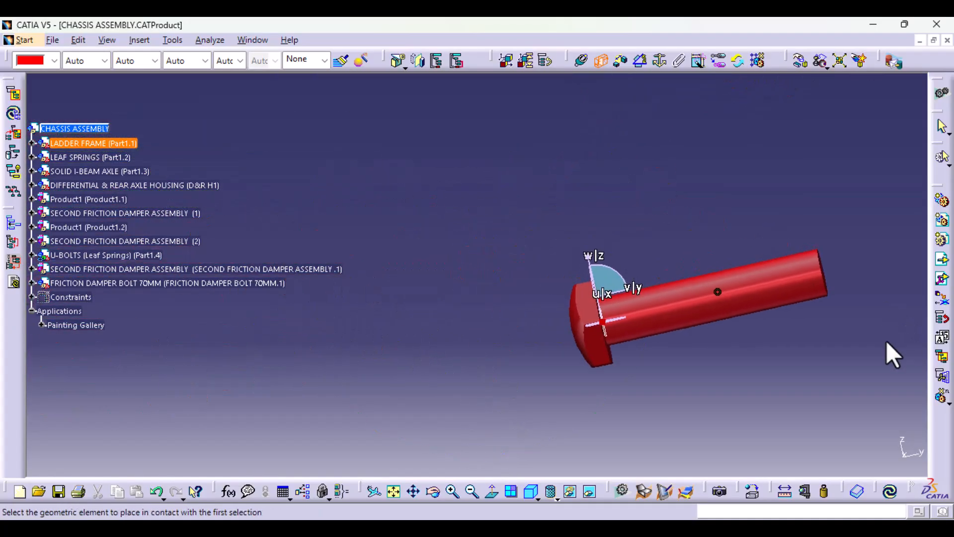
pyautogui.moveTo(638, 340); pyautogui.dragTo(625, 357, button='middle')
pyautogui.moveTo(394, 291); pyautogui.dragTo(894, 378, button='middle')
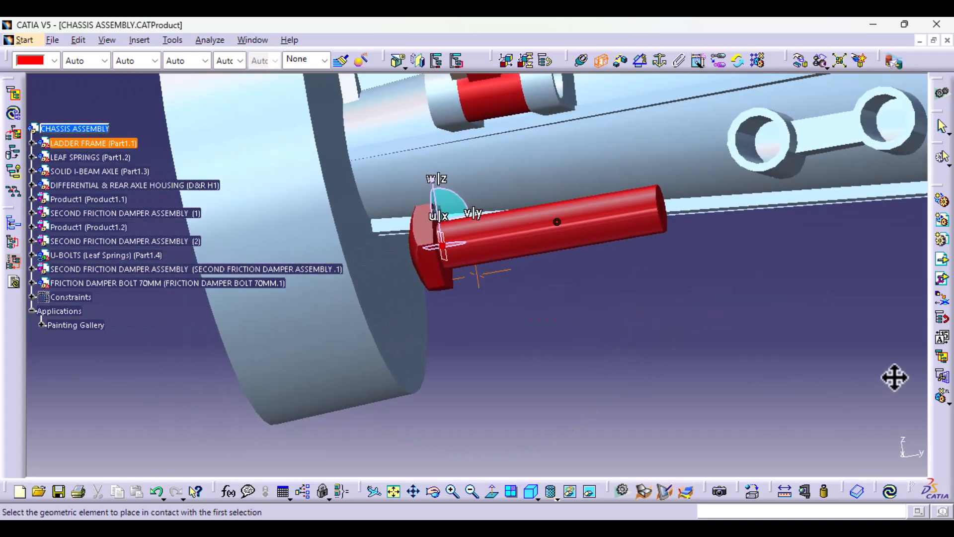
pyautogui.click(420, 255)
pyautogui.click(450, 279)
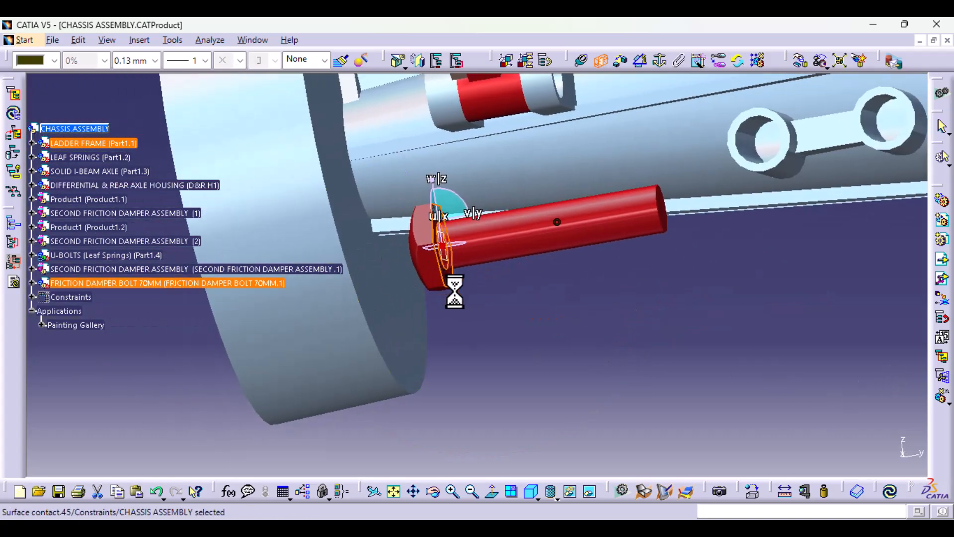
# Update the assembly to seat the 70 mm friction damper bolt in the ladder frame bracket.
pyautogui.click(887, 492)
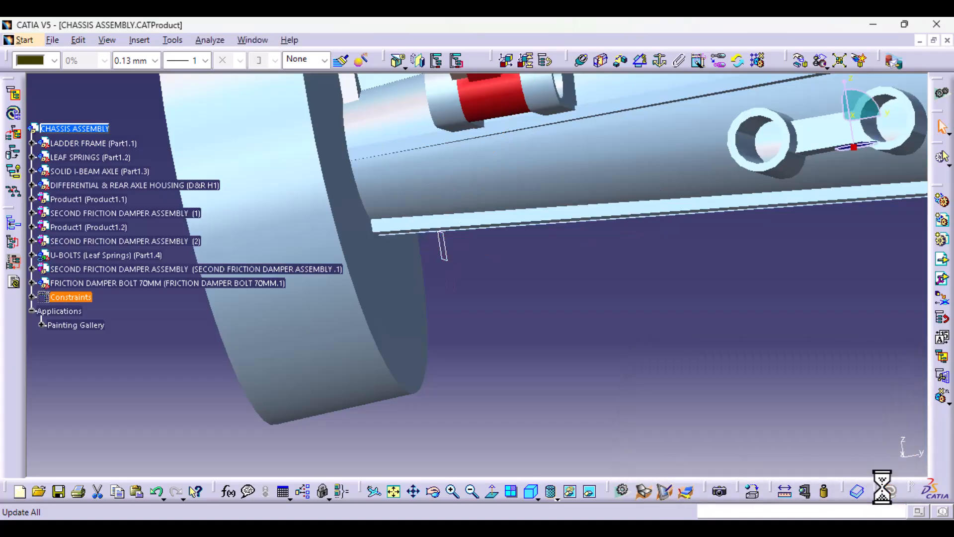
pyautogui.moveTo(676, 279); pyautogui.dragTo(578, 303, button='middle')
pyautogui.moveTo(553, 263); pyautogui.dragTo(419, 430, button='middle')
pyautogui.moveTo(428, 262); pyautogui.dragTo(654, 360, button='middle')
pyautogui.moveTo(706, 403); pyautogui.dragTo(63, 198, button='middle')
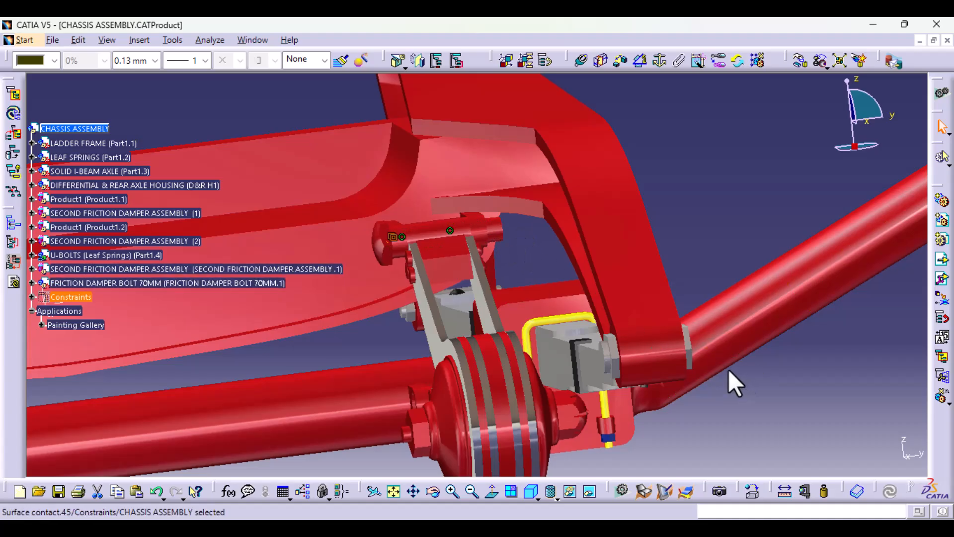
# Insert the existing component FRICTION DAMPER BOLT 50MM.CATPart into CHASSIS ASSEMBLY.
pyautogui.click(138, 40)
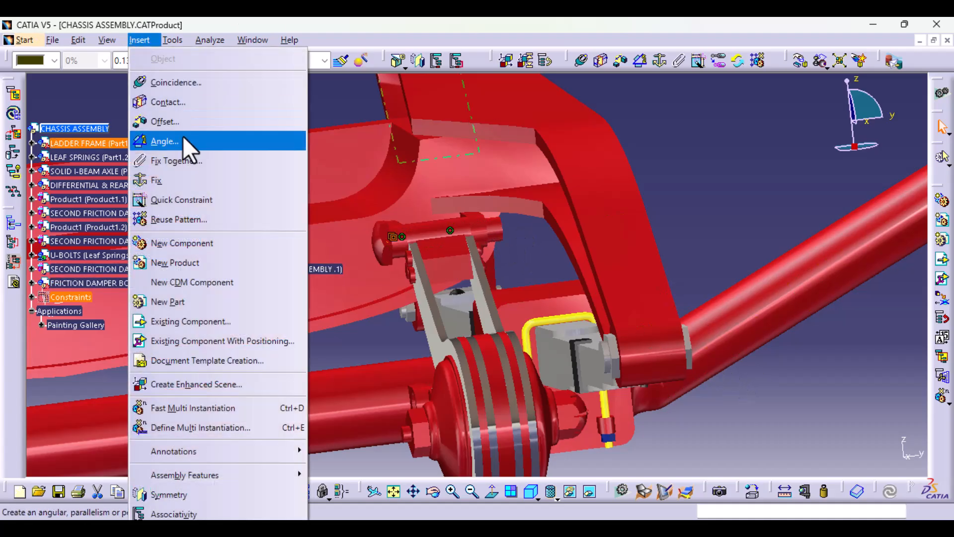
pyautogui.click(198, 322)
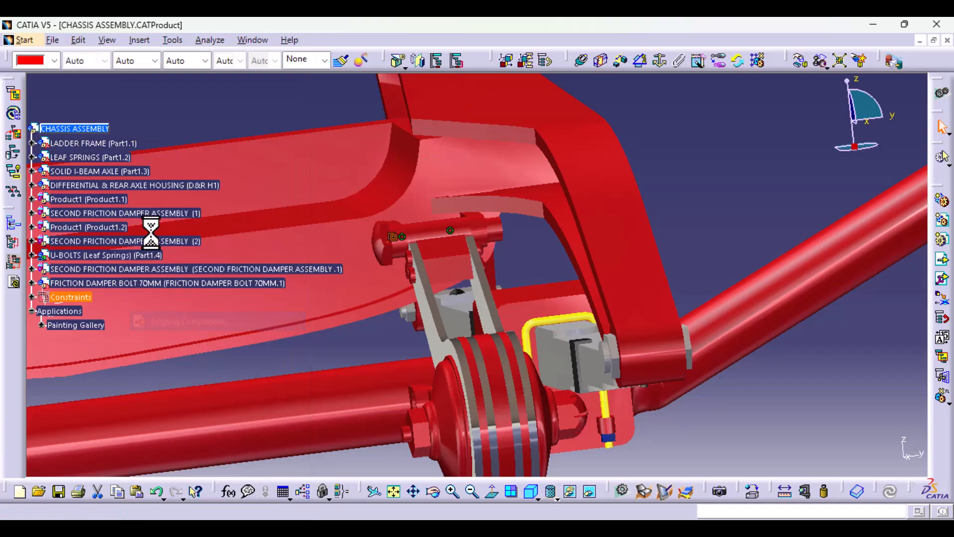
pyautogui.click(94, 130)
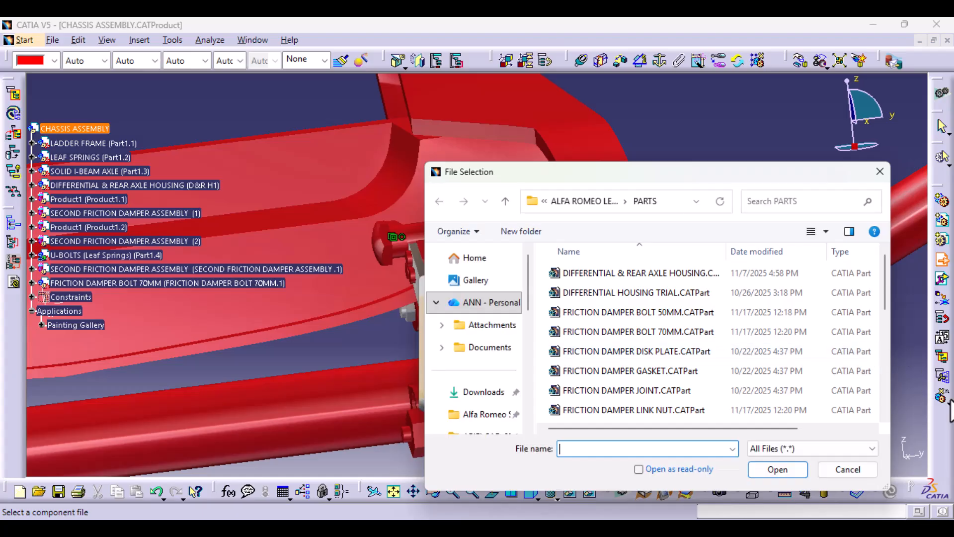
pyautogui.click(690, 311)
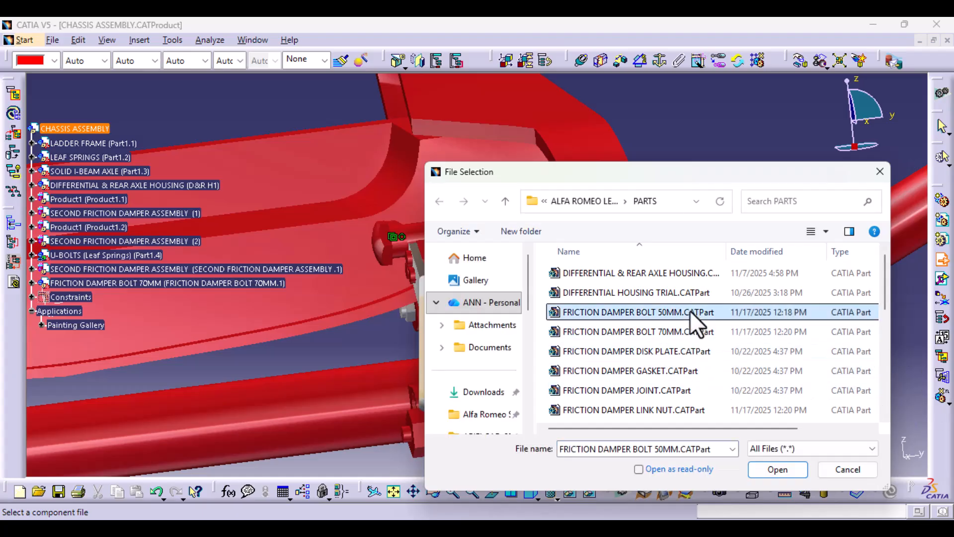
pyautogui.click(772, 469)
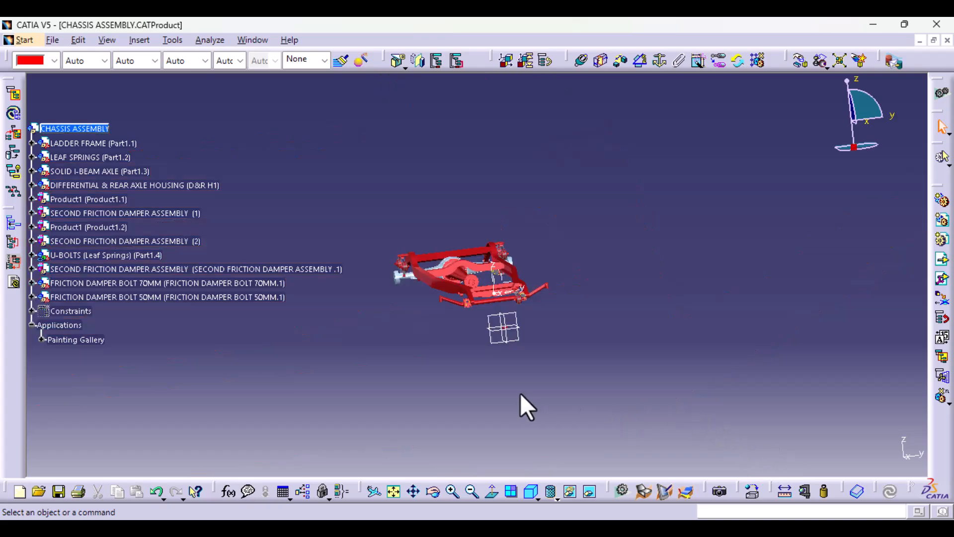
# Add a coincidence constraint between the 50 mm friction damper bolt's axis and the damper bracket hole axis on the solid I-beam axle.
pyautogui.moveTo(520, 393); pyautogui.dragTo(515, 160, button='middle')
pyautogui.moveTo(600, 362); pyautogui.dragTo(322, 203, button='middle')
pyautogui.click(122, 299)
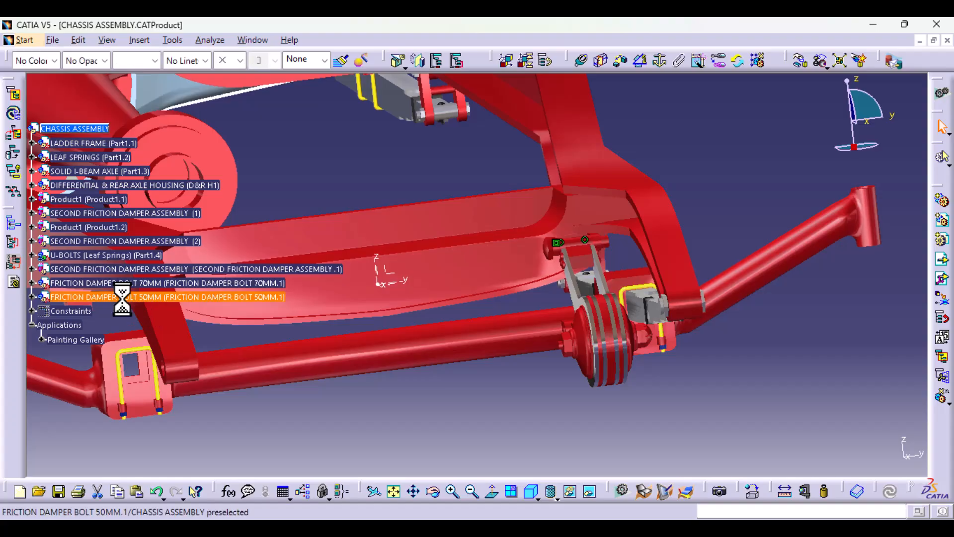
pyautogui.moveTo(695, 308); pyautogui.dragTo(665, 383, button='middle')
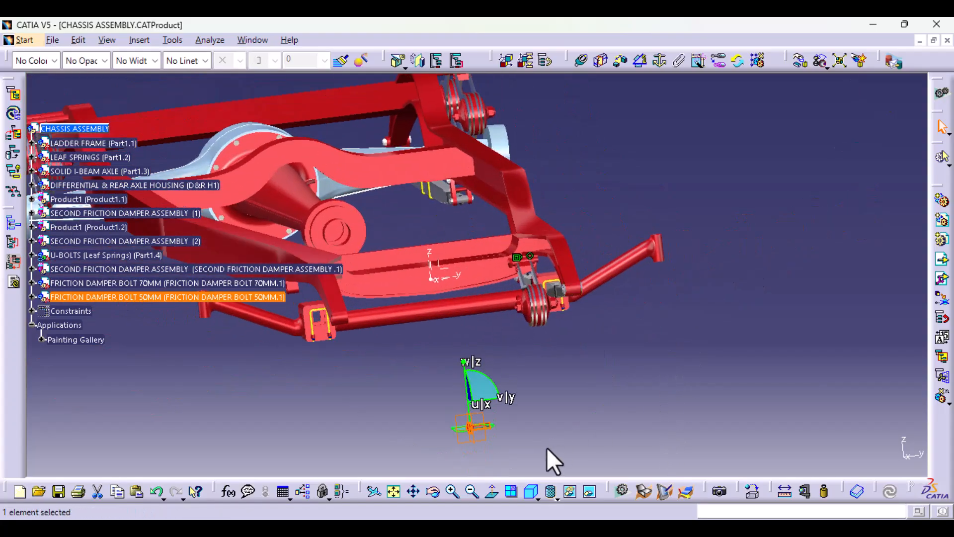
pyautogui.moveTo(547, 449); pyautogui.dragTo(560, 365, button='middle')
pyautogui.moveTo(534, 414); pyautogui.dragTo(537, 220, button='middle')
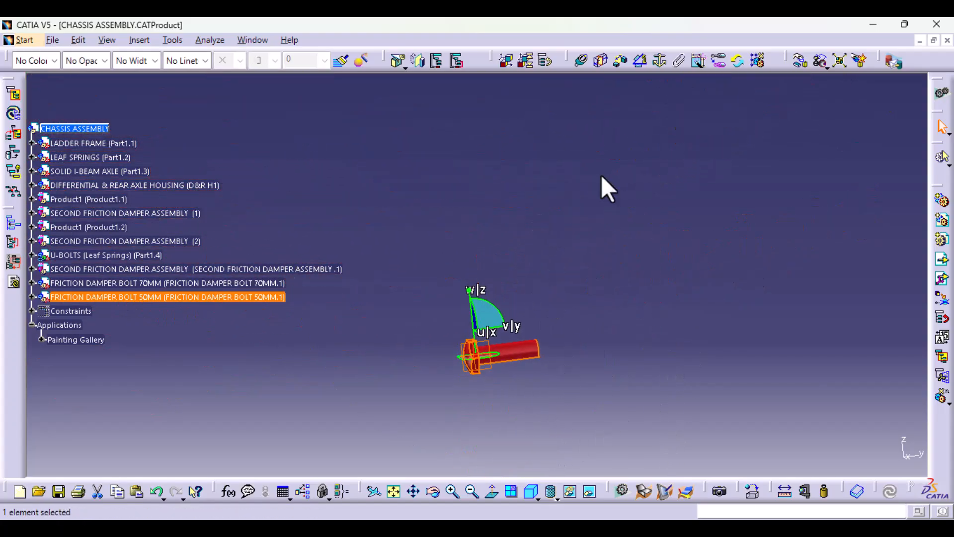
pyautogui.click(648, 141)
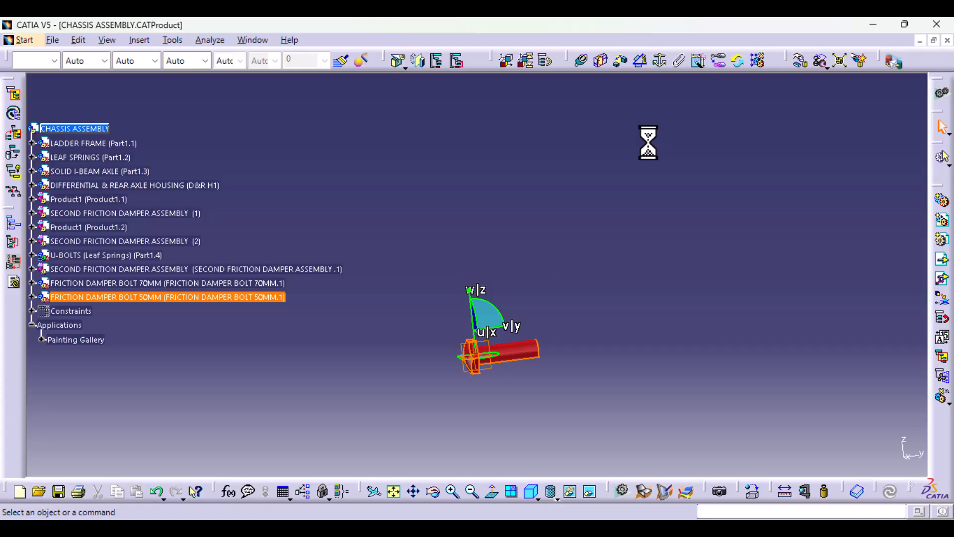
pyautogui.click(583, 61)
pyautogui.click(527, 352)
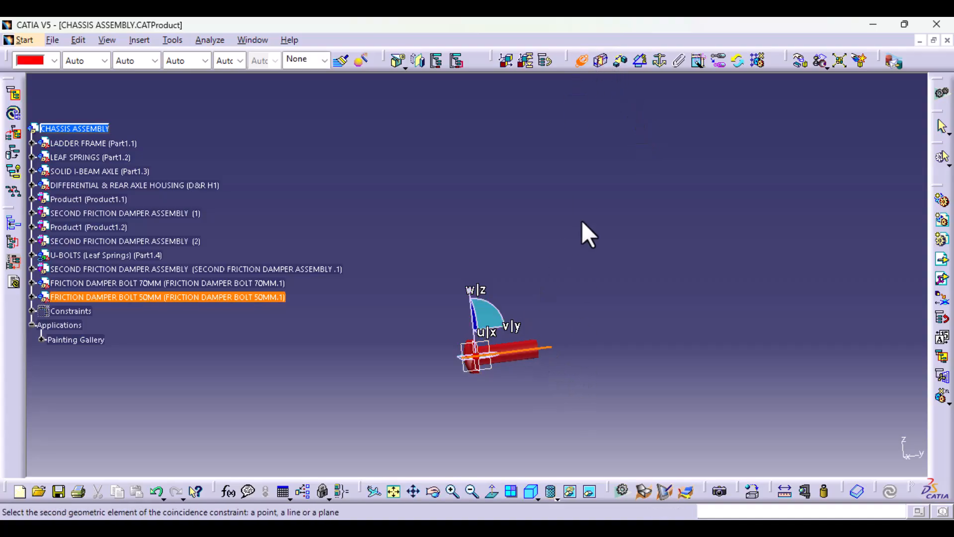
pyautogui.moveTo(583, 224); pyautogui.dragTo(503, 418, button='middle')
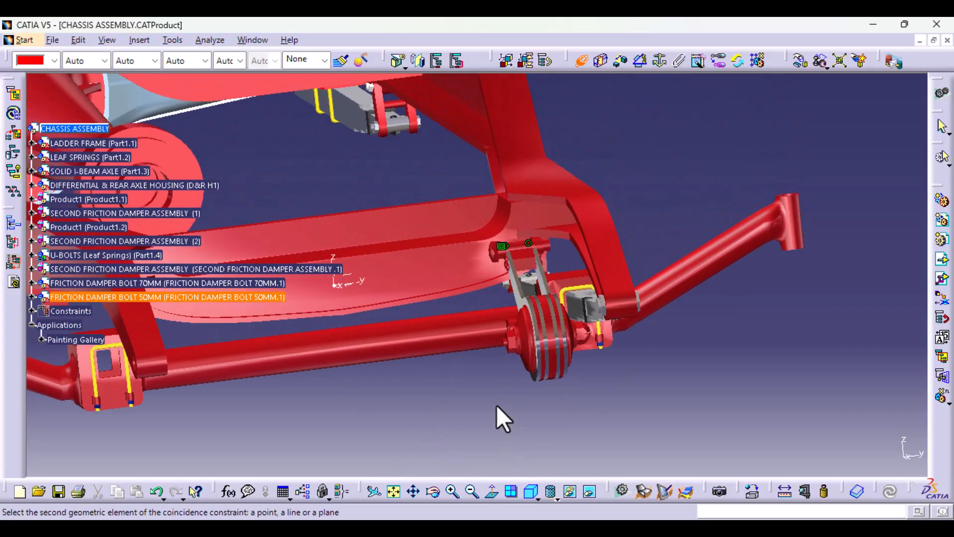
pyautogui.moveTo(531, 346); pyautogui.dragTo(577, 457, button='middle')
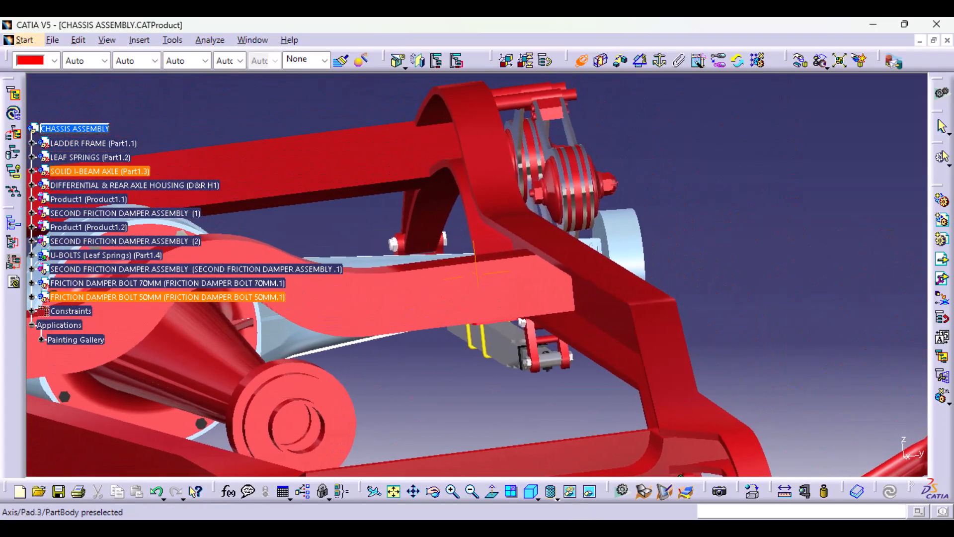
pyautogui.moveTo(522, 307); pyautogui.dragTo(463, 266, button='middle')
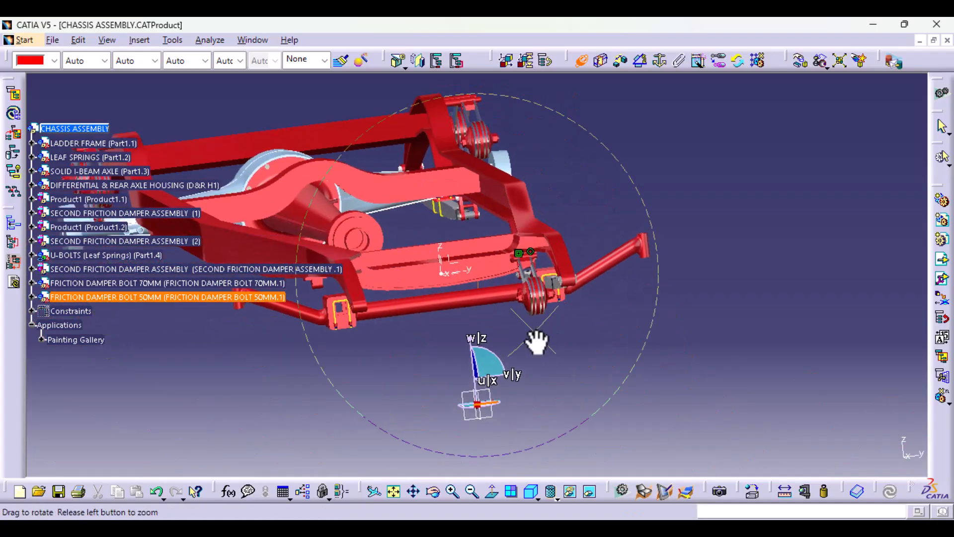
pyautogui.moveTo(537, 341); pyautogui.dragTo(470, 504, button='middle')
pyautogui.moveTo(602, 318); pyautogui.dragTo(439, 501, button='middle')
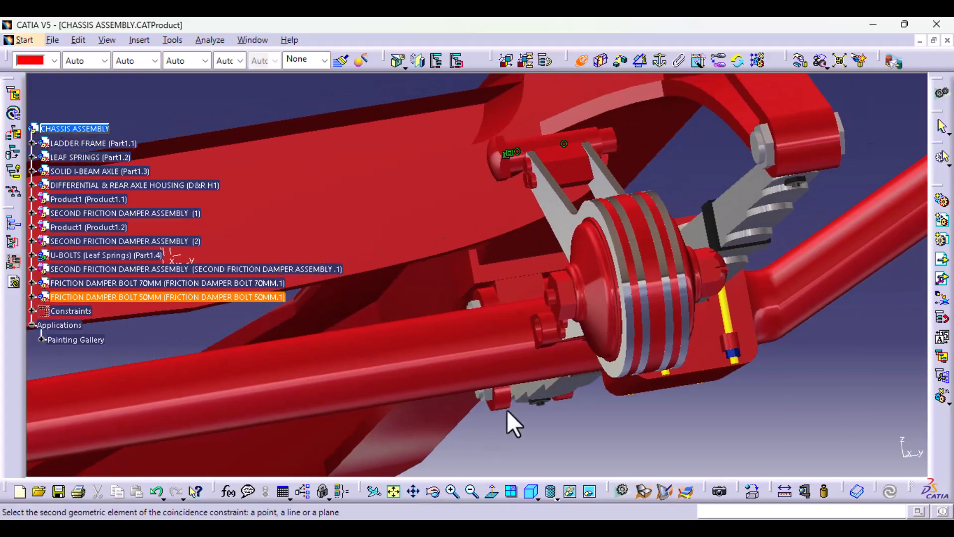
pyautogui.moveTo(507, 406); pyautogui.dragTo(504, 337, button='middle')
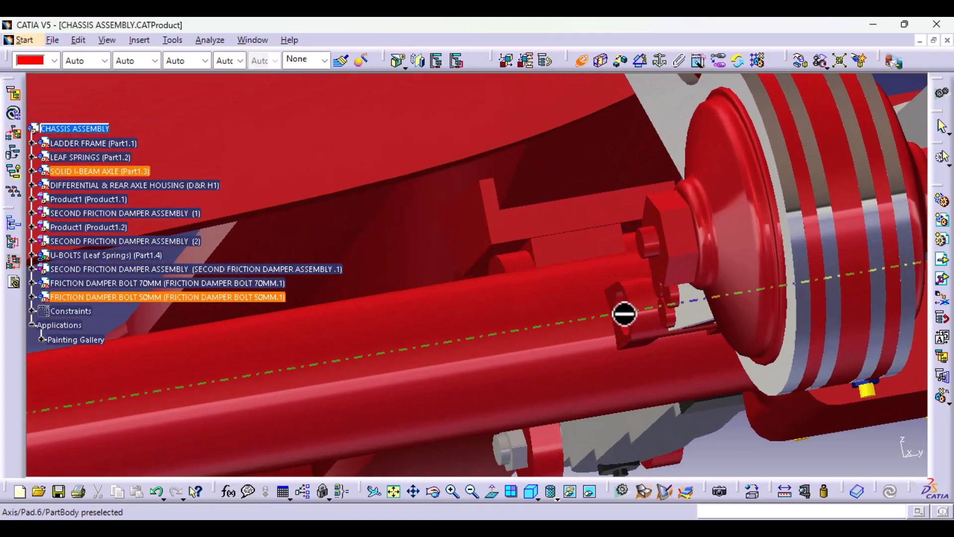
pyautogui.click(623, 312)
# Add a contact constraint between the underside of the 50 mm bolt's head and the I-beam axle bracket's end face, and update the assembly.
pyautogui.moveTo(639, 288); pyautogui.dragTo(596, 102, button='middle')
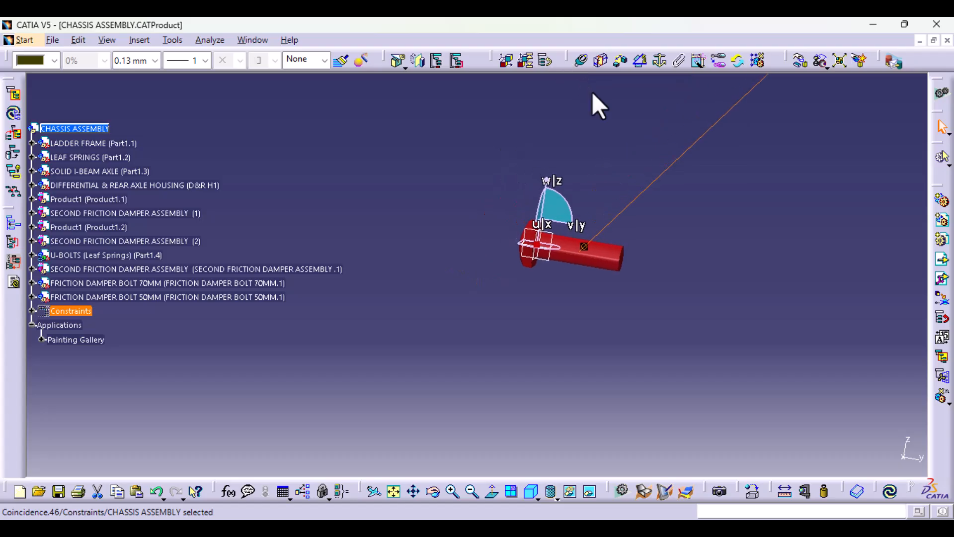
pyautogui.click(601, 60)
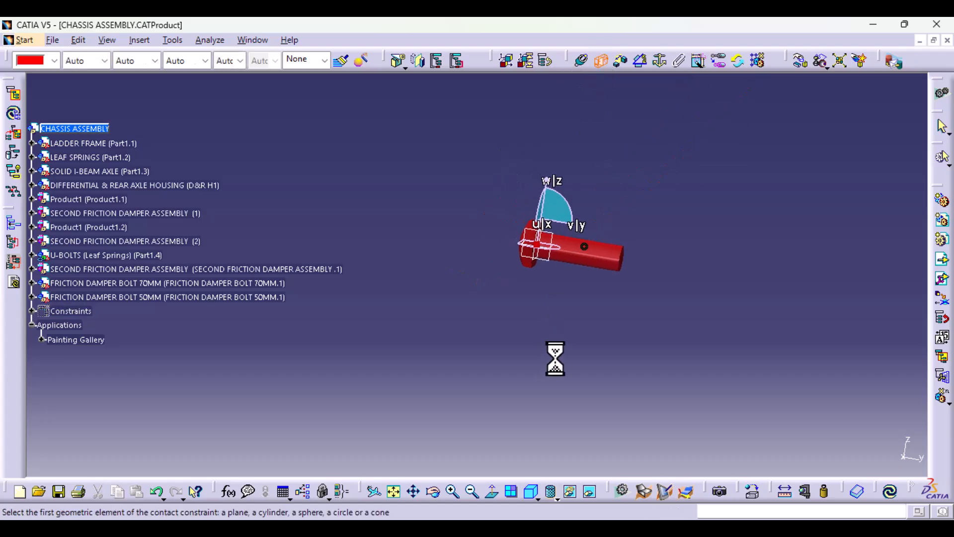
pyautogui.moveTo(555, 358); pyautogui.dragTo(553, 219, button='middle')
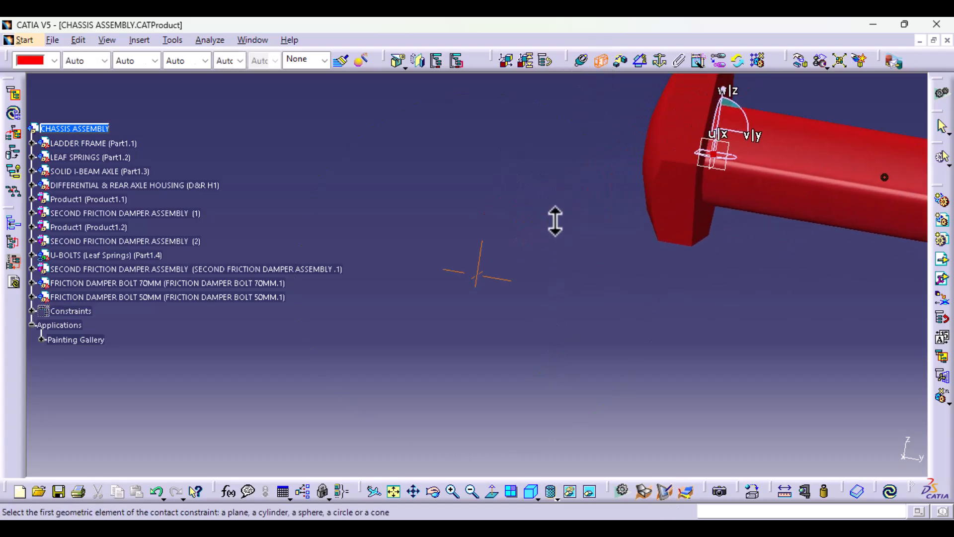
pyautogui.click(706, 233)
pyautogui.moveTo(623, 285); pyautogui.dragTo(614, 400, button='middle')
pyautogui.moveTo(577, 241); pyautogui.dragTo(528, 415, button='middle')
pyautogui.moveTo(514, 307); pyautogui.dragTo(567, 264, button='middle')
pyautogui.moveTo(601, 379); pyautogui.dragTo(189, 239, button='middle')
pyautogui.moveTo(496, 361); pyautogui.dragTo(472, 276, button='middle')
pyautogui.moveTo(627, 397); pyautogui.dragTo(664, 404, button='middle')
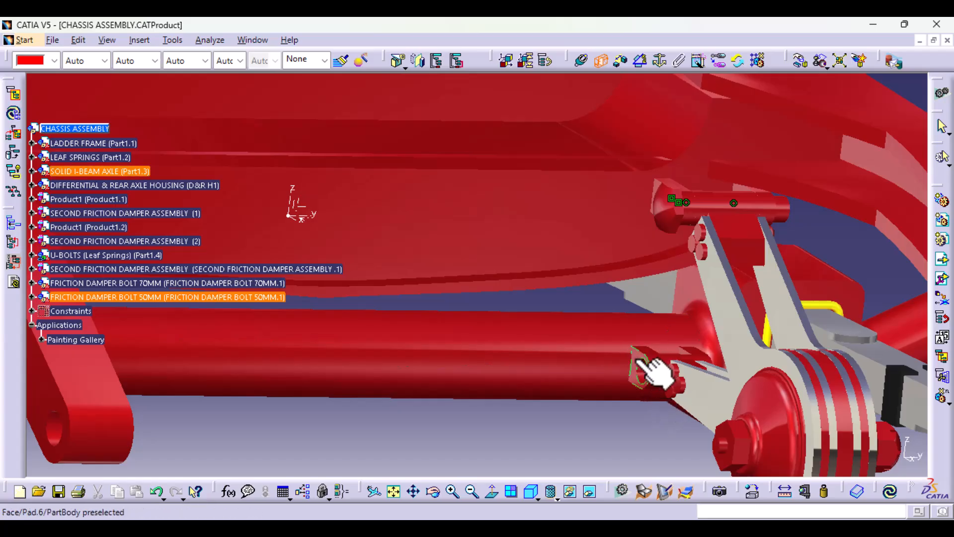
pyautogui.click(645, 367)
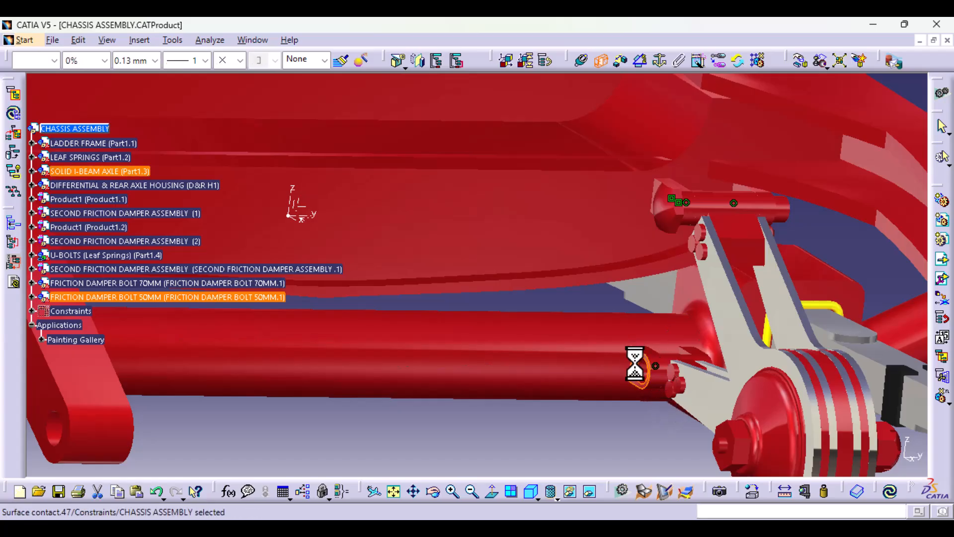
pyautogui.click(895, 490)
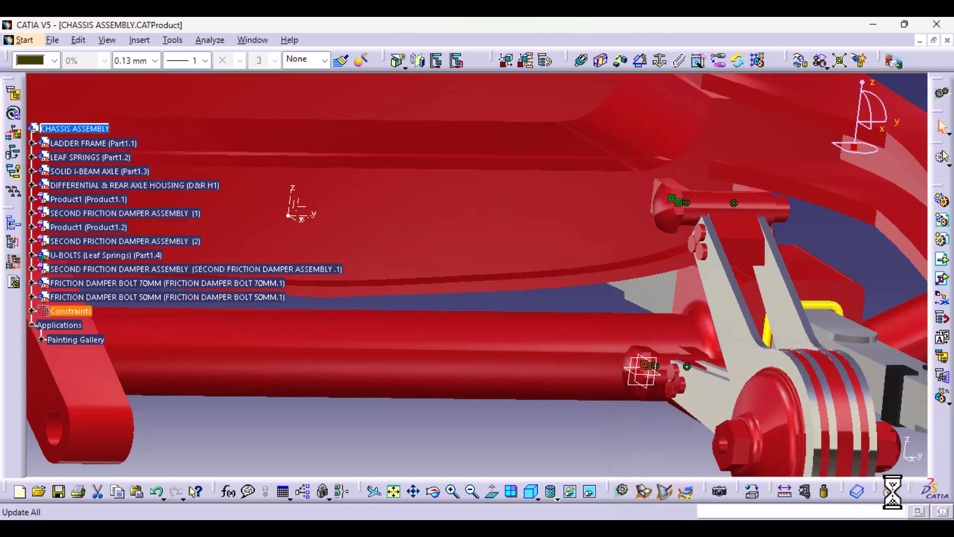
# Hide the reference planes of the 50 mm friction damper bolt.
pyautogui.moveTo(602, 429); pyautogui.dragTo(590, 334, button='middle')
pyautogui.moveTo(555, 365); pyautogui.dragTo(281, 188, button='middle')
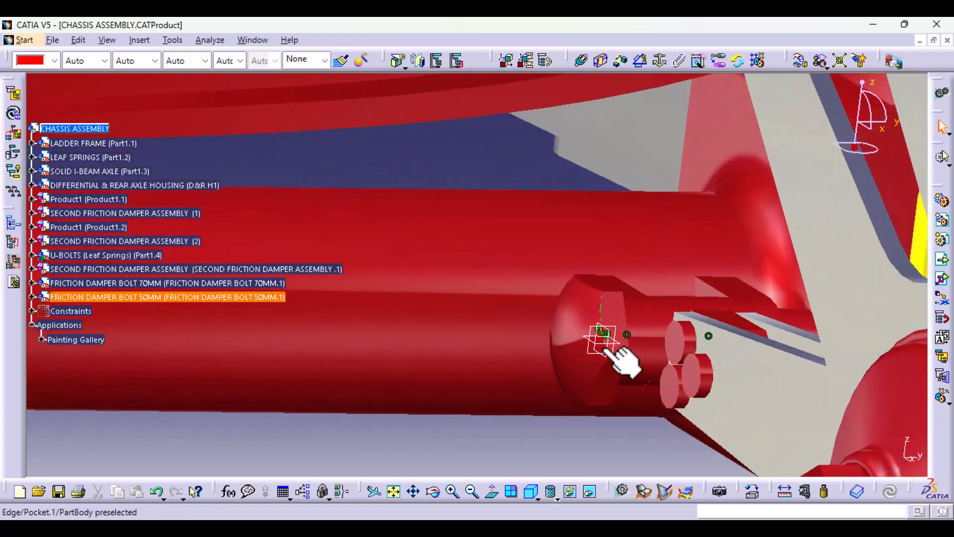
pyautogui.click(567, 493)
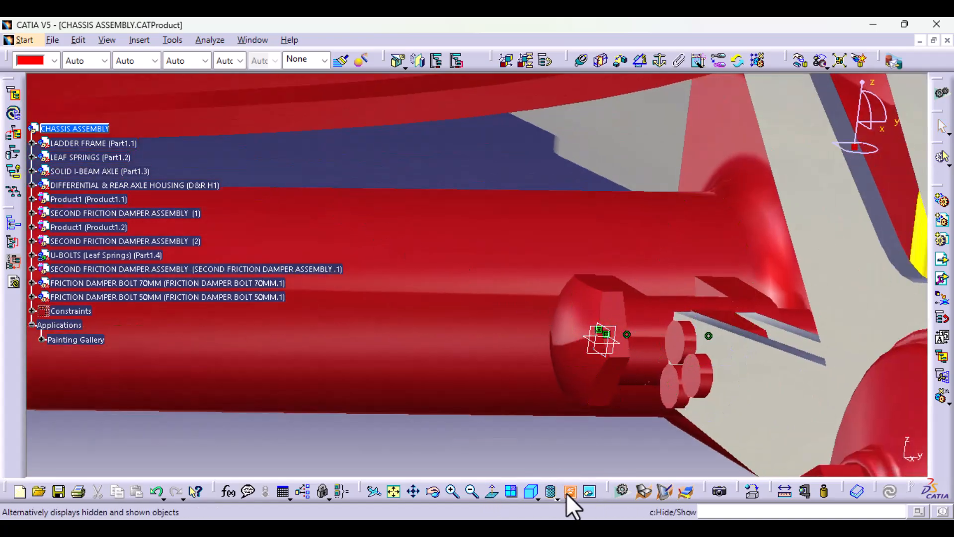
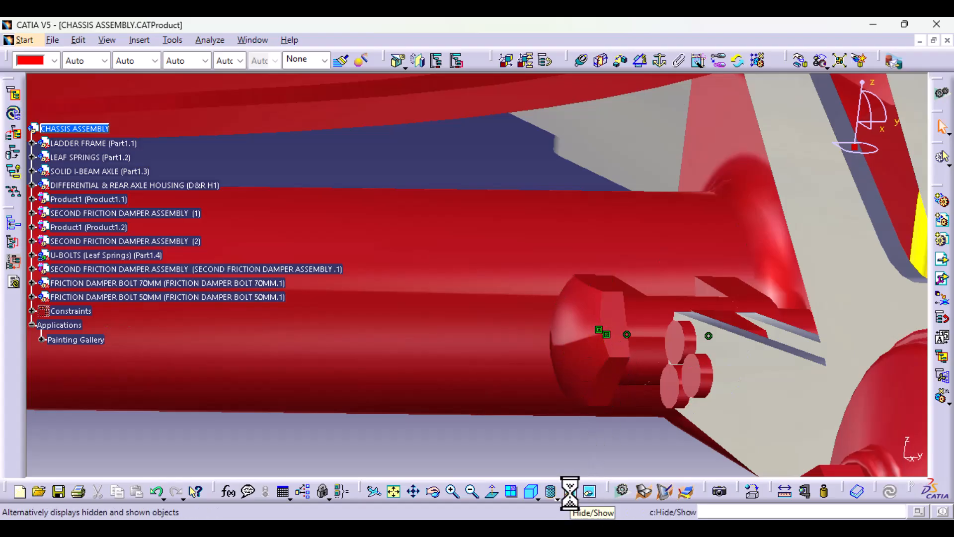
pyautogui.moveTo(565, 324); pyautogui.dragTo(519, 414, button='middle')
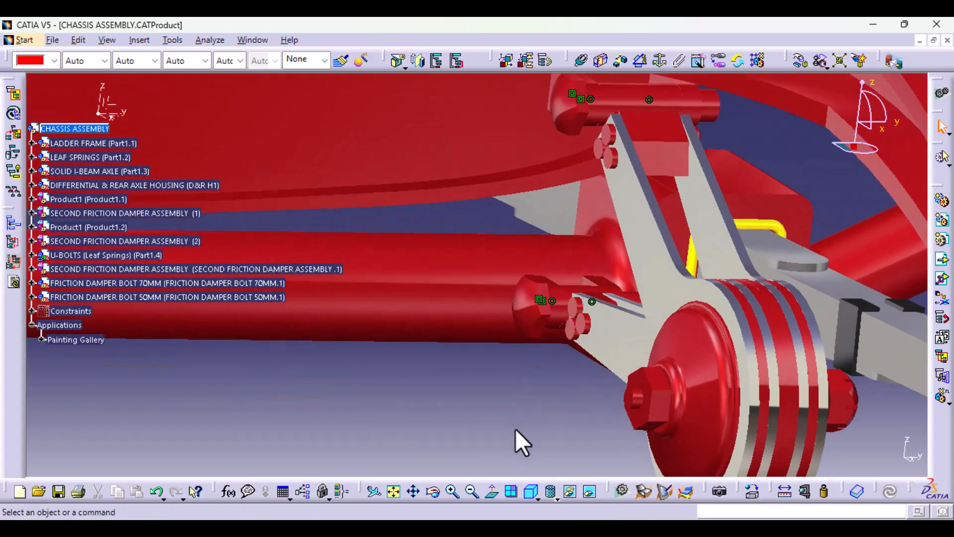
# Start a multi-instantiation of the 50 mm friction damper bolt in CHASSIS ASSEMBLY with 2 new instances.
pyautogui.moveTo(571, 207); pyautogui.dragTo(210, 319, button='middle')
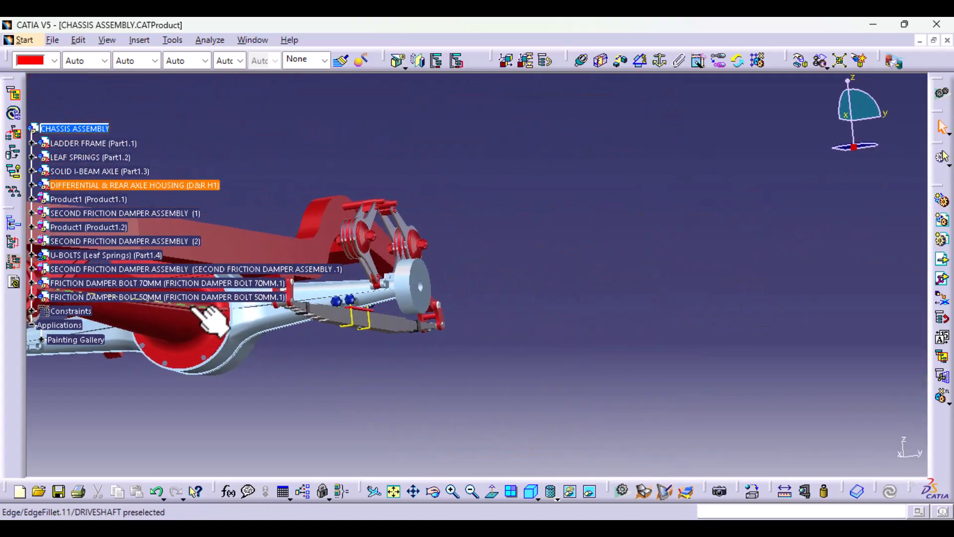
pyautogui.moveTo(332, 340); pyautogui.dragTo(841, 316, button='middle')
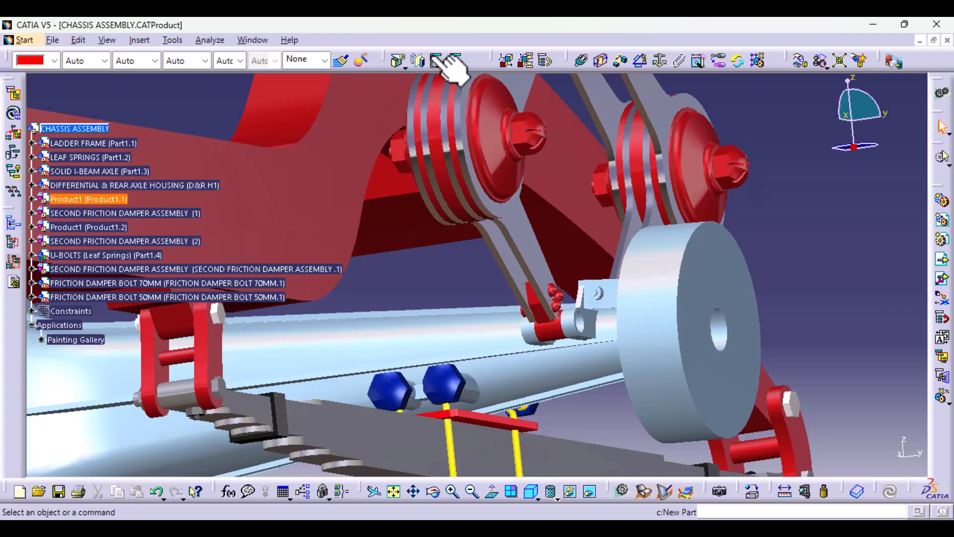
pyautogui.click(142, 39)
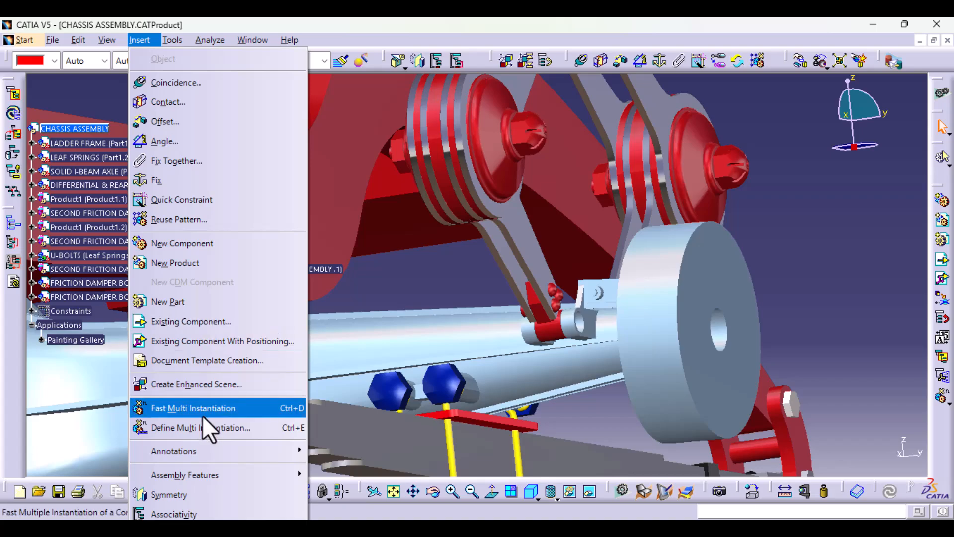
pyautogui.click(207, 427)
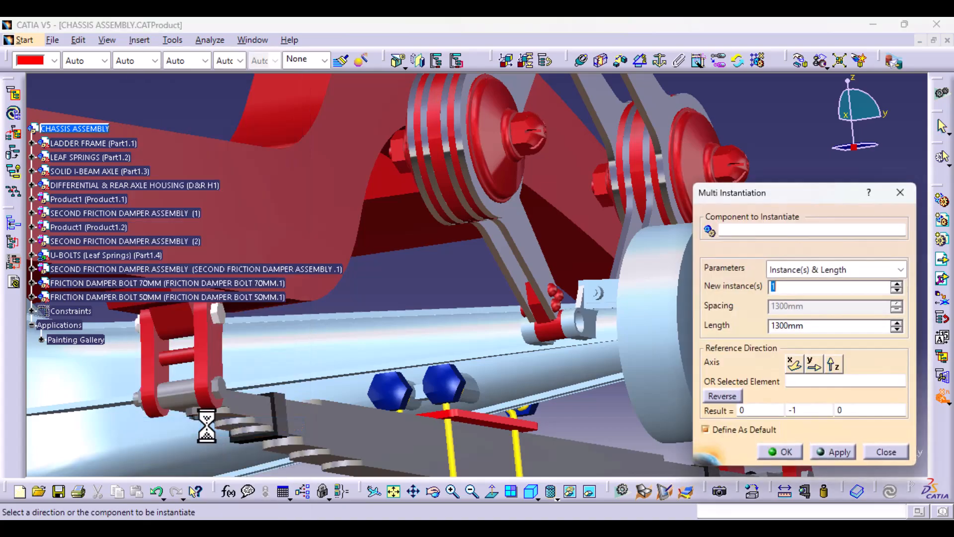
pyautogui.click(897, 283)
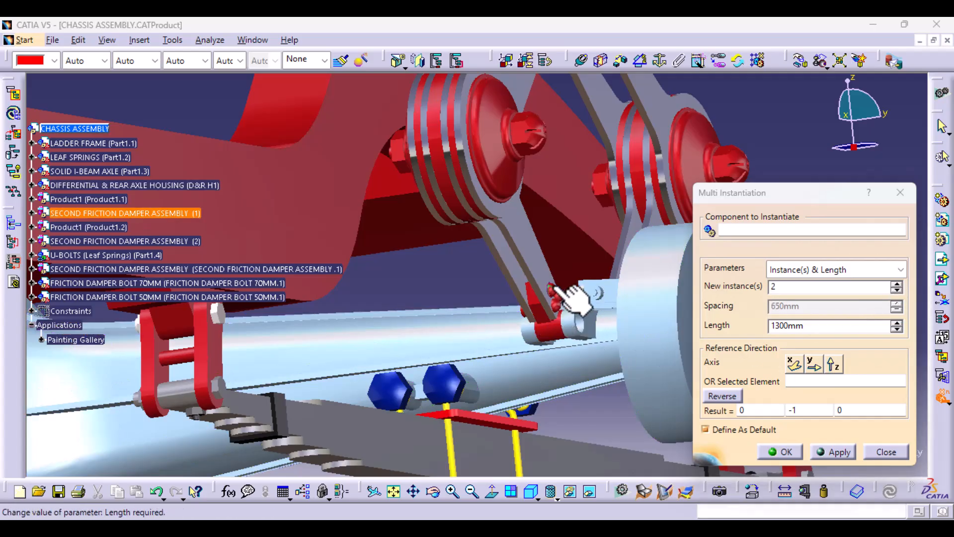
pyautogui.moveTo(564, 298); pyautogui.dragTo(905, 410, button='middle')
pyautogui.moveTo(508, 384); pyautogui.dragTo(679, 397, button='middle')
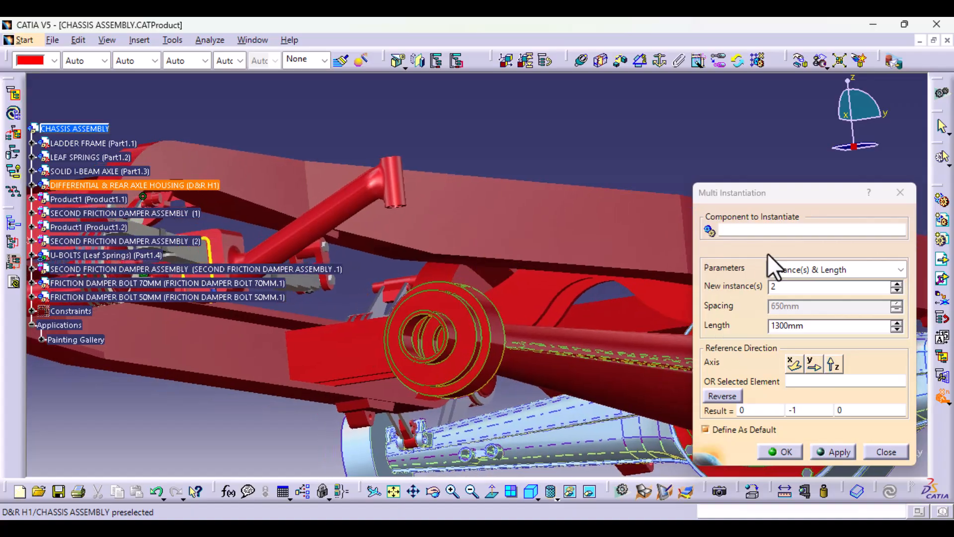
pyautogui.click(763, 226)
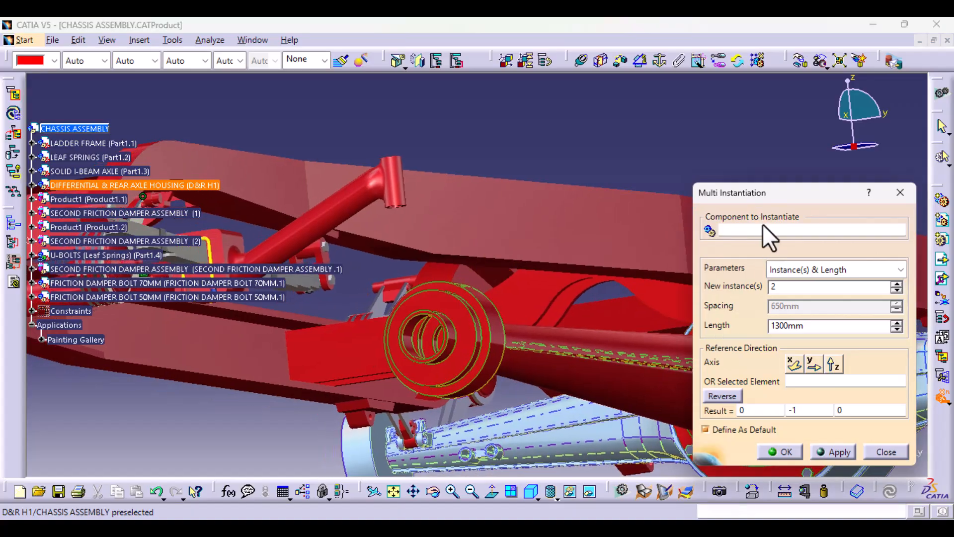
pyautogui.click(130, 297)
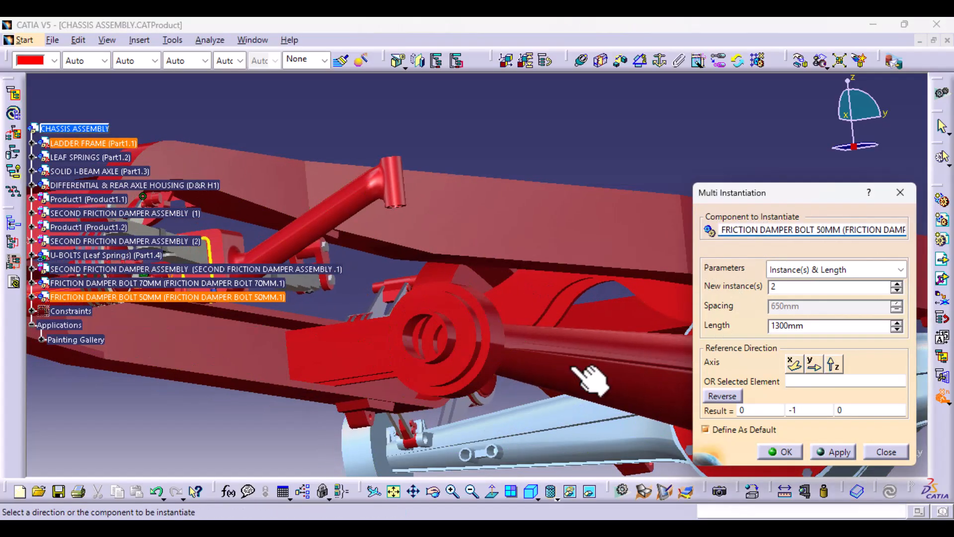
# Set the multi-instantiation direction to the X axis and reverse it to point along the chassis toward the rear axle.
pyautogui.keyDown('ctrl'); pyautogui.moveTo(569, 377); pyautogui.dragTo(551, 518, button='middle'); pyautogui.keyUp('ctrl')
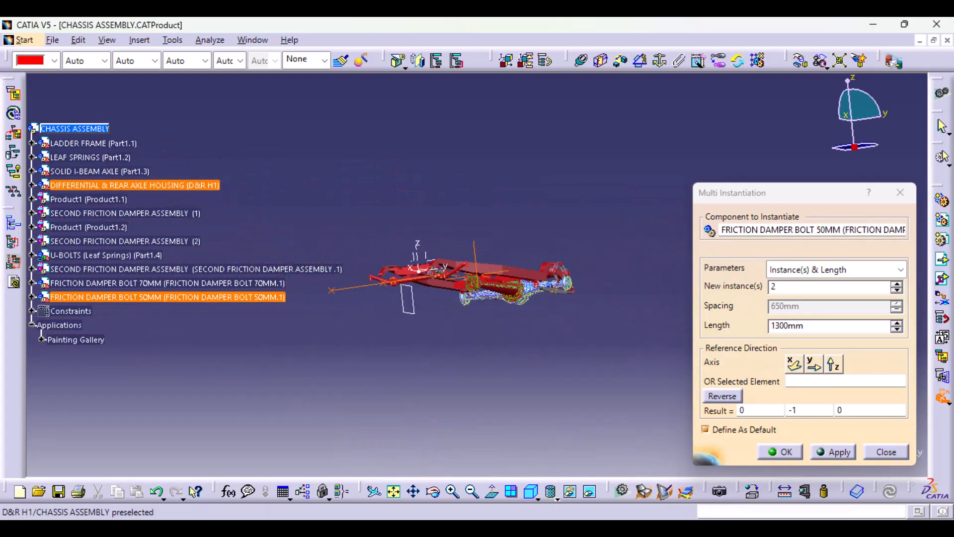
pyautogui.moveTo(478, 342); pyautogui.dragTo(397, 416, button='middle')
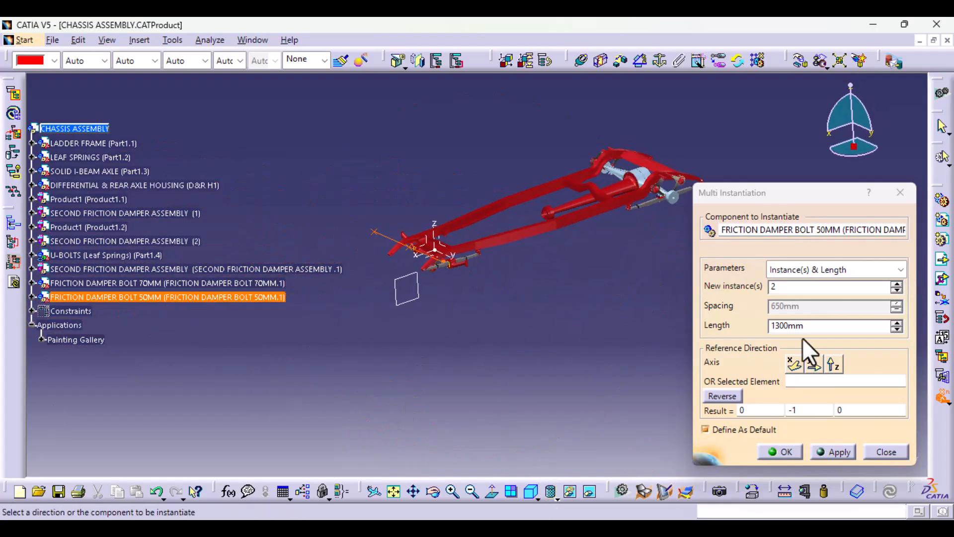
pyautogui.click(816, 366)
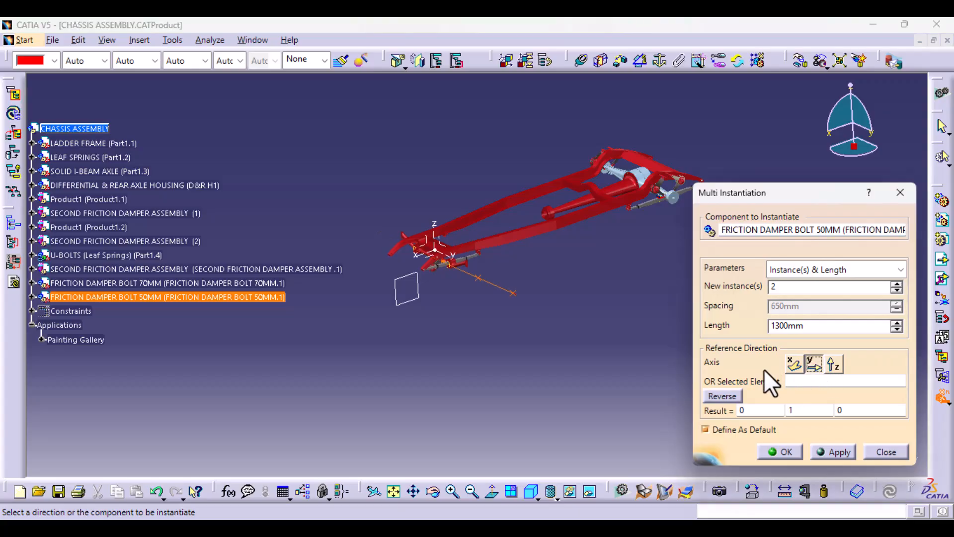
pyautogui.click(793, 363)
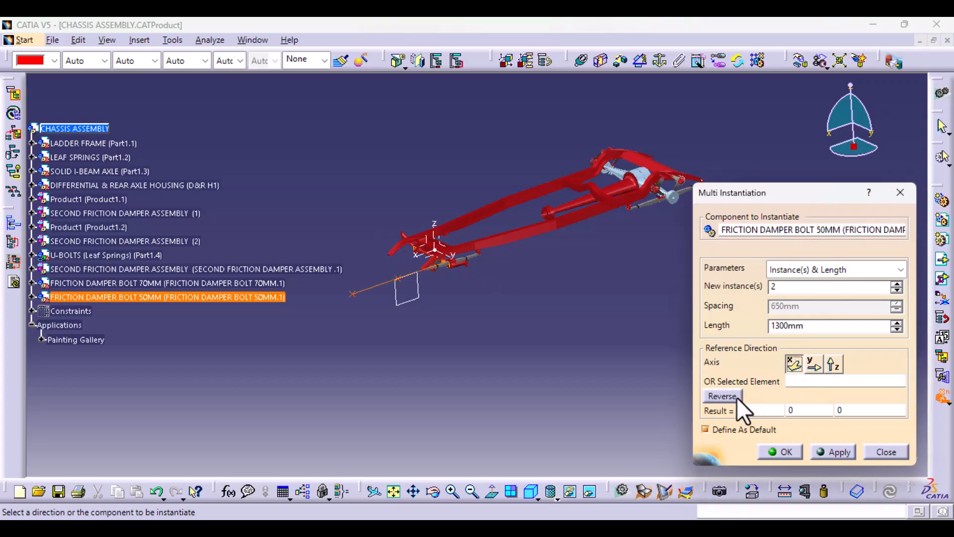
pyautogui.click(724, 396)
# Set the multi-instantiation length to 2300 mm and apply the copies of the 50 mm bolt.
pyautogui.moveTo(455, 342); pyautogui.dragTo(453, 292, button='middle')
pyautogui.moveTo(462, 357); pyautogui.dragTo(325, 423, button='middle')
pyautogui.moveTo(777, 329); pyautogui.dragTo(763, 332)
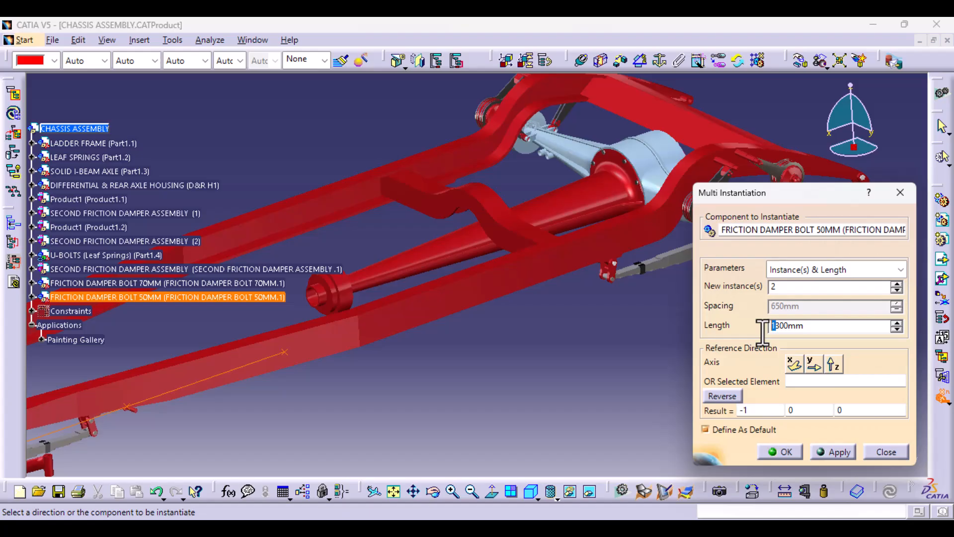
pyautogui.click(840, 452)
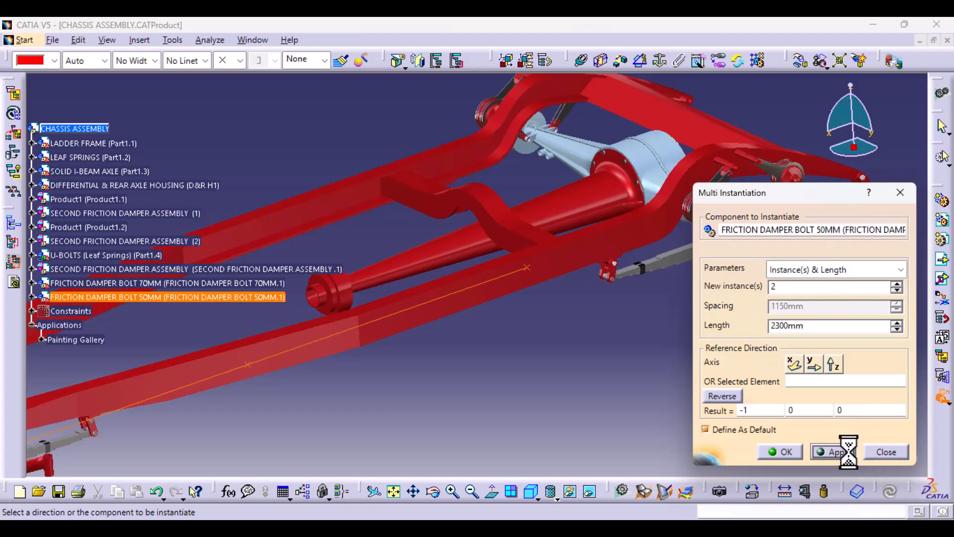
# Set the multi-instantiation length to 2000 mm, apply the bolt copies and close the Multi Instantiation settings.
pyautogui.moveTo(634, 351); pyautogui.dragTo(221, 456, button='middle')
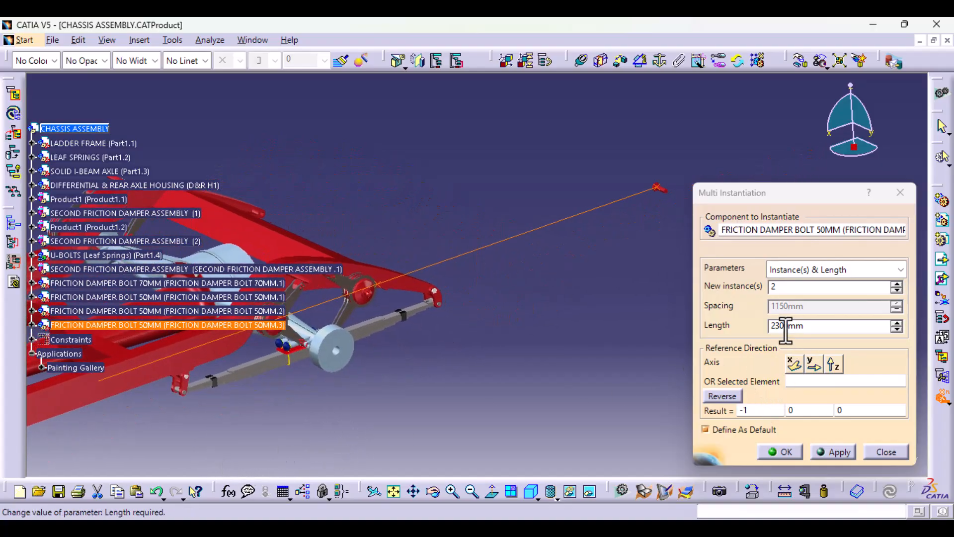
pyautogui.moveTo(787, 328); pyautogui.dragTo(775, 340)
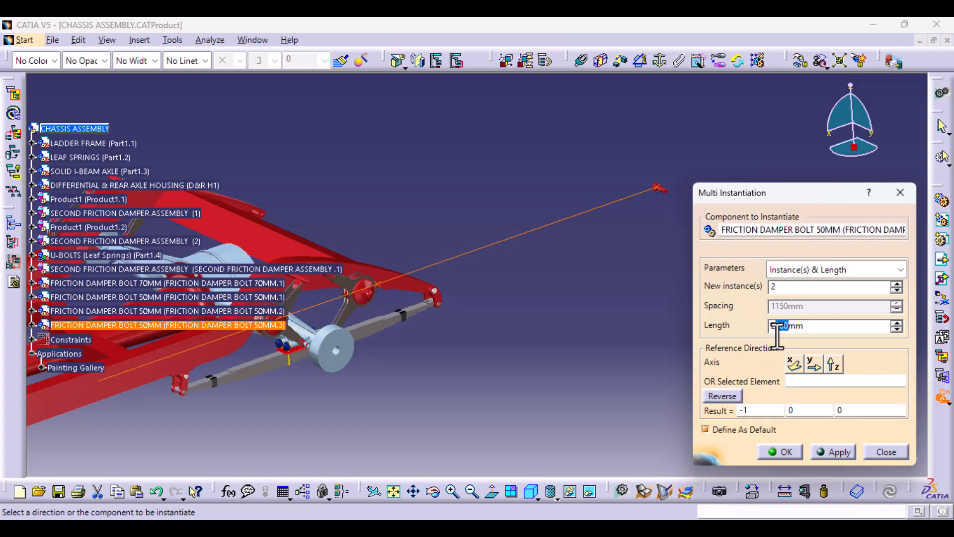
pyautogui.click(853, 452)
pyautogui.moveTo(548, 333); pyautogui.dragTo(533, 383, button='middle')
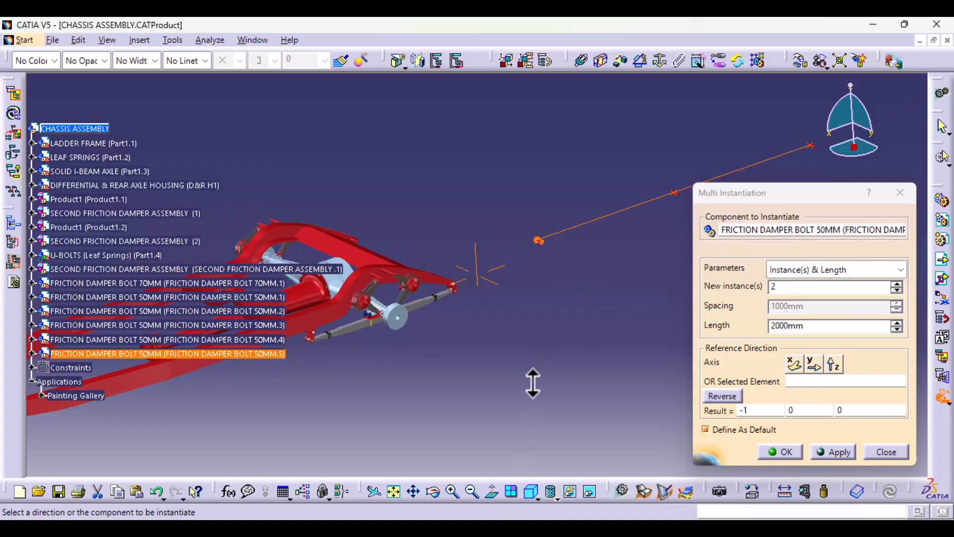
pyautogui.moveTo(534, 320); pyautogui.dragTo(547, 452, button='middle')
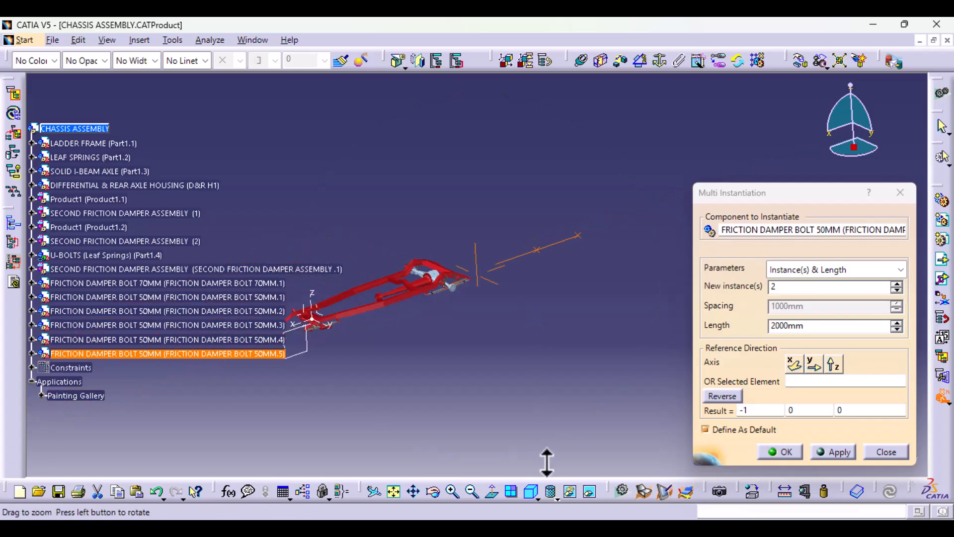
pyautogui.moveTo(455, 358); pyautogui.dragTo(608, 395, button='middle')
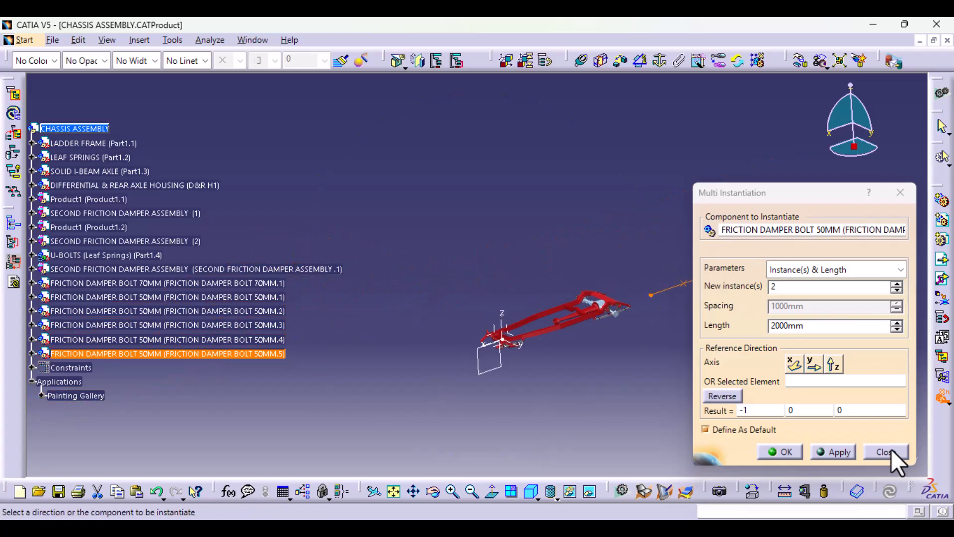
pyautogui.click(887, 452)
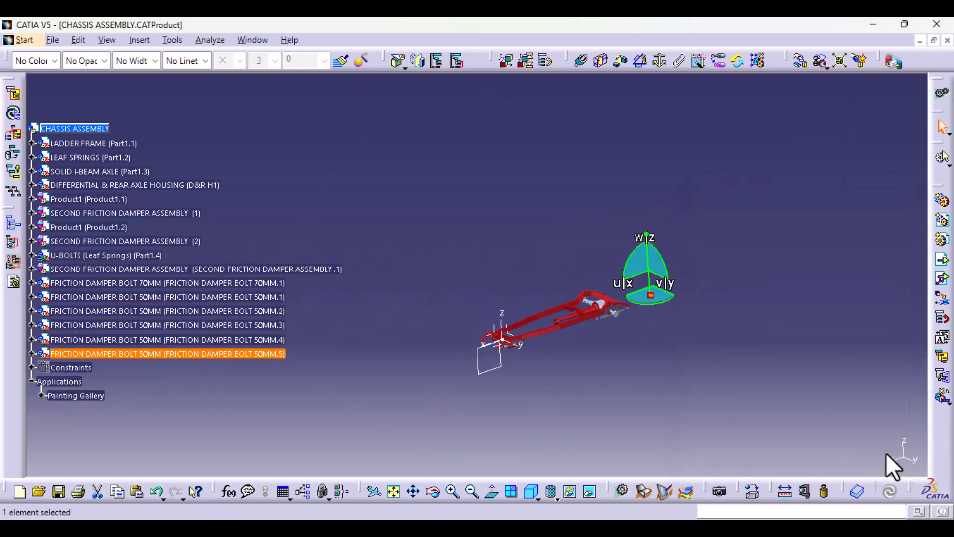
# Undo the multi-instantiation of the 50 mm friction damper bolts.
pyautogui.moveTo(646, 407); pyautogui.dragTo(648, 311, button='middle')
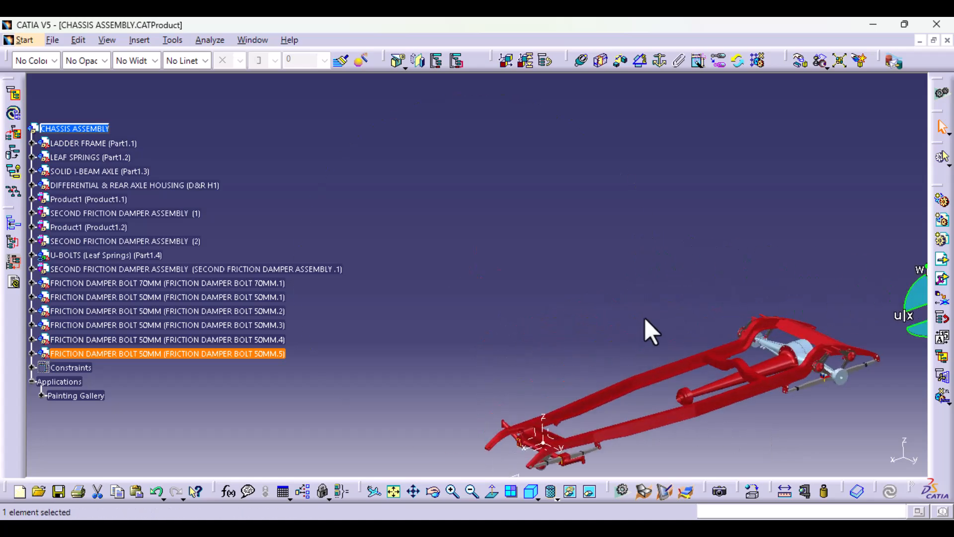
pyautogui.click(156, 492)
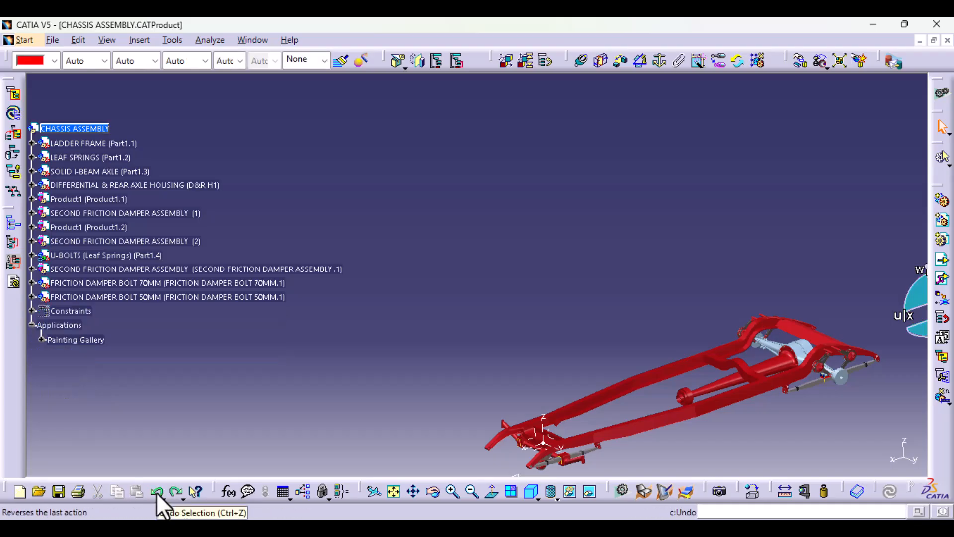
pyautogui.moveTo(383, 426); pyautogui.dragTo(224, 313, button='middle')
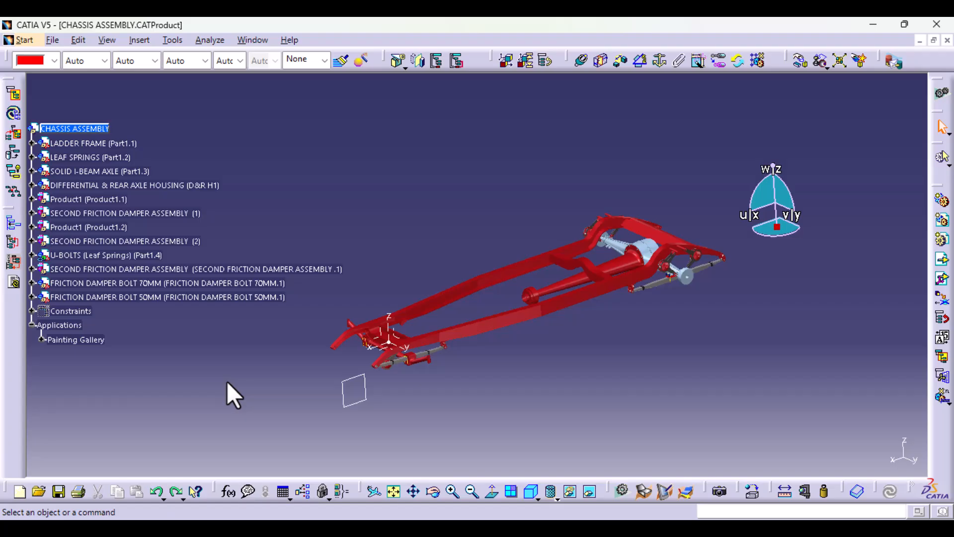
# Create 2 new instances of the 50 mm friction damper bolt over a 2000 mm length along the reversed X axis using Define Multi Instantiation.
pyautogui.click(122, 299)
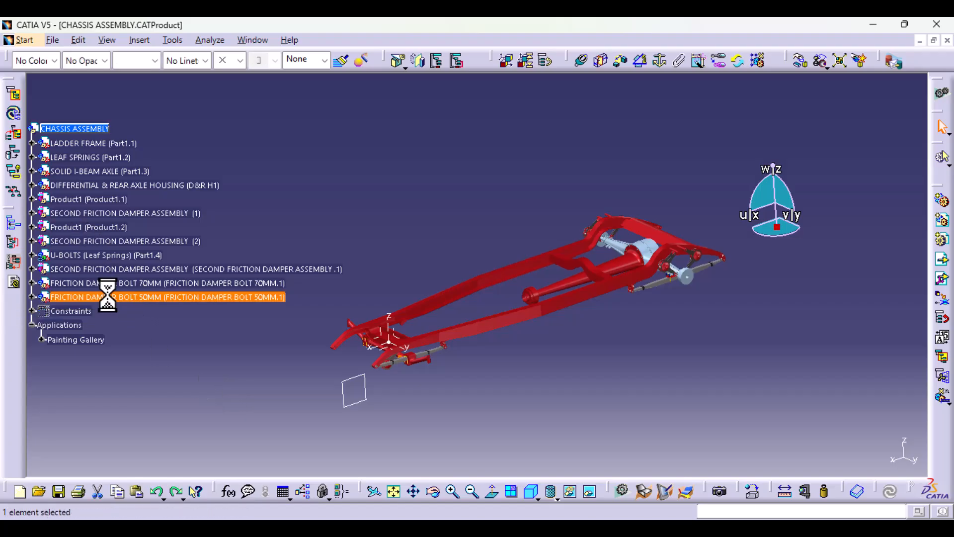
pyautogui.click(147, 40)
pyautogui.click(213, 428)
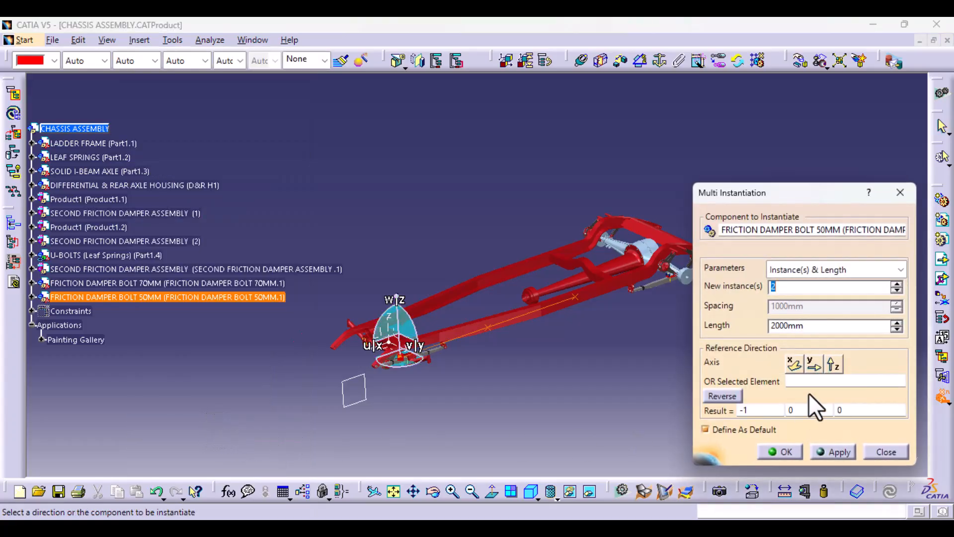
pyautogui.click(788, 453)
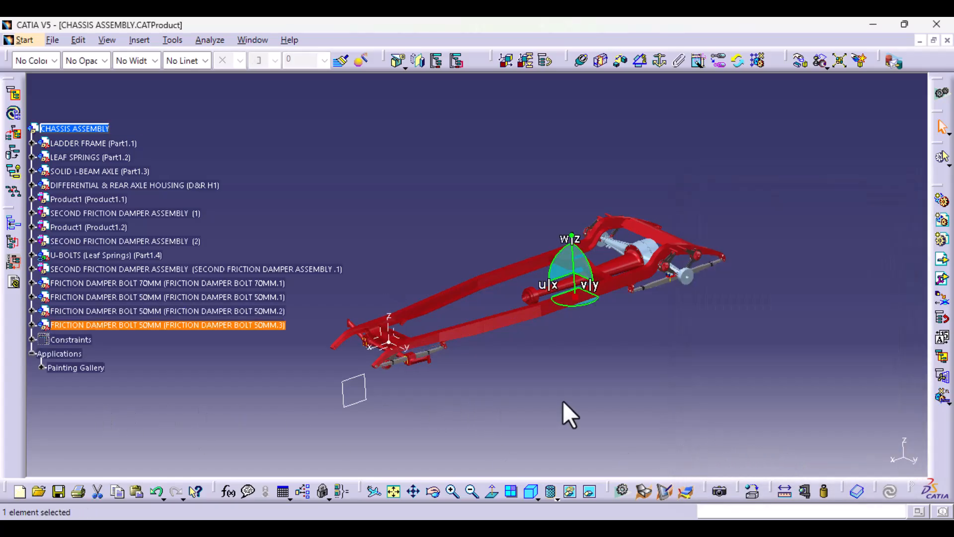
# Move the bolt instance FRICTION DAMPER BOLT 50MM.3 into the free space beside the rear leaf spring, behind the rear hub disc.
pyautogui.moveTo(657, 382); pyautogui.dragTo(644, 297, button='middle')
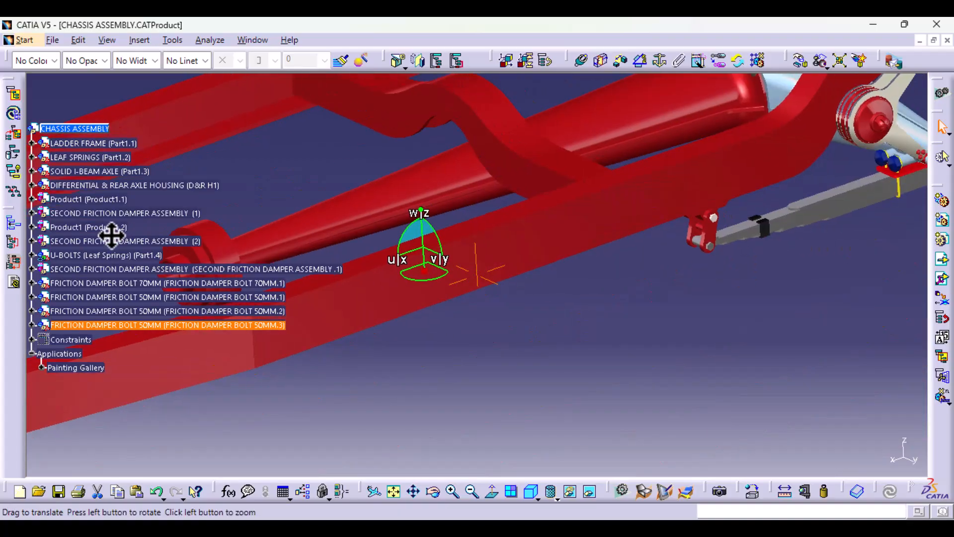
pyautogui.moveTo(419, 281); pyautogui.dragTo(840, 293)
pyautogui.moveTo(830, 347); pyautogui.dragTo(403, 478, button='middle')
pyautogui.moveTo(391, 421); pyautogui.dragTo(673, 320)
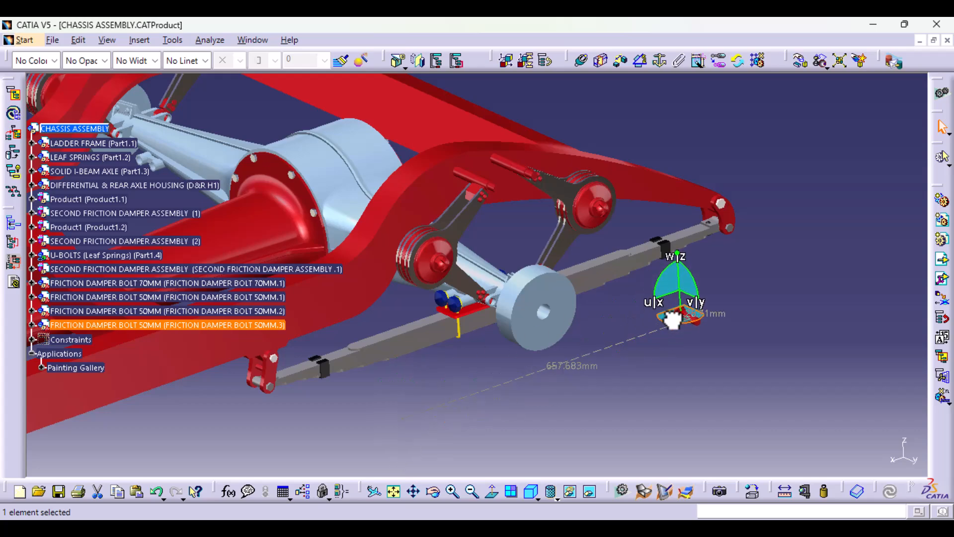
# Move the bolt instance FRICTION DAMPER BOLT 50MM.2 into the free space below the rear leaf spring and detach the compass from it.
pyautogui.click(198, 313)
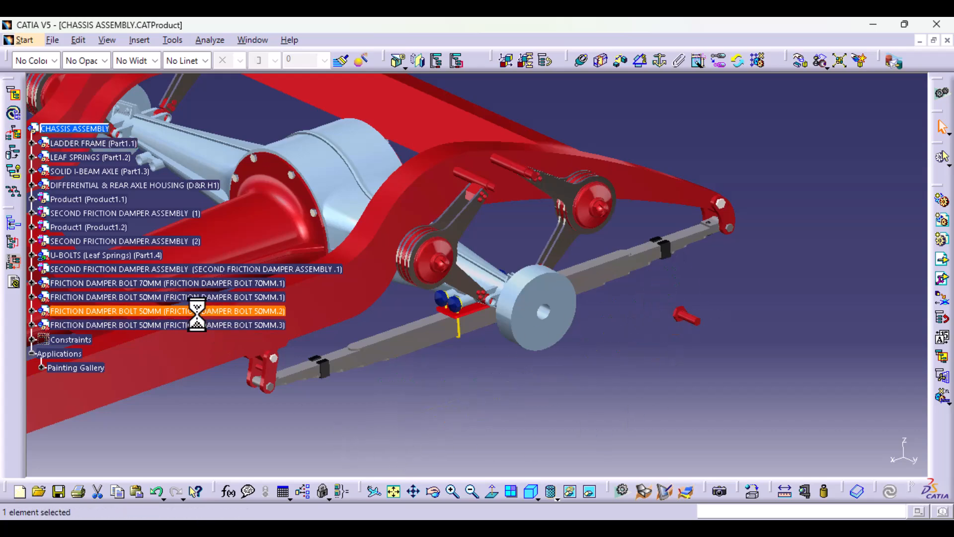
pyautogui.moveTo(264, 412); pyautogui.dragTo(330, 341, button='middle')
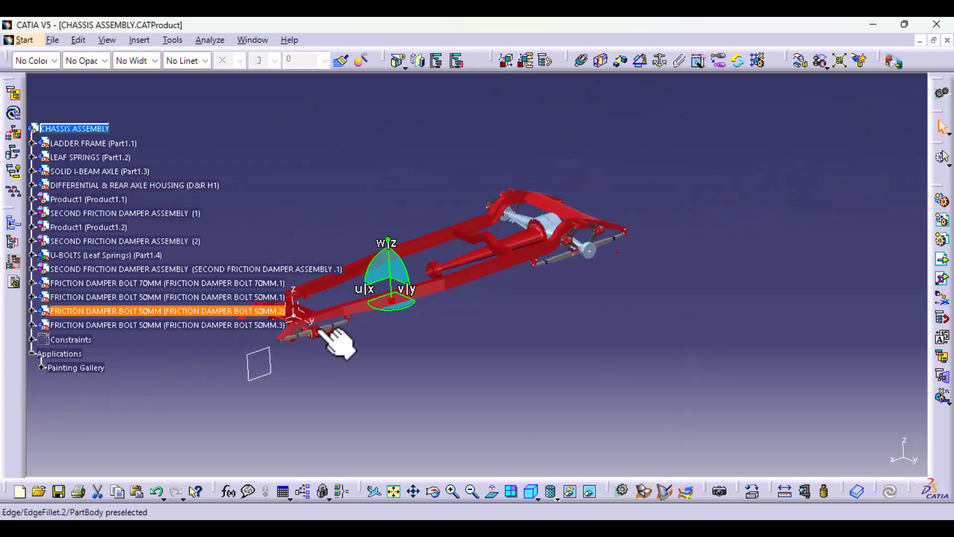
pyautogui.moveTo(386, 304); pyautogui.dragTo(573, 282)
pyautogui.click(581, 366)
pyautogui.moveTo(581, 365); pyautogui.dragTo(560, 179, button='middle')
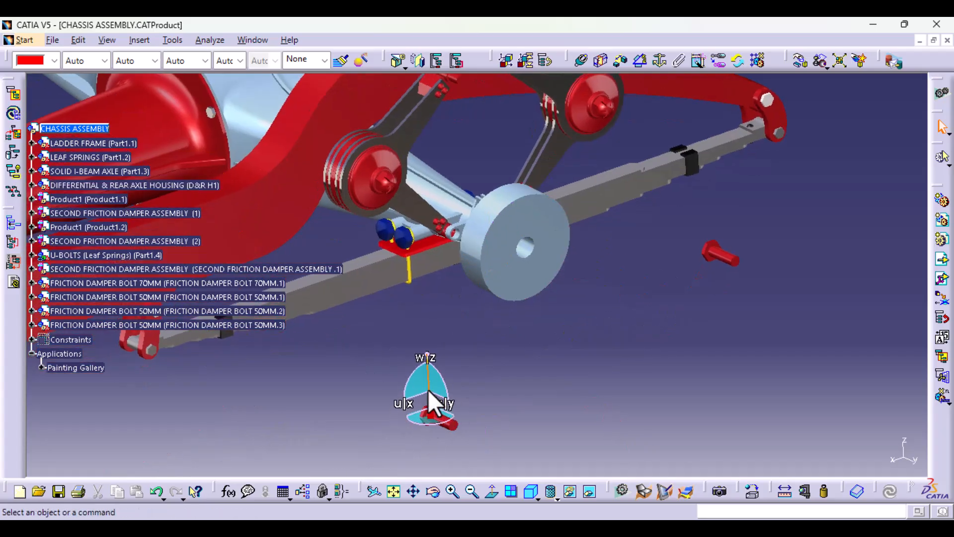
pyautogui.moveTo(429, 414); pyautogui.dragTo(795, 182)
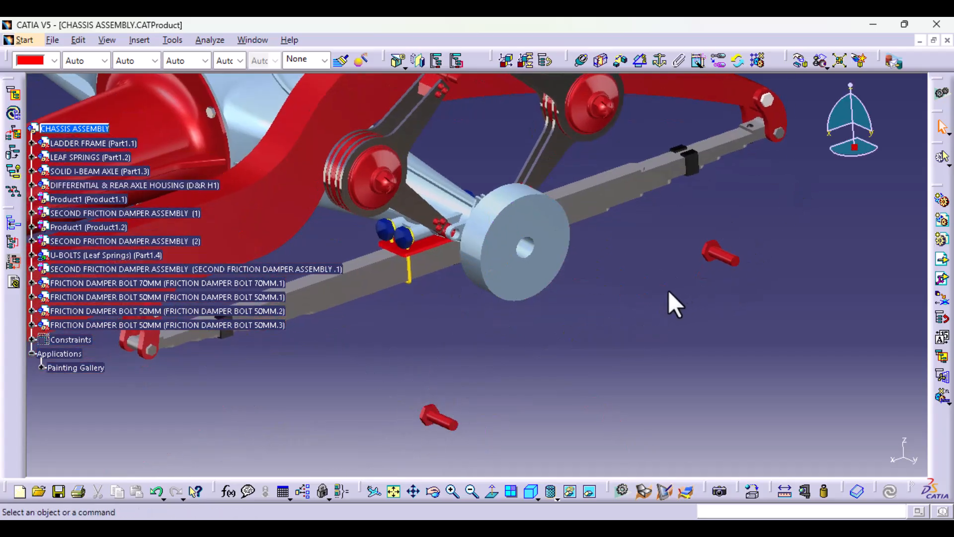
# Add a coincidence constraint between the axis of FRICTION DAMPER BOLT 50MM.2 and the damper bracket hole axis on the rear axle housing.
pyautogui.click(581, 60)
pyautogui.click(455, 434)
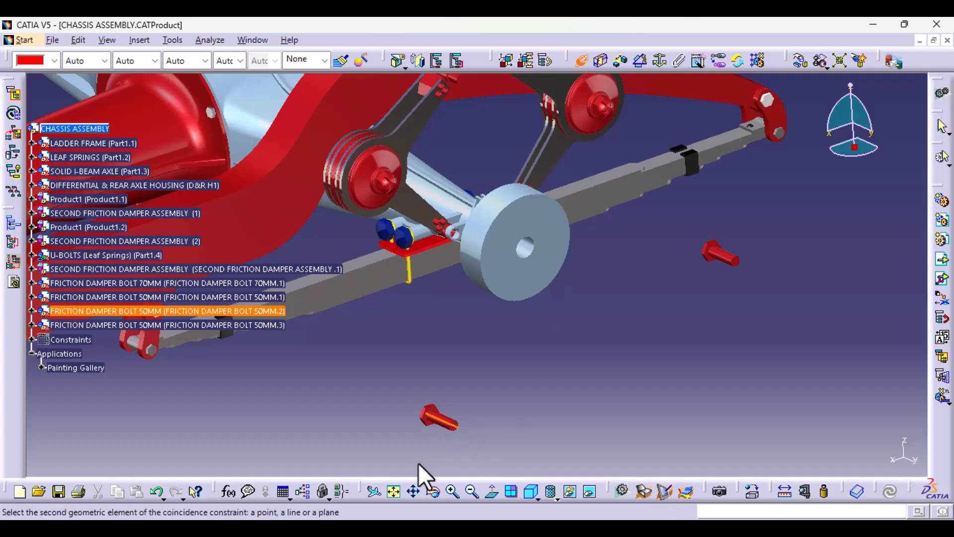
pyautogui.moveTo(395, 378); pyautogui.dragTo(390, 132, button='middle')
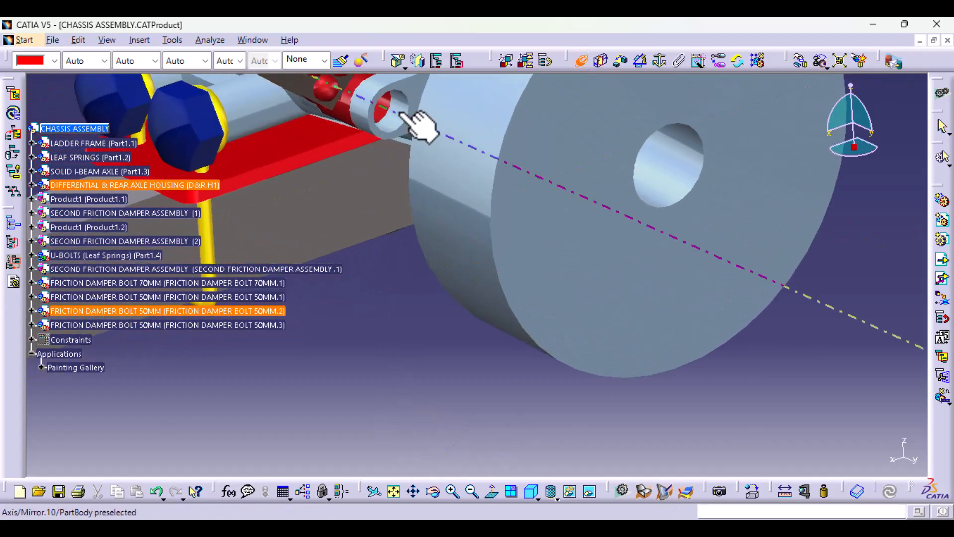
pyautogui.click(403, 115)
pyautogui.moveTo(422, 282); pyautogui.dragTo(418, 413, button='middle')
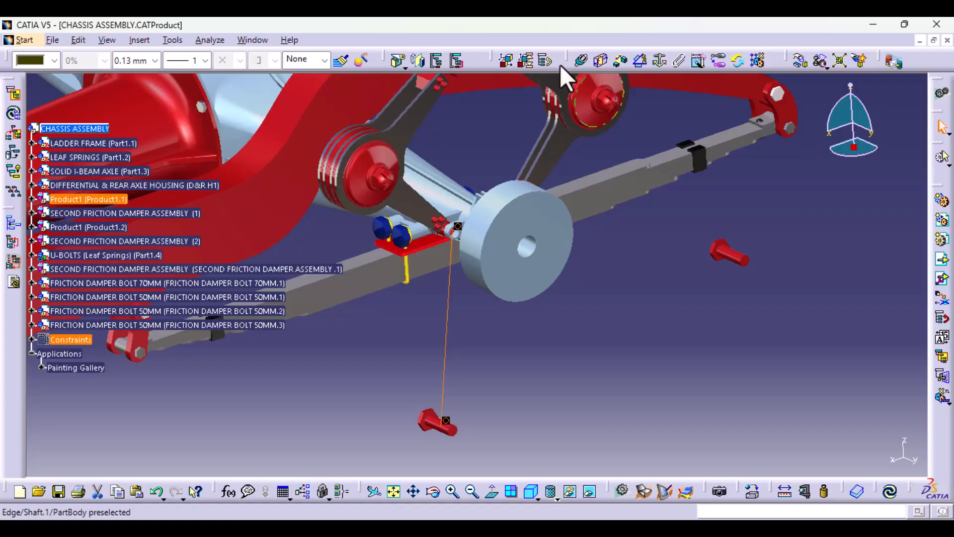
# Add a 10 mm offset constraint between the end face of FRICTION DAMPER BOLT 50MM.2 and the rear axle housing bracket face, and update the assembly.
pyautogui.click(623, 59)
pyautogui.moveTo(494, 472)
pyautogui.mouseDown(button='middle')
pyautogui.moveTo(488, 378)
pyautogui.moveTo(454, 413)
pyautogui.moveTo(454, 348)
pyautogui.moveTo(425, 431)
pyautogui.moveTo(437, 347)
pyautogui.mouseUp(button='middle')
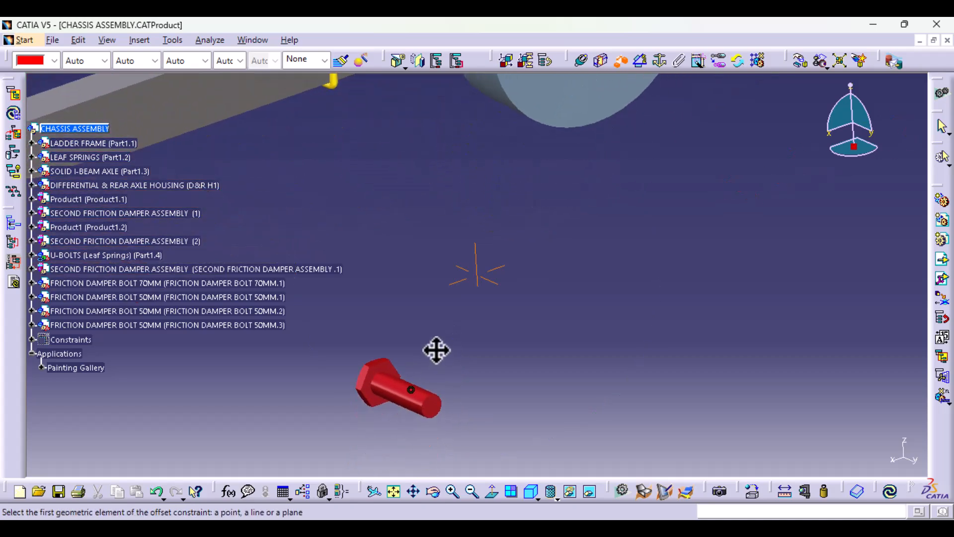
pyautogui.click(437, 405)
pyautogui.moveTo(453, 295); pyautogui.dragTo(423, 486, button='middle')
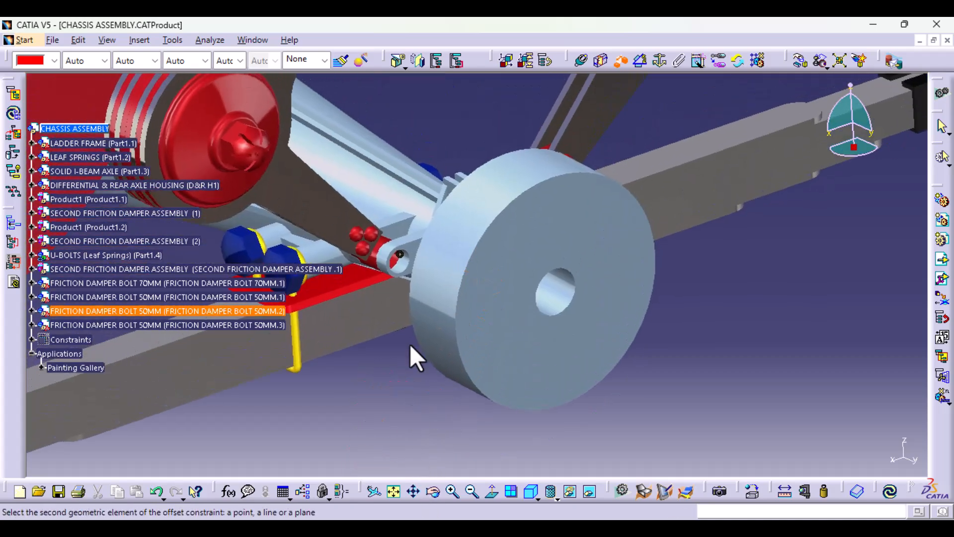
pyautogui.click(415, 251)
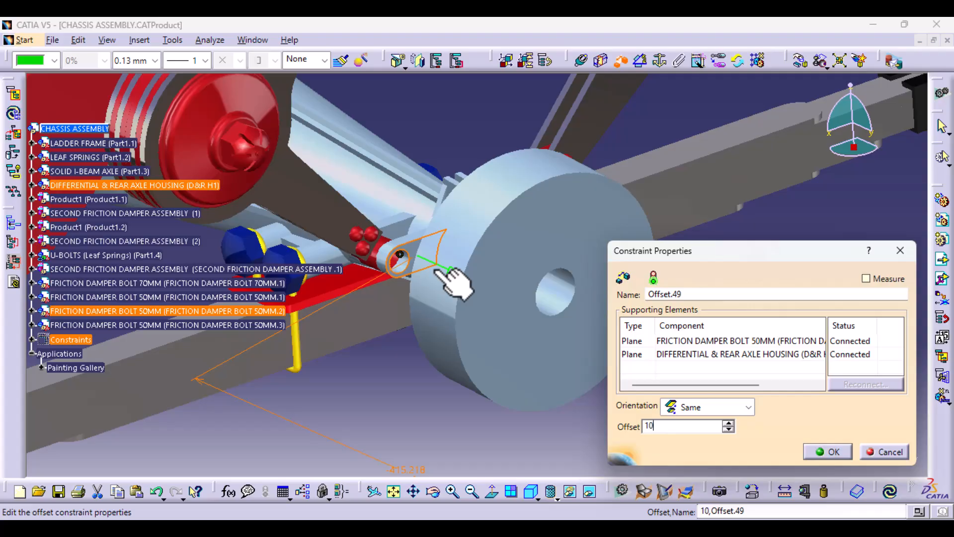
pyautogui.click(834, 451)
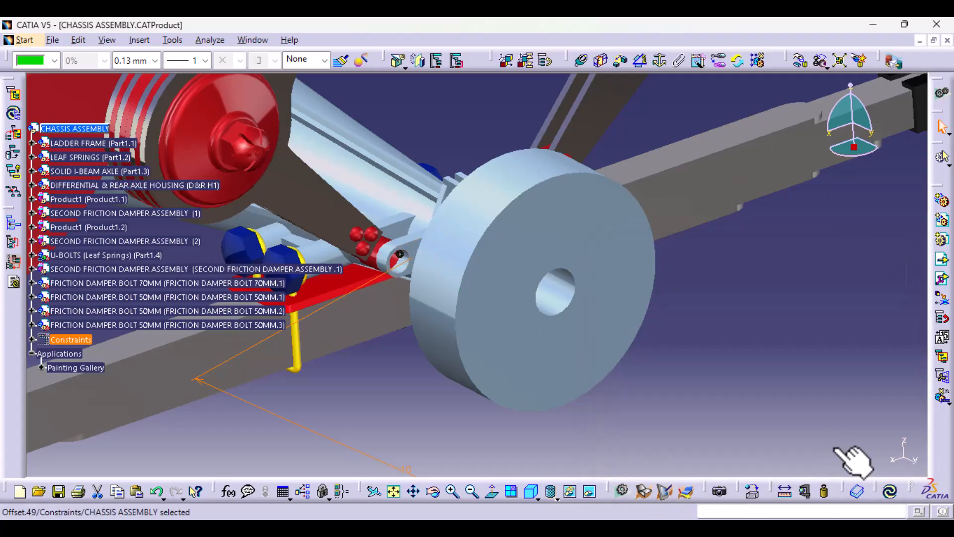
pyautogui.click(890, 493)
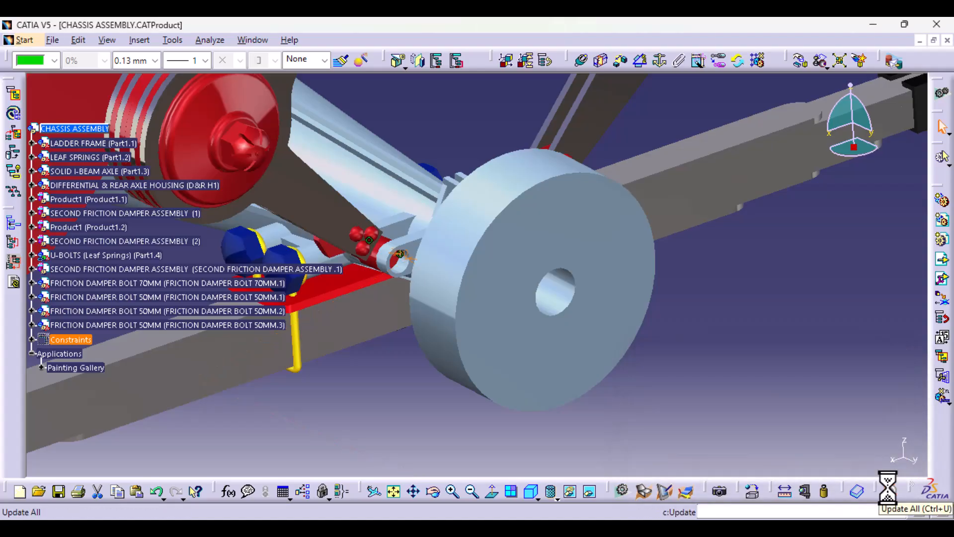
# Set the offset of FRICTION DAMPER BOLT 50MM.2 from the bracket face to -10 mm and update the assembly.
pyautogui.doubleClick(401, 254)
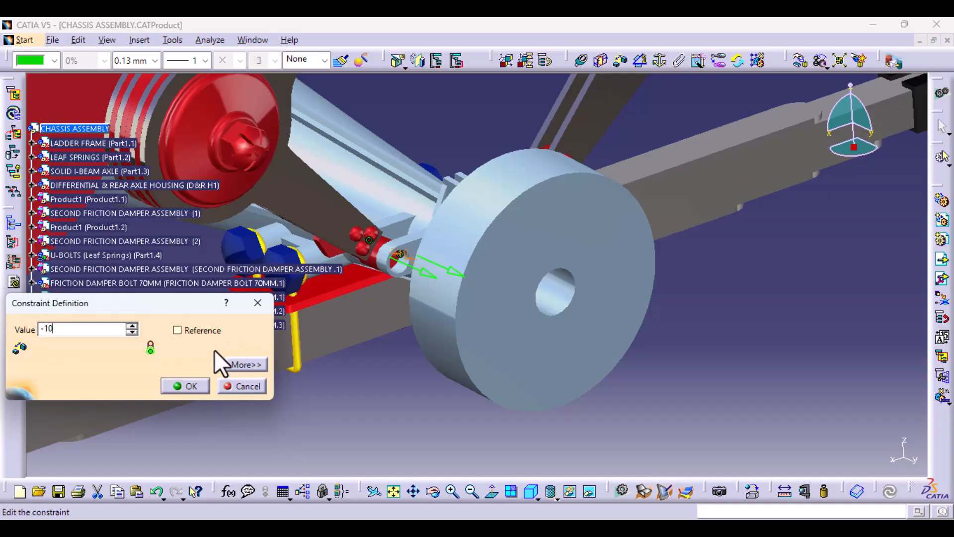
pyautogui.click(190, 386)
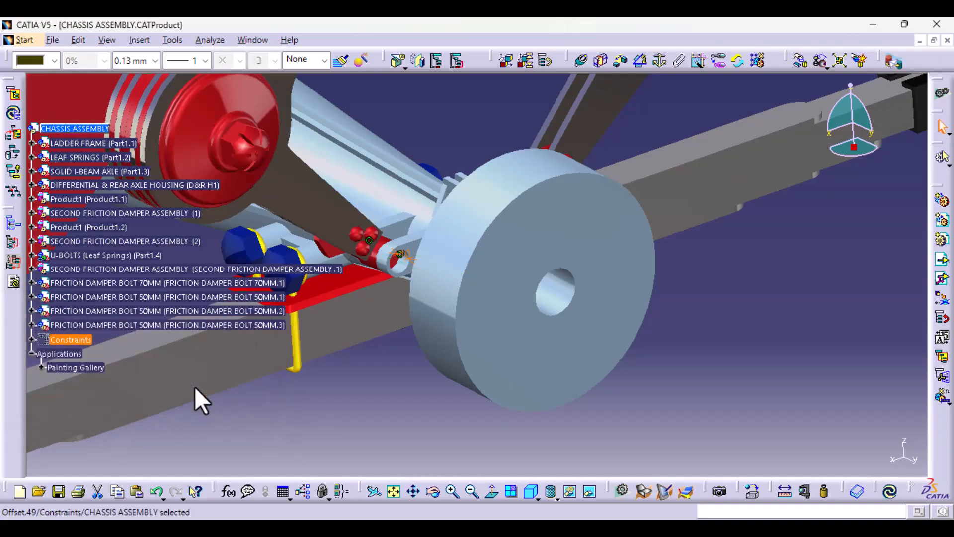
pyautogui.click(890, 492)
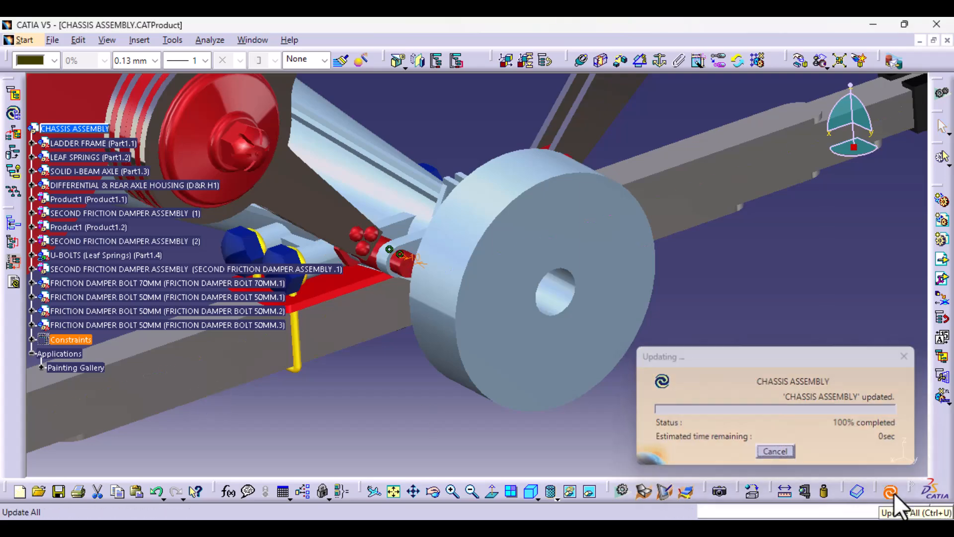
# Add a coincidence constraint between the free damper bracket's hole axis on the rear axle housing and the axis of FRICTION DAMPER BOLT 50MM.3.
pyautogui.moveTo(759, 299); pyautogui.dragTo(641, 232, button='middle')
pyautogui.moveTo(400, 280)
pyautogui.mouseDown(button='middle')
pyautogui.moveTo(405, 327)
pyautogui.moveTo(398, 224)
pyautogui.moveTo(471, 490)
pyautogui.mouseUp(button='middle')
pyautogui.moveTo(342, 87); pyautogui.dragTo(405, 351, button='middle')
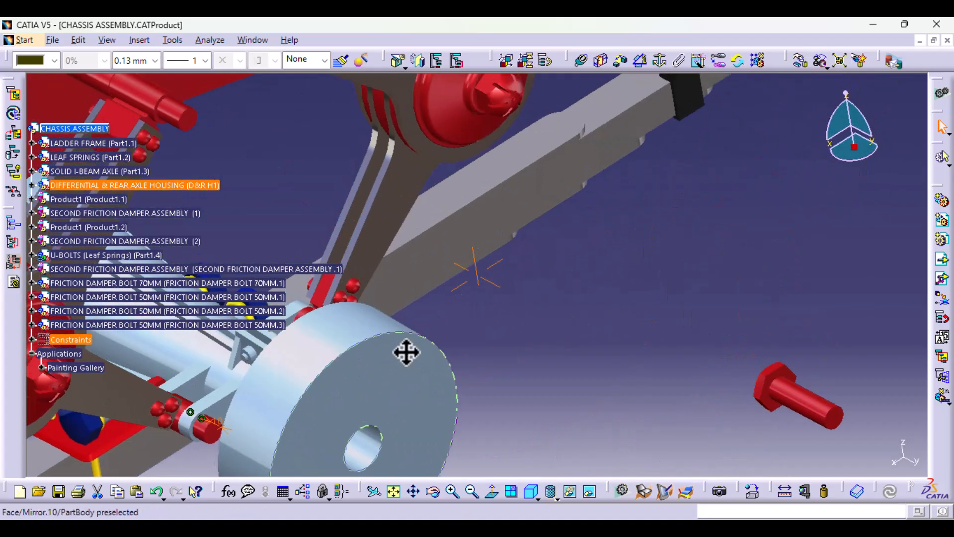
pyautogui.moveTo(364, 294); pyautogui.dragTo(386, 366, button='middle')
pyautogui.moveTo(385, 238); pyautogui.dragTo(422, 509, button='middle')
pyautogui.moveTo(377, 303); pyautogui.dragTo(557, 465, button='middle')
pyautogui.moveTo(435, 341); pyautogui.dragTo(341, 363, button='middle')
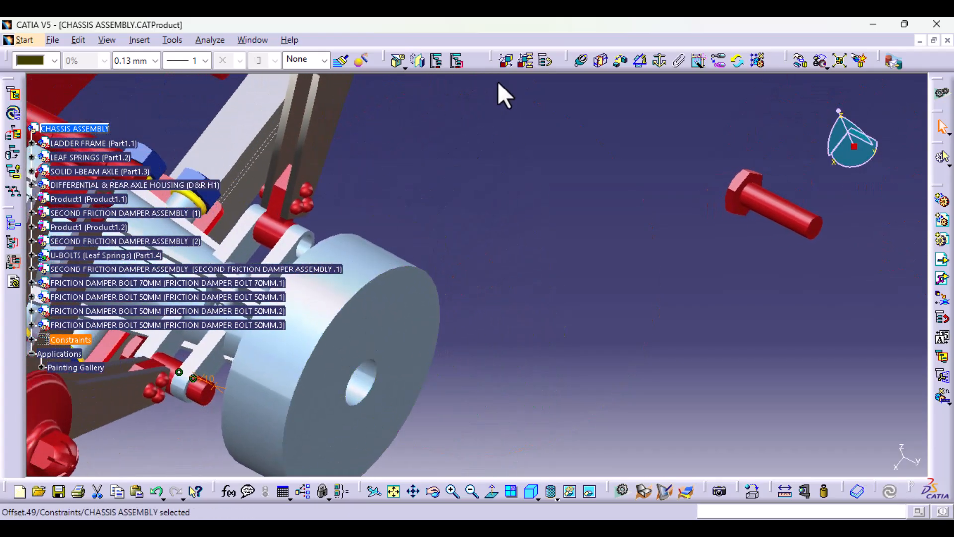
pyautogui.click(581, 60)
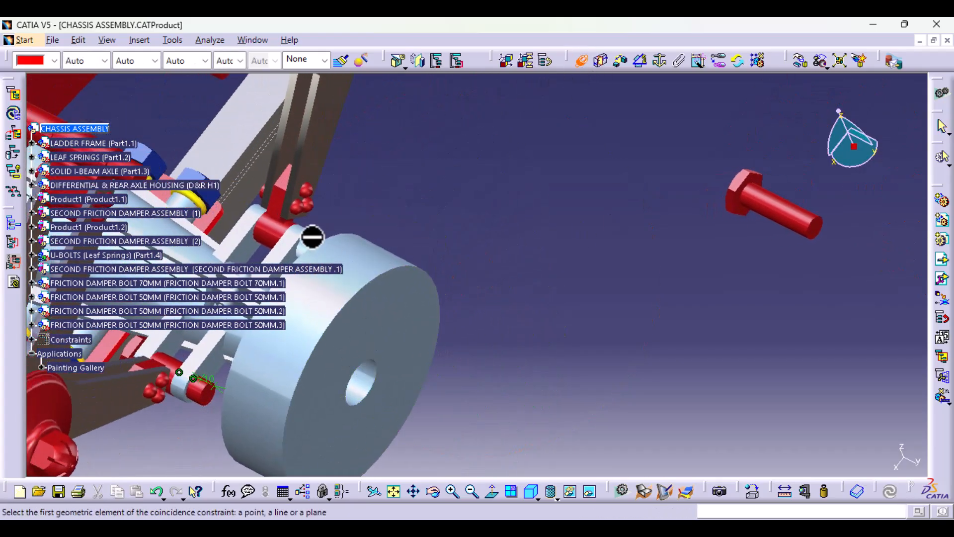
pyautogui.click(330, 252)
pyautogui.click(776, 211)
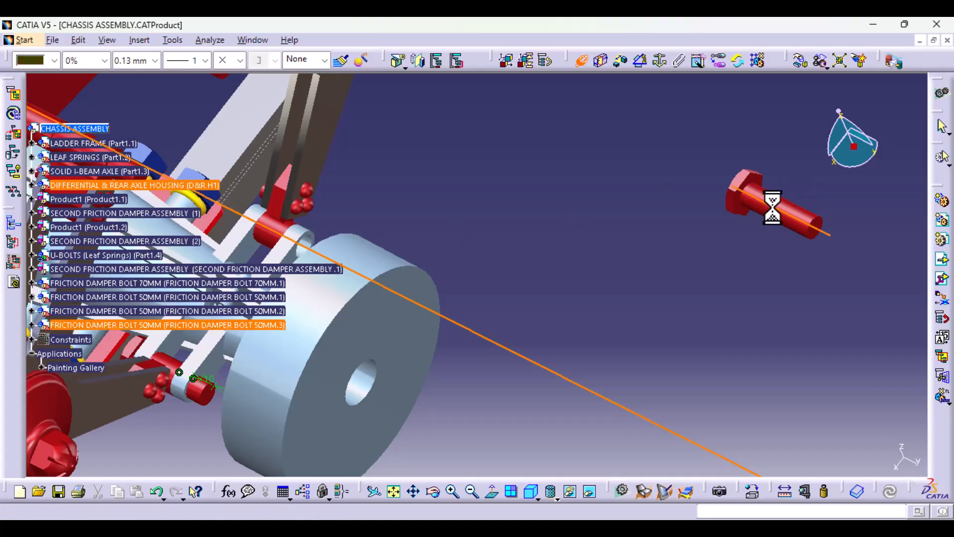
# Add a -10 mm offset constraint between the bracket's outer face and the end face of FRICTION DAMPER BOLT 50MM.3, and update the assembly.
pyautogui.click(615, 62)
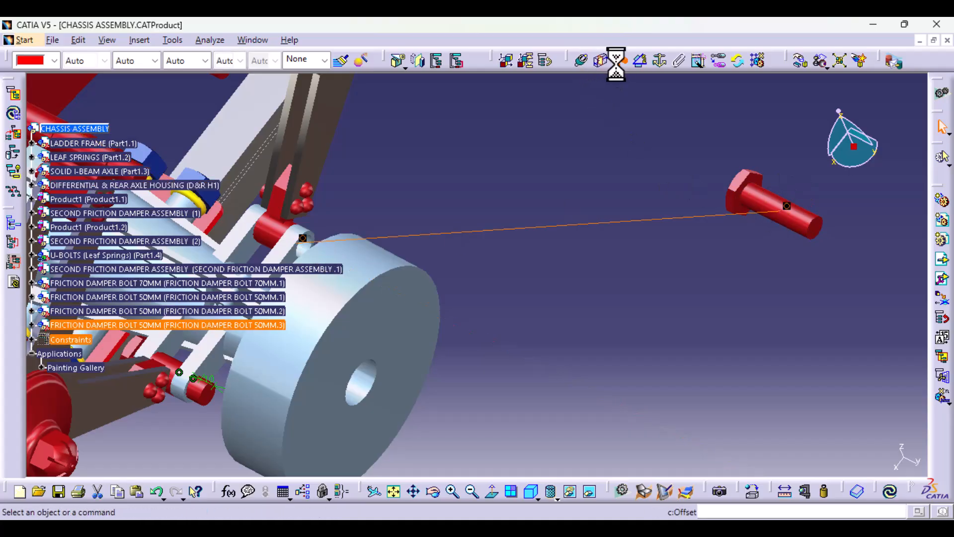
pyautogui.click(302, 255)
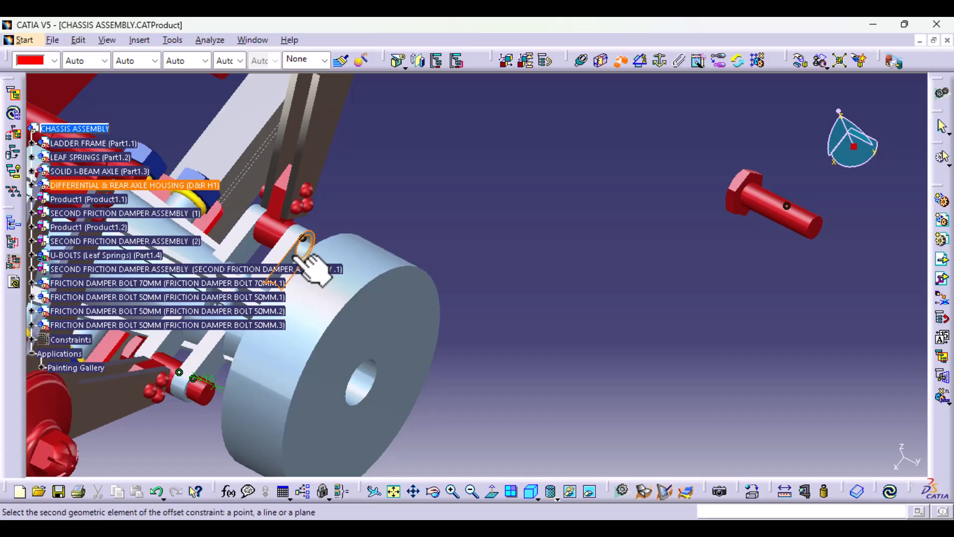
pyautogui.click(819, 233)
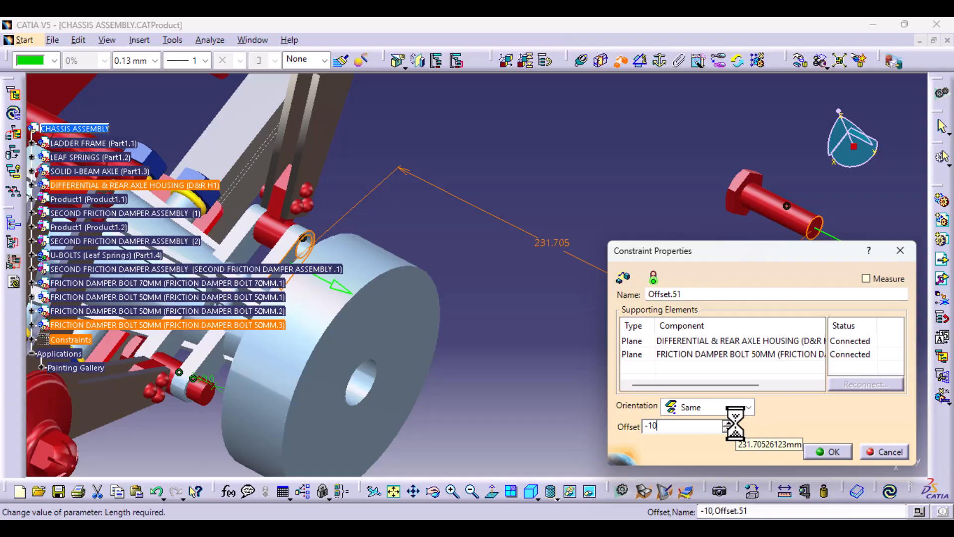
pyautogui.click(835, 451)
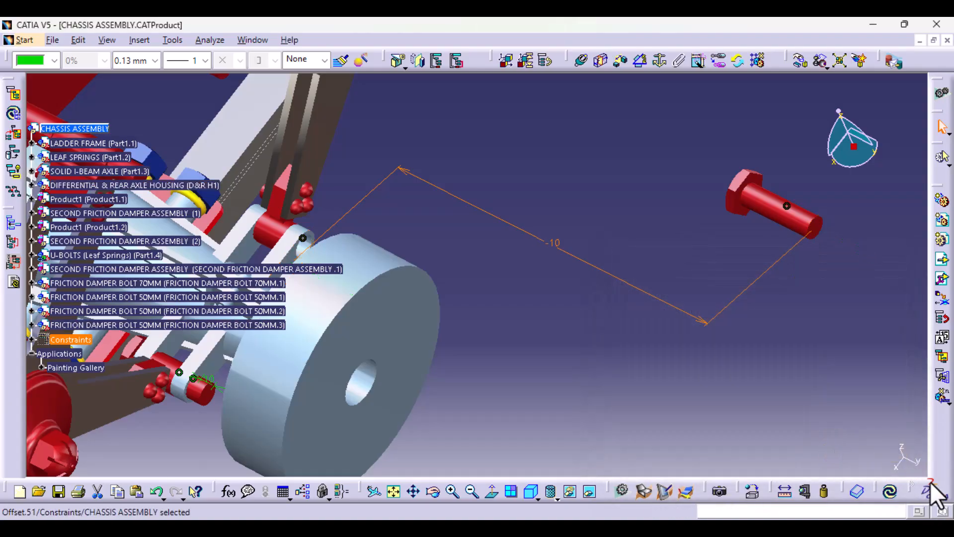
pyautogui.click(890, 491)
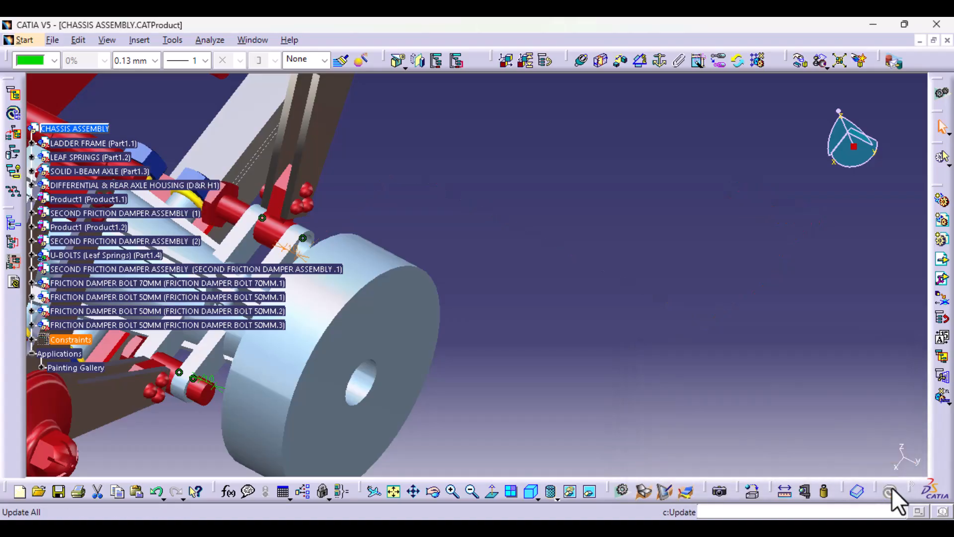
# Set the offset of FRICTION DAMPER BOLT 50MM.3 from the bracket face to 10 mm and update the assembly.
pyautogui.doubleClick(292, 250)
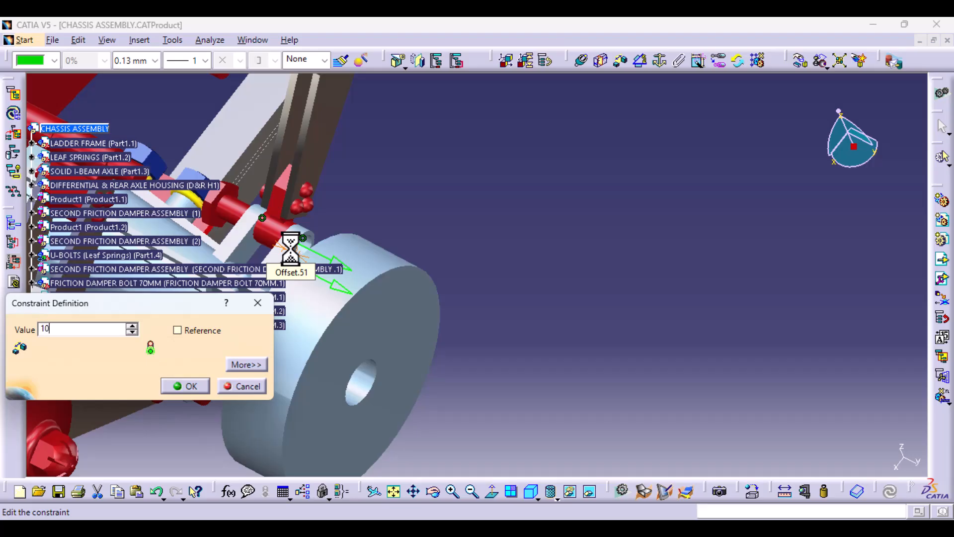
pyautogui.press('Return')
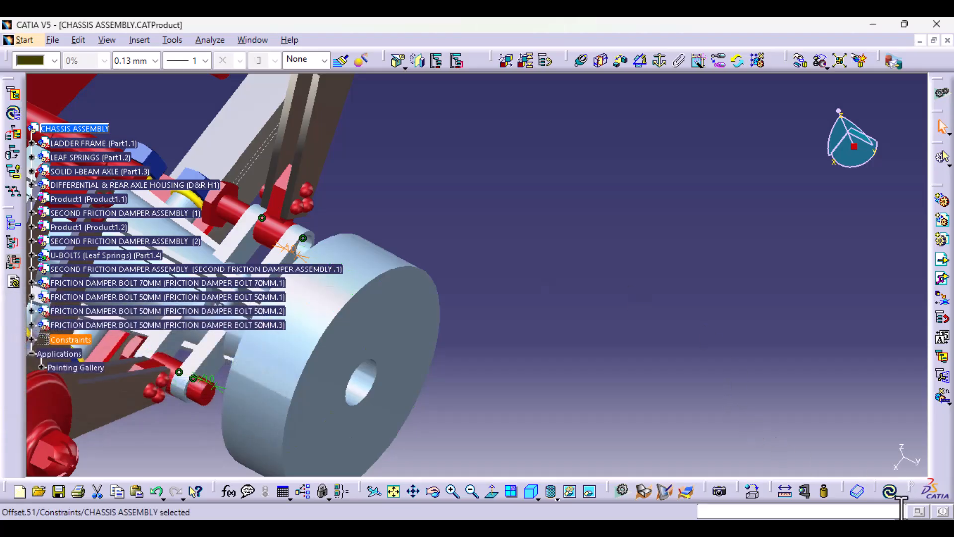
pyautogui.click(890, 492)
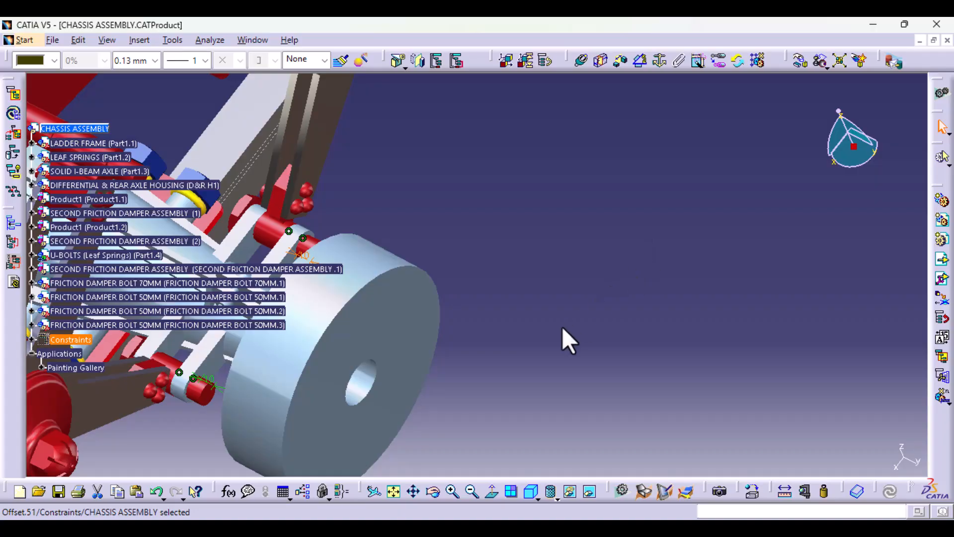
# Insert the existing component FRICTION DAMPER LINK NUT.CATPart from the PARTS folder into CHASSIS ASSEMBLY.
pyautogui.moveTo(560, 227); pyautogui.dragTo(556, 349, button='middle')
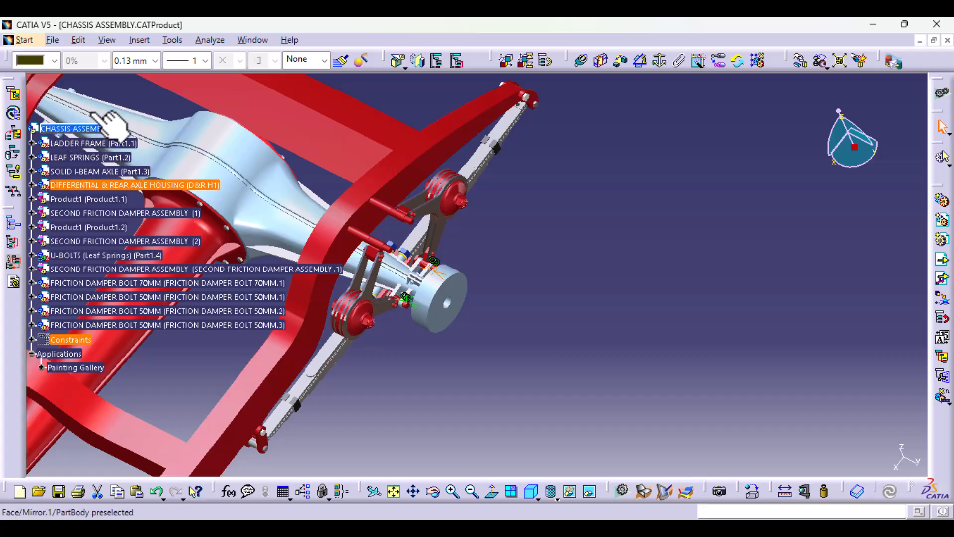
pyautogui.click(134, 39)
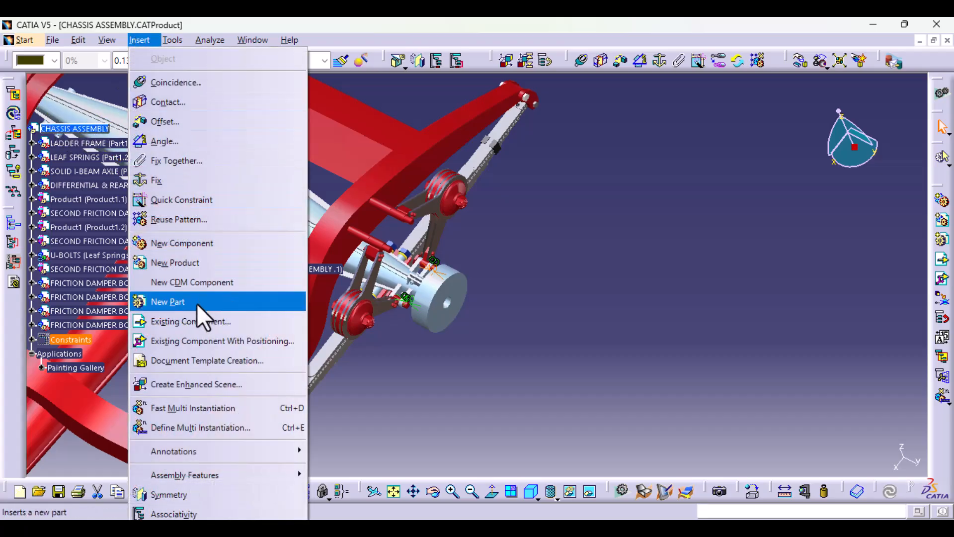
pyautogui.click(199, 320)
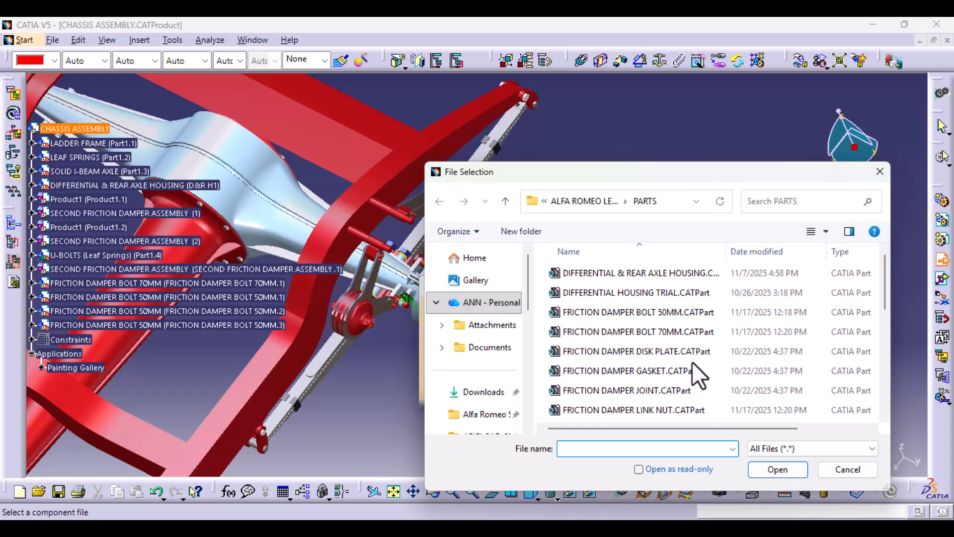
pyautogui.click(680, 408)
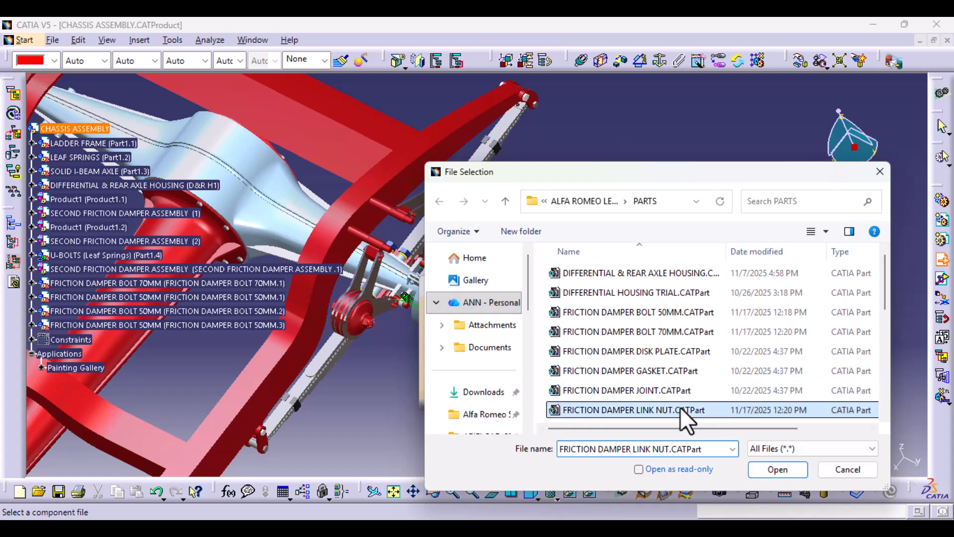
pyautogui.click(775, 469)
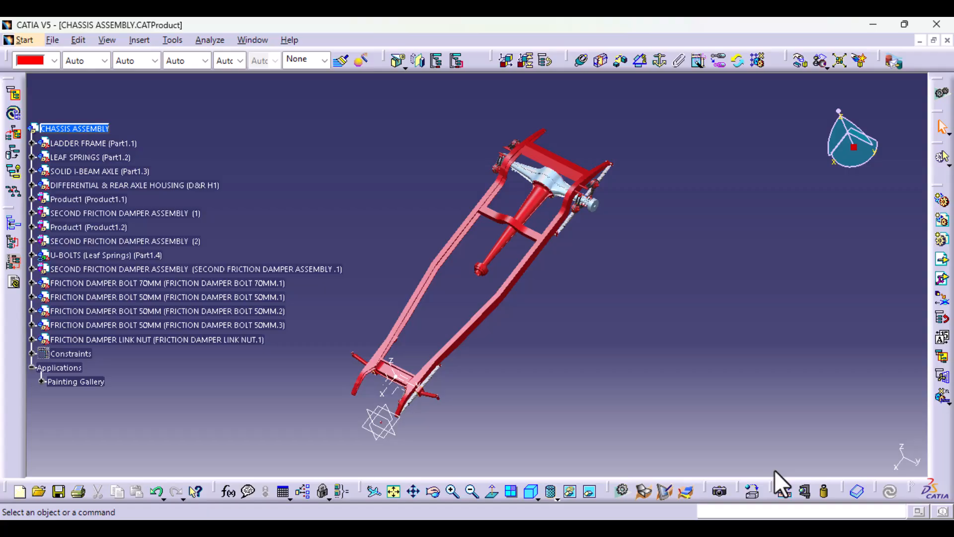
# Locate the inserted link nut below the front axle, detach the compass from it and hide its reference planes.
pyautogui.click(165, 342)
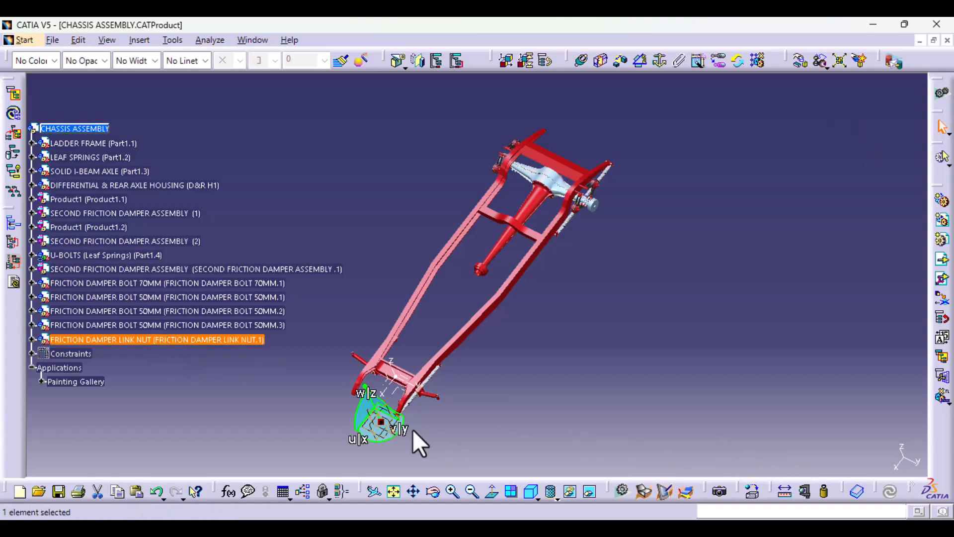
pyautogui.moveTo(292, 424); pyautogui.dragTo(552, 249, button='middle')
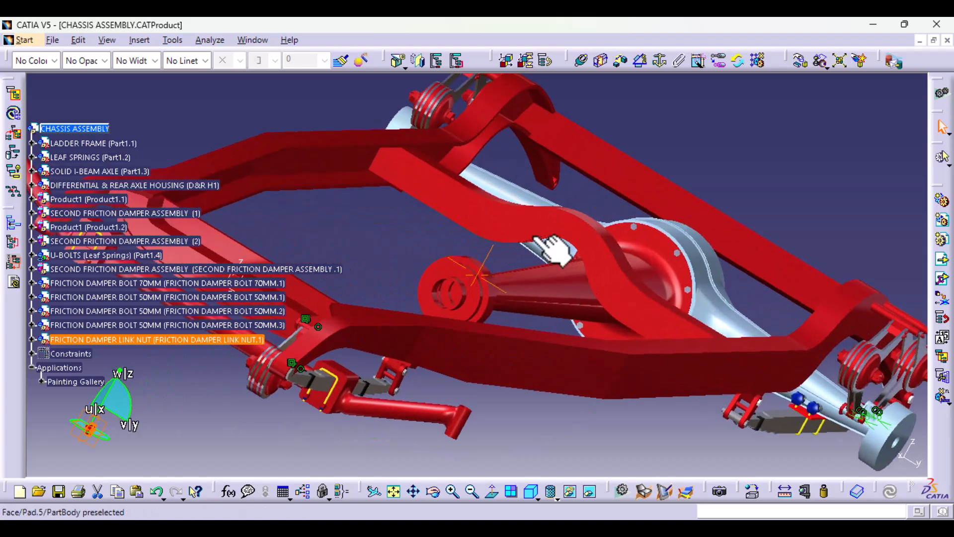
pyautogui.moveTo(428, 400); pyautogui.dragTo(624, 368, button='middle')
pyautogui.moveTo(458, 423); pyautogui.dragTo(726, 389, button='middle')
pyautogui.moveTo(582, 415); pyautogui.dragTo(591, 364, button='middle')
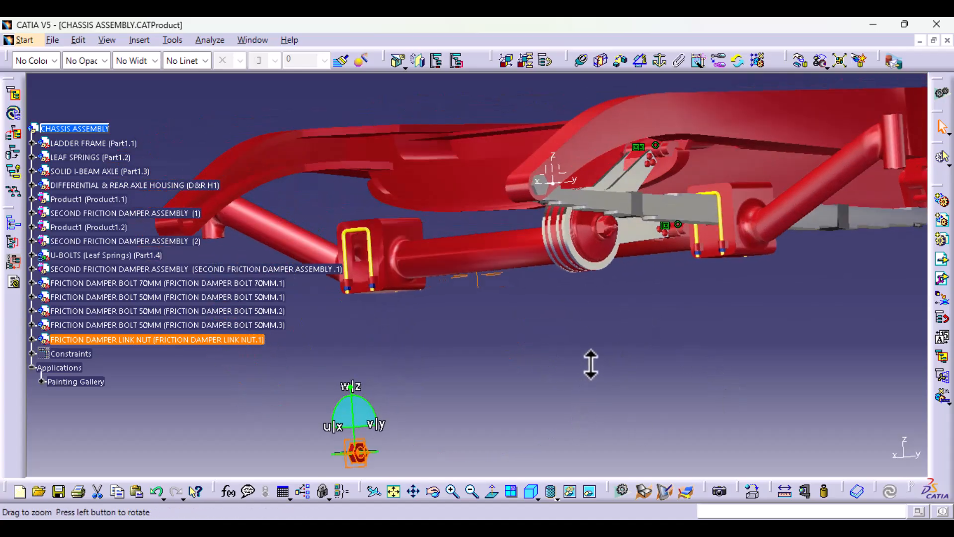
pyautogui.click(481, 433)
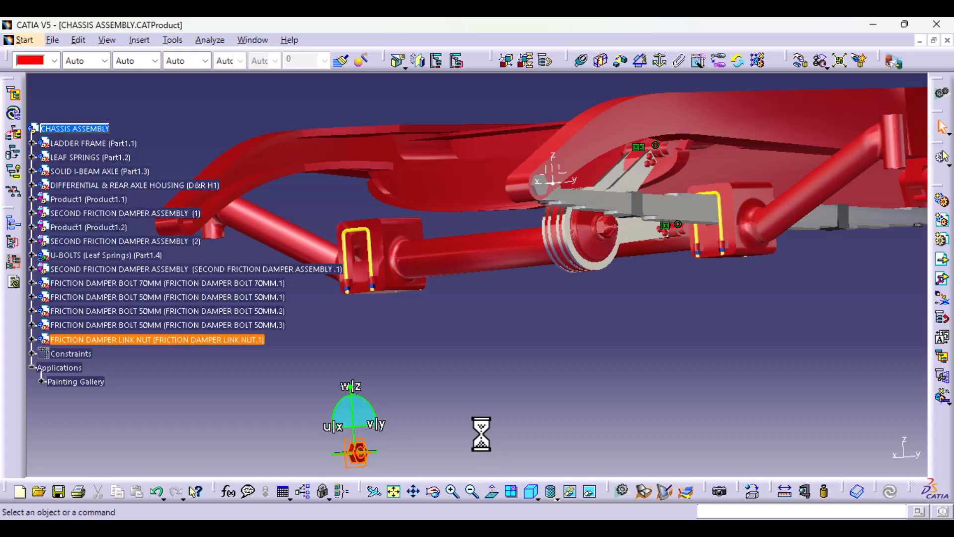
pyautogui.moveTo(354, 452); pyautogui.dragTo(504, 408)
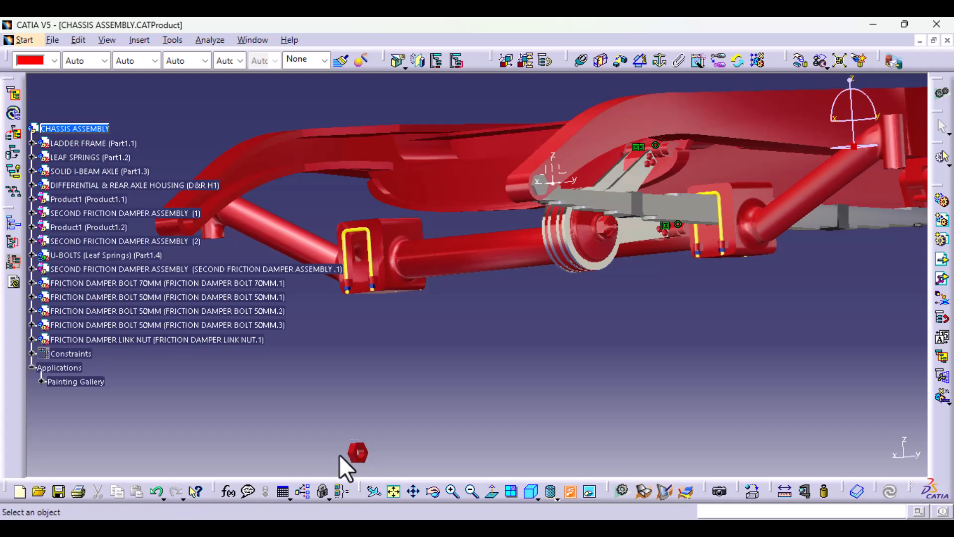
pyautogui.click(570, 491)
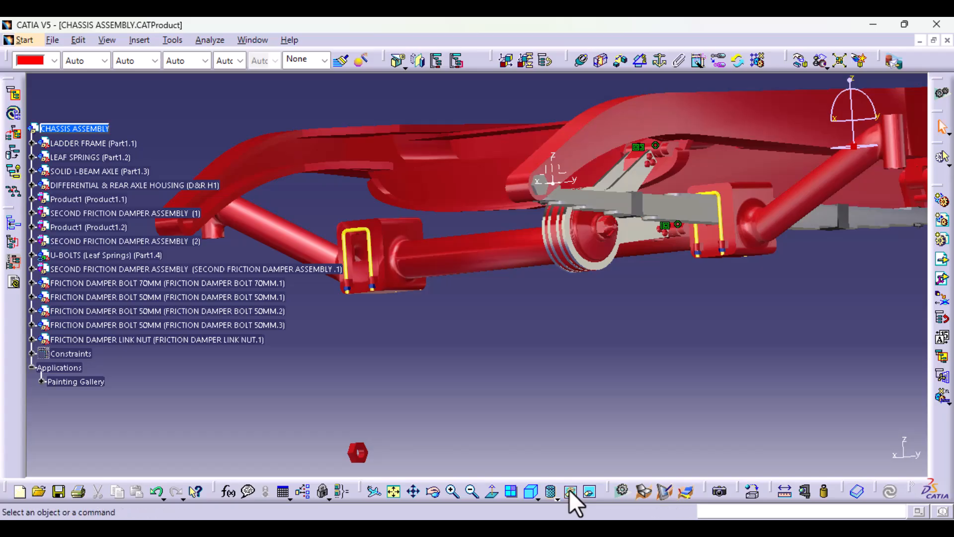
# Add a coincidence constraint between the link nut's axis and the axis of the 70 mm friction damper bolt.
pyautogui.click(573, 56)
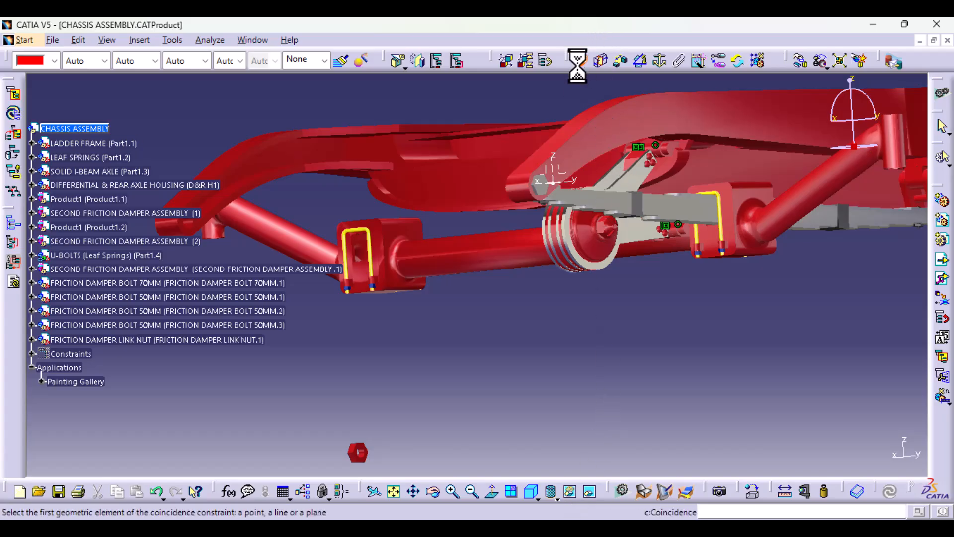
pyautogui.click(360, 451)
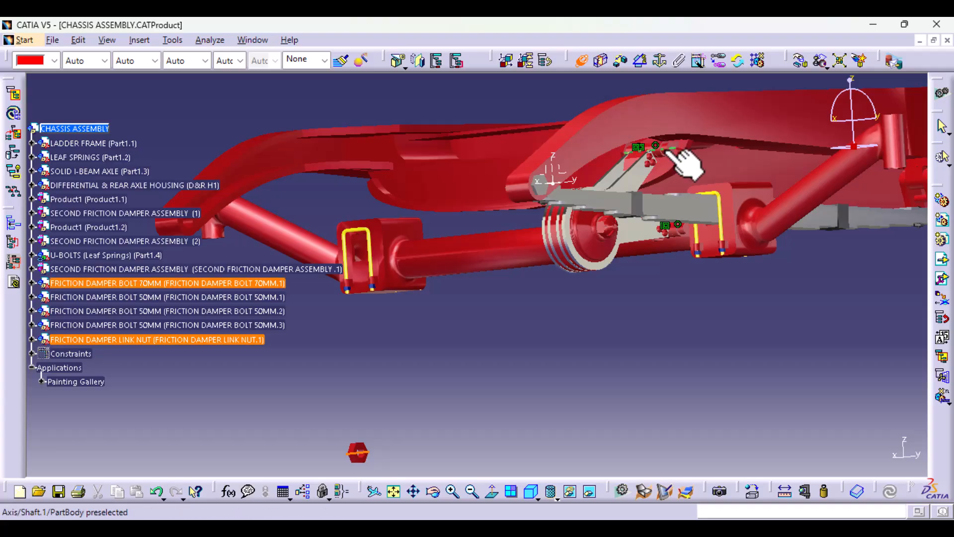
pyautogui.click(685, 158)
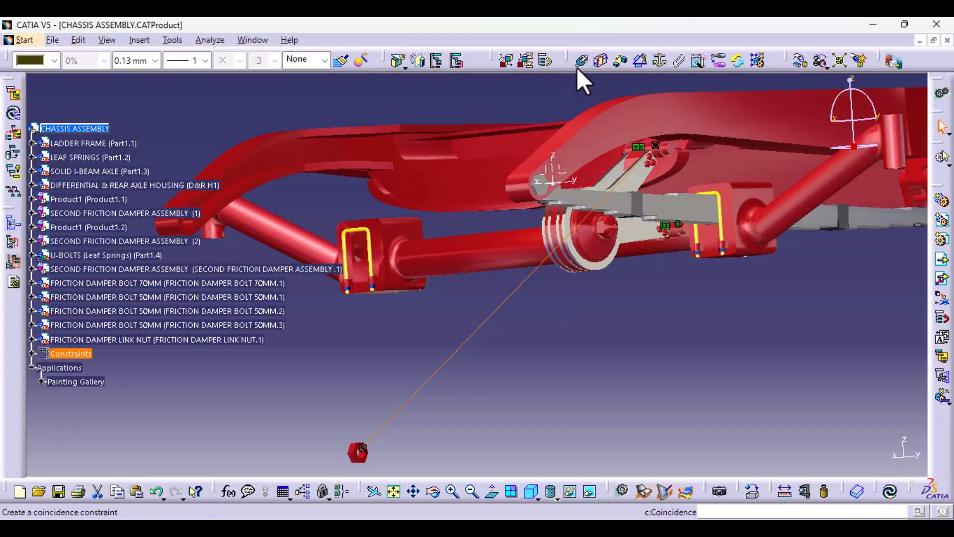
# Add an offset constraint of 0.1 mm between the link nut's face and the ladder frame bracket's face and update the assembly.
pyautogui.click(618, 62)
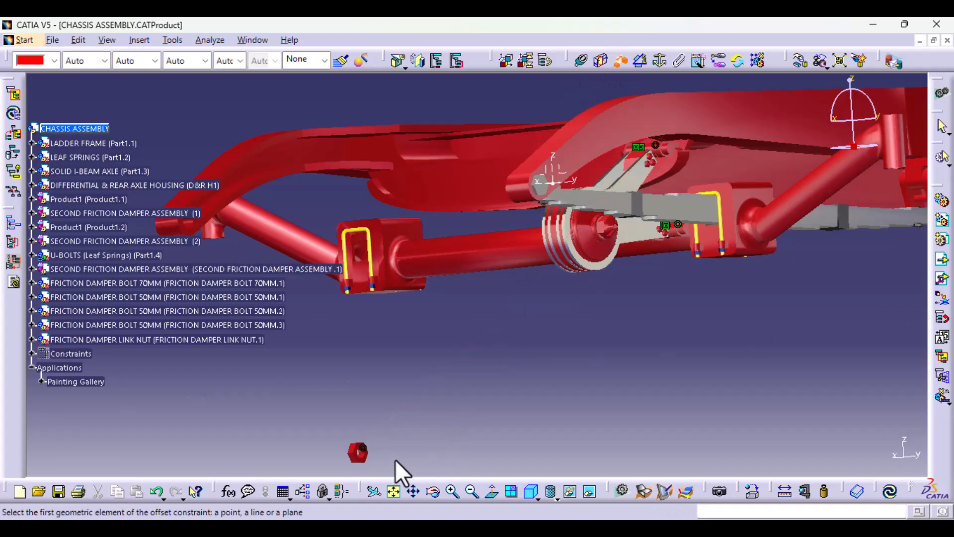
pyautogui.moveTo(396, 455); pyautogui.dragTo(479, 231, button='middle')
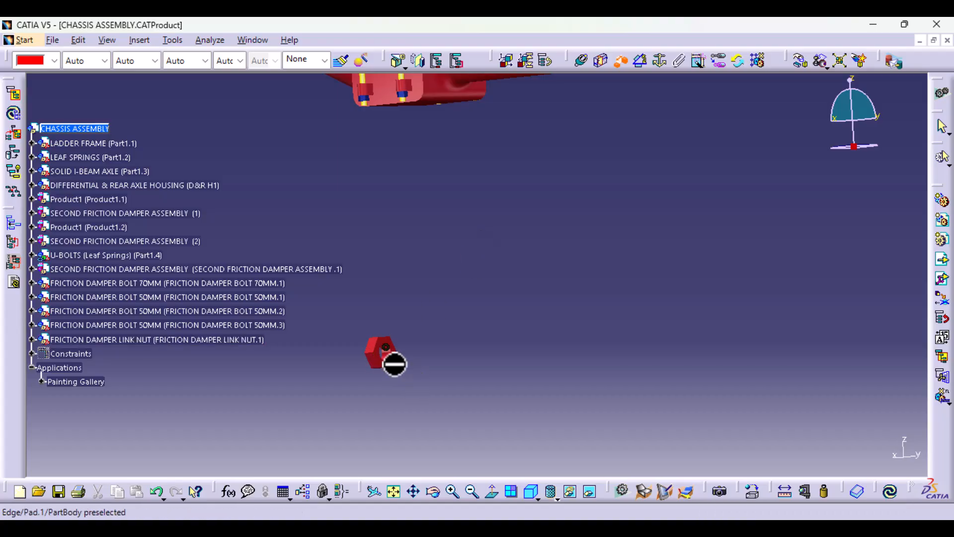
pyautogui.click(389, 362)
pyautogui.moveTo(592, 253); pyautogui.dragTo(308, 497, button='middle')
pyautogui.moveTo(498, 357); pyautogui.dragTo(515, 211, button='middle')
pyautogui.moveTo(604, 278); pyautogui.dragTo(494, 341, button='middle')
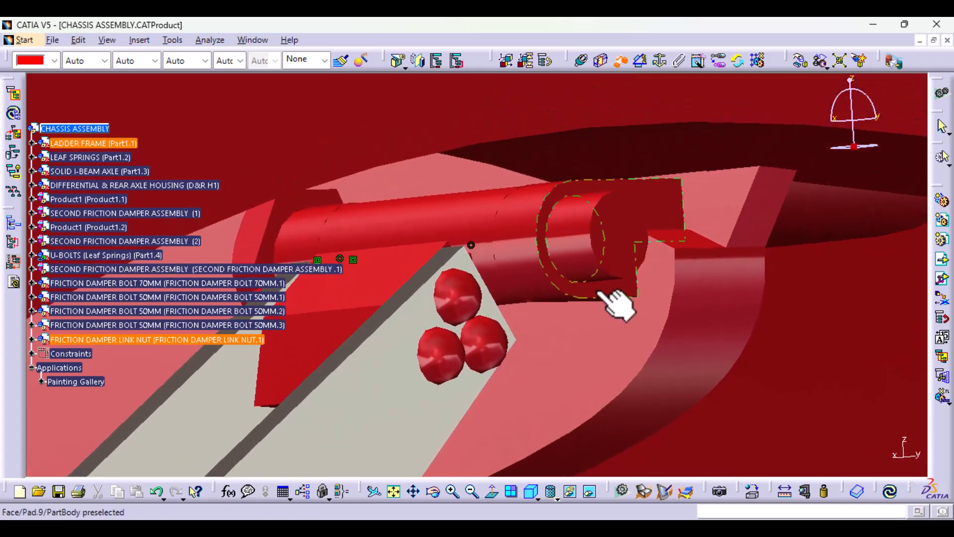
pyautogui.click(598, 292)
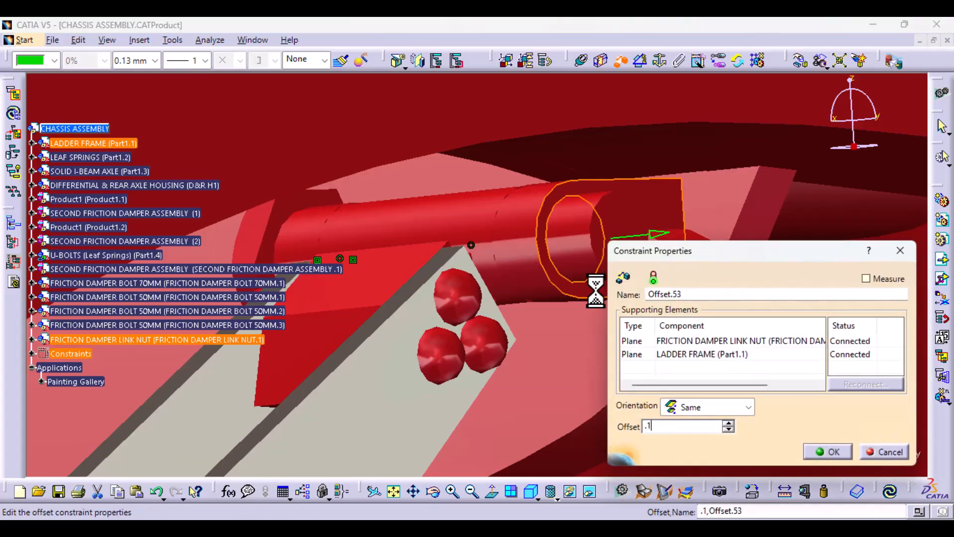
pyautogui.press('Return')
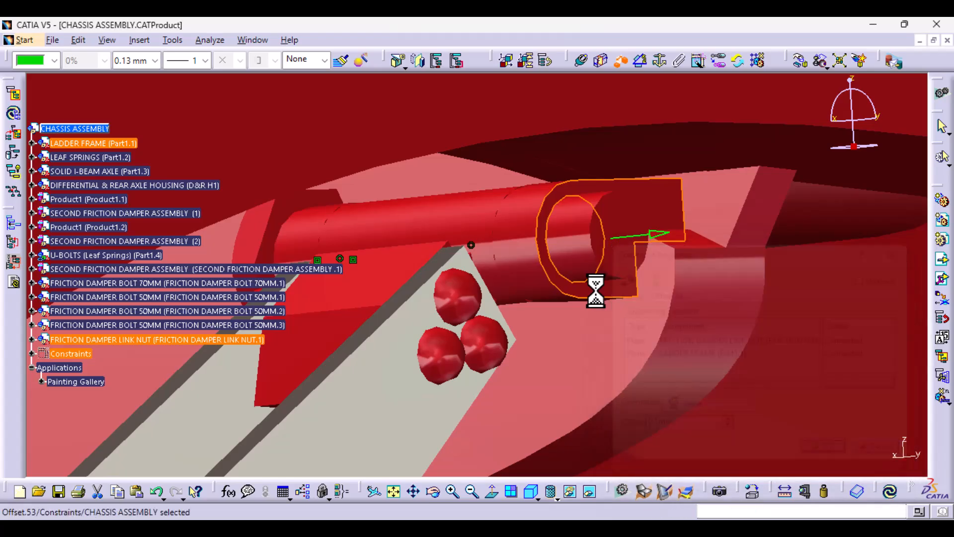
pyautogui.click(889, 491)
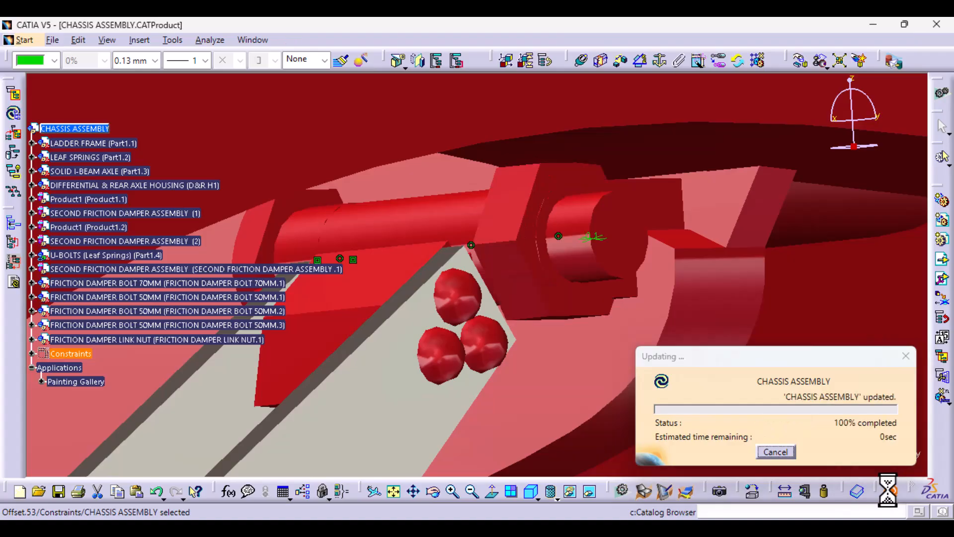
# Change the orientation of the link nut's offset constraint to Opposite and update the assembly.
pyautogui.click(592, 237)
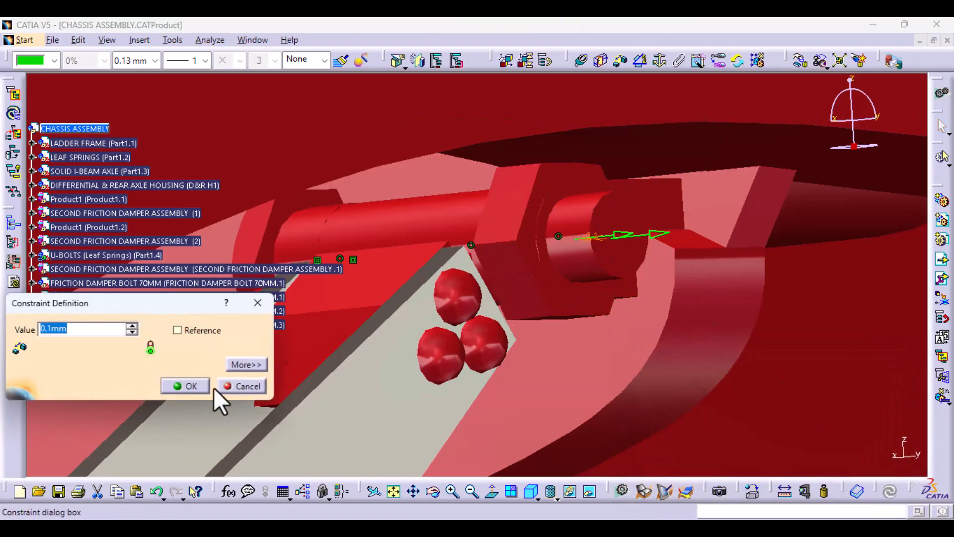
pyautogui.click(254, 368)
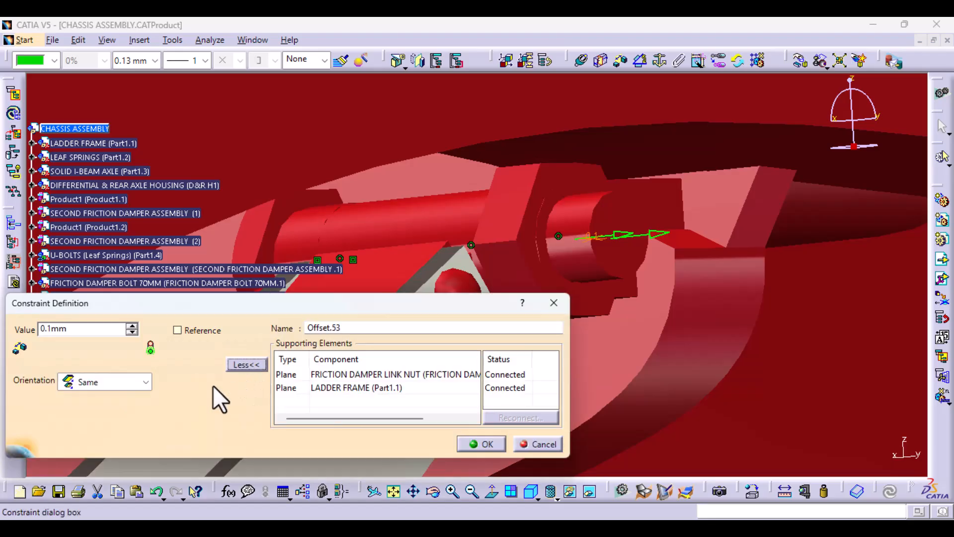
pyautogui.click(146, 382)
pyautogui.click(127, 425)
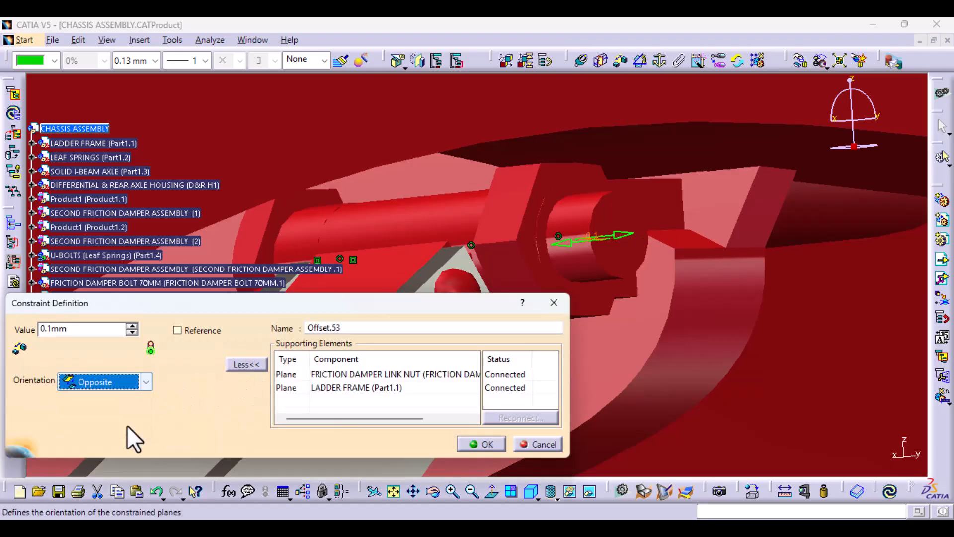
pyautogui.click(483, 444)
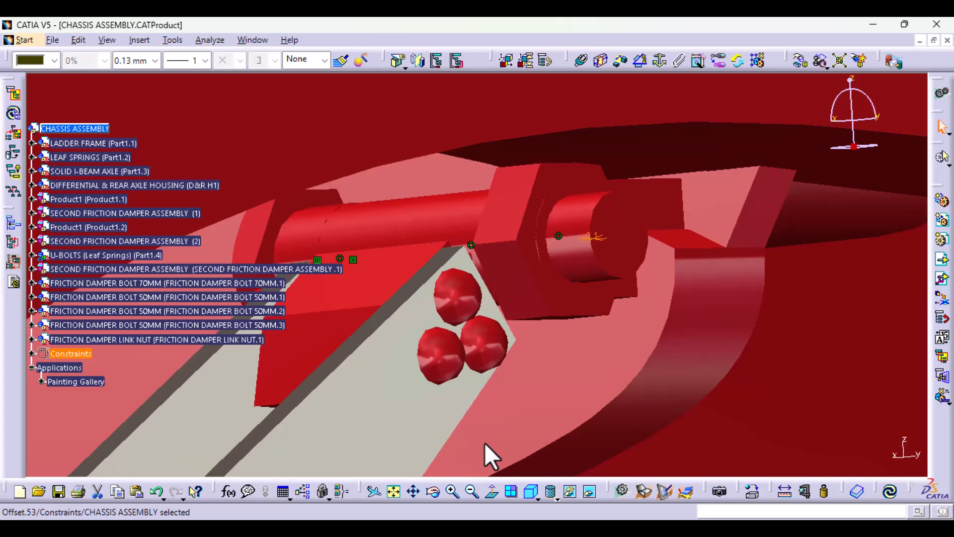
pyautogui.click(888, 494)
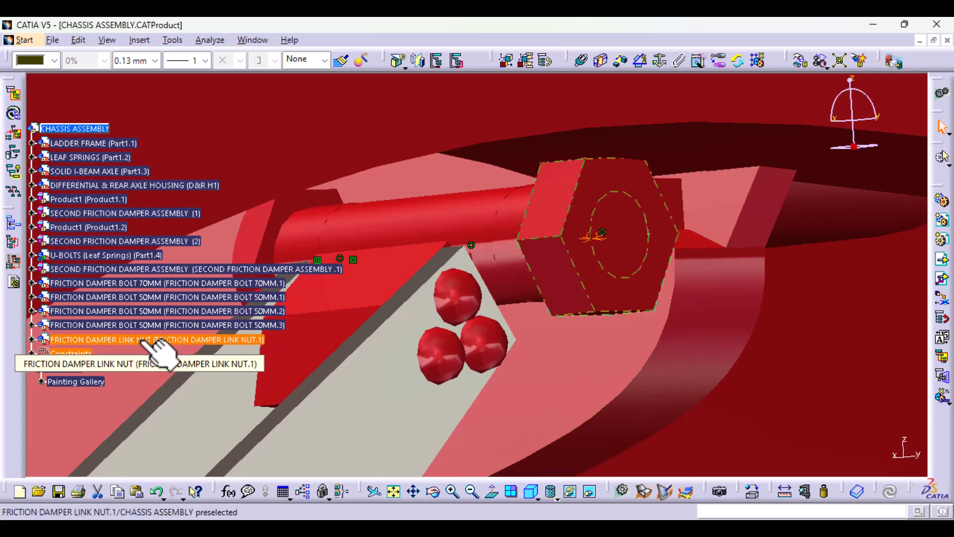
# Define a multi-instantiation of FRICTION DAMPER LINK NUT.1 with 5 new instances.
pyautogui.moveTo(465, 264); pyautogui.dragTo(486, 284, button='middle')
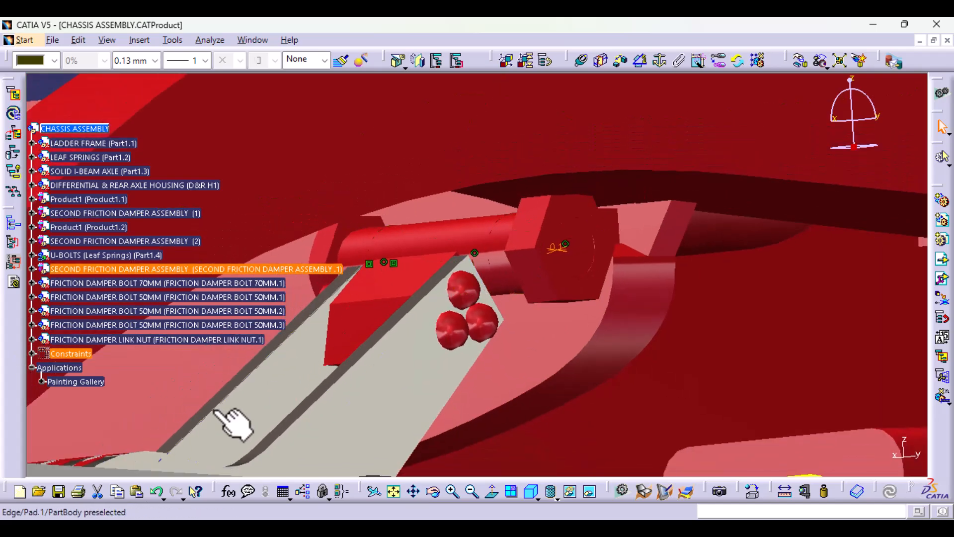
pyautogui.click(181, 340)
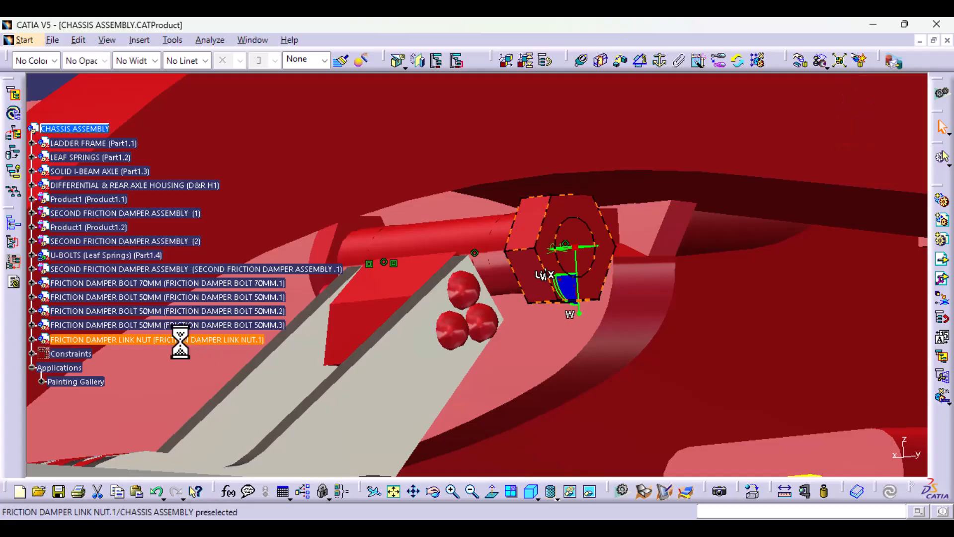
pyautogui.click(142, 44)
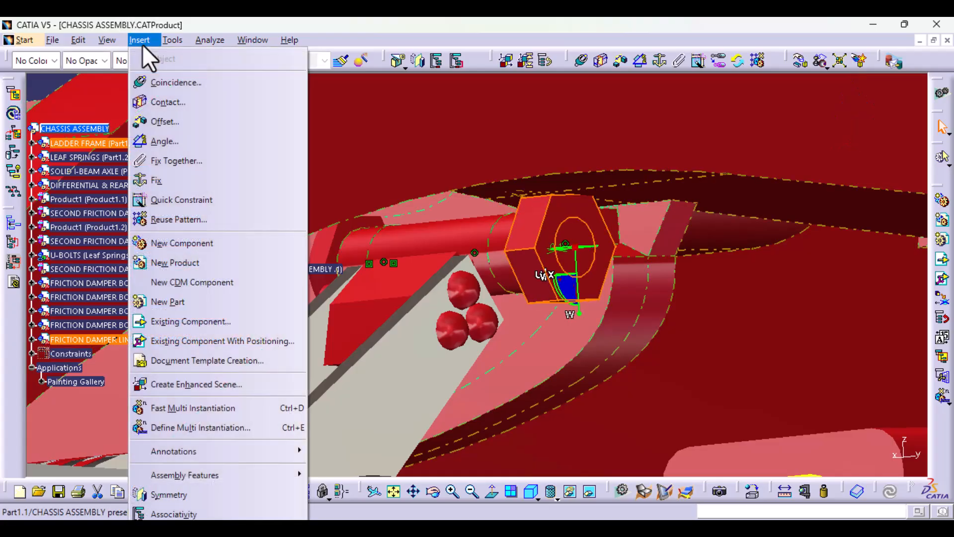
pyautogui.click(199, 430)
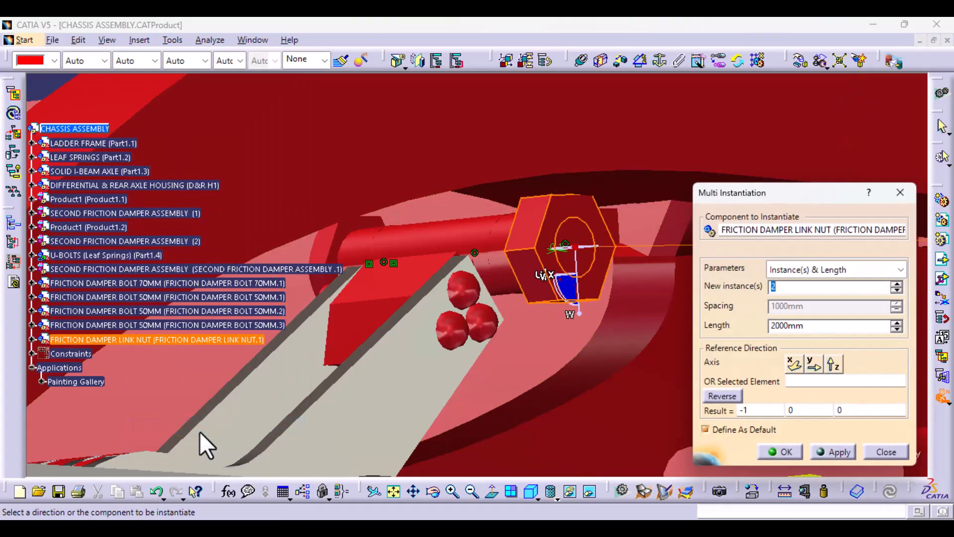
pyautogui.click(897, 285)
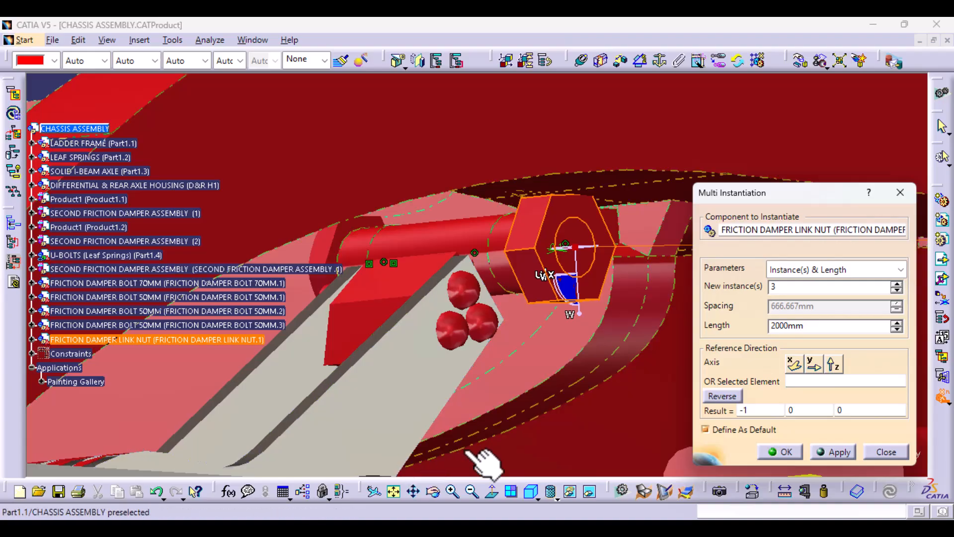
pyautogui.click(897, 284)
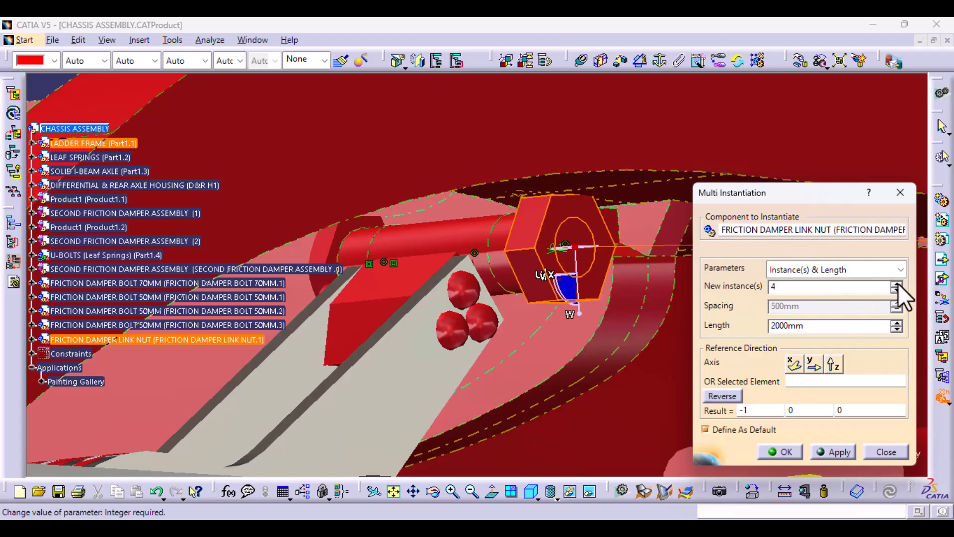
pyautogui.click(897, 283)
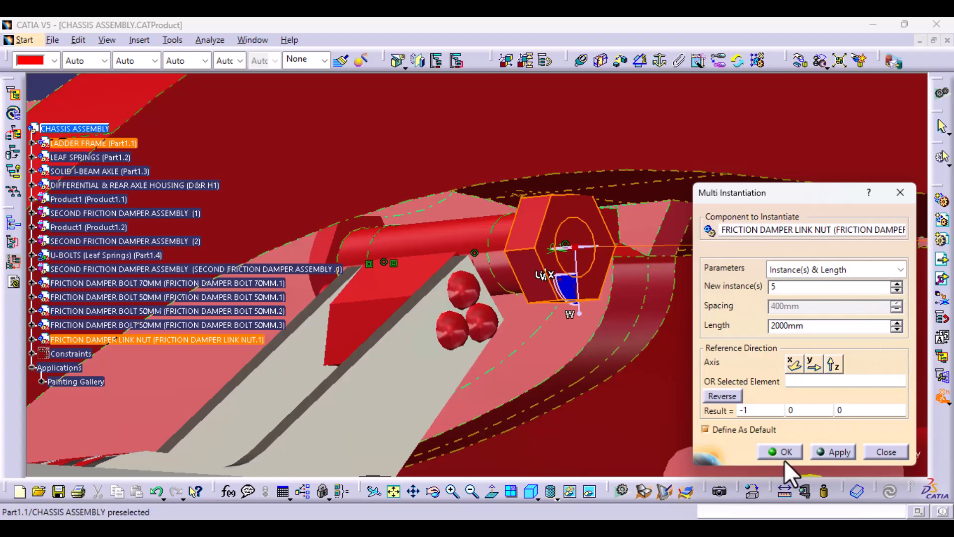
# Set the multi-instantiation length to 50 mm, apply it and confirm to generate the link nut copies.
pyautogui.moveTo(600, 338); pyautogui.dragTo(553, 525, button='middle')
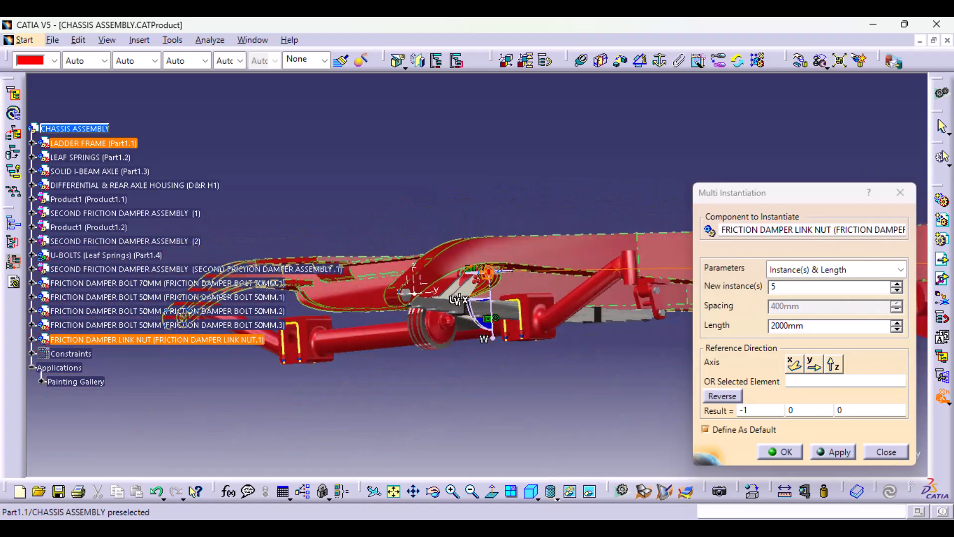
pyautogui.moveTo(552, 381); pyautogui.dragTo(221, 370, button='middle')
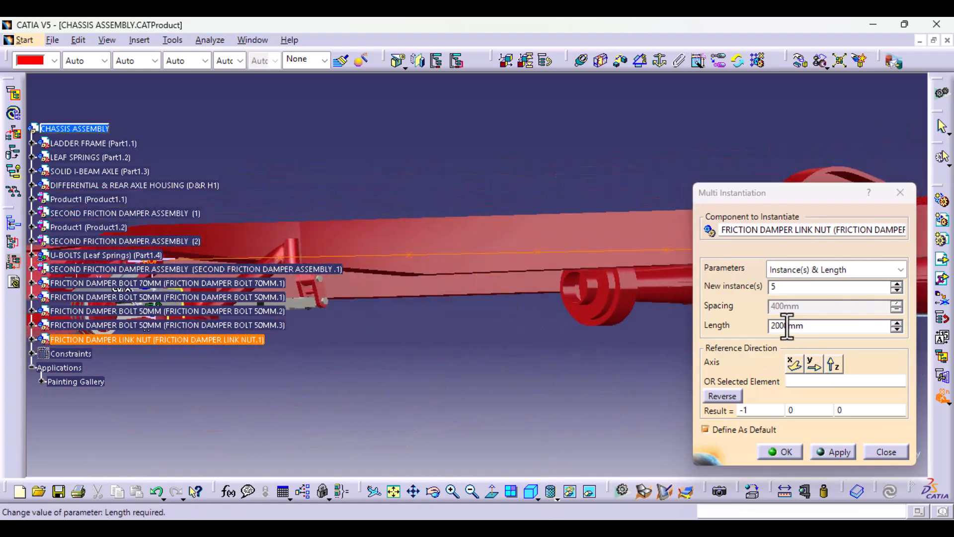
pyautogui.moveTo(789, 326); pyautogui.dragTo(729, 336)
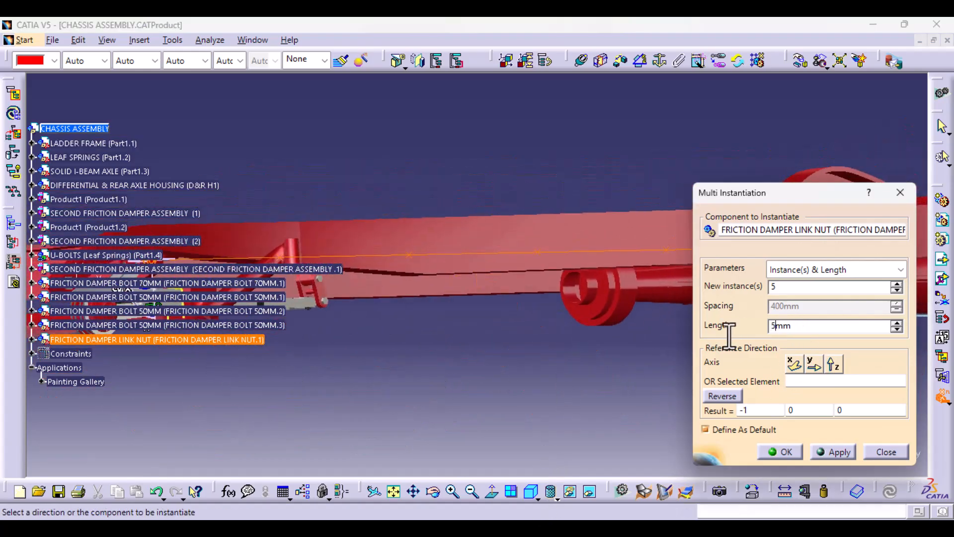
pyautogui.write('50')
pyautogui.click(841, 452)
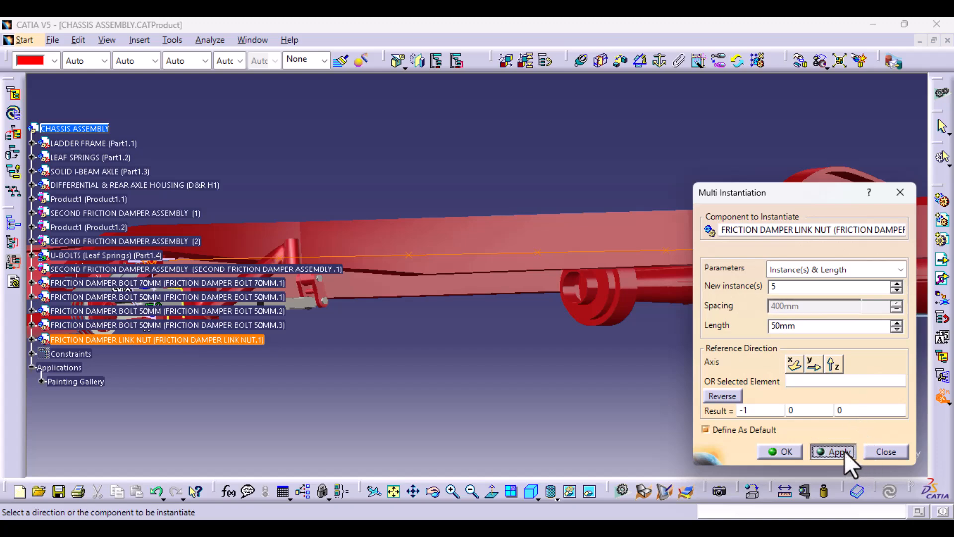
pyautogui.moveTo(488, 352); pyautogui.dragTo(749, 380, button='middle')
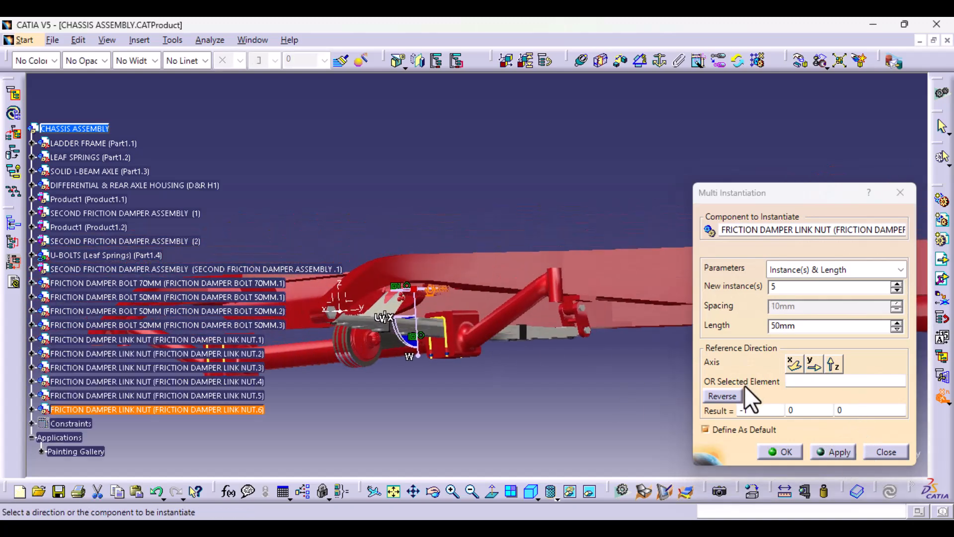
pyautogui.click(789, 452)
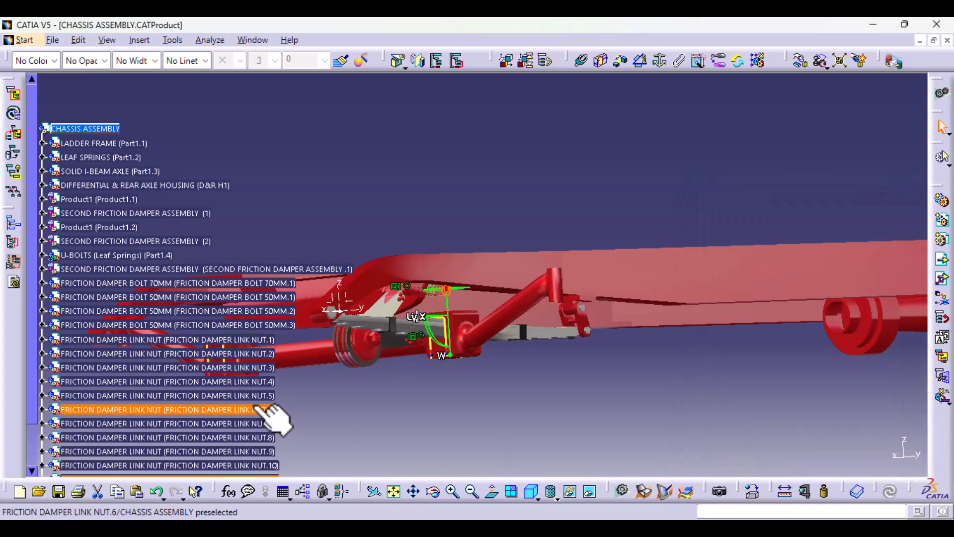
# Undo the generated link nut copies and run the multi-instantiation of FRICTION DAMPER LINK NUT.1 again with 5 new instances.
pyautogui.scroll(-3, 269, 413)
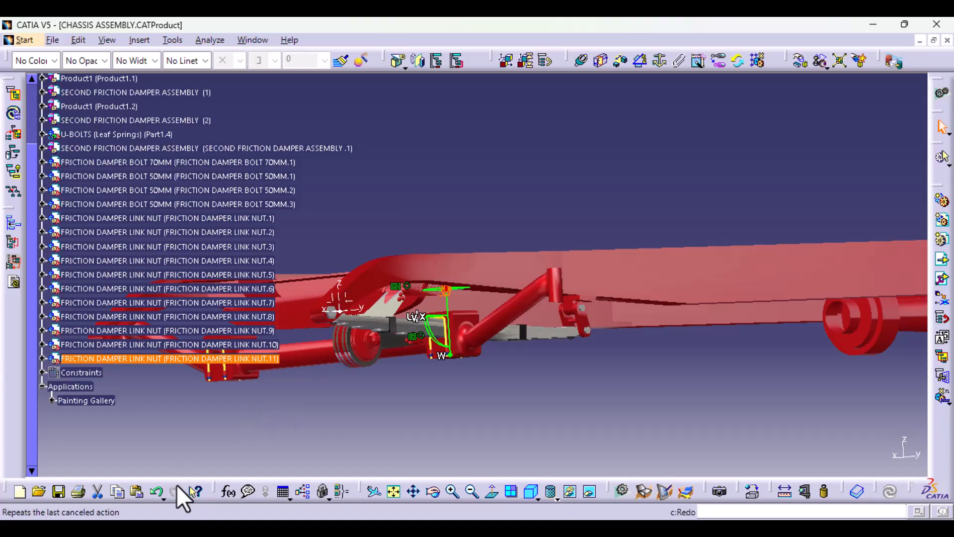
pyautogui.click(155, 491)
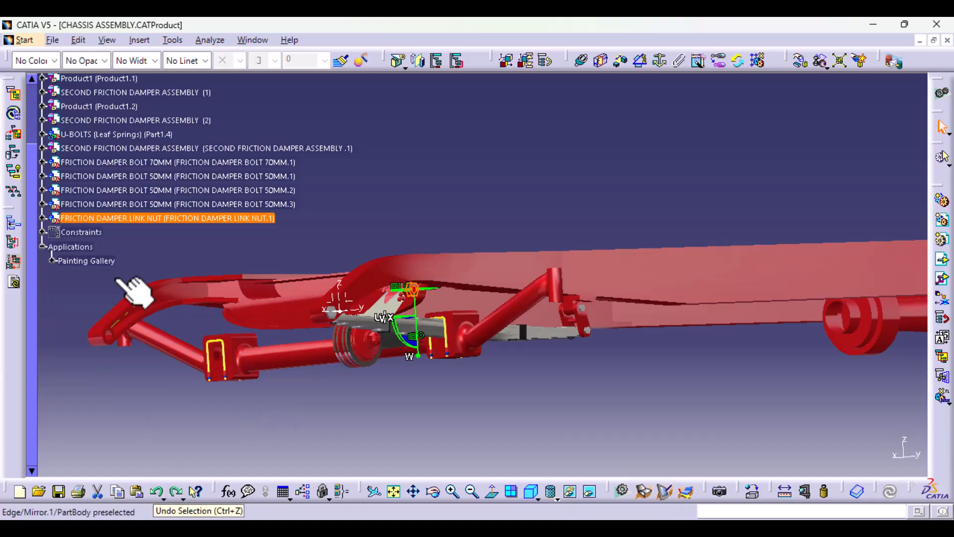
pyautogui.click(141, 41)
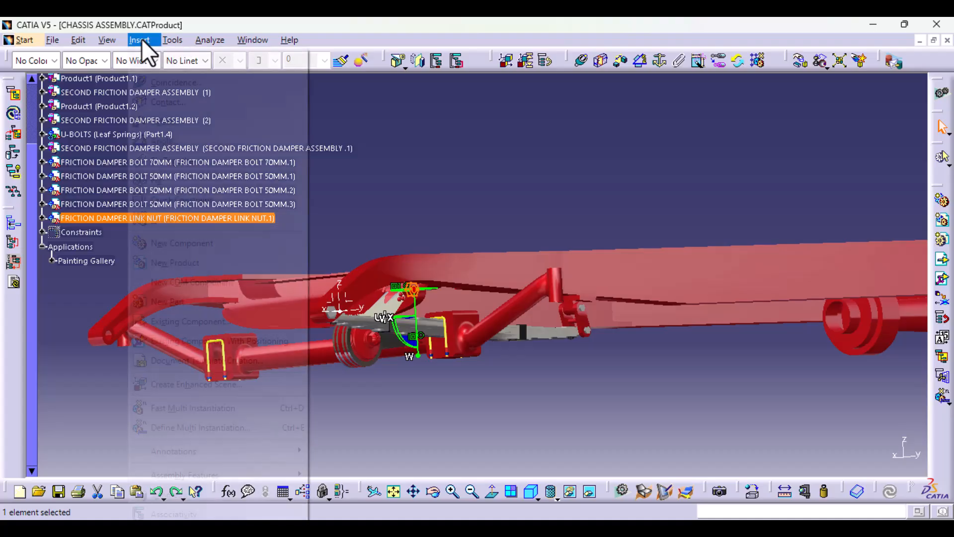
pyautogui.click(240, 427)
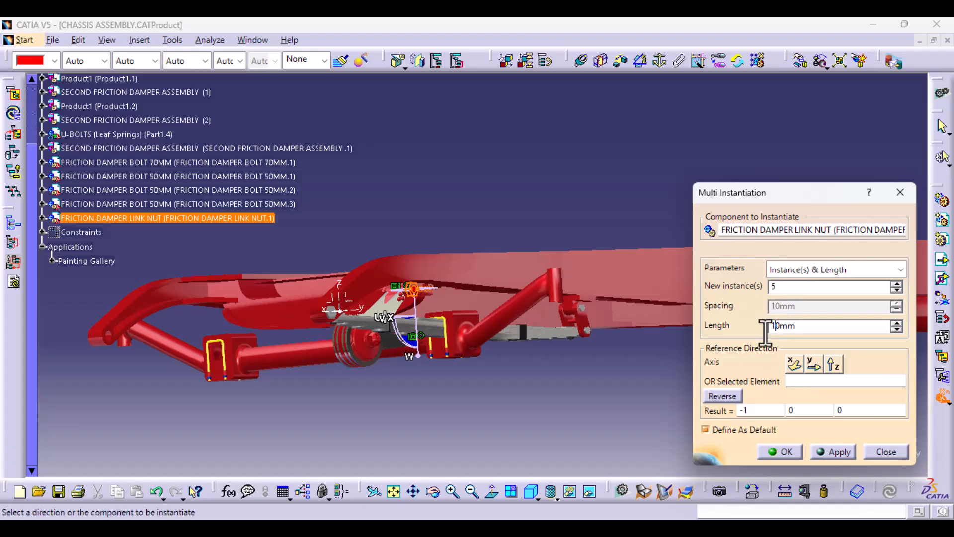
pyautogui.click(789, 452)
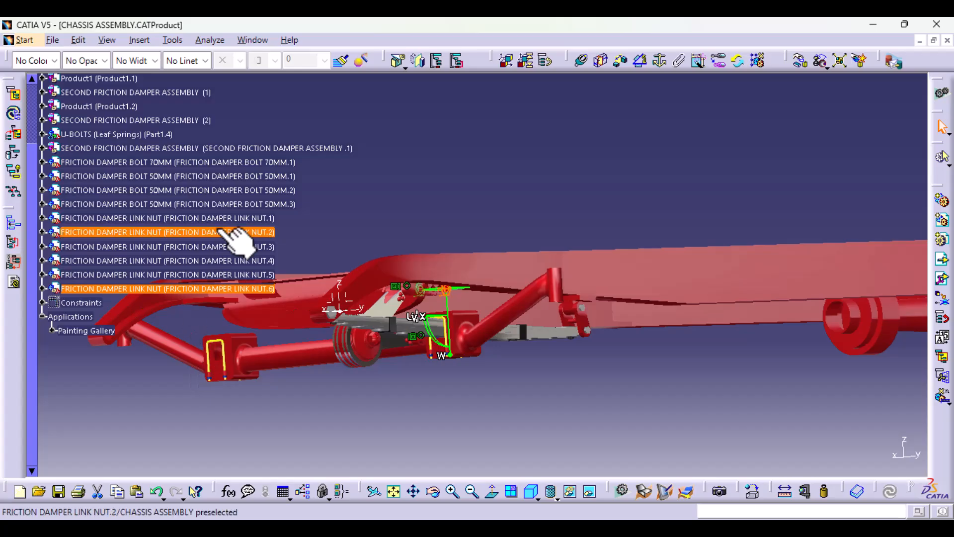
# Move FRICTION DAMPER LINK NUT.2 with the compass into the free space below the front axle and deselect it.
pyautogui.click(231, 231)
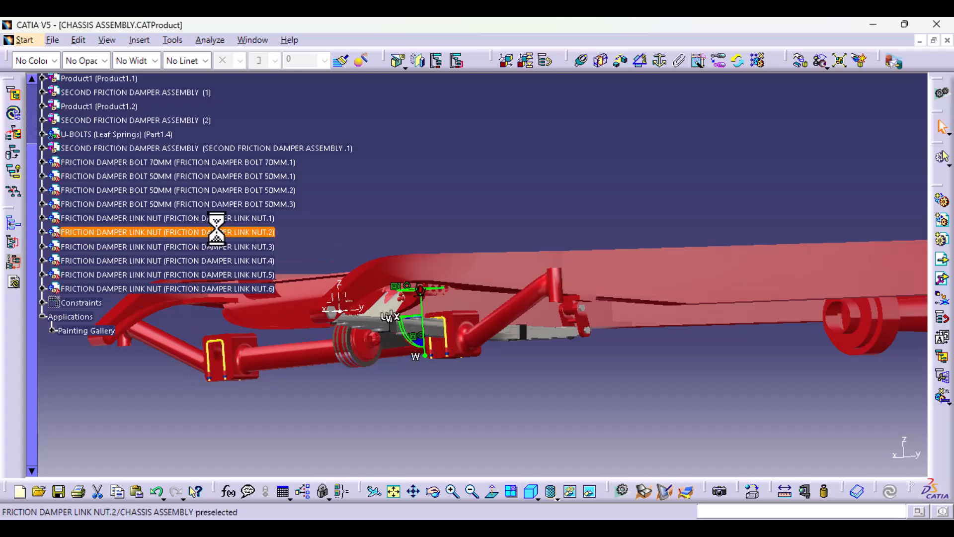
pyautogui.moveTo(433, 318); pyautogui.dragTo(399, 438)
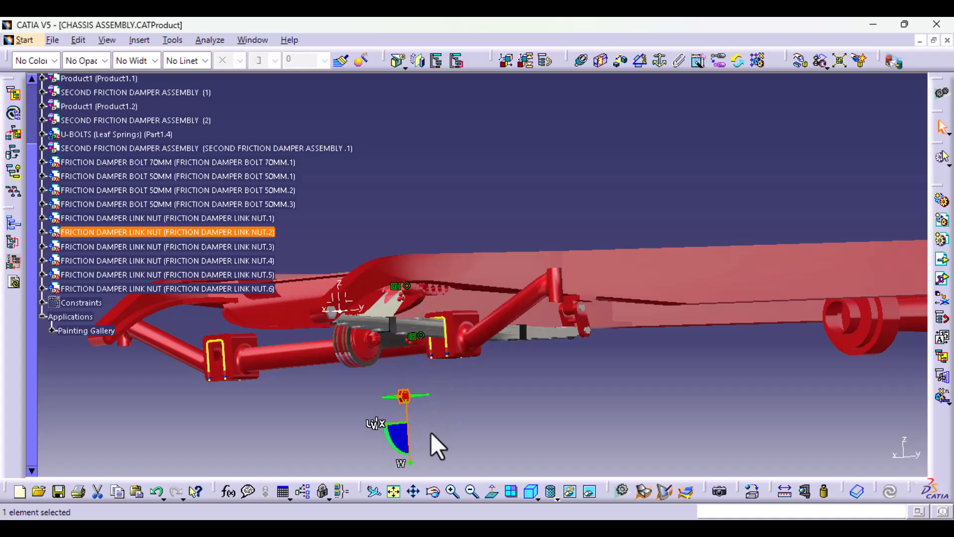
pyautogui.moveTo(454, 431); pyautogui.dragTo(443, 395, button='middle')
pyautogui.moveTo(463, 353); pyautogui.dragTo(558, 200, button='middle')
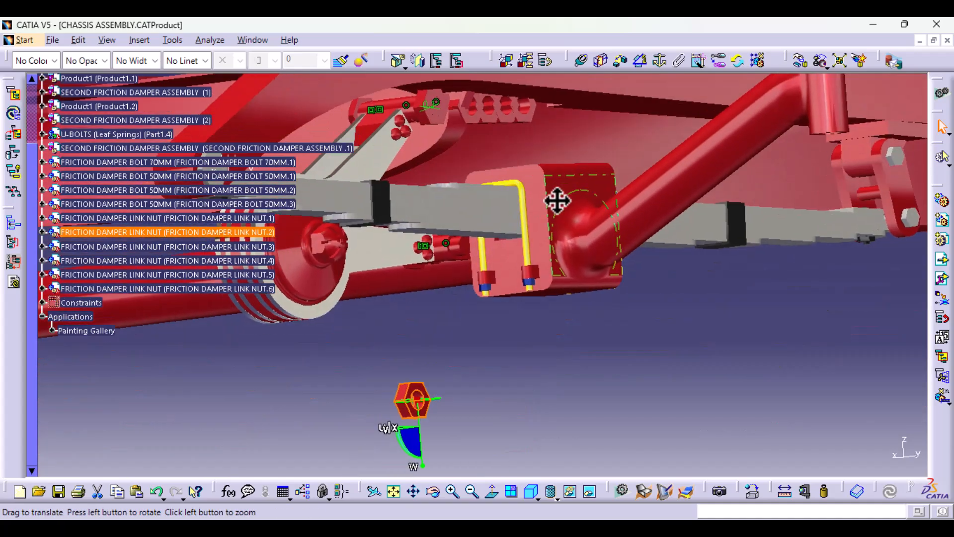
pyautogui.click(640, 356)
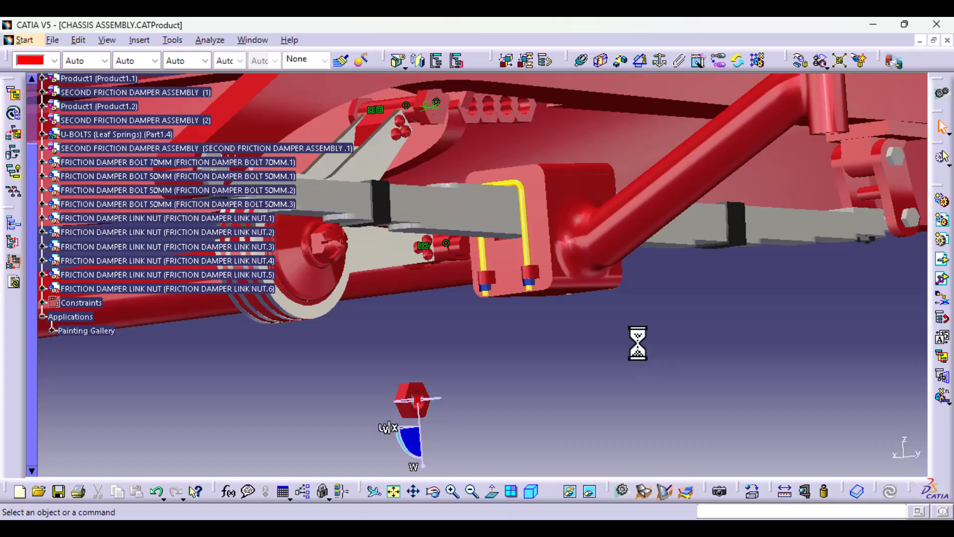
# Add a coincidence constraint between the axis of FRICTION DAMPER LINK NUT.2 and the lower friction damper bolt axis at the front axle.
pyautogui.click(581, 60)
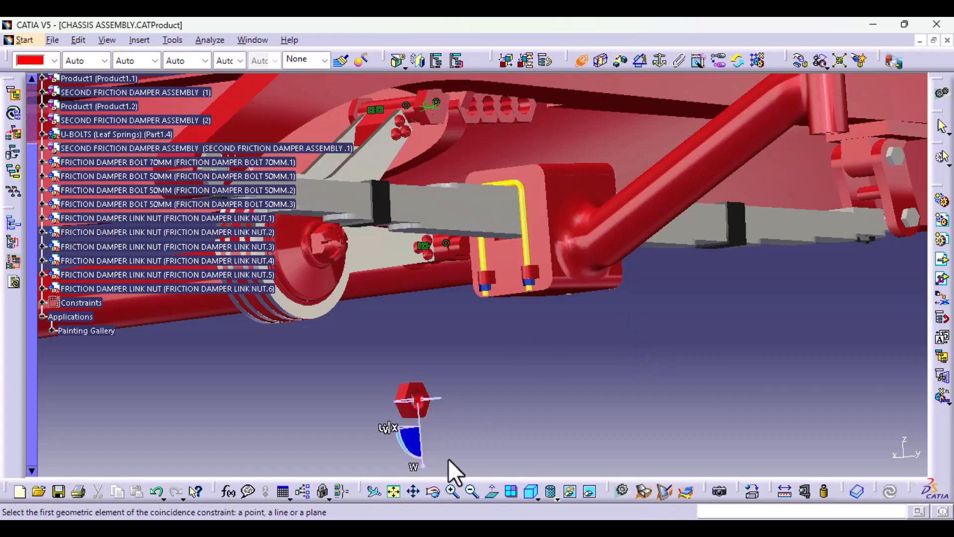
pyautogui.moveTo(449, 459); pyautogui.dragTo(431, 345, button='middle')
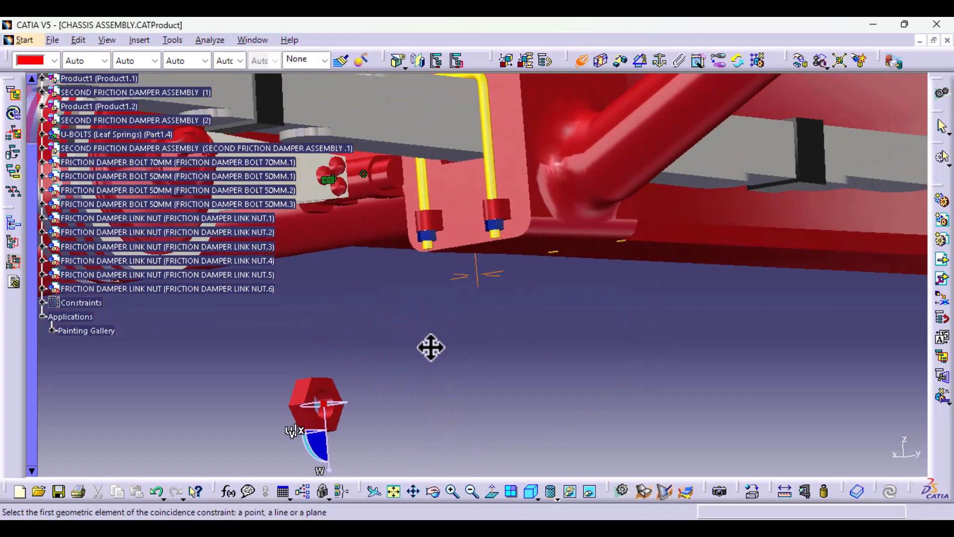
pyautogui.click(326, 402)
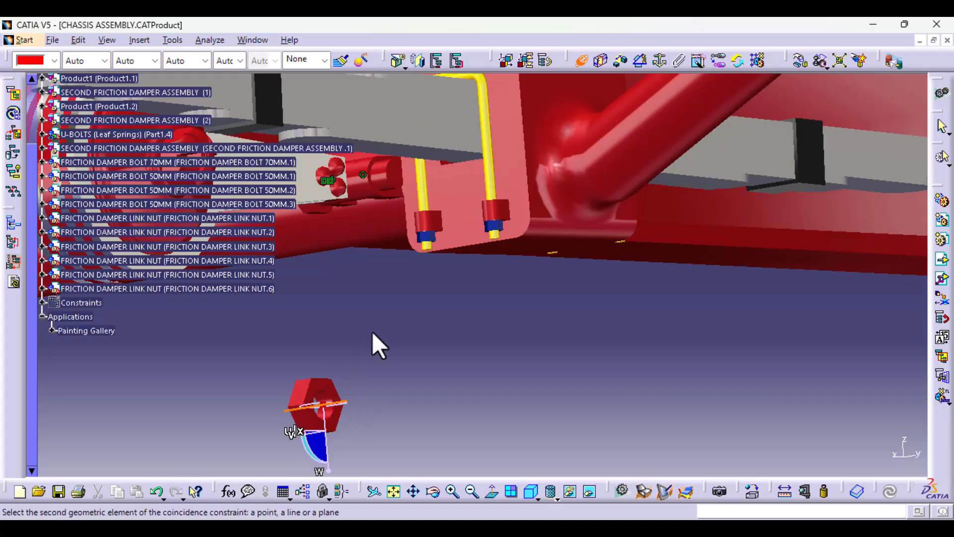
pyautogui.click(393, 185)
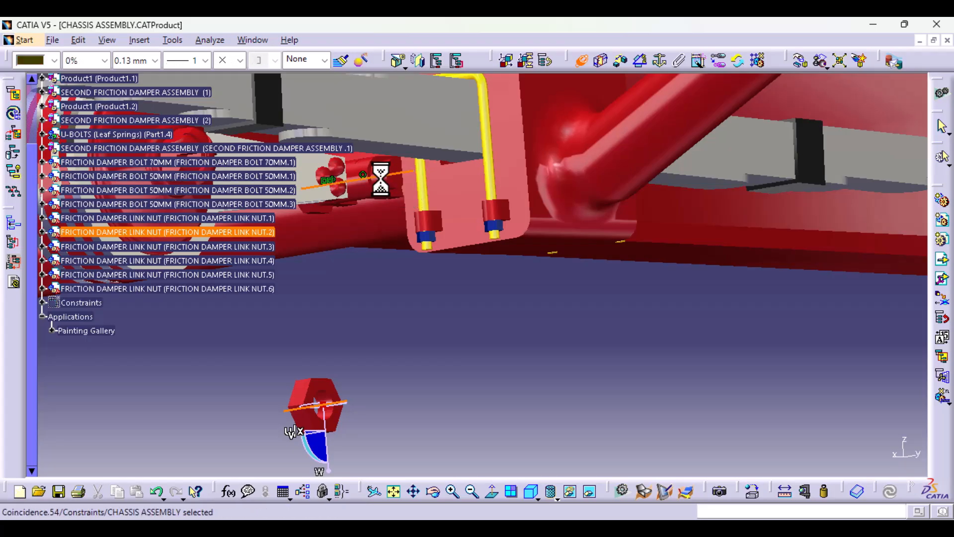
# Add a 10.1 mm offset constraint between the solid I-beam axle's bolt boss face and FRICTION DAMPER LINK NUT.2, and update the assembly.
pyautogui.click(616, 62)
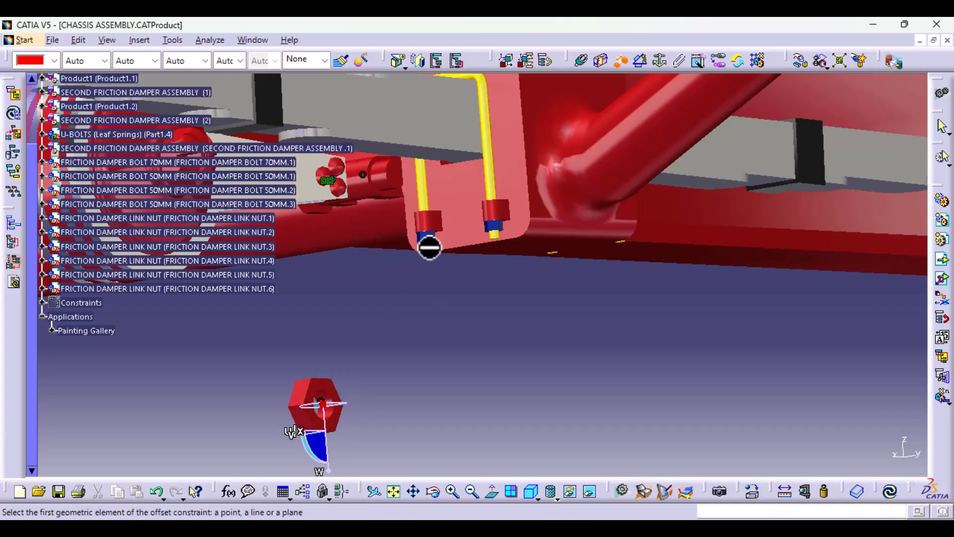
pyautogui.moveTo(448, 255)
pyautogui.mouseDown(button='middle')
pyautogui.moveTo(438, 511)
pyautogui.moveTo(450, 514)
pyautogui.moveTo(449, 264)
pyautogui.mouseUp(button='middle')
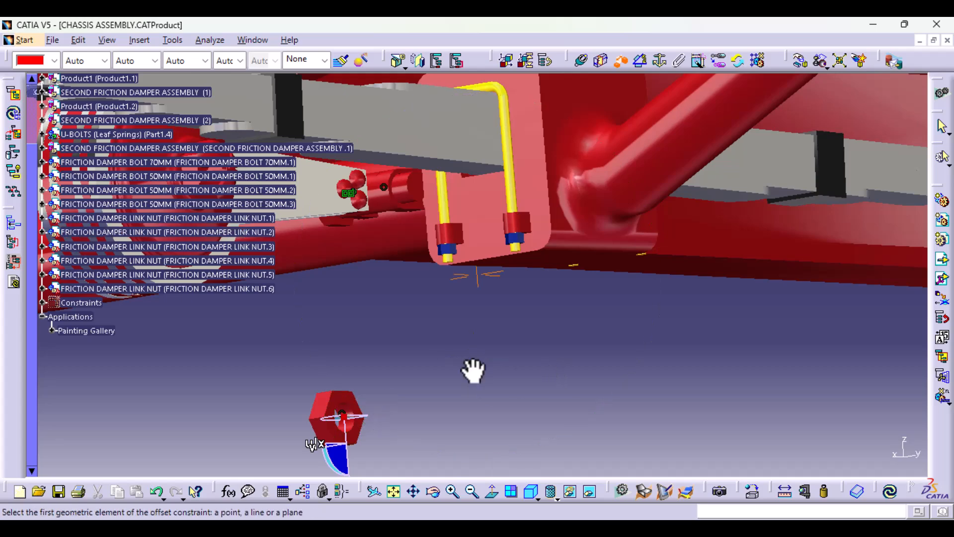
pyautogui.moveTo(473, 371); pyautogui.dragTo(540, 465, button='middle')
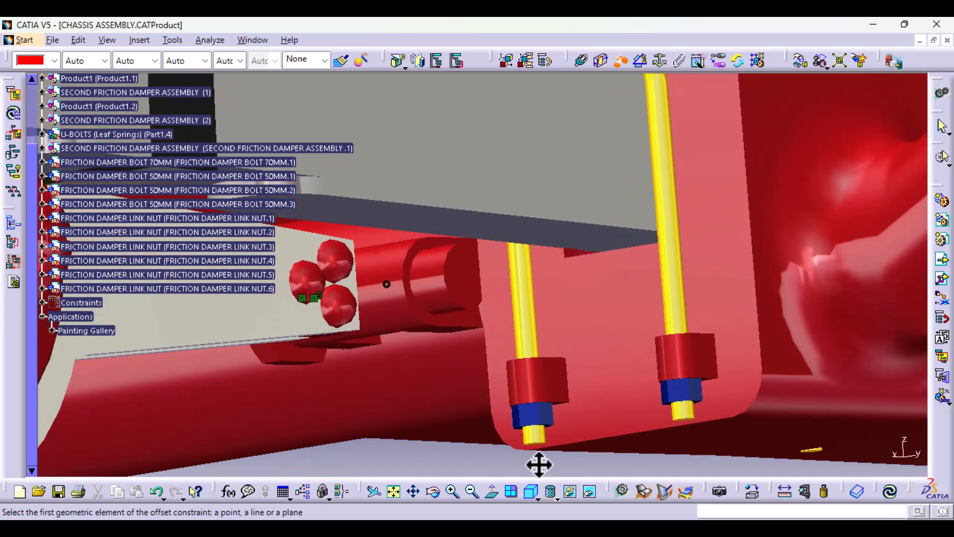
pyautogui.click(463, 324)
pyautogui.moveTo(480, 425); pyautogui.dragTo(512, 104, button='middle')
pyautogui.click(366, 416)
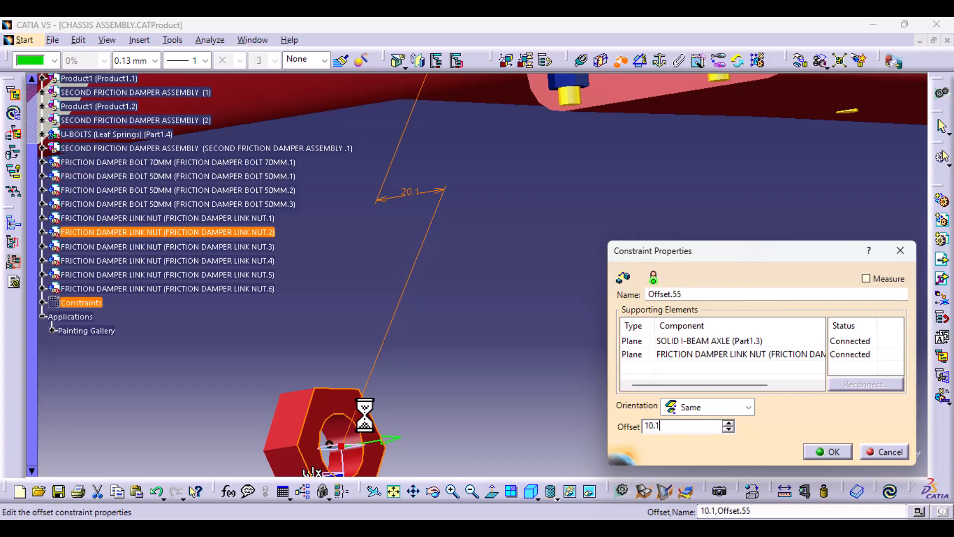
pyautogui.click(840, 447)
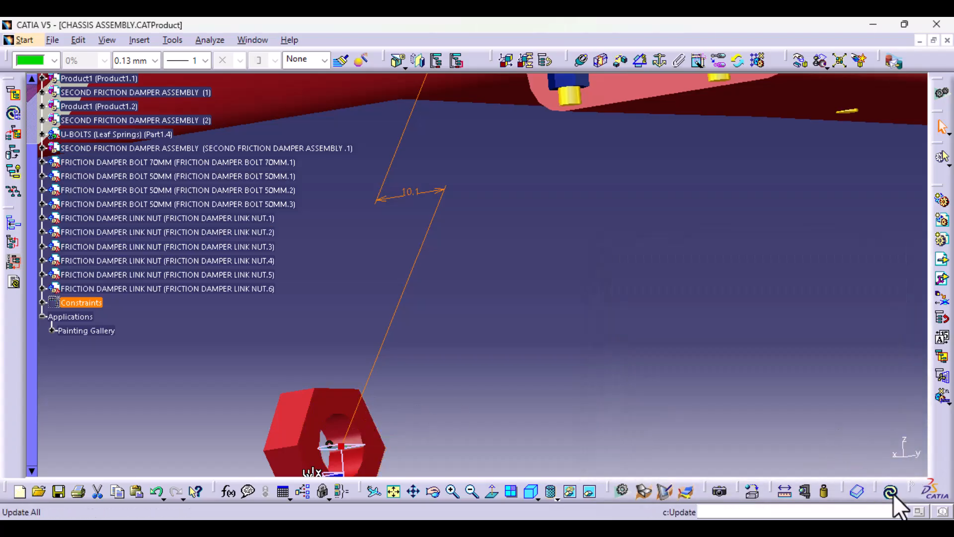
pyautogui.click(891, 492)
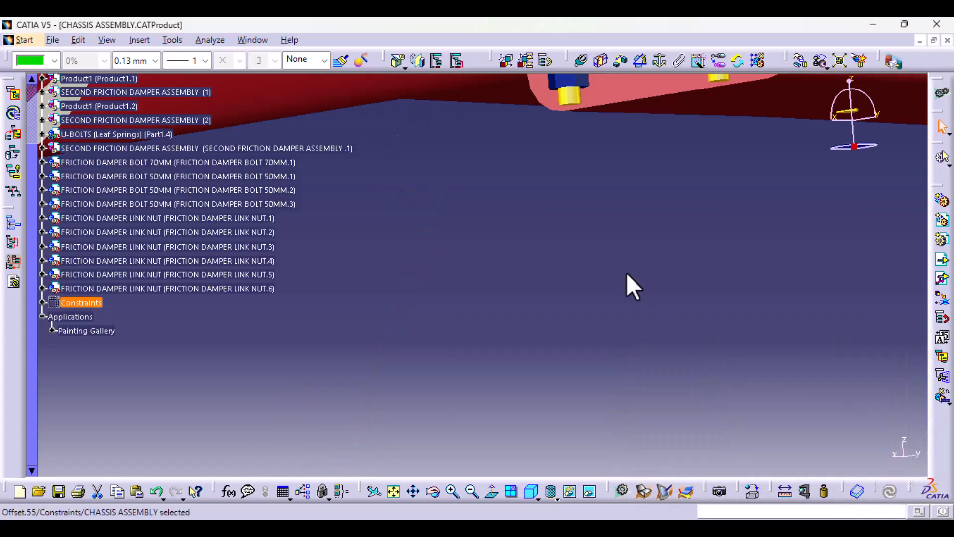
# Examine the fit of the link nut on the front friction damper's upper bolt and return to the whole chassis.
pyautogui.moveTo(626, 273); pyautogui.dragTo(591, 485, button='middle')
pyautogui.moveTo(498, 325); pyautogui.dragTo(369, 39, button='middle')
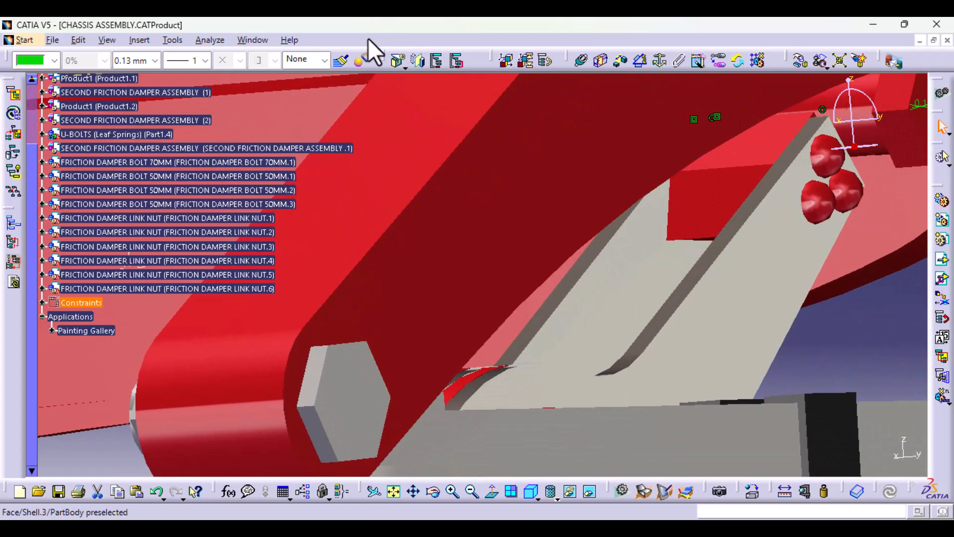
pyautogui.moveTo(458, 271); pyautogui.dragTo(340, 39, button='middle')
pyautogui.moveTo(592, 306); pyautogui.dragTo(471, 431, button='middle')
pyautogui.moveTo(611, 411); pyautogui.dragTo(608, 306, button='middle')
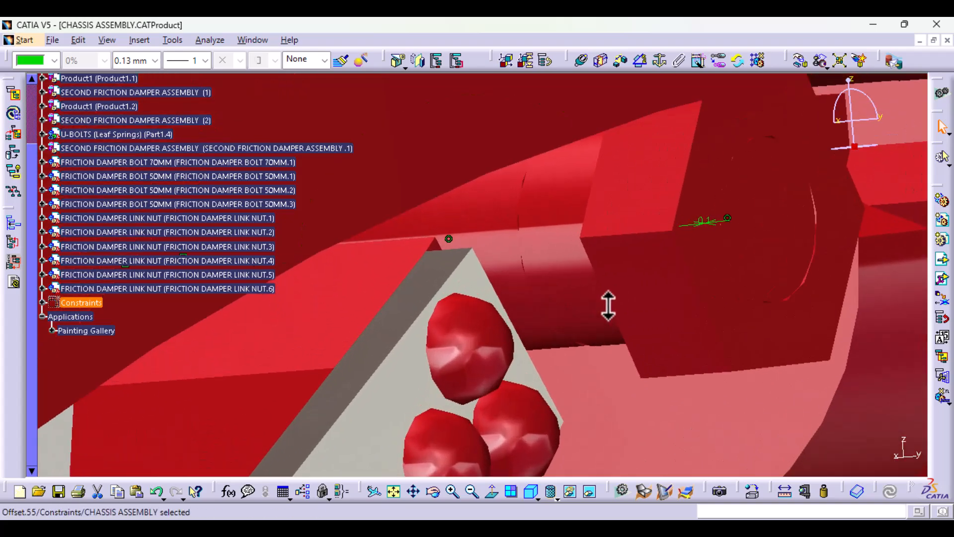
pyautogui.middleClick(608, 306)
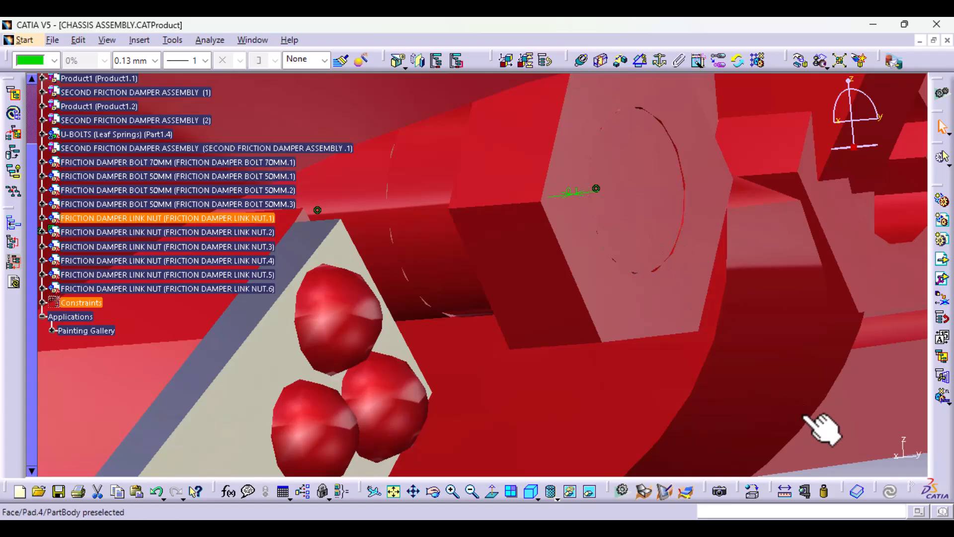
pyautogui.moveTo(673, 409); pyautogui.dragTo(490, 449, button='middle')
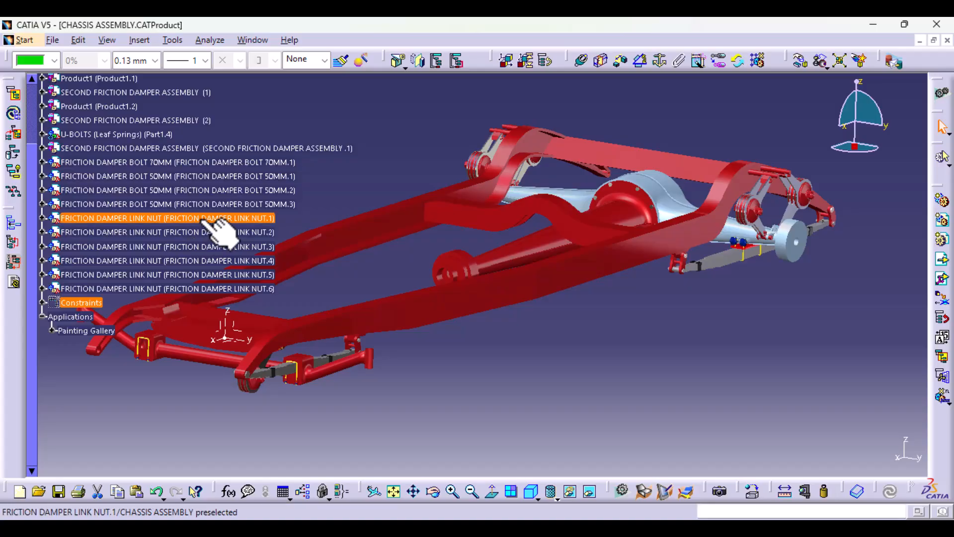
# Move FRICTION DAMPER LINK NUT.3, .4, .5 and .6 with the compass into the free space near the rear wheel hub and deselect.
pyautogui.click(211, 247)
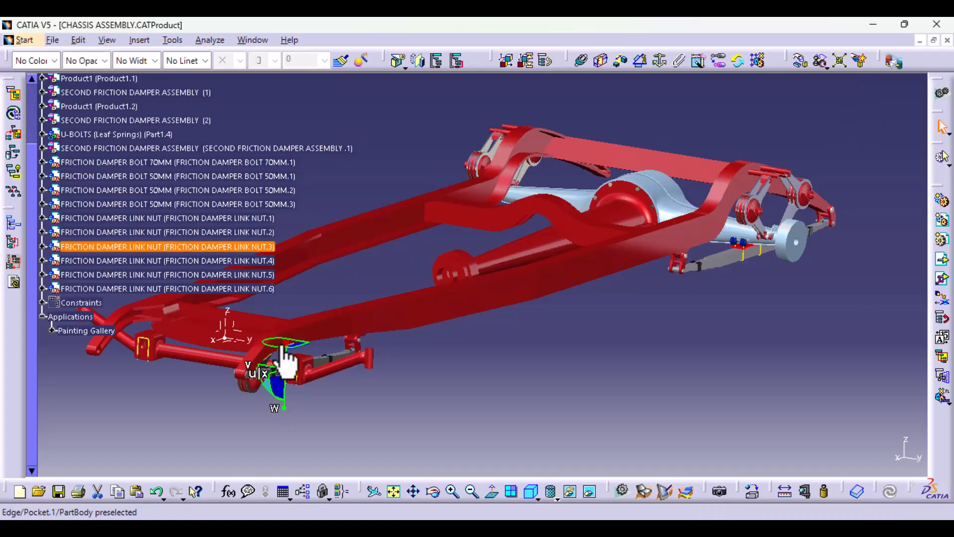
pyautogui.moveTo(278, 346); pyautogui.dragTo(767, 267)
pyautogui.click(230, 260)
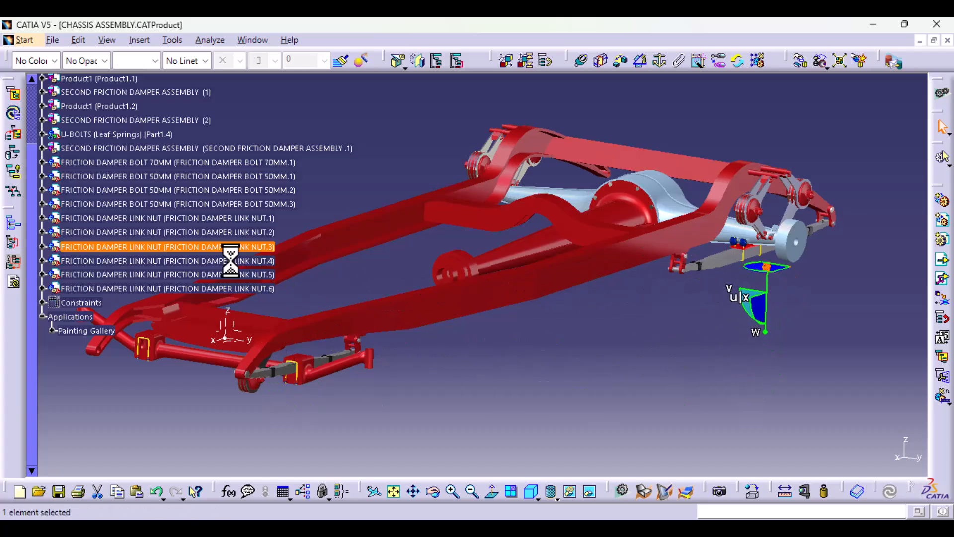
pyautogui.moveTo(290, 343); pyautogui.dragTo(764, 286)
pyautogui.click(249, 274)
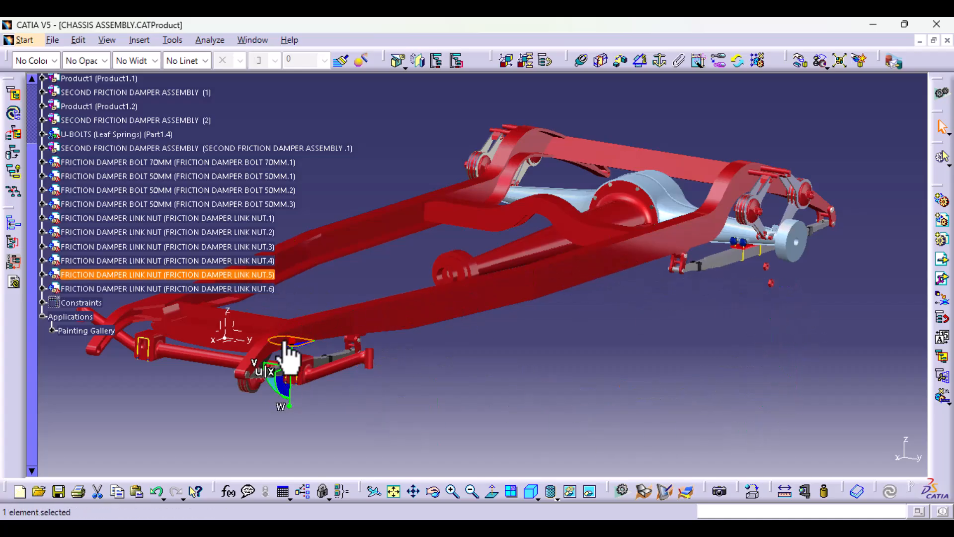
pyautogui.moveTo(289, 356); pyautogui.dragTo(819, 247)
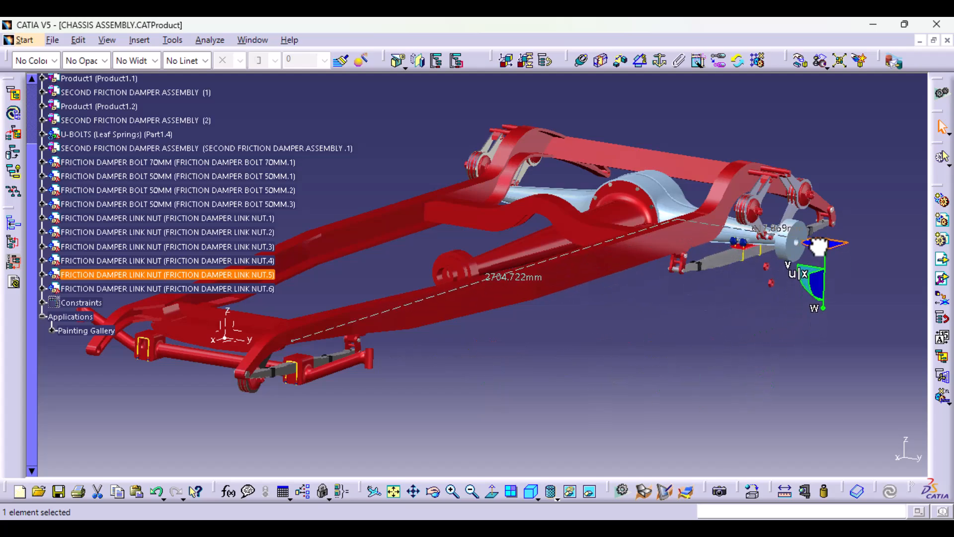
pyautogui.click(268, 289)
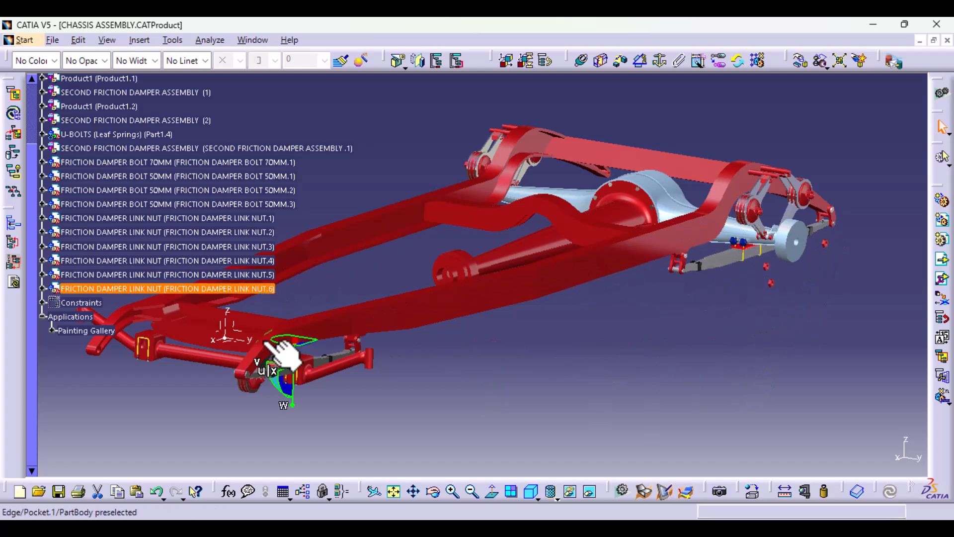
pyautogui.moveTo(282, 353); pyautogui.dragTo(816, 268)
pyautogui.click(774, 349)
# Add a coincidence constraint between the axis of FRICTION DAMPER LINK NUT.3 and the nearer rear friction damper's upper joint shaft.
pyautogui.moveTo(680, 321); pyautogui.dragTo(519, 339, button='middle')
pyautogui.moveTo(617, 394); pyautogui.dragTo(319, 386, button='middle')
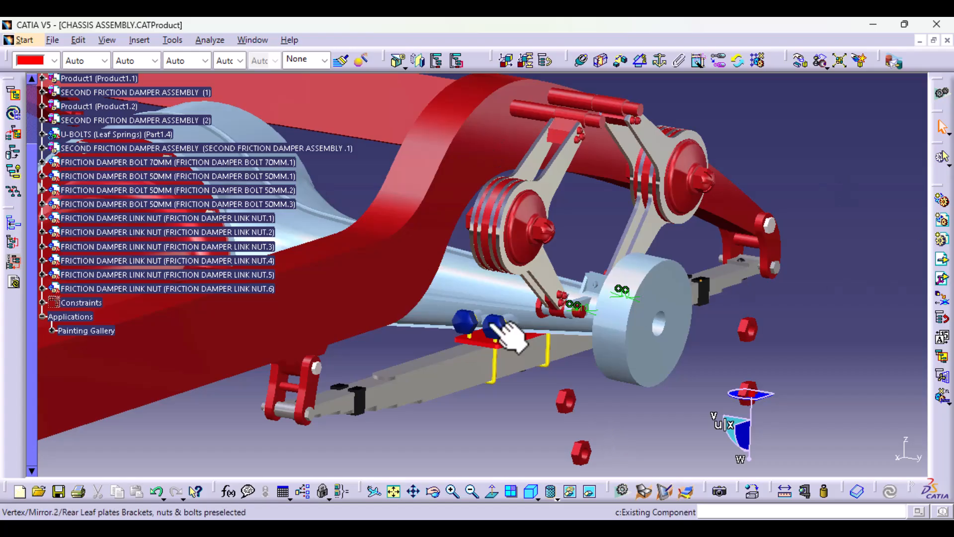
pyautogui.click(581, 60)
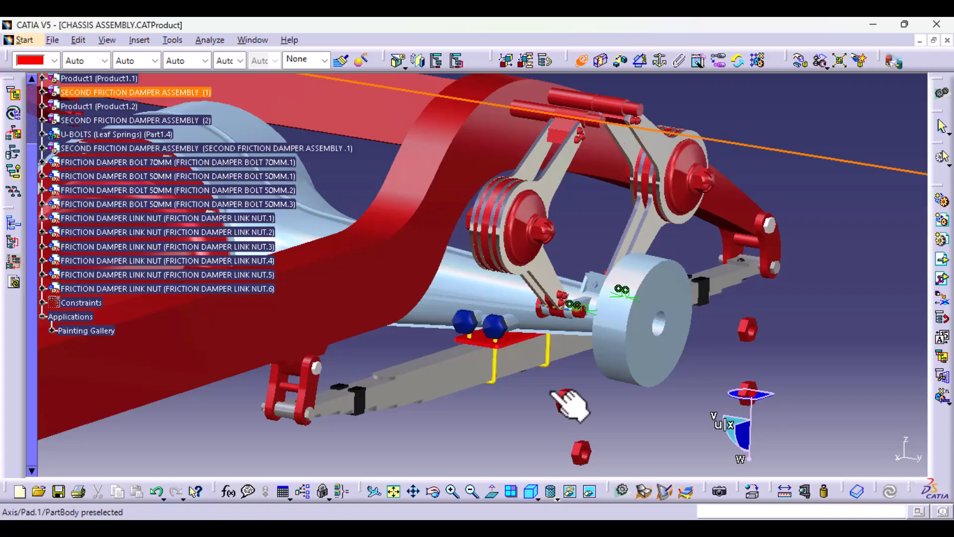
pyautogui.click(569, 401)
pyautogui.moveTo(570, 431); pyautogui.dragTo(471, 247, button='middle')
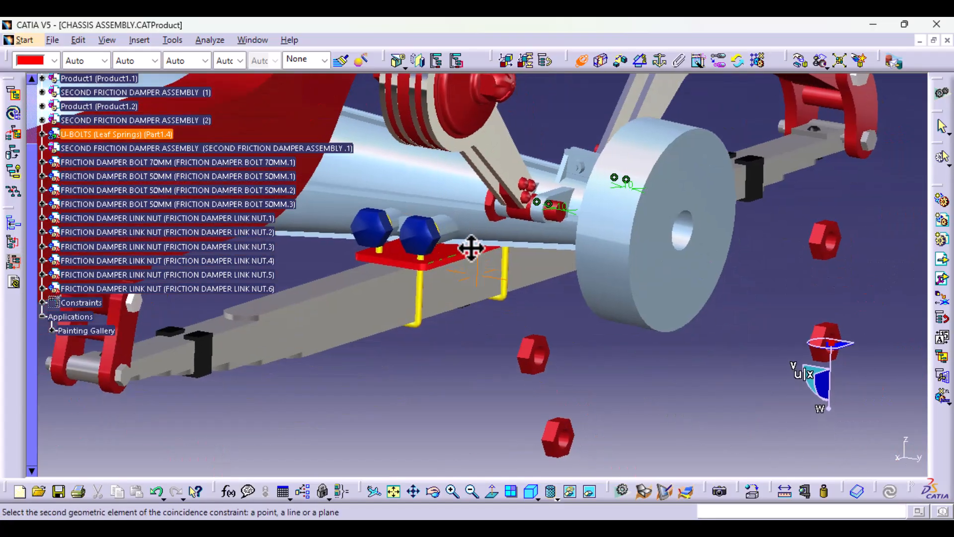
pyautogui.click(540, 359)
pyautogui.moveTo(624, 319); pyautogui.dragTo(605, 532, button='middle')
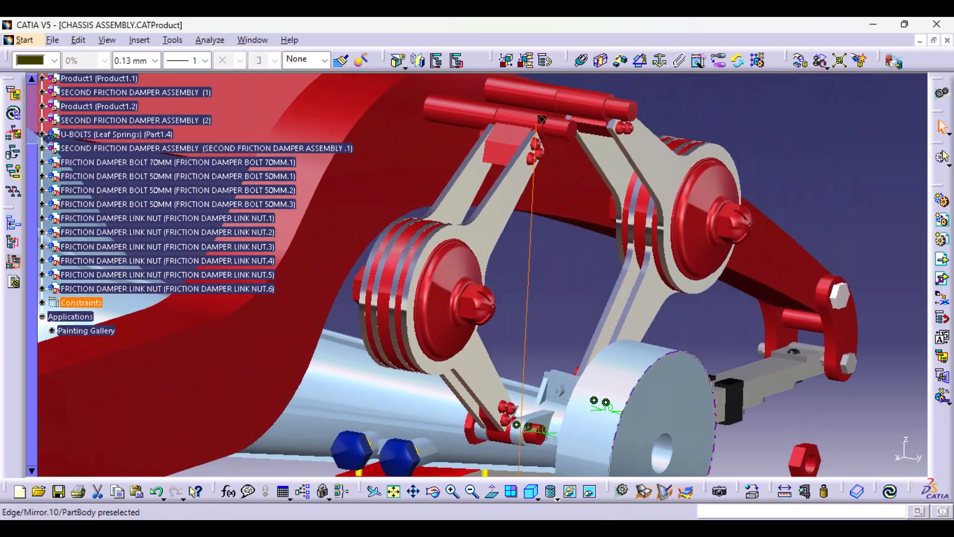
# Add a 10.1 mm offset constraint between the upper friction damper joint's shoulder face and FRICTION DAMPER LINK NUT.3, and update the assembly.
pyautogui.click(619, 61)
pyautogui.keyDown('ctrl'); pyautogui.moveTo(560, 186); pyautogui.dragTo(454, 453, button='middle'); pyautogui.keyUp('ctrl')
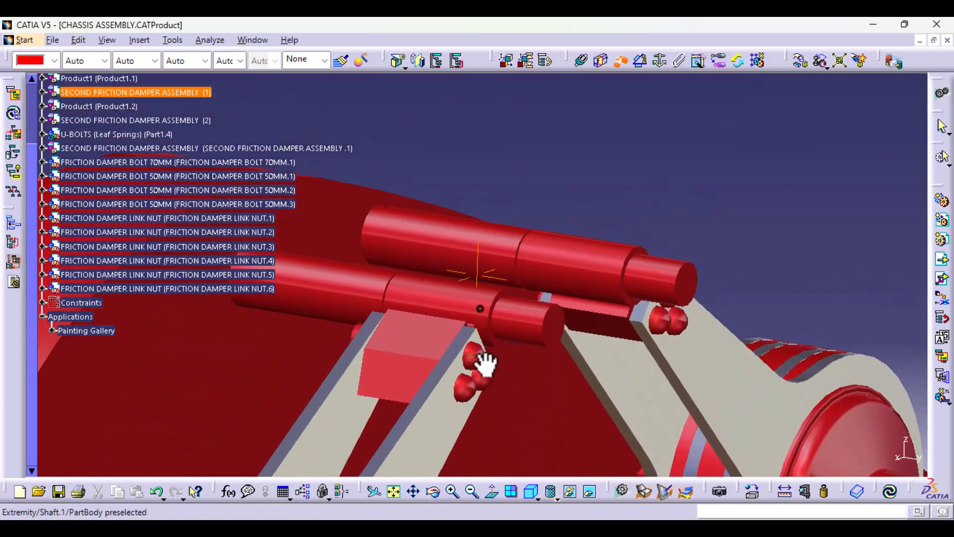
pyautogui.keyDown('ctrl'); pyautogui.moveTo(485, 365); pyautogui.dragTo(485, 270, button='middle'); pyautogui.keyUp('ctrl')
pyautogui.click(552, 326)
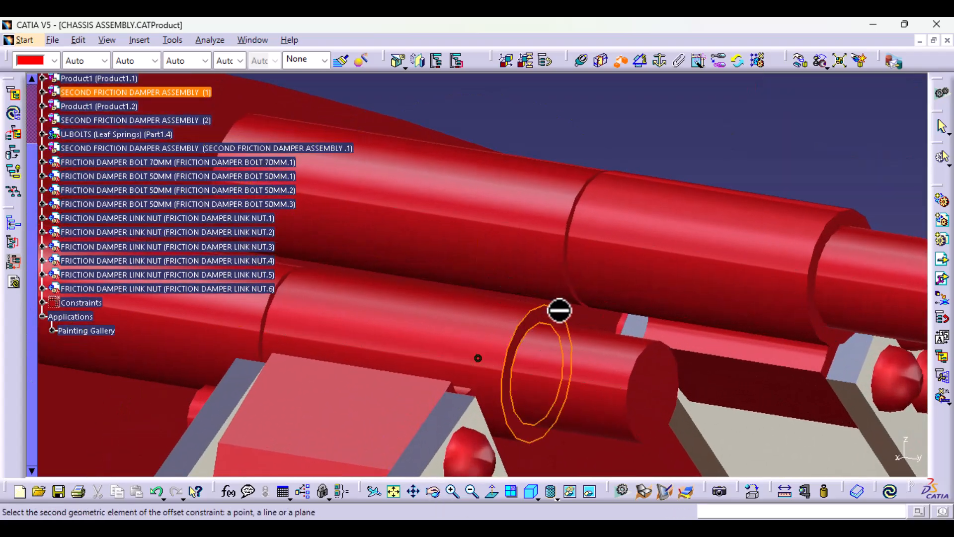
pyautogui.keyDown('ctrl'); pyautogui.moveTo(552, 310); pyautogui.dragTo(529, 504, button='middle'); pyautogui.keyUp('ctrl')
pyautogui.moveTo(540, 404); pyautogui.dragTo(568, 155, button='middle')
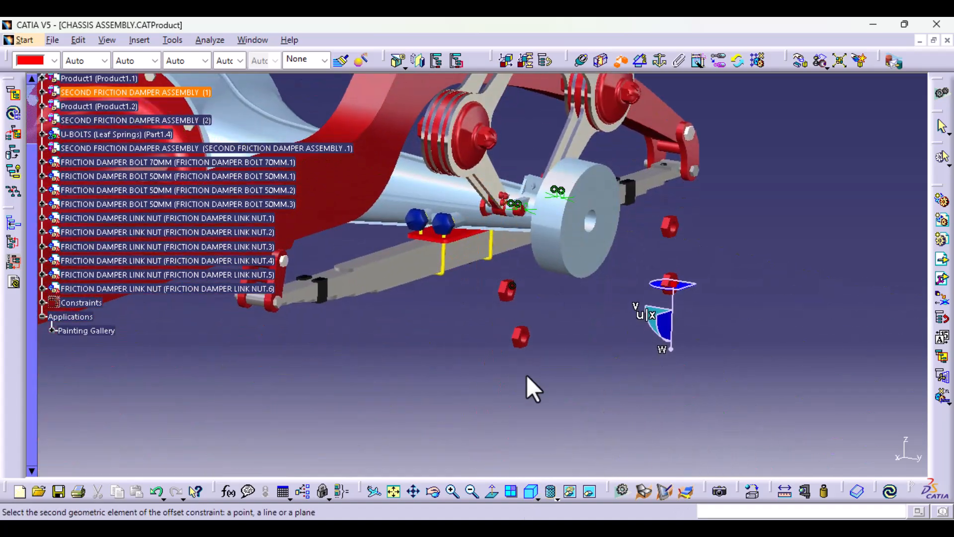
pyautogui.keyDown('ctrl'); pyautogui.moveTo(526, 375); pyautogui.dragTo(539, 284, button='middle'); pyautogui.keyUp('ctrl')
pyautogui.click(574, 343)
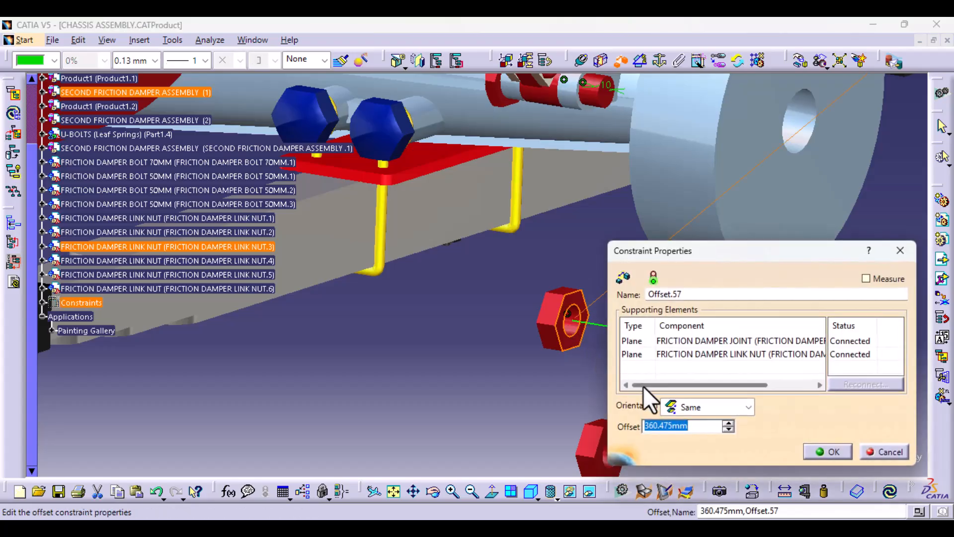
pyautogui.write('10.1')
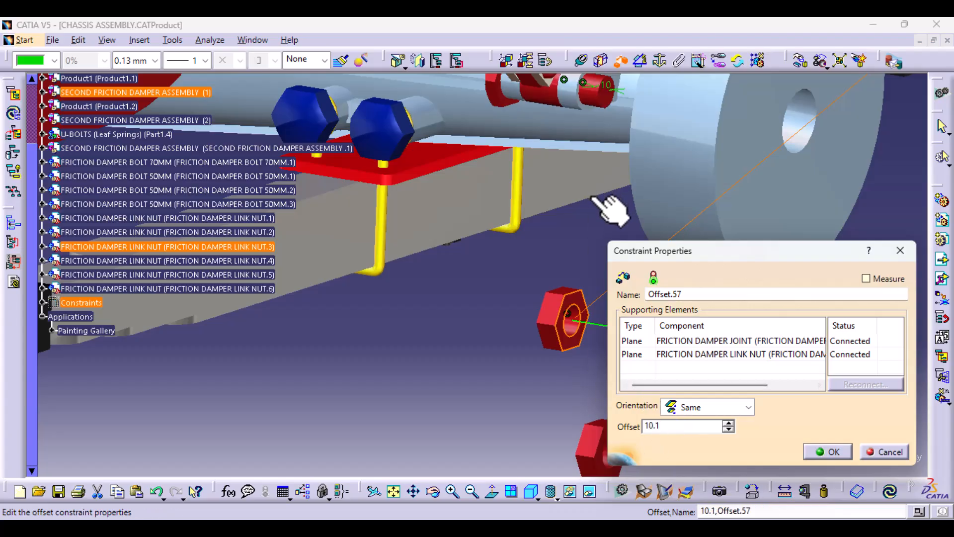
pyautogui.moveTo(582, 224); pyautogui.dragTo(562, 273, button='middle')
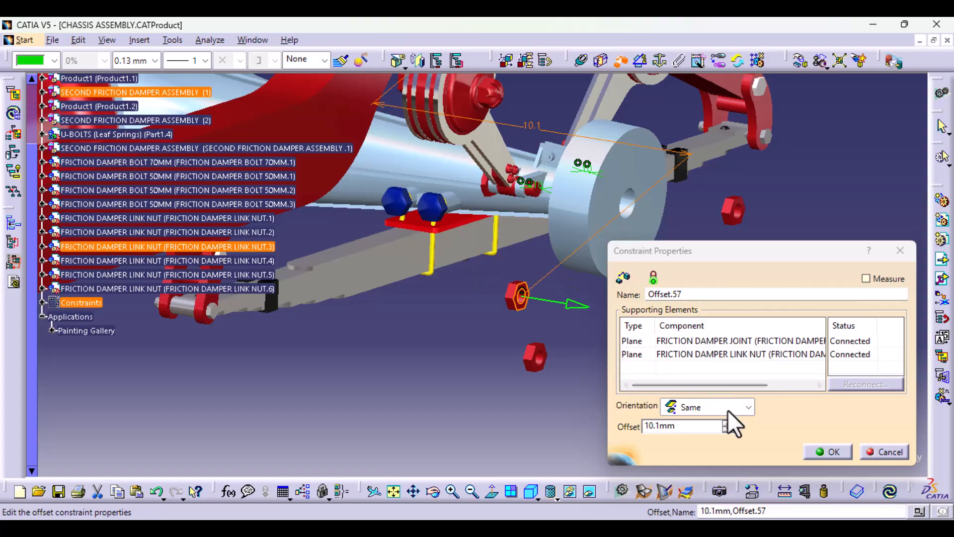
pyautogui.click(831, 451)
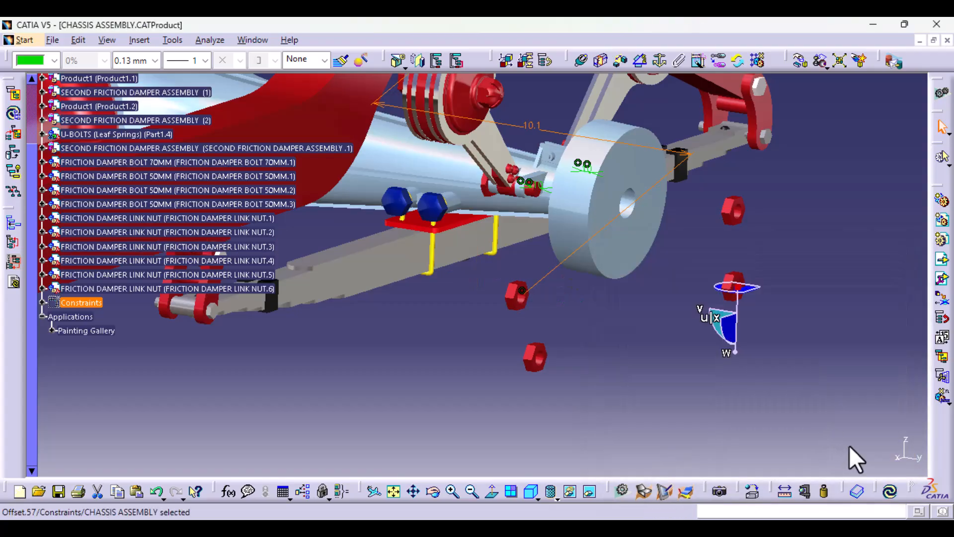
pyautogui.click(889, 492)
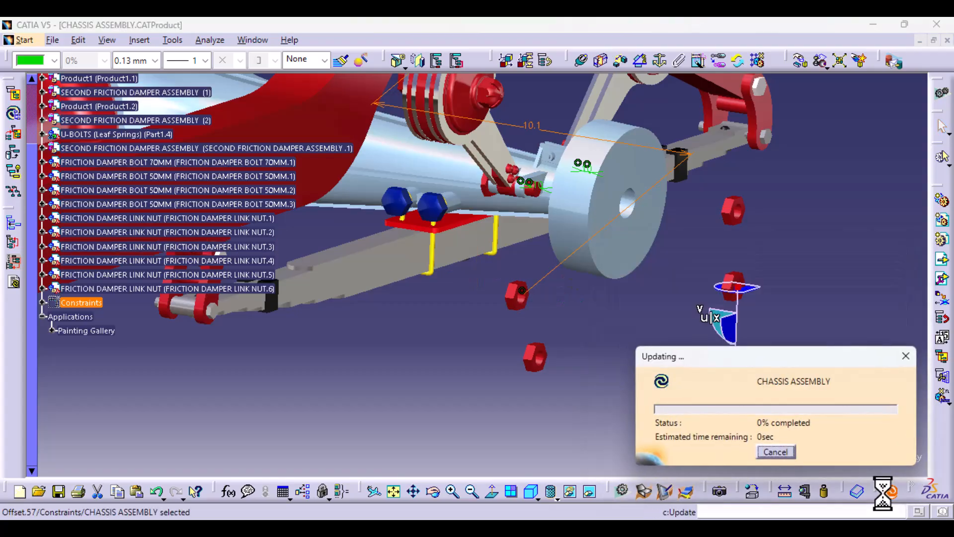
# Set the orientation of the 10.1 mm offset constraint on FRICTION DAMPER LINK NUT.3 to Opposite.
pyautogui.moveTo(661, 188); pyautogui.dragTo(624, 409, button='middle')
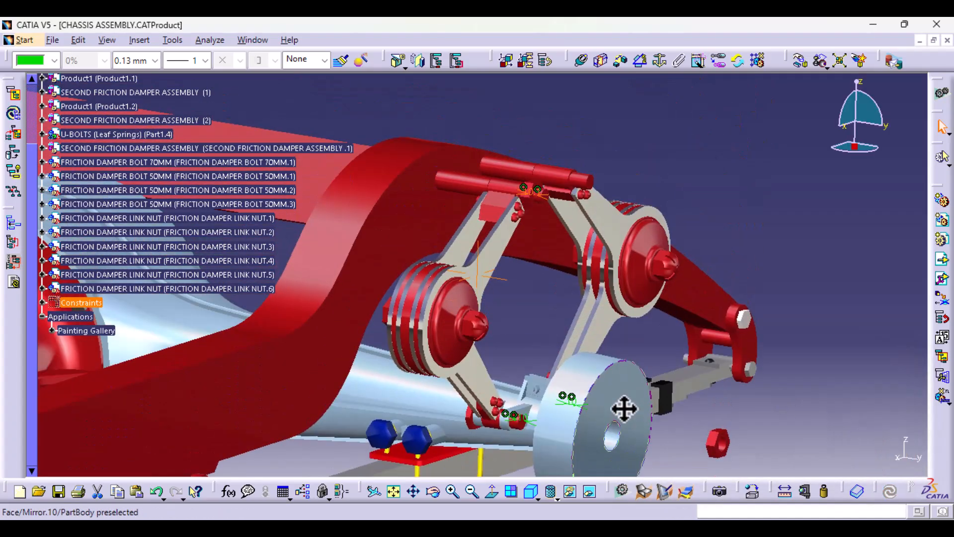
pyautogui.moveTo(557, 264); pyautogui.dragTo(556, 183, button='middle')
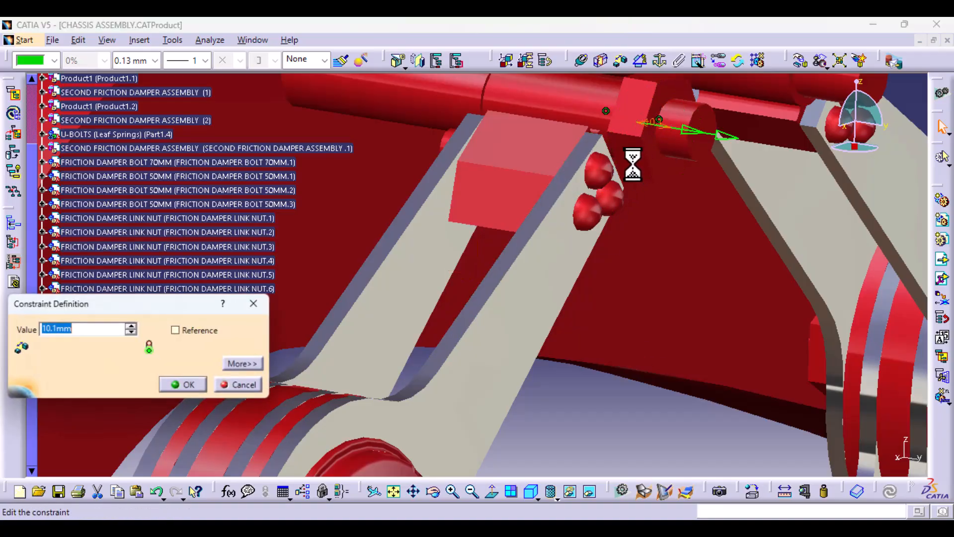
pyautogui.click(248, 365)
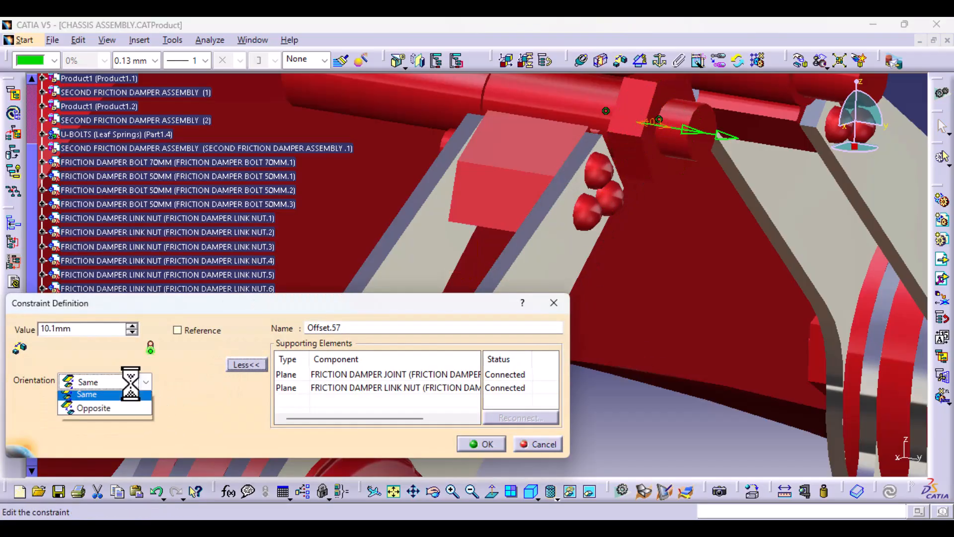
pyautogui.click(118, 425)
pyautogui.click(481, 444)
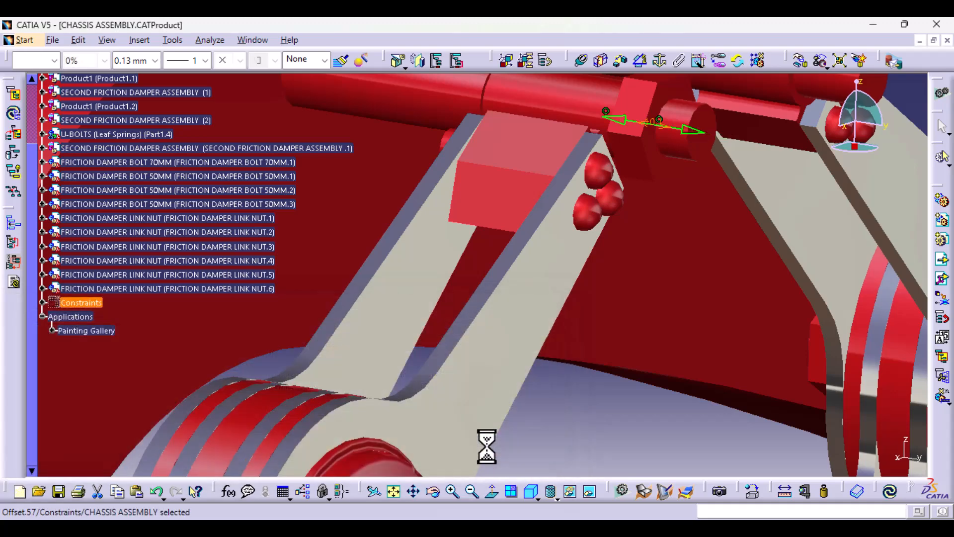
# Set the offset constraint on FRICTION DAMPER LINK NUT.3 to 0.1 mm and update the assembly.
pyautogui.click(890, 492)
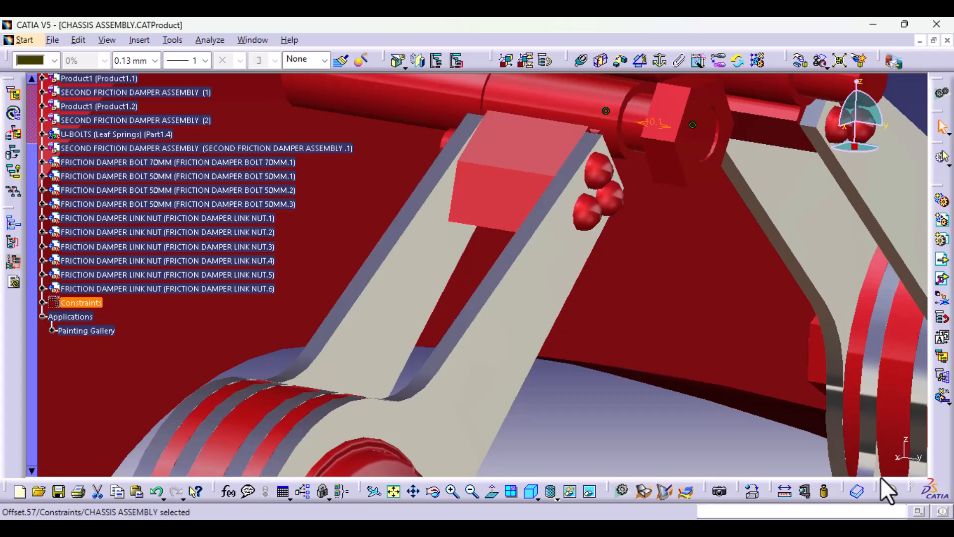
pyautogui.doubleClick(656, 125)
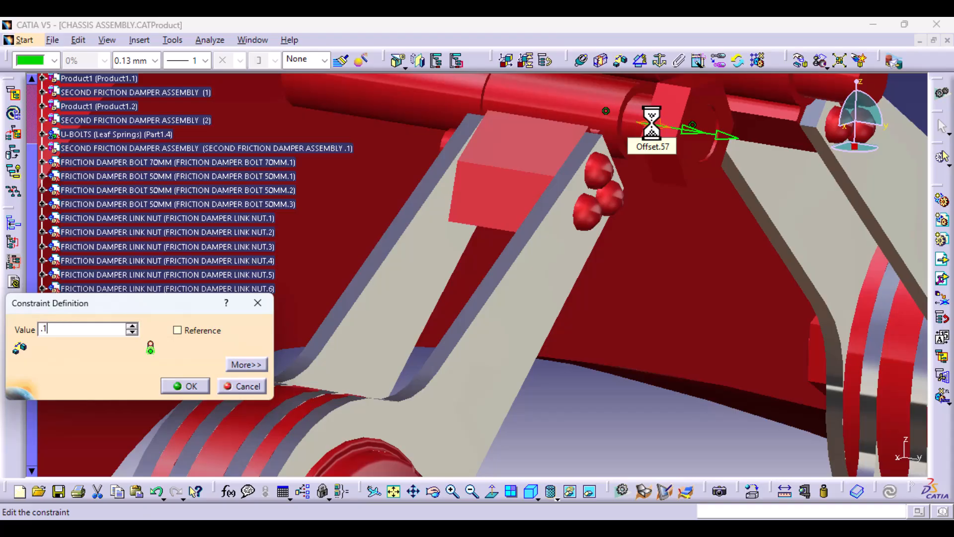
pyautogui.press('Return')
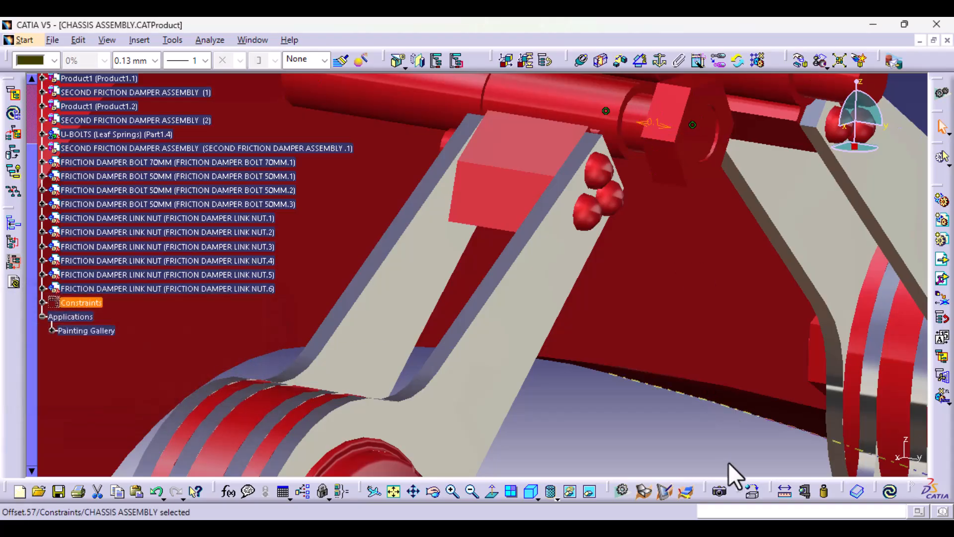
pyautogui.click(888, 493)
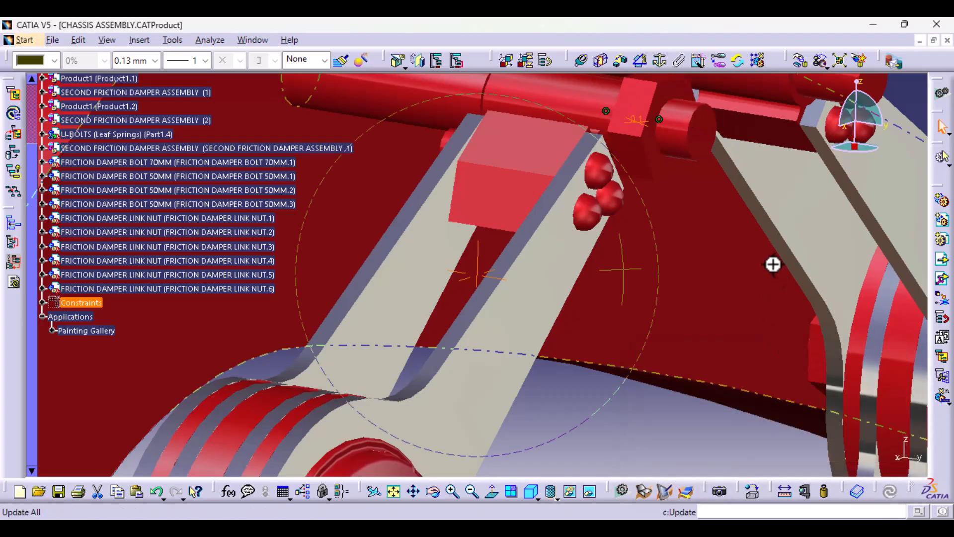
# Add a coincidence constraint between the axis of FRICTION DAMPER LINK NUT.4 and the bolt at the nearer rear friction damper's lower joint.
pyautogui.moveTo(774, 264); pyautogui.dragTo(703, 482, button='middle')
pyautogui.moveTo(624, 406); pyautogui.dragTo(673, 398, button='middle')
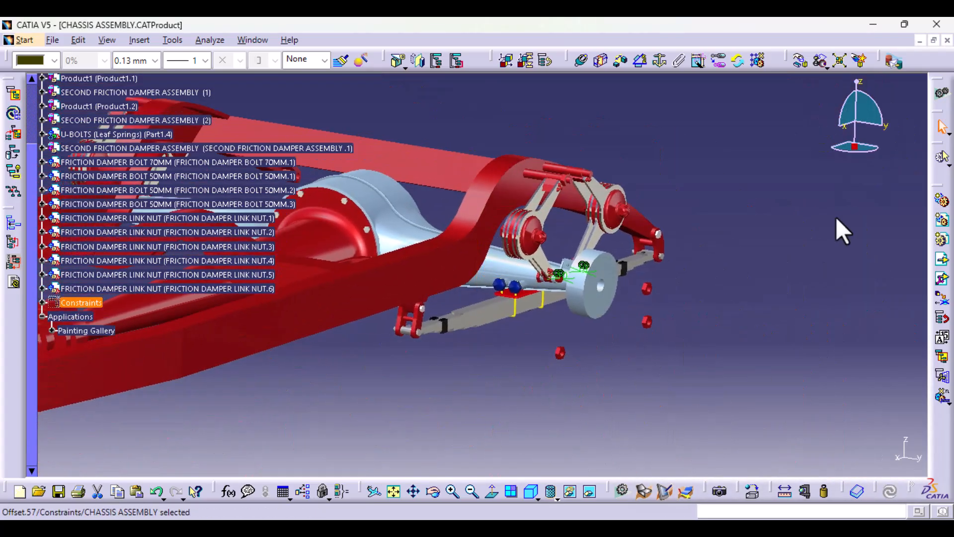
pyautogui.moveTo(562, 407); pyautogui.dragTo(563, 239, button='middle')
pyautogui.moveTo(579, 367); pyautogui.dragTo(396, 192, button='middle')
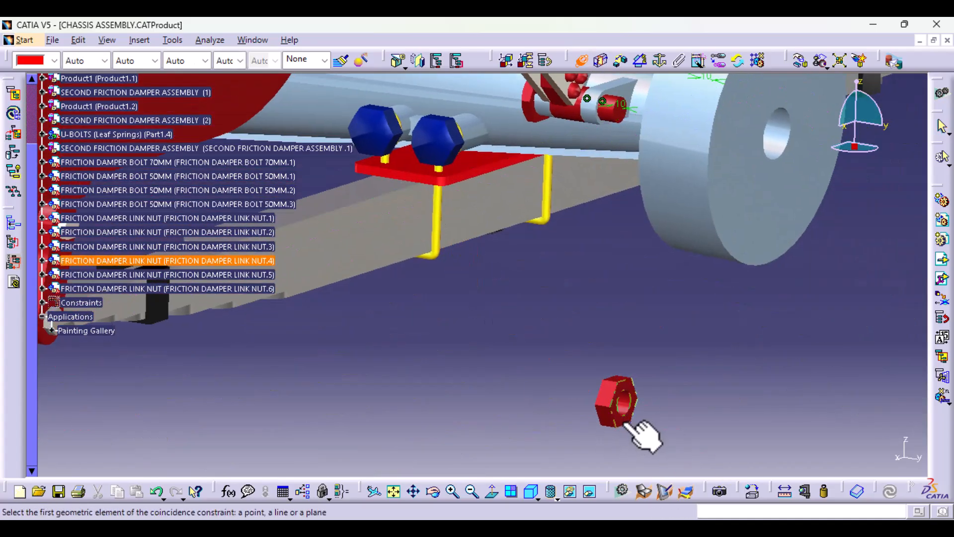
pyautogui.click(619, 422)
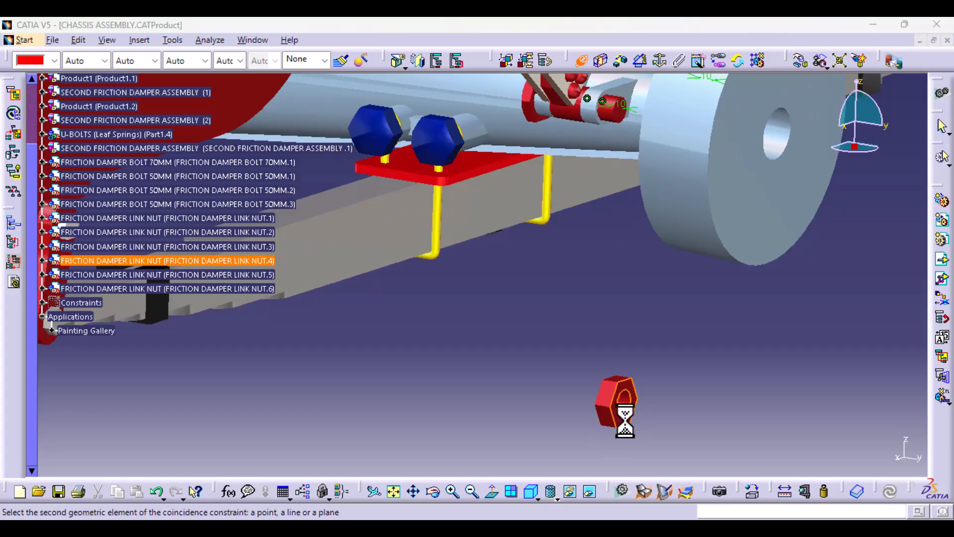
pyautogui.click(886, 452)
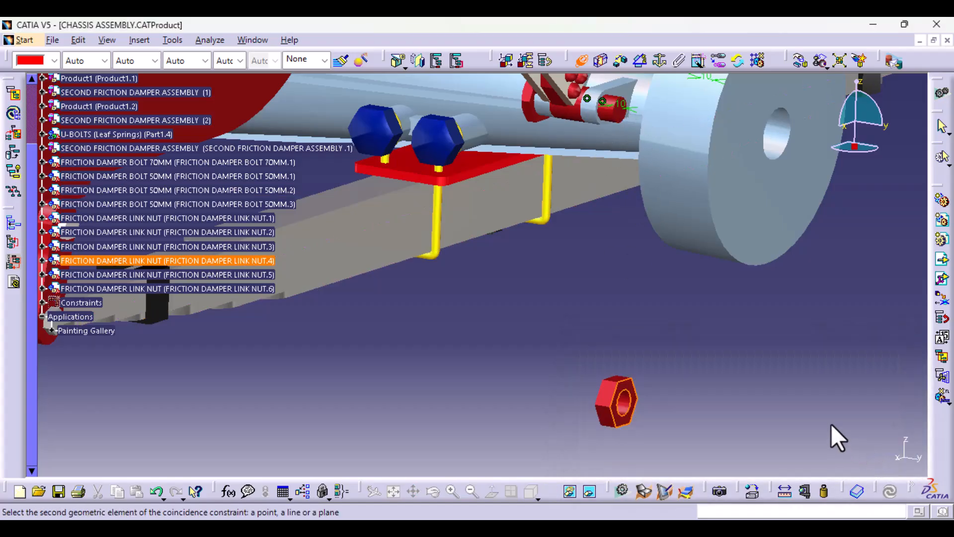
pyautogui.click(579, 59)
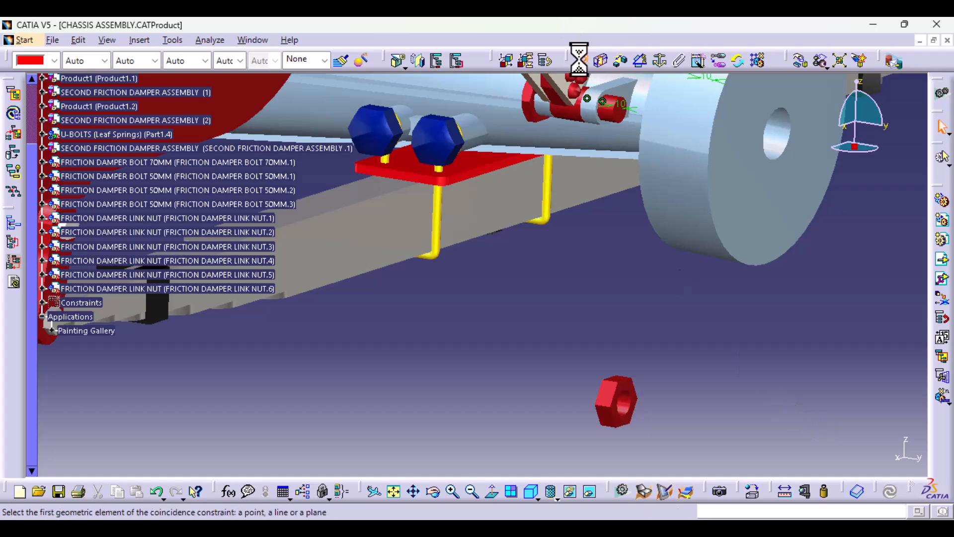
pyautogui.click(627, 409)
pyautogui.moveTo(612, 233); pyautogui.dragTo(470, 370, button='middle')
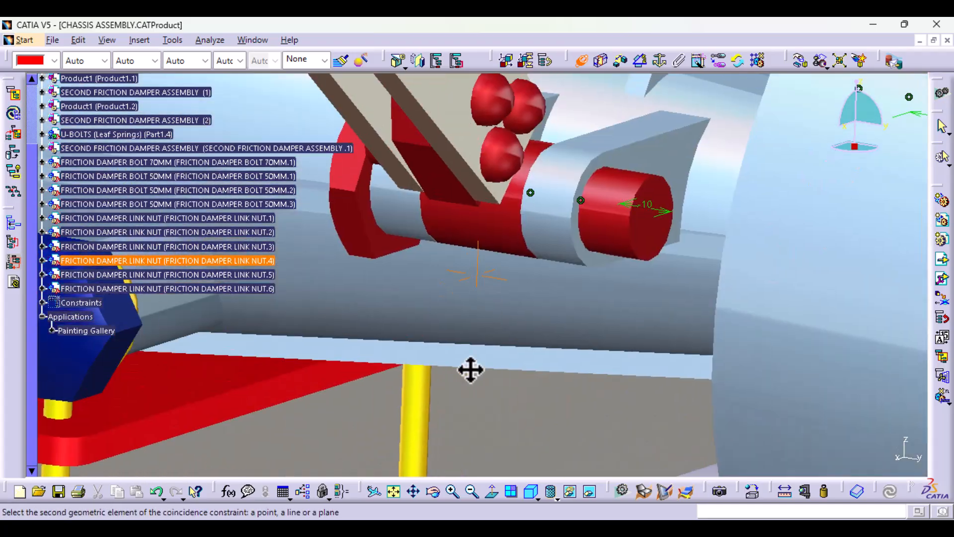
pyautogui.click(627, 220)
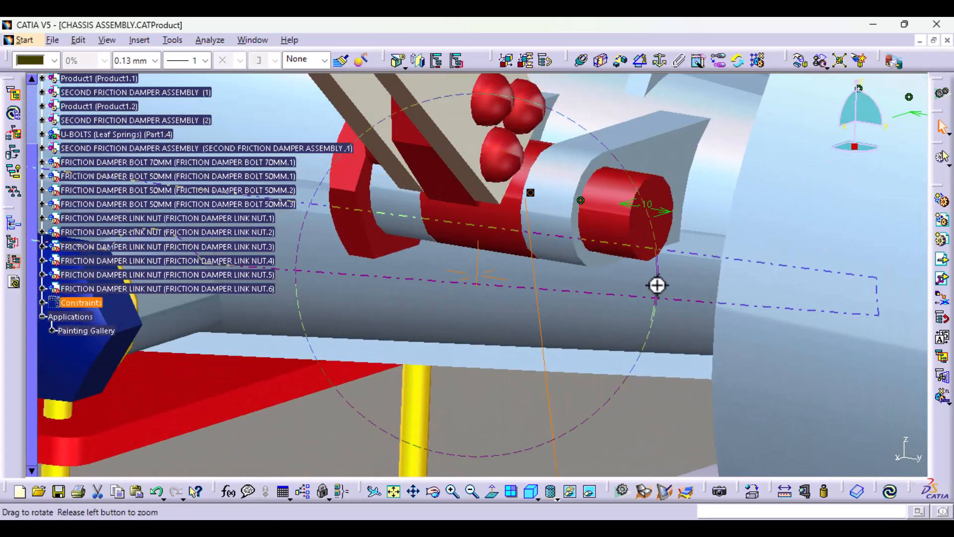
# Add a surface contact constraint between FRICTION DAMPER LINK NUT.4 and the axle bracket's outer face at the lower joint, and update the assembly.
pyautogui.moveTo(657, 285); pyautogui.dragTo(616, 356, button='middle')
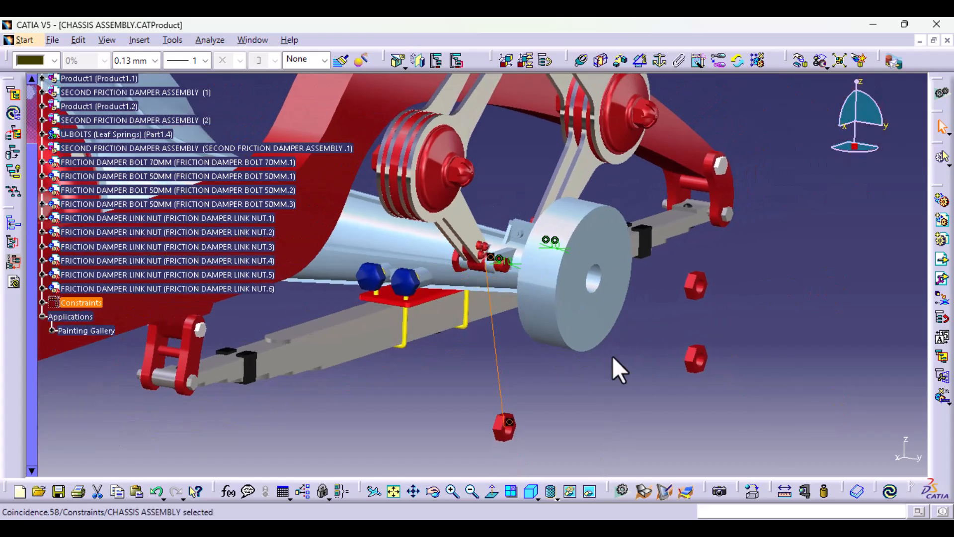
pyautogui.click(601, 60)
pyautogui.moveTo(535, 419); pyautogui.dragTo(607, 458, button='middle')
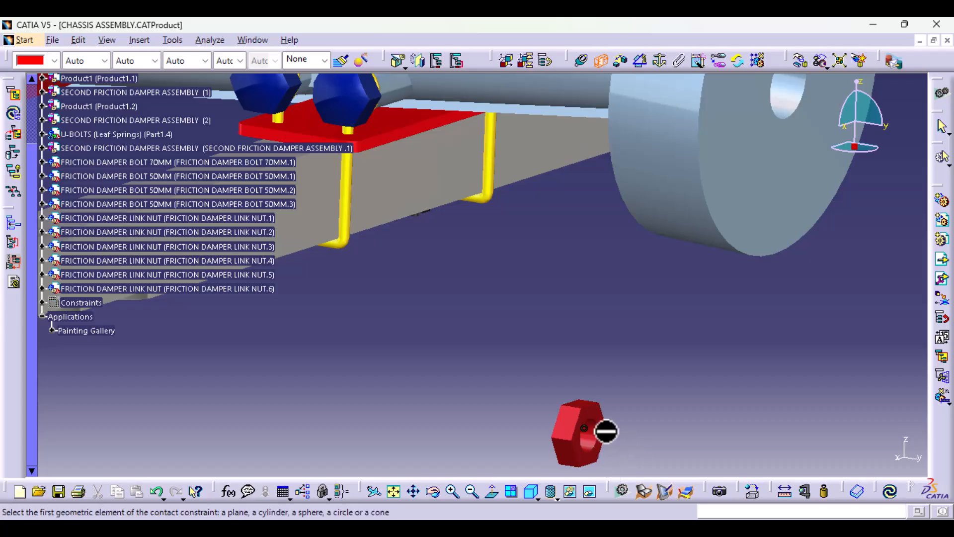
pyautogui.moveTo(588, 219); pyautogui.dragTo(550, 348, button='middle')
pyautogui.click(568, 296)
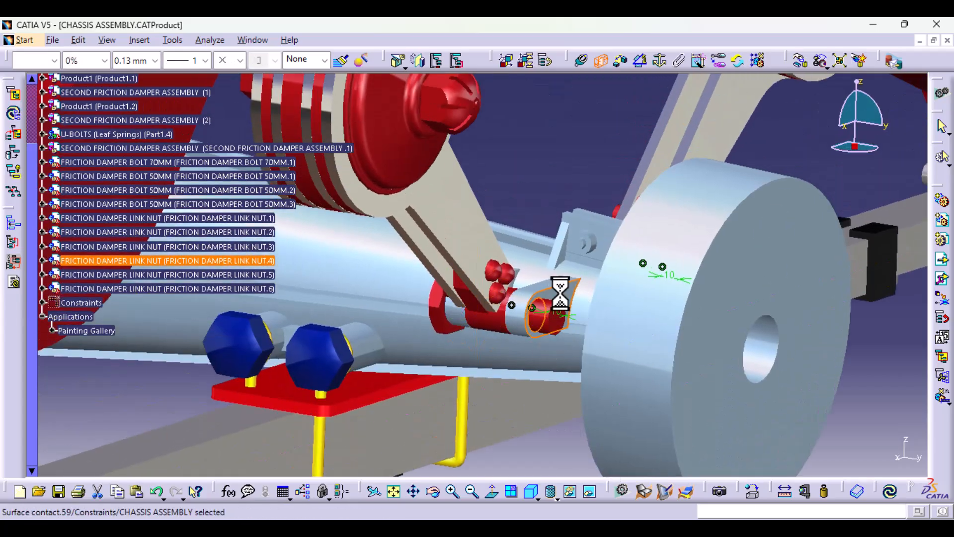
pyautogui.click(885, 492)
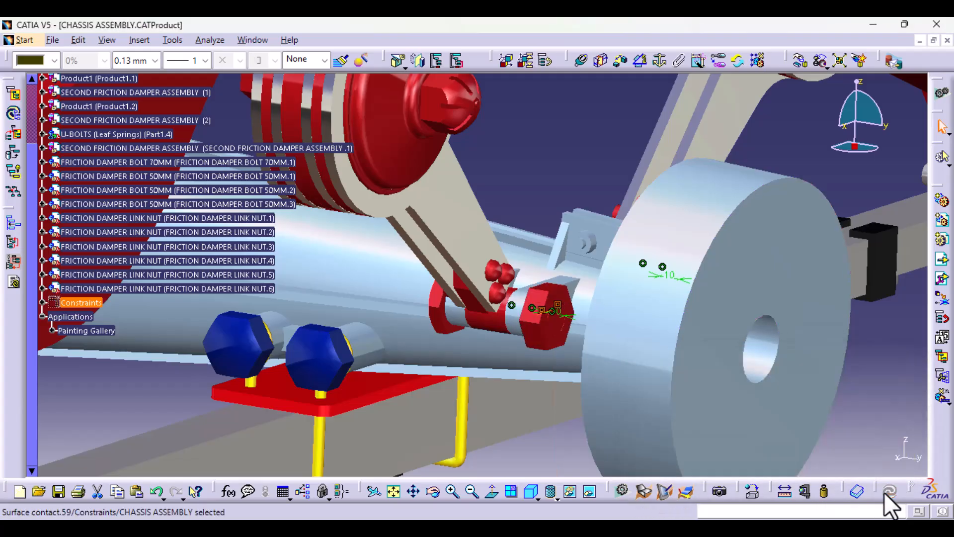
# Try to make FRICTION DAMPER LINK NUT.5 coincident with the farther rear friction damper's upper joint shaft, and undo the constraint.
pyautogui.moveTo(590, 240); pyautogui.dragTo(549, 148, button='middle')
pyautogui.click(581, 60)
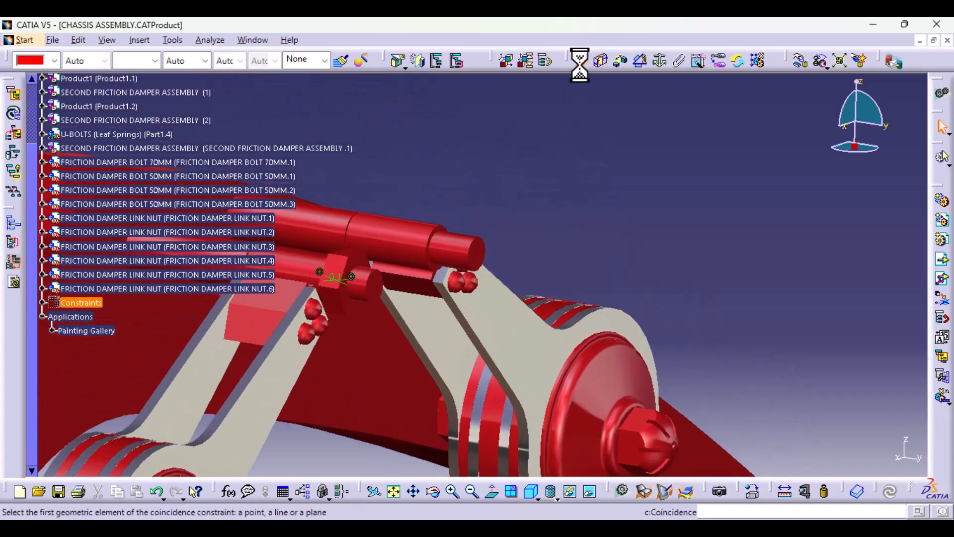
pyautogui.click(461, 254)
pyautogui.keyDown('ctrl'); pyautogui.moveTo(552, 173); pyautogui.dragTo(524, 376, button='middle'); pyautogui.keyUp('ctrl')
pyautogui.keyDown('ctrl'); pyautogui.moveTo(538, 410); pyautogui.dragTo(502, 273, button='middle'); pyautogui.keyUp('ctrl')
pyautogui.keyDown('ctrl'); pyautogui.moveTo(527, 363); pyautogui.dragTo(528, 319, button='middle'); pyautogui.keyUp('ctrl')
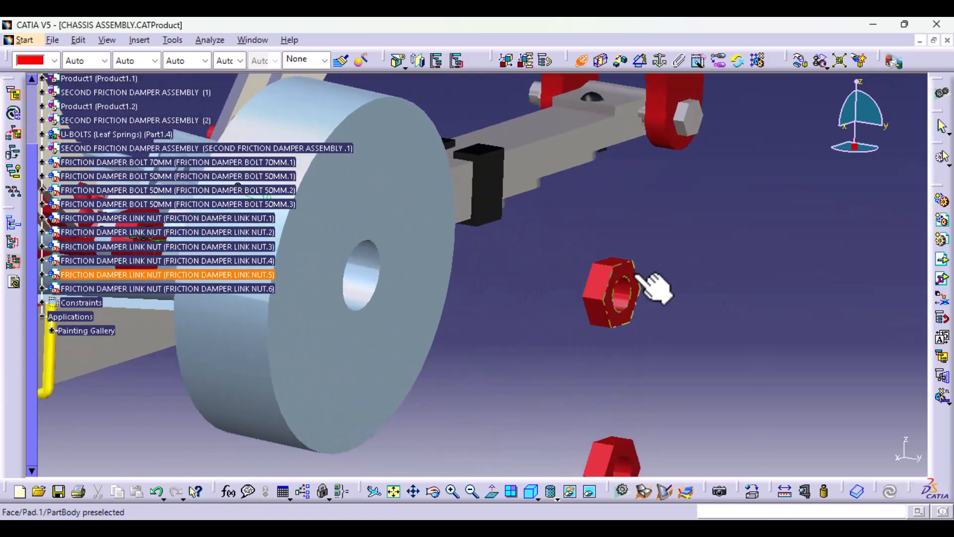
pyautogui.click(630, 273)
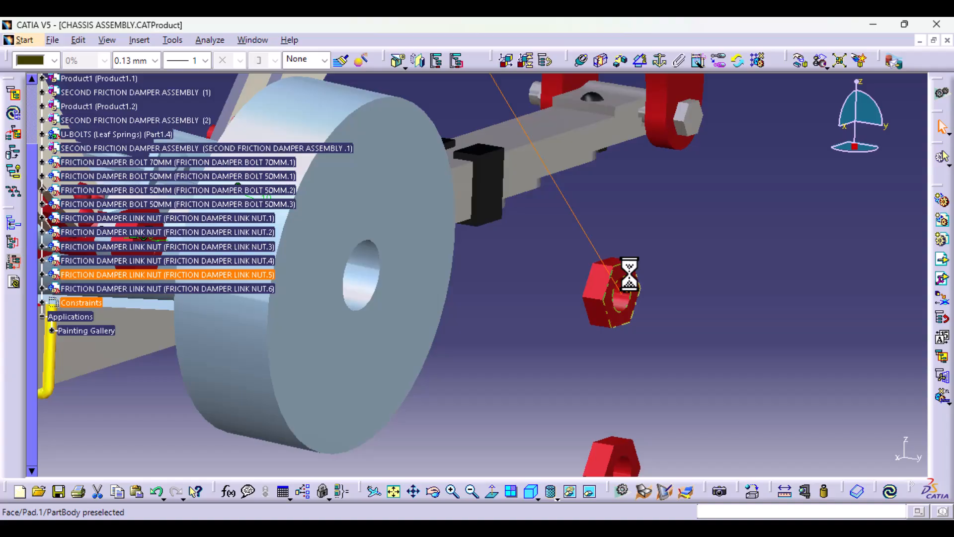
pyautogui.click(157, 492)
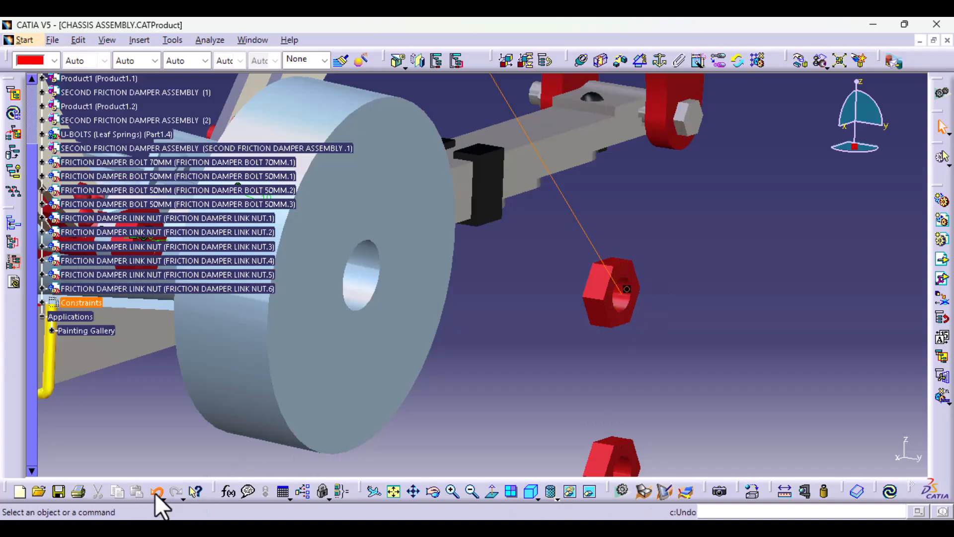
# Add a coincidence constraint between the axis of FRICTION DAMPER LINK NUT.5 and the farther rear friction damper's upper joint shaft.
pyautogui.click(582, 61)
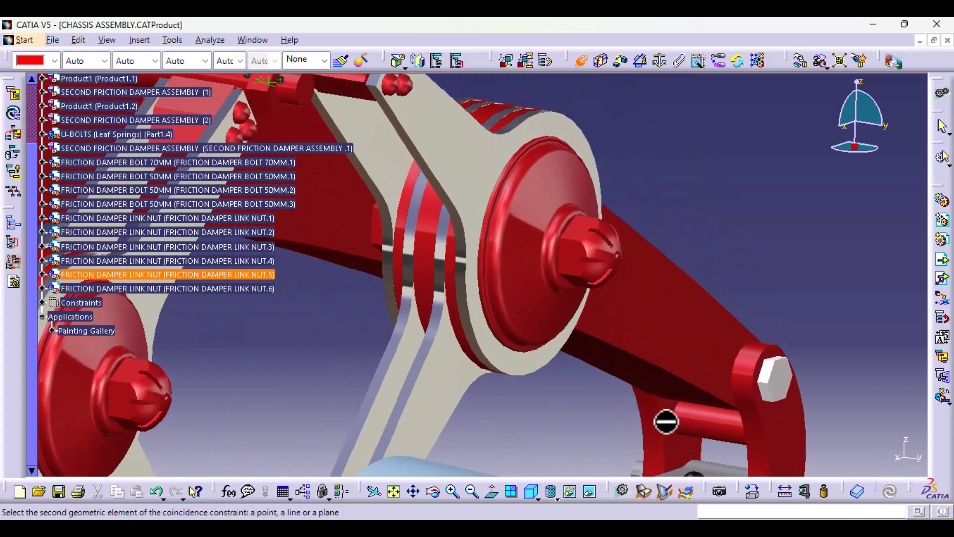
pyautogui.moveTo(667, 421); pyautogui.dragTo(554, 405, button='middle')
pyautogui.click(449, 251)
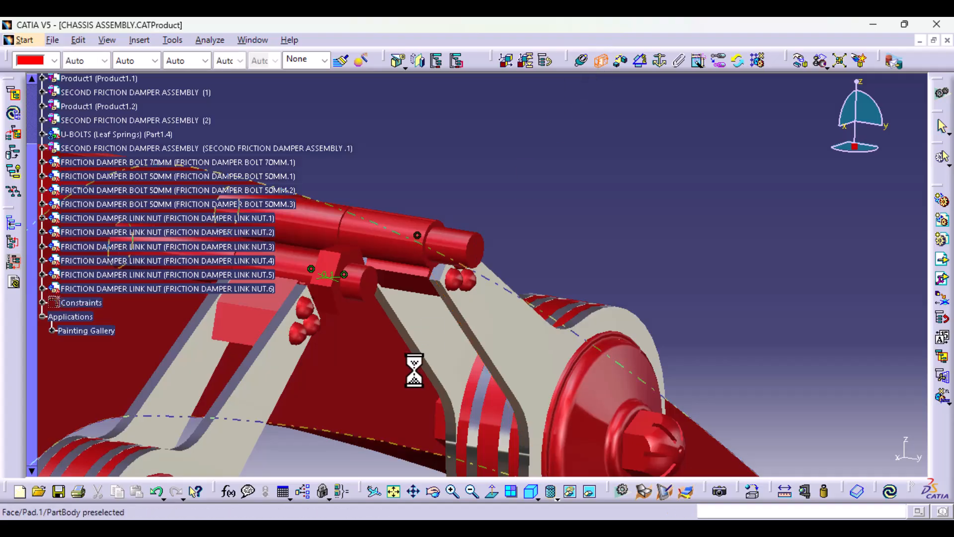
# Add a surface contact constraint between the farther upper joint shaft's shoulder face and FRICTION DAMPER LINK NUT.5, and update the assembly.
pyautogui.moveTo(431, 381); pyautogui.dragTo(714, 407, button='middle')
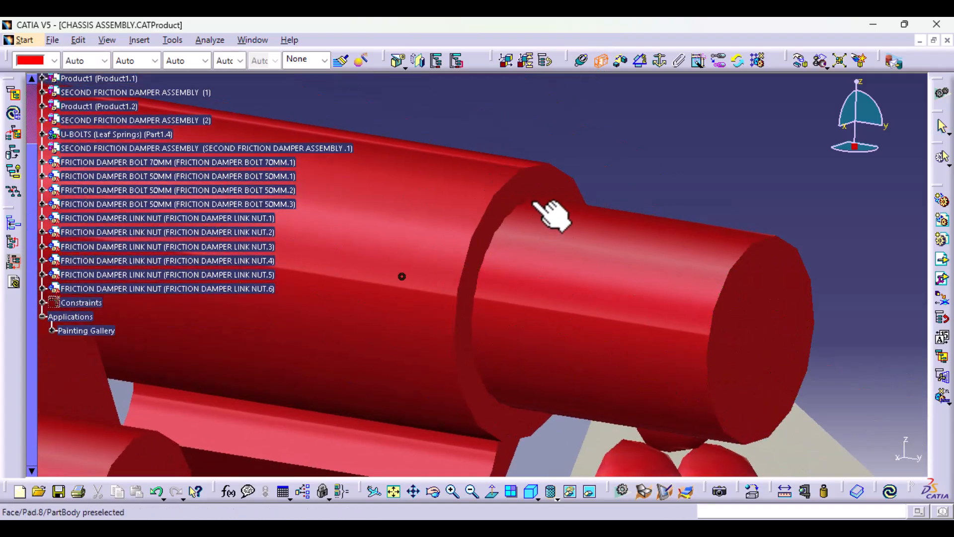
pyautogui.click(537, 185)
pyautogui.moveTo(581, 199); pyautogui.dragTo(400, 98, button='middle')
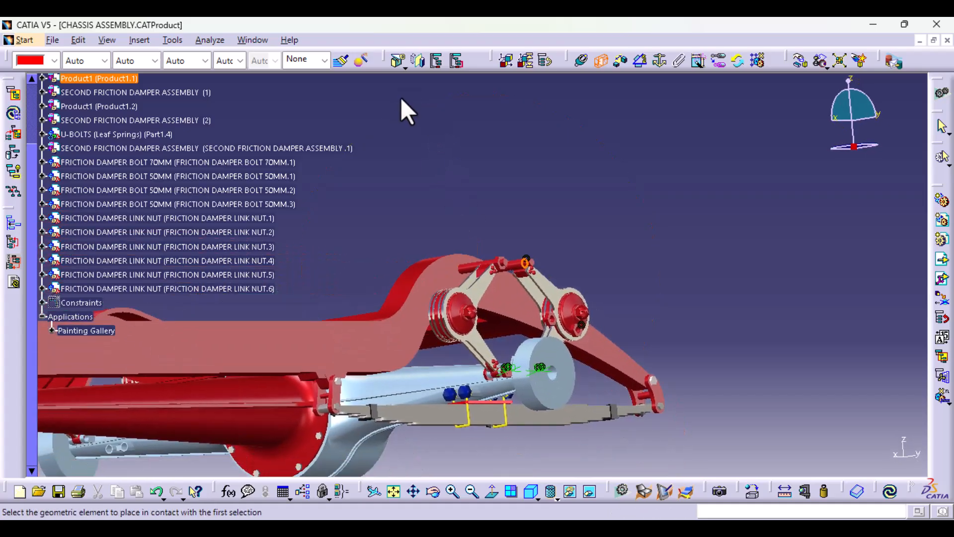
pyautogui.moveTo(515, 342); pyautogui.dragTo(514, 343, button='middle')
pyautogui.moveTo(523, 404); pyautogui.dragTo(536, 423, button='middle')
pyautogui.moveTo(514, 313); pyautogui.dragTo(537, 292, button='middle')
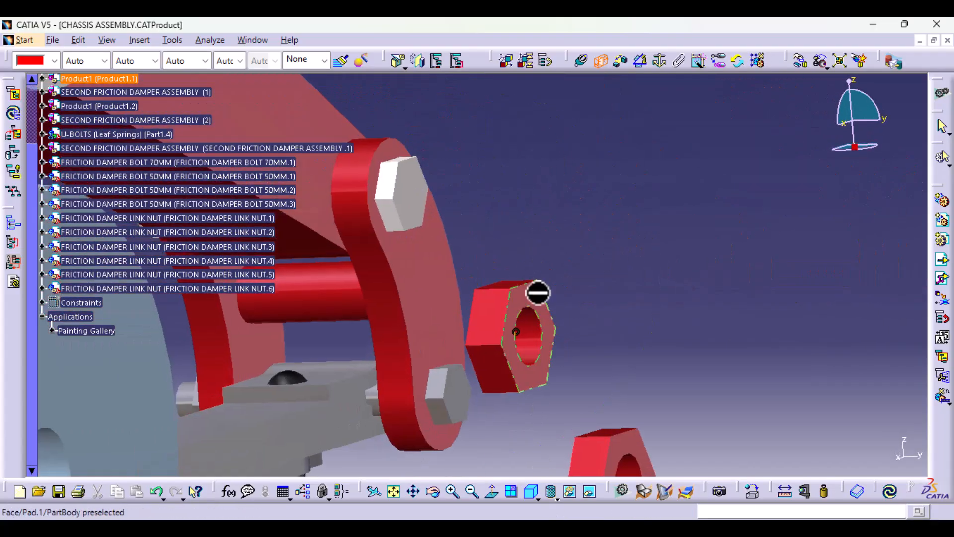
pyautogui.click(539, 303)
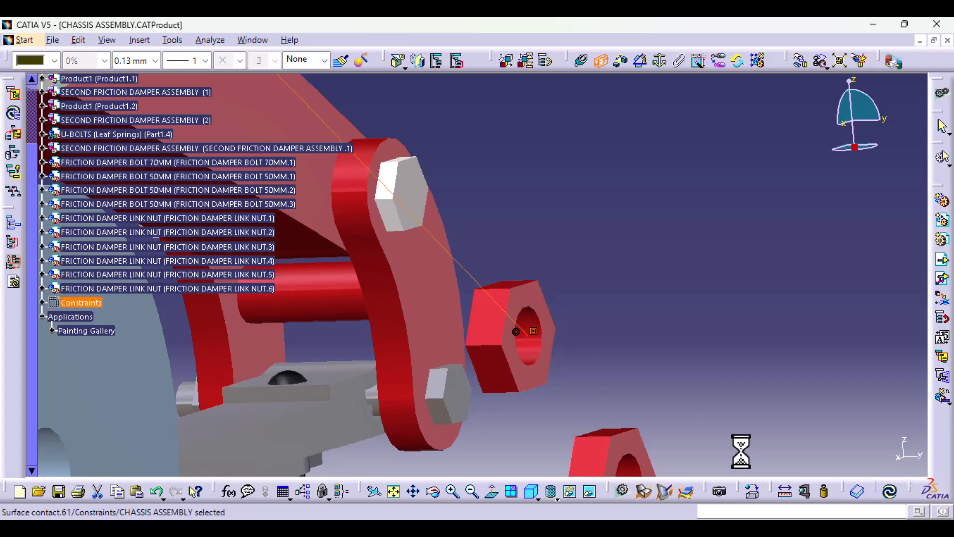
pyautogui.click(886, 491)
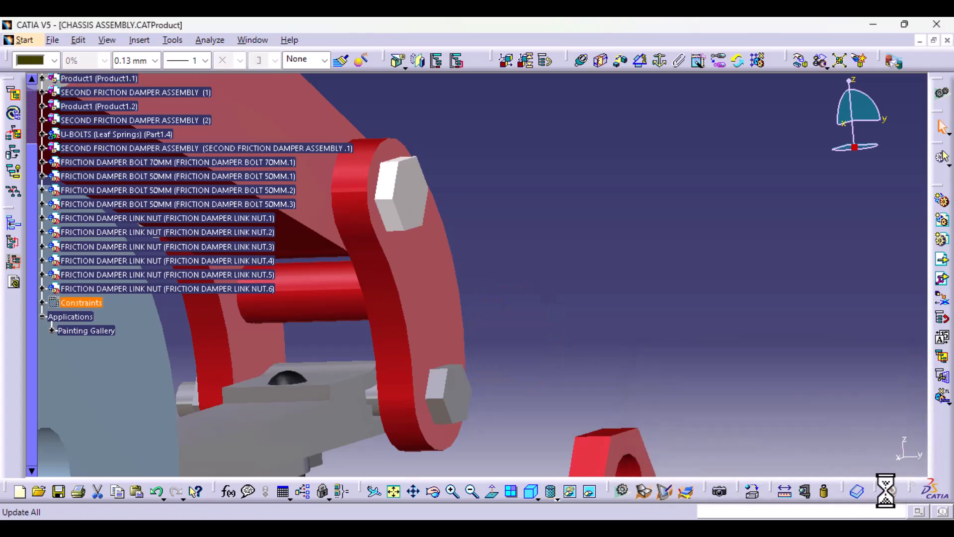
# Add a coincidence constraint between the axes of FRICTION DAMPER LINK NUT.6 and FRICTION DAMPER BOLT 50MM.3 at the farther damper's lower joint.
pyautogui.click(580, 60)
pyautogui.moveTo(575, 320); pyautogui.dragTo(625, 407, button='middle')
pyautogui.click(616, 282)
pyautogui.moveTo(550, 293); pyautogui.dragTo(561, 350, button='middle')
pyautogui.moveTo(483, 246); pyautogui.dragTo(505, 302, button='middle')
pyautogui.moveTo(472, 219); pyautogui.dragTo(519, 505, button='middle')
pyautogui.moveTo(417, 244); pyautogui.dragTo(529, 118, button='middle')
pyautogui.moveTo(373, 142); pyautogui.dragTo(611, 172, button='middle')
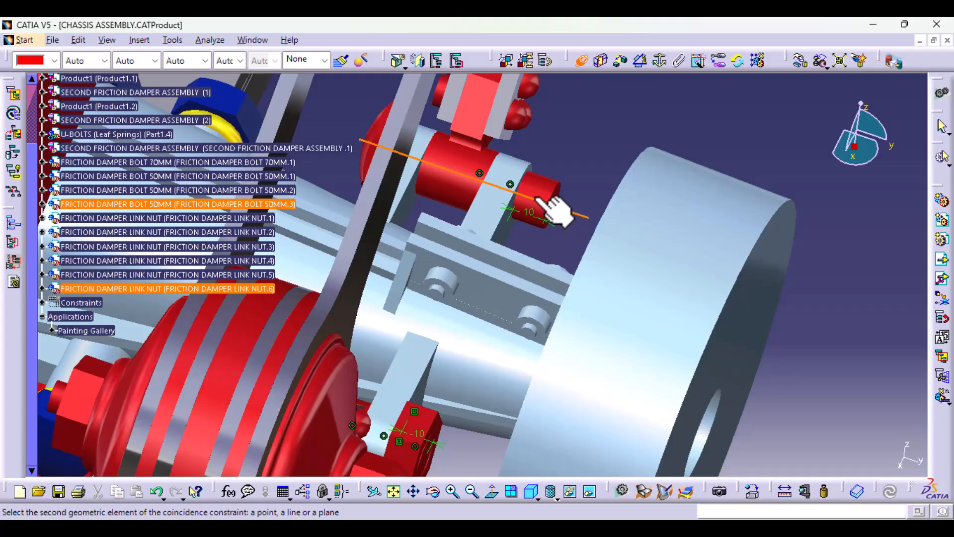
pyautogui.click(541, 200)
# Add a surface contact constraint between the farther lower joint's axle bracket face and FRICTION DAMPER LINK NUT.6, and update the assembly.
pyautogui.click(603, 61)
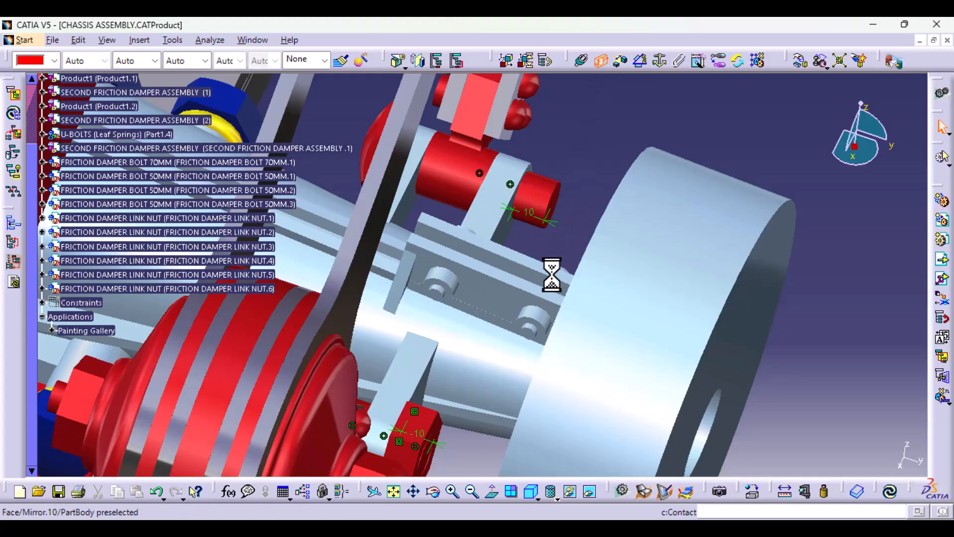
pyautogui.moveTo(550, 273); pyautogui.dragTo(512, 228, button='middle')
pyautogui.moveTo(595, 333); pyautogui.dragTo(4, 502, button='middle')
pyautogui.moveTo(467, 300); pyautogui.dragTo(392, 496, button='middle')
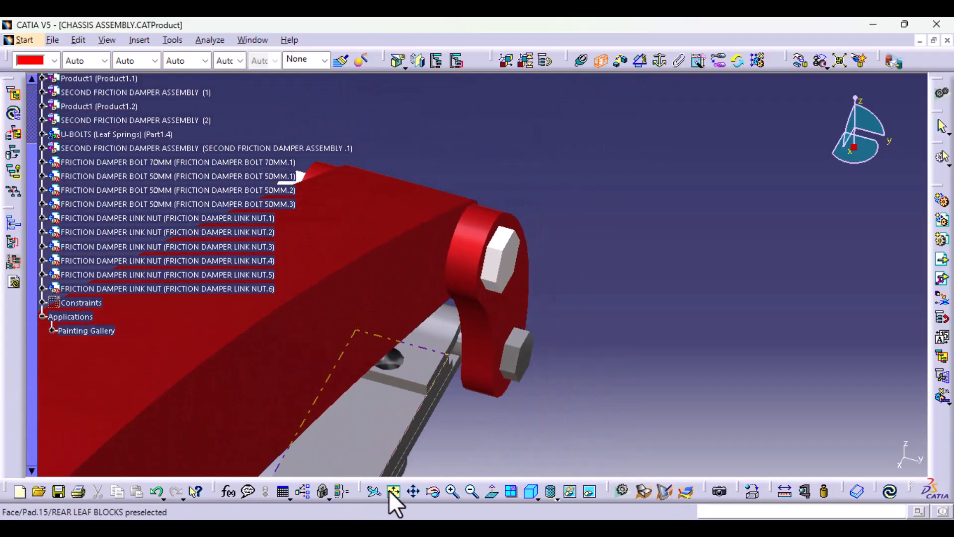
pyautogui.moveTo(437, 330); pyautogui.dragTo(748, 20, button='middle')
pyautogui.moveTo(481, 272); pyautogui.dragTo(512, 53, button='middle')
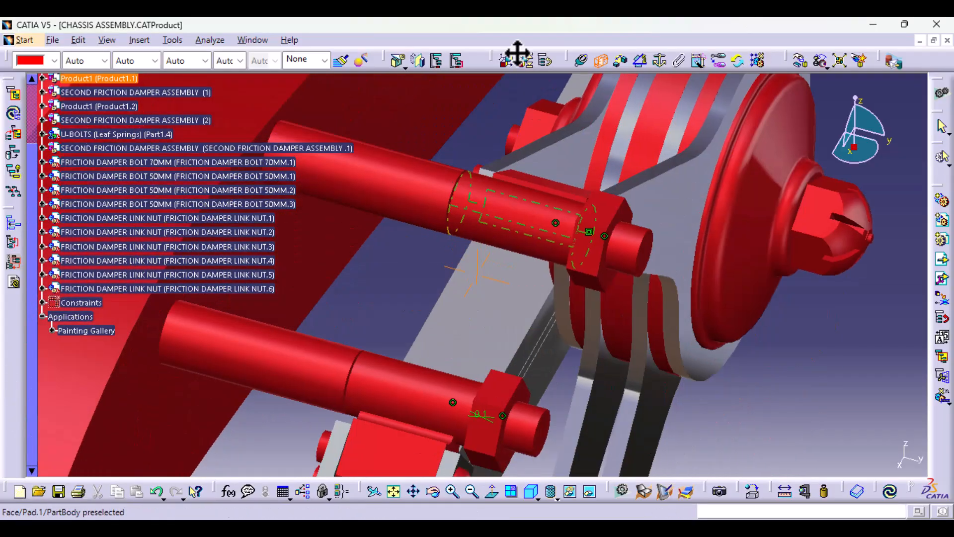
pyautogui.moveTo(533, 324); pyautogui.dragTo(544, 22, button='middle')
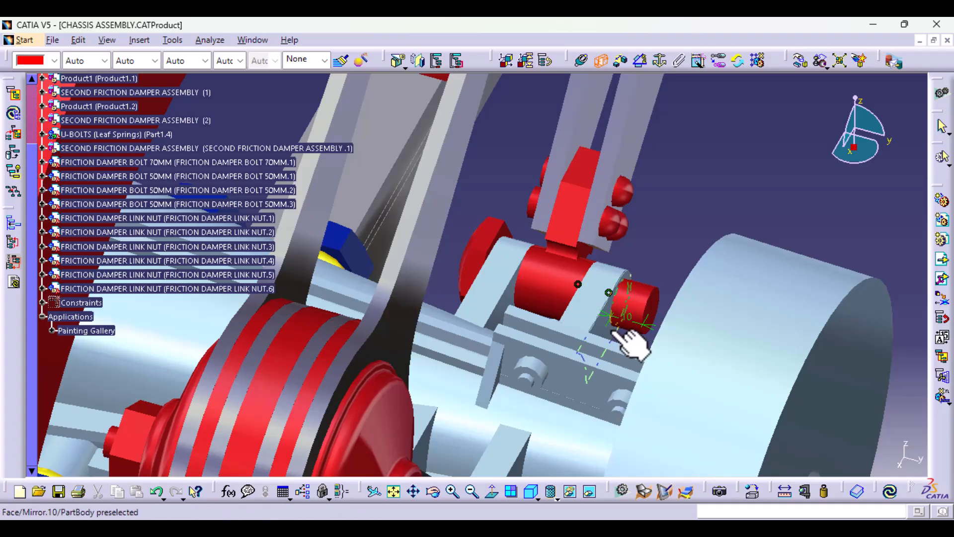
pyautogui.keyDown('ctrl'); pyautogui.moveTo(650, 216); pyautogui.dragTo(562, 492, button='middle'); pyautogui.keyUp('ctrl')
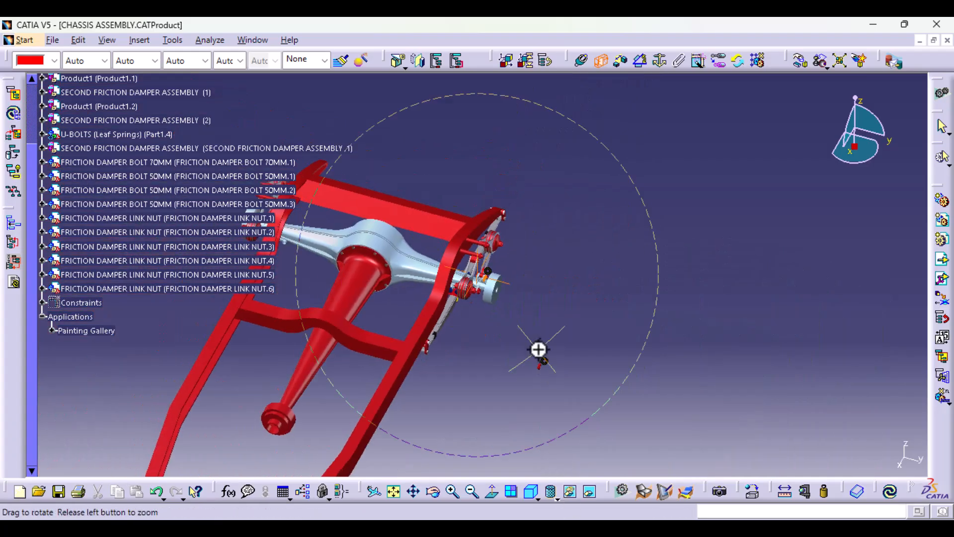
pyautogui.moveTo(538, 350); pyautogui.dragTo(613, 221, button='middle')
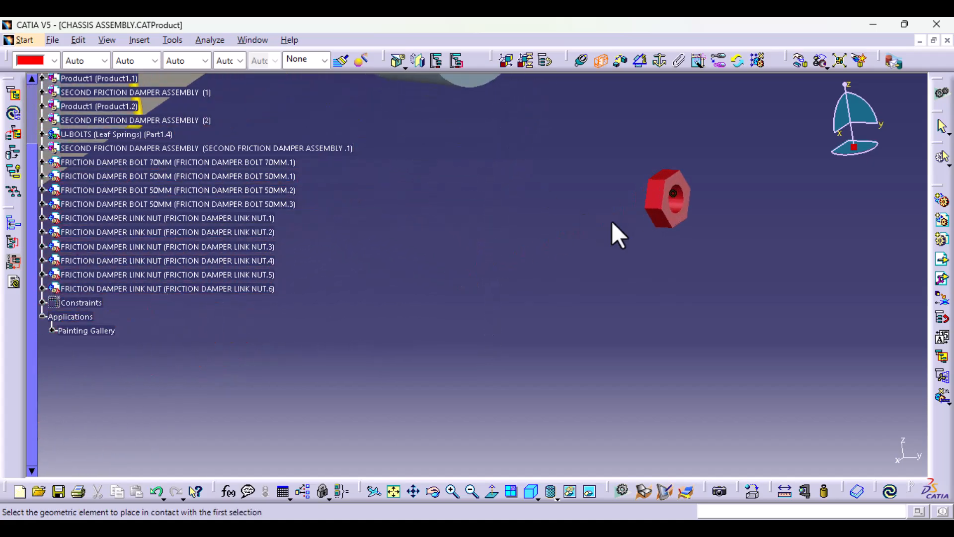
pyautogui.click(690, 227)
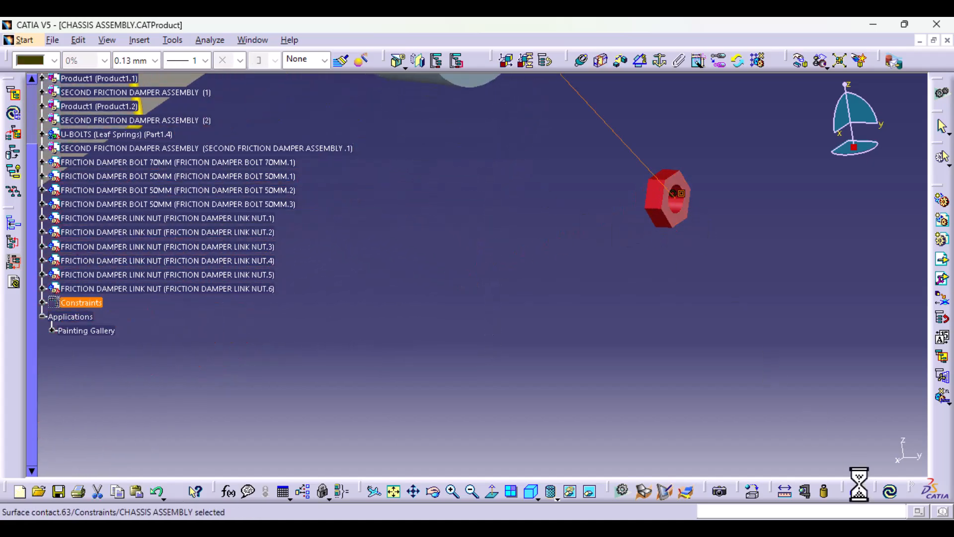
pyautogui.click(893, 499)
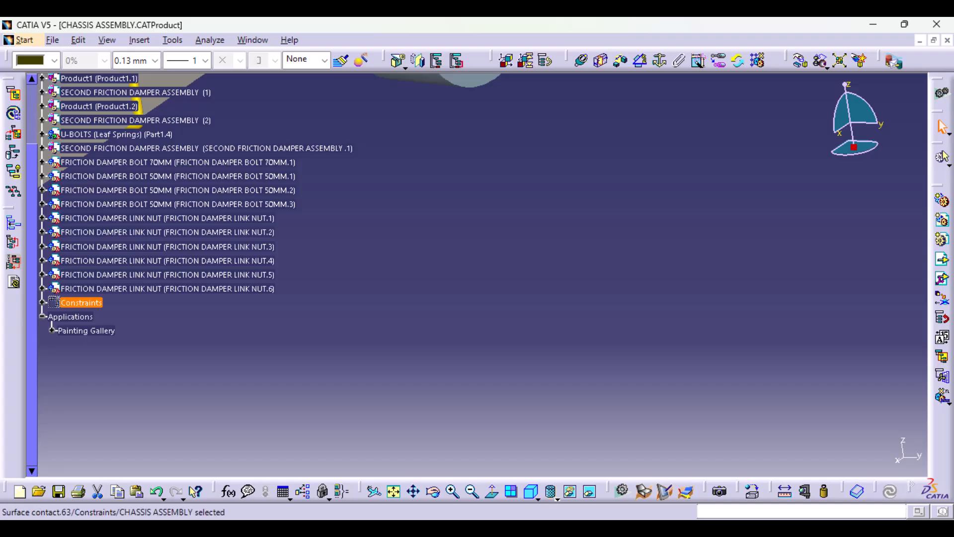
# Switch to the standard back view and reframe on FRICTION DAMPER LINK NUT.6 to locate it in the chassis.
pyautogui.click(538, 493)
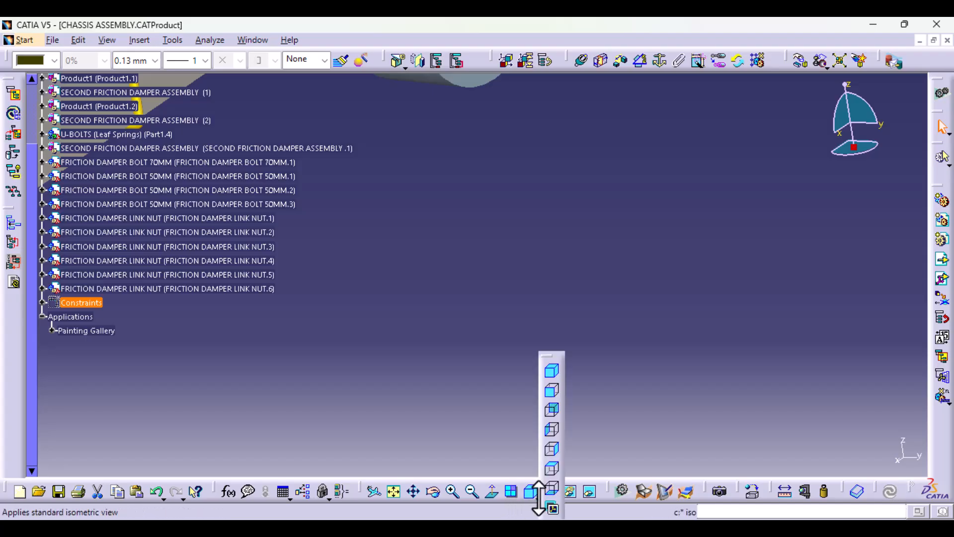
pyautogui.click(553, 414)
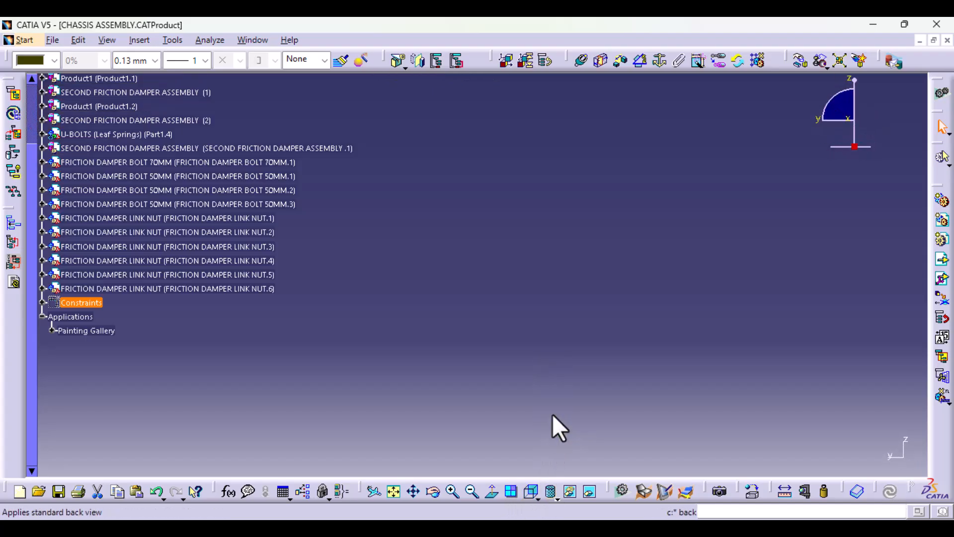
pyautogui.click(199, 288)
pyautogui.rightClick(200, 288)
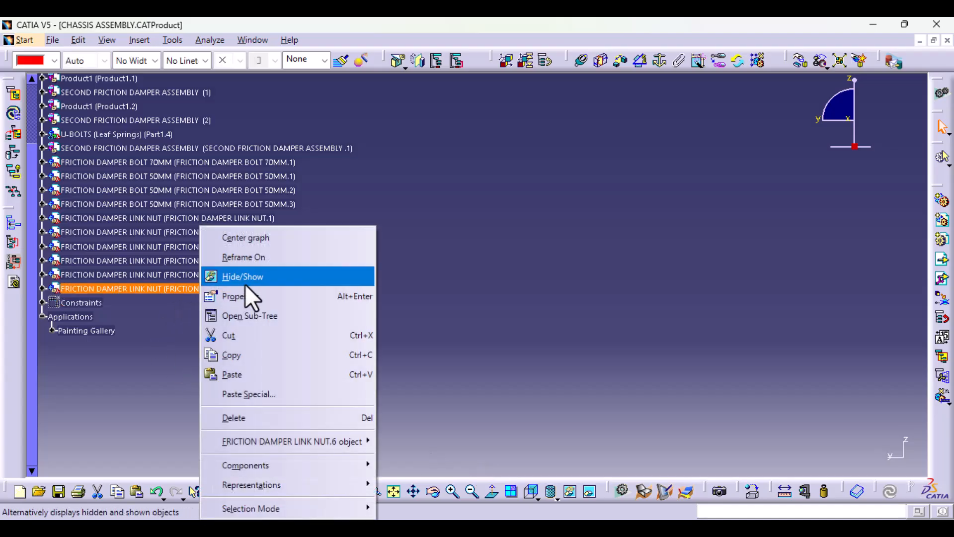
pyautogui.click(276, 255)
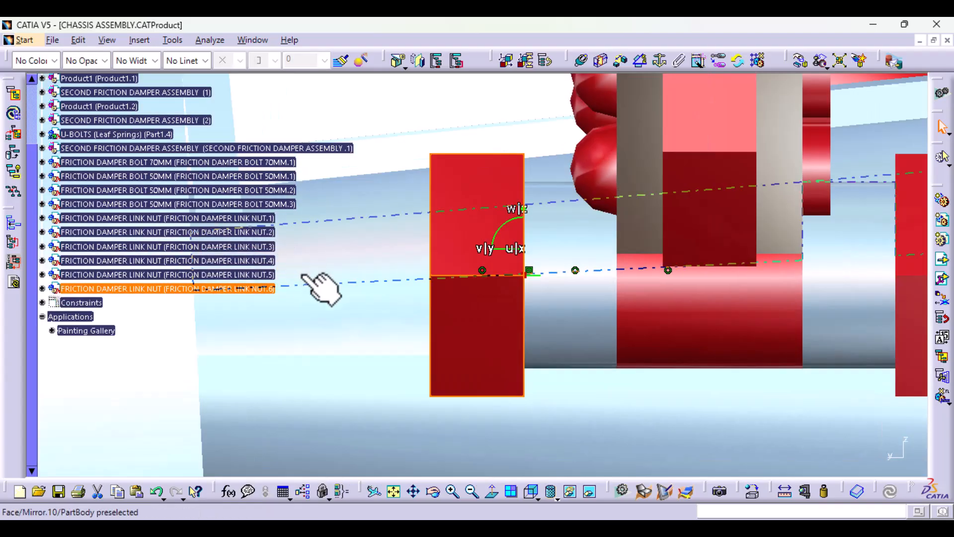
pyautogui.moveTo(632, 277); pyautogui.dragTo(616, 519, button='middle')
pyautogui.moveTo(392, 321); pyautogui.dragTo(522, 358, button='middle')
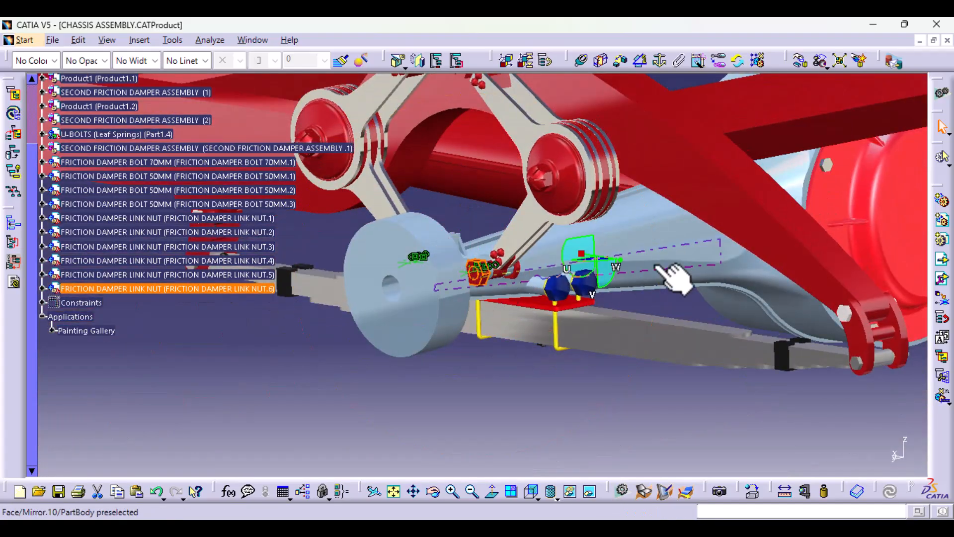
# Turn off the compass's automatic snapping to the selected object, detach the compass from the geometry and reset it.
pyautogui.rightClick(576, 262)
pyautogui.click(627, 407)
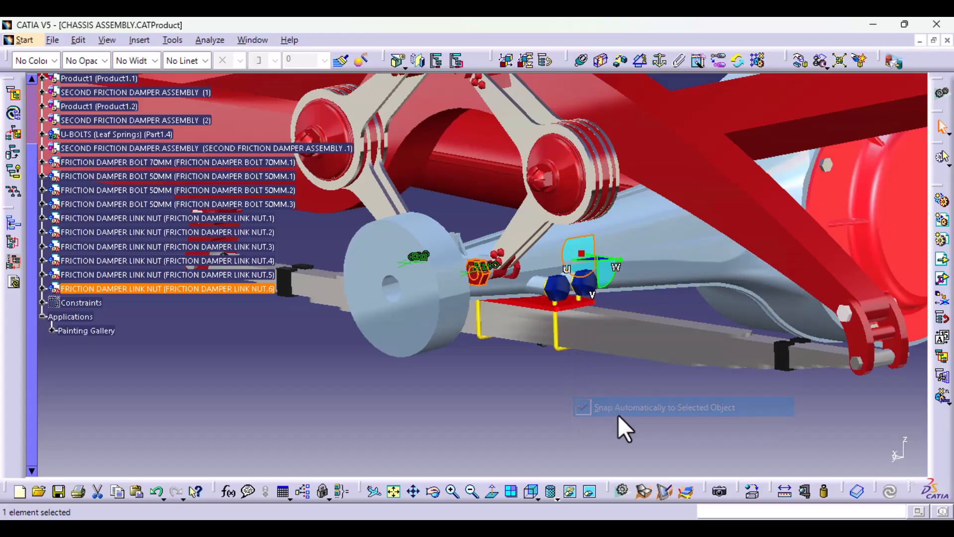
pyautogui.moveTo(581, 256); pyautogui.dragTo(860, 202)
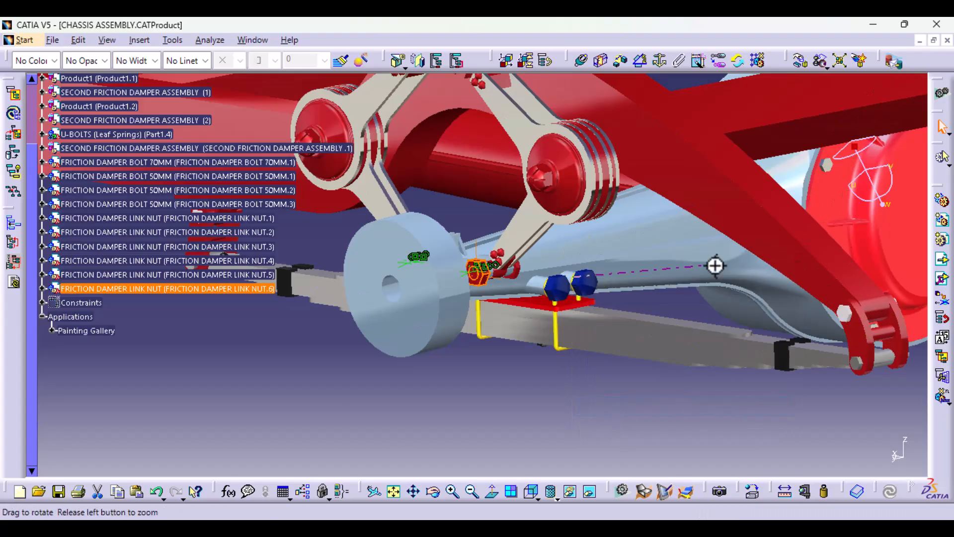
pyautogui.moveTo(716, 264); pyautogui.dragTo(667, 446, button='middle')
pyautogui.moveTo(531, 337); pyautogui.dragTo(497, 353, button='middle')
pyautogui.click(112, 40)
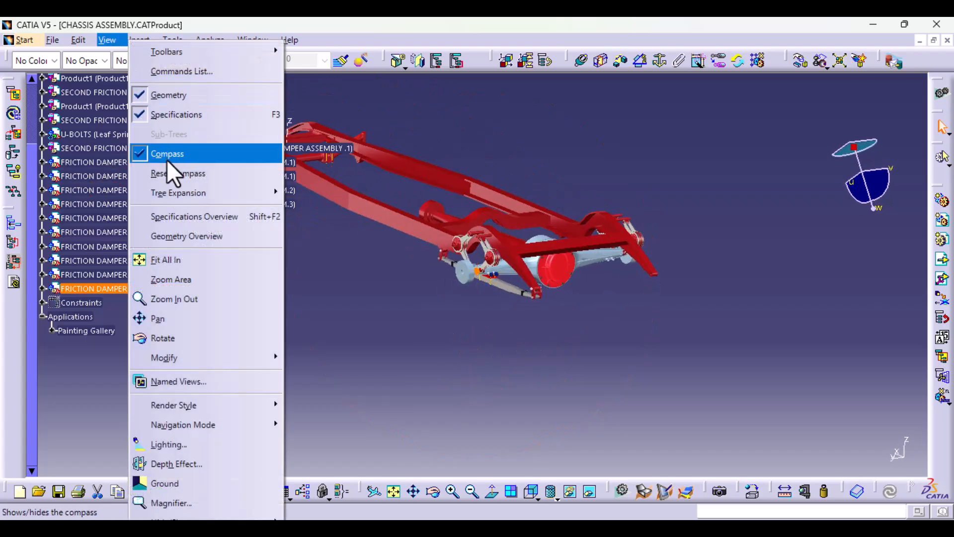
pyautogui.click(169, 173)
# Examine the fitted nuts at the rear and front friction damper joints, and review the whole chassis with its component list.
pyautogui.moveTo(486, 365); pyautogui.dragTo(585, 48, button='middle')
pyautogui.click(488, 411)
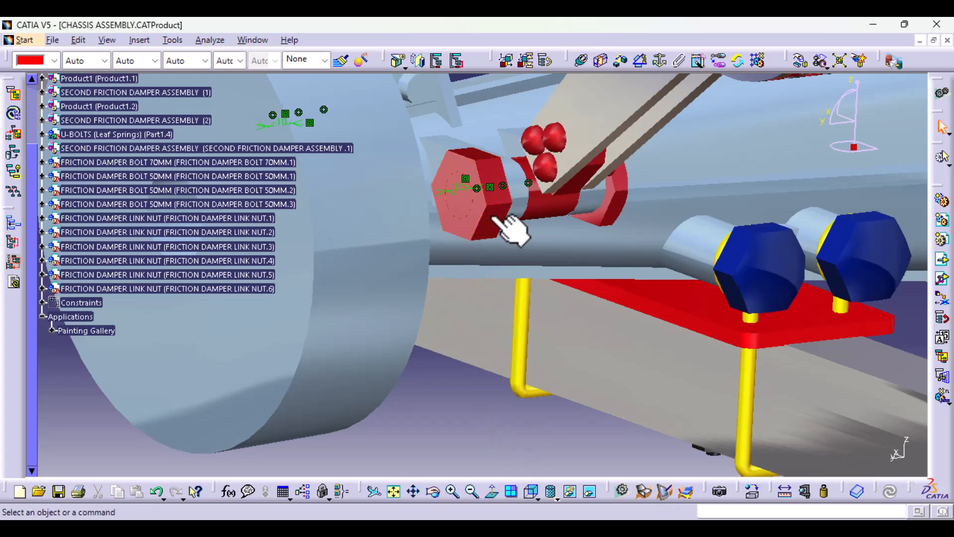
pyautogui.moveTo(461, 216); pyautogui.dragTo(608, 161, button='middle')
pyautogui.moveTo(608, 162); pyautogui.dragTo(425, 509, button='middle')
pyautogui.moveTo(475, 182); pyautogui.dragTo(416, 443, button='middle')
pyautogui.moveTo(445, 393); pyautogui.dragTo(595, 433, button='middle')
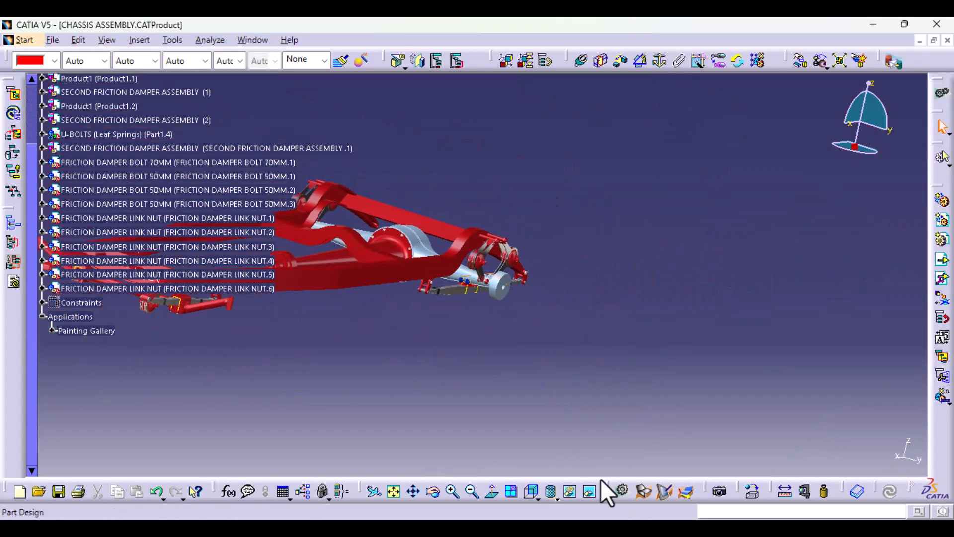
pyautogui.moveTo(611, 448); pyautogui.dragTo(550, 209, button='middle')
pyautogui.moveTo(666, 299); pyautogui.dragTo(526, 288, button='middle')
pyautogui.moveTo(585, 390); pyautogui.dragTo(117, 370, button='middle')
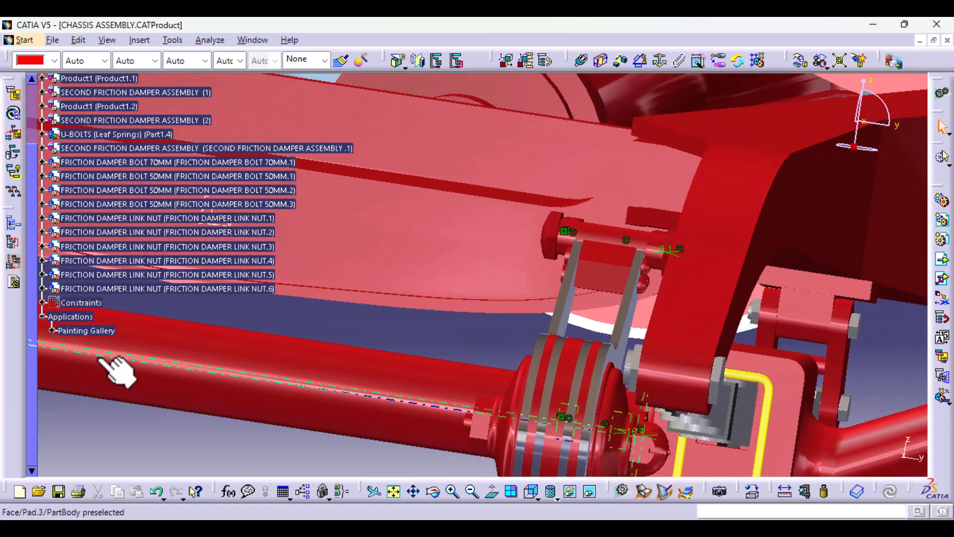
pyautogui.moveTo(419, 354); pyautogui.dragTo(357, 366, button='middle')
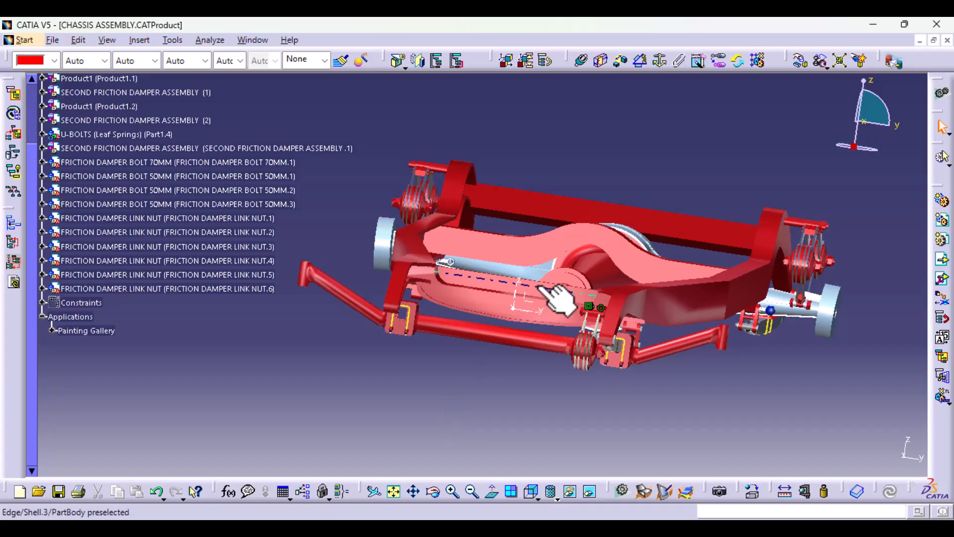
pyautogui.scroll(4, 130, 244)
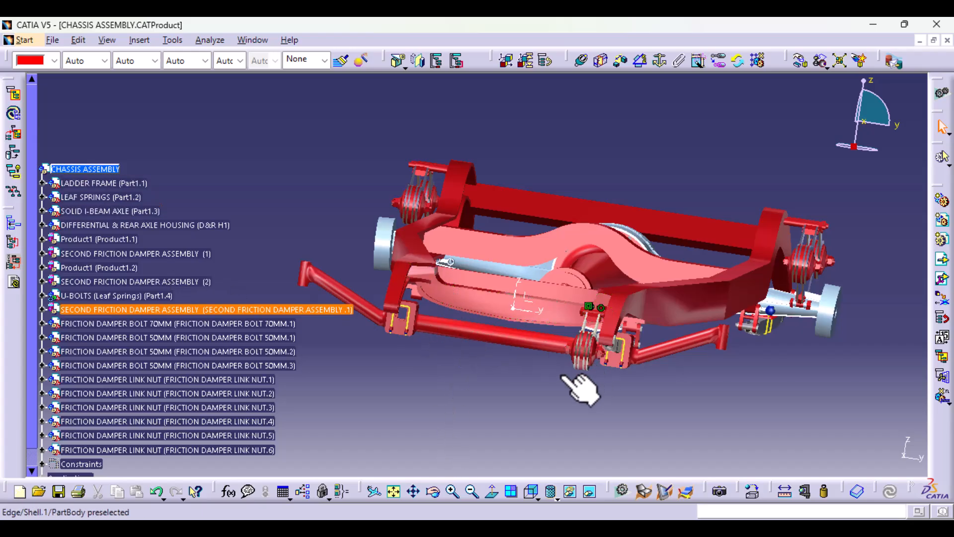
pyautogui.moveTo(607, 408); pyautogui.dragTo(564, 269, button='middle')
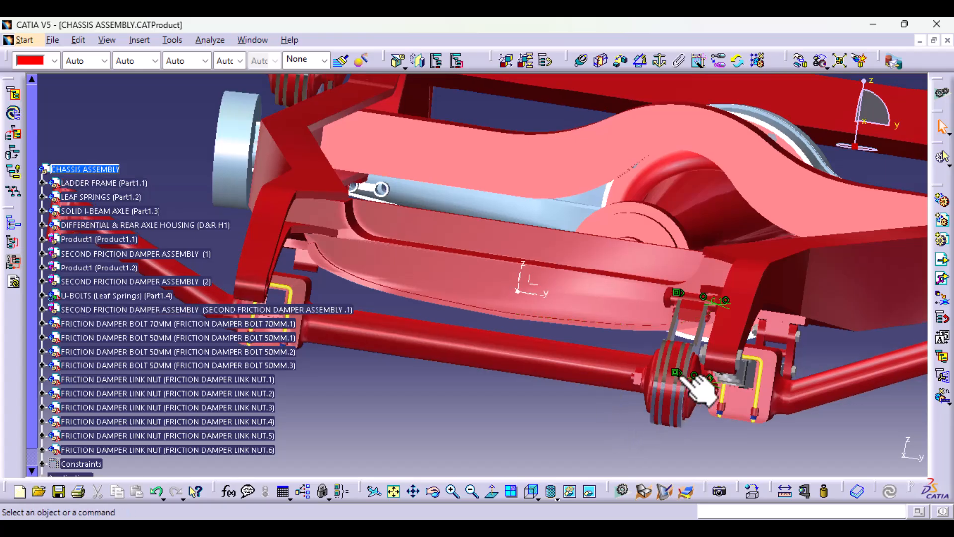
pyautogui.moveTo(509, 386); pyautogui.dragTo(644, 374, button='middle')
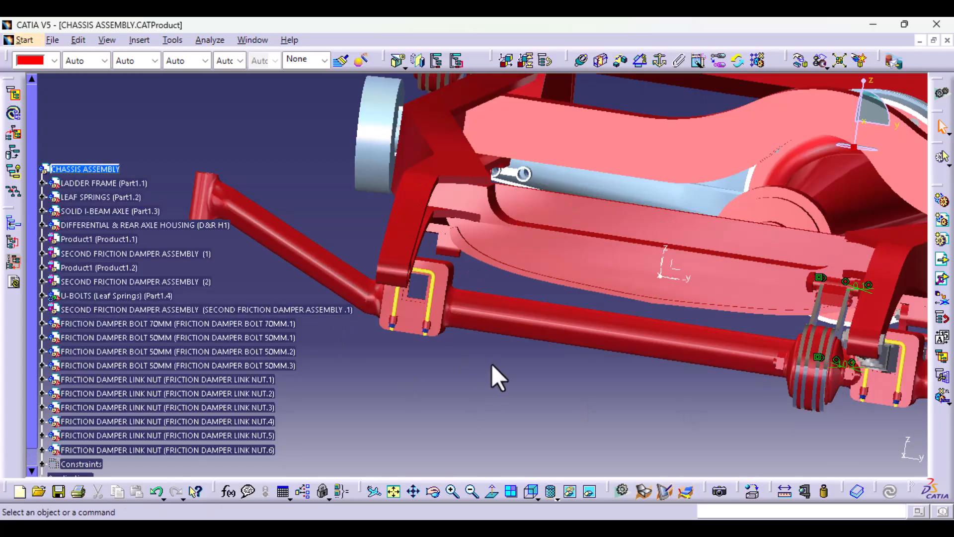
pyautogui.moveTo(624, 324); pyautogui.dragTo(601, 384, button='middle')
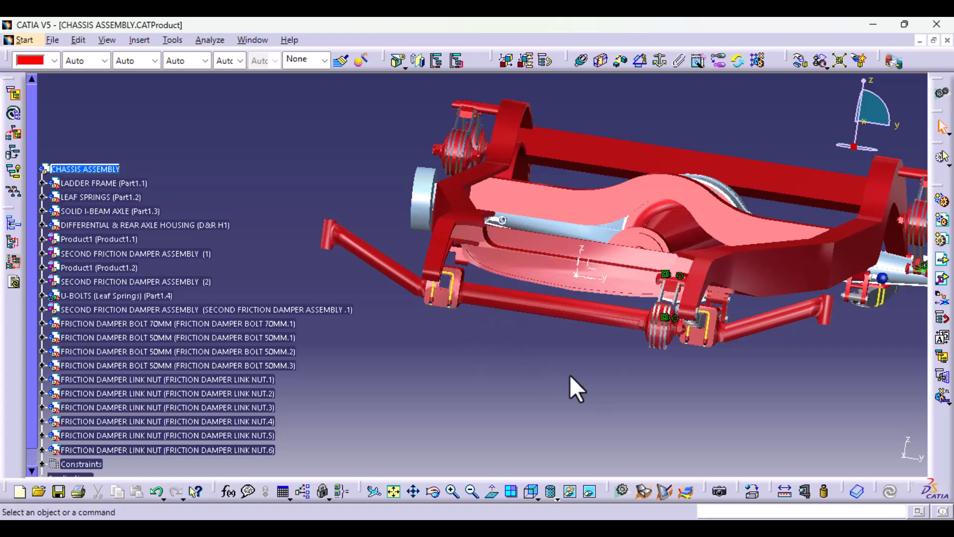
pyautogui.moveTo(667, 267); pyautogui.dragTo(612, 381, button='middle')
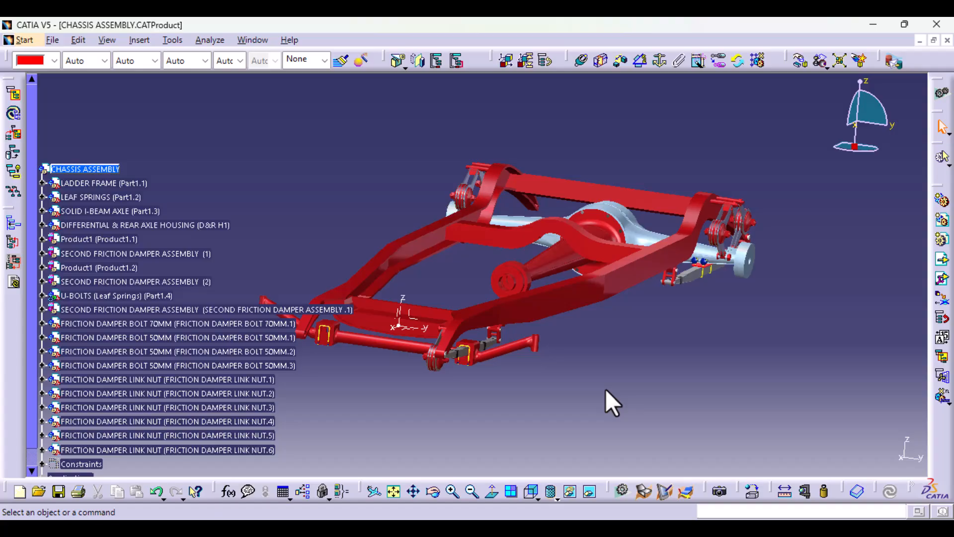
pyautogui.scroll(-1, 366, 379)
pyautogui.scroll(-1, 366, 379)
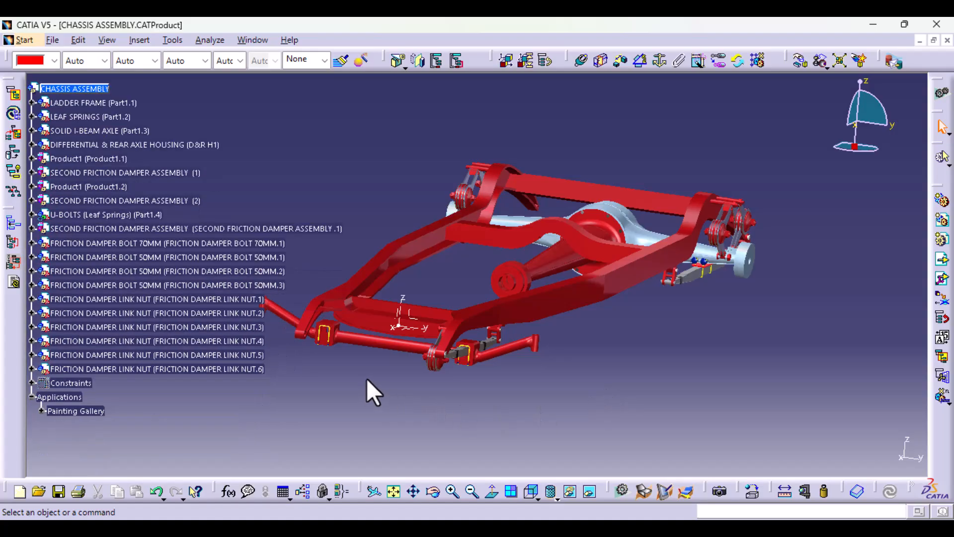